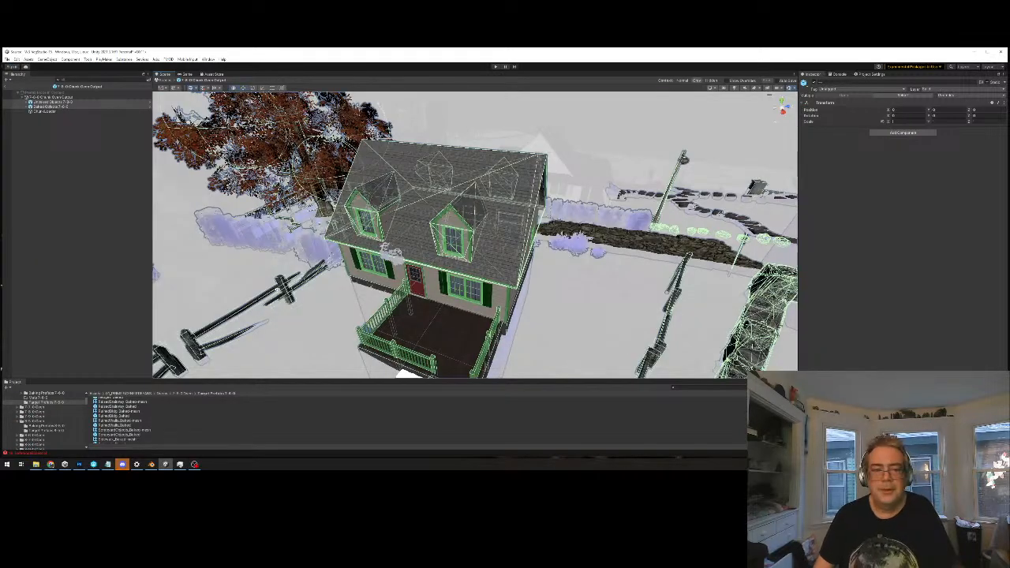
Select the baked mesh of the house with the red front door and frame its roof and porch
alt+drag(394, 225, 415, 273)
click(444, 280)
key(f)
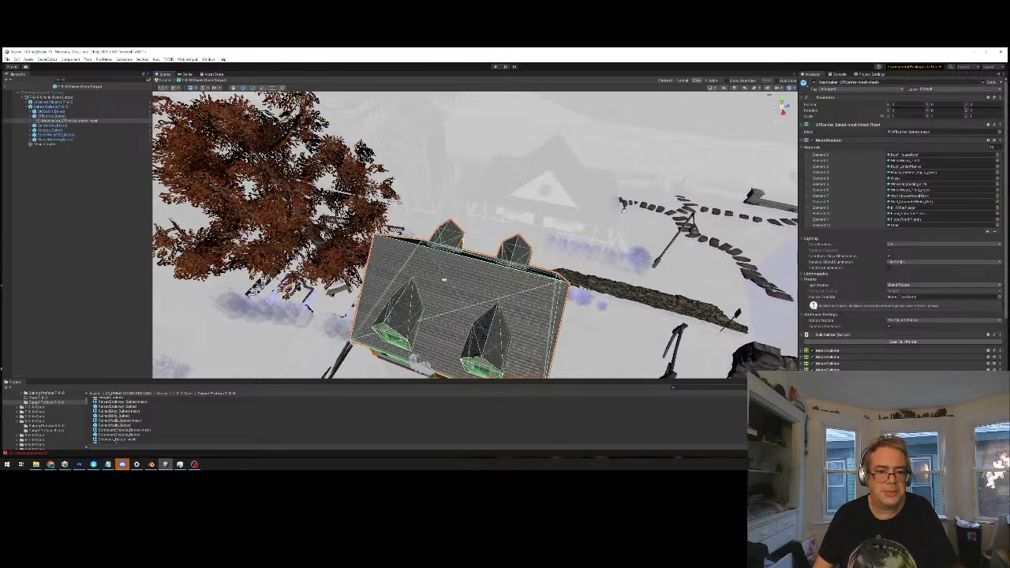
scroll(497, 261, up, 7)
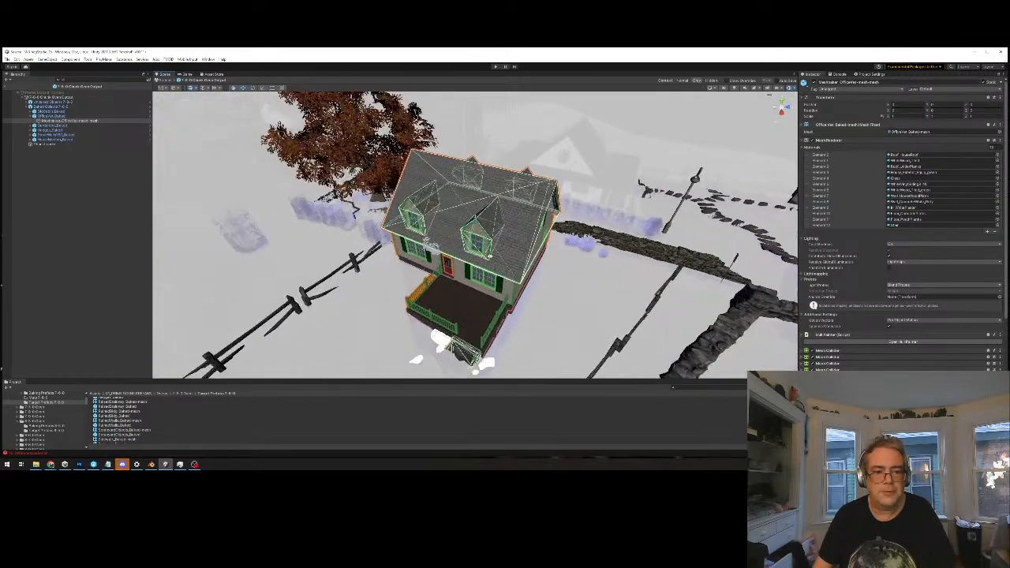
middle_drag(497, 261, 521, 230)
scroll(520, 230, up, 4)
alt+drag(521, 230, 95, 175)
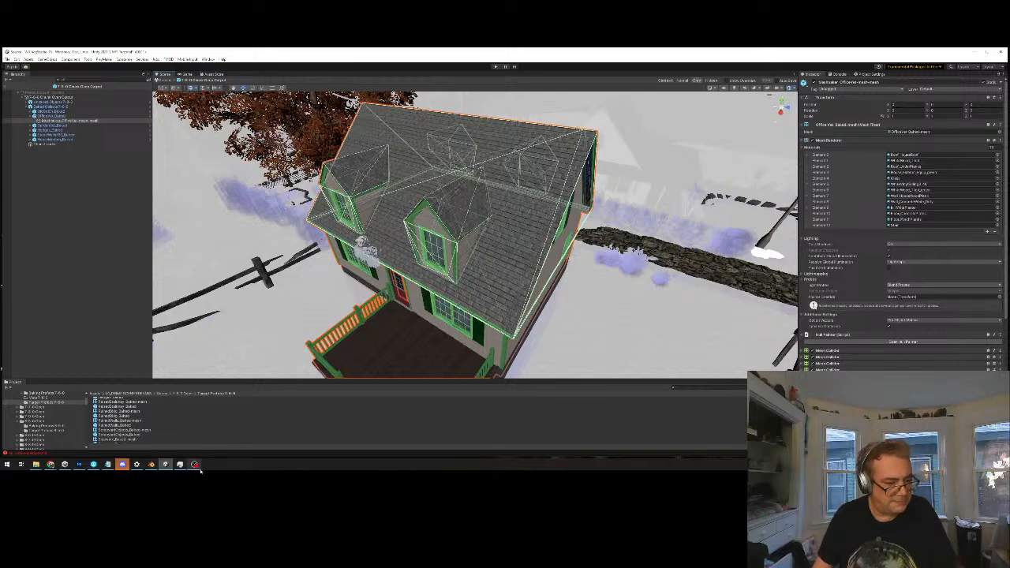
Switch to Photoshop and review the color-coded island map and the map with the collider task checklists
click(79, 464)
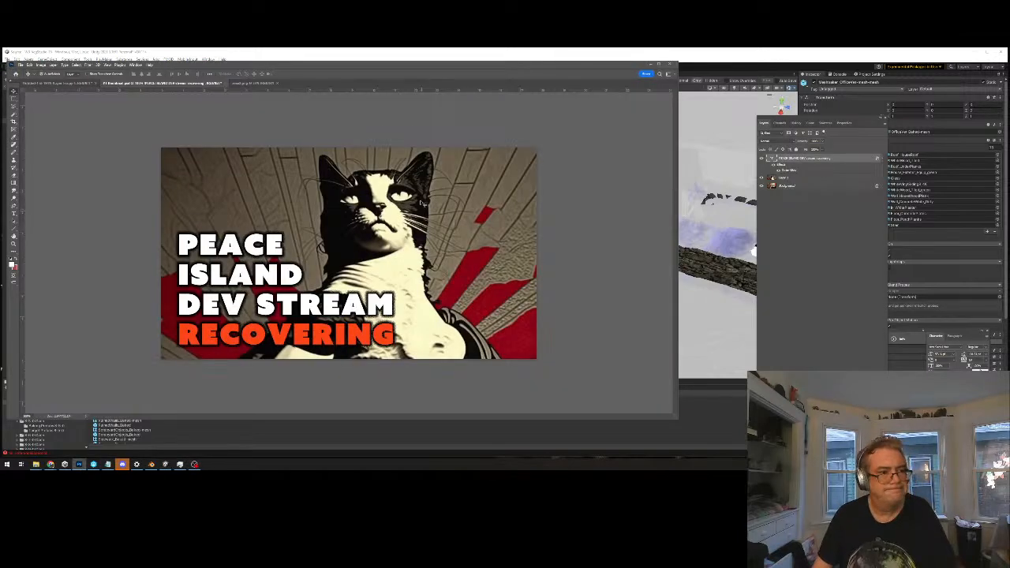
click(265, 82)
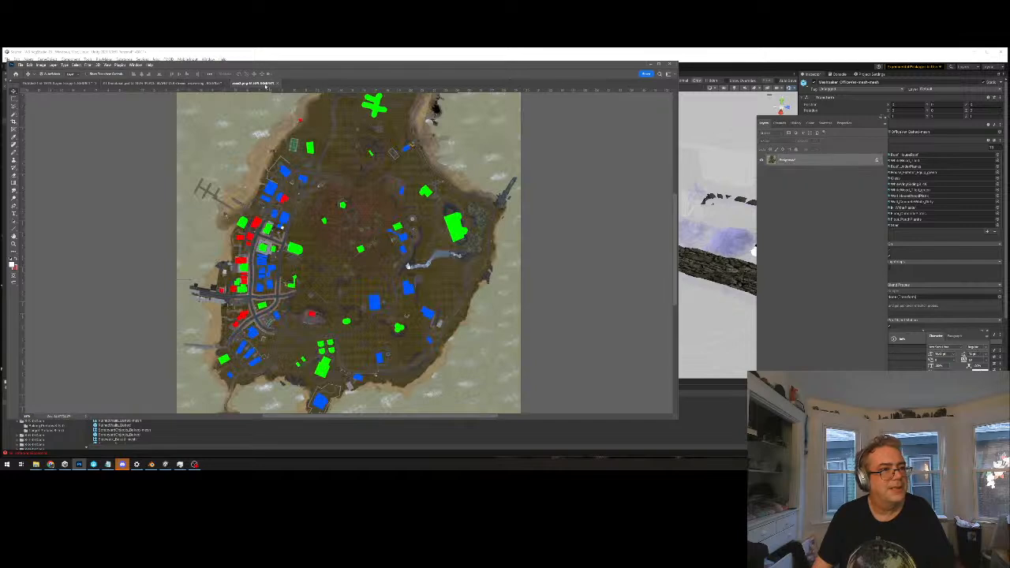
click(59, 83)
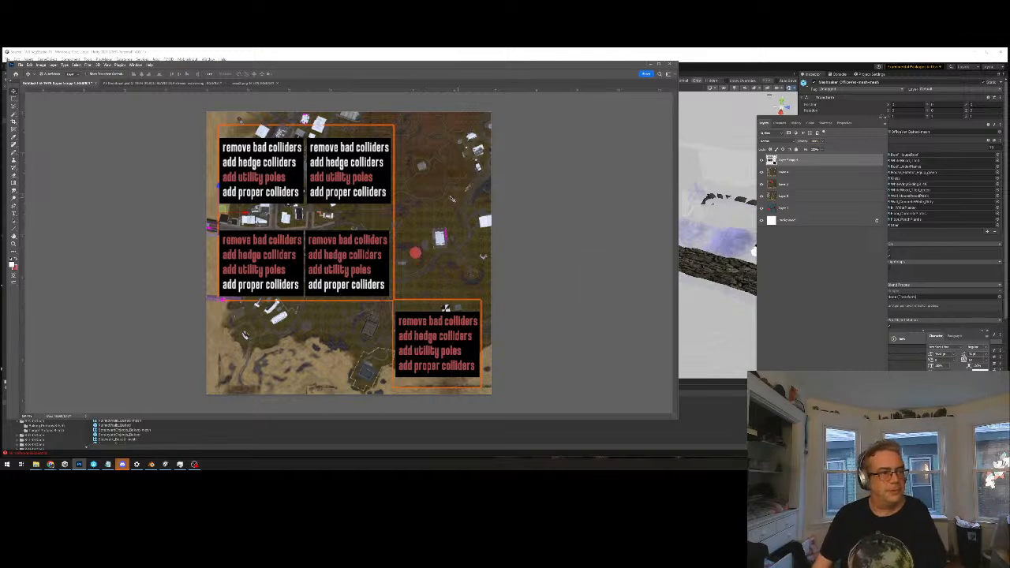
alt+scroll(365, 350, up, 1)
drag(410, 223, 412, 313)
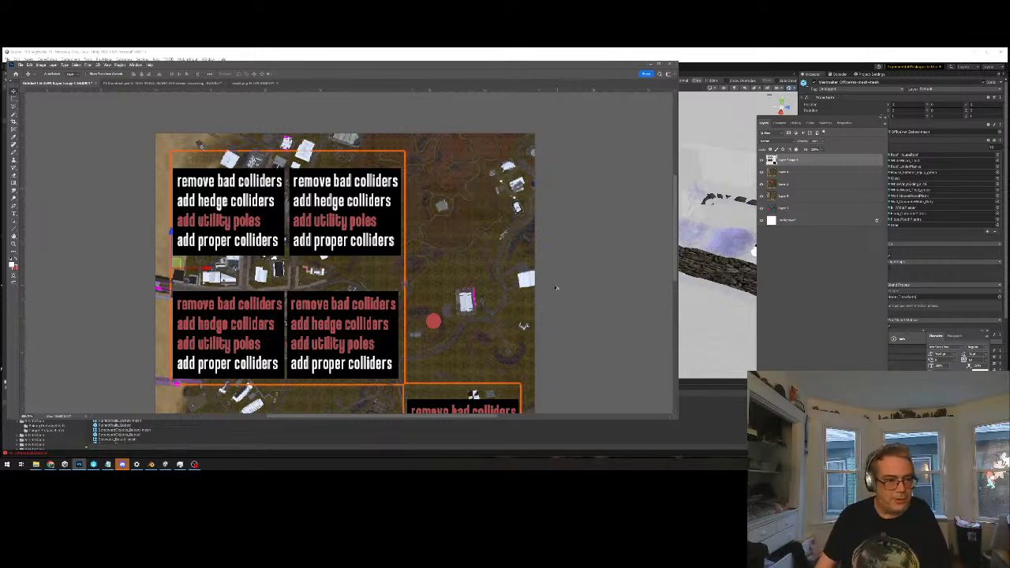
alt+scroll(555, 286, down, 3)
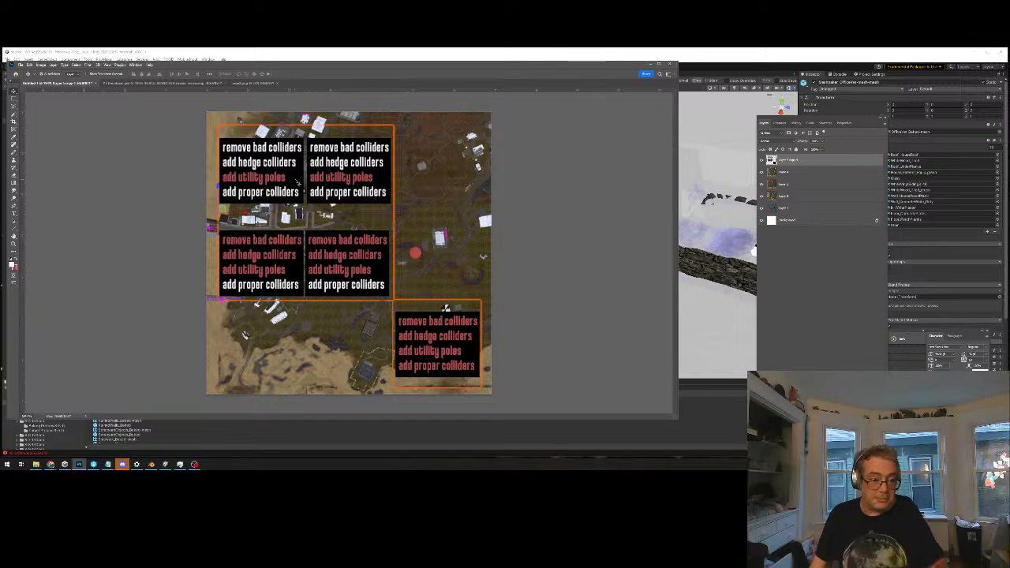
Switch back to Unity and remove the Mesh Collider components covering the selected house's roof and four dormers
key(alt+Tab)
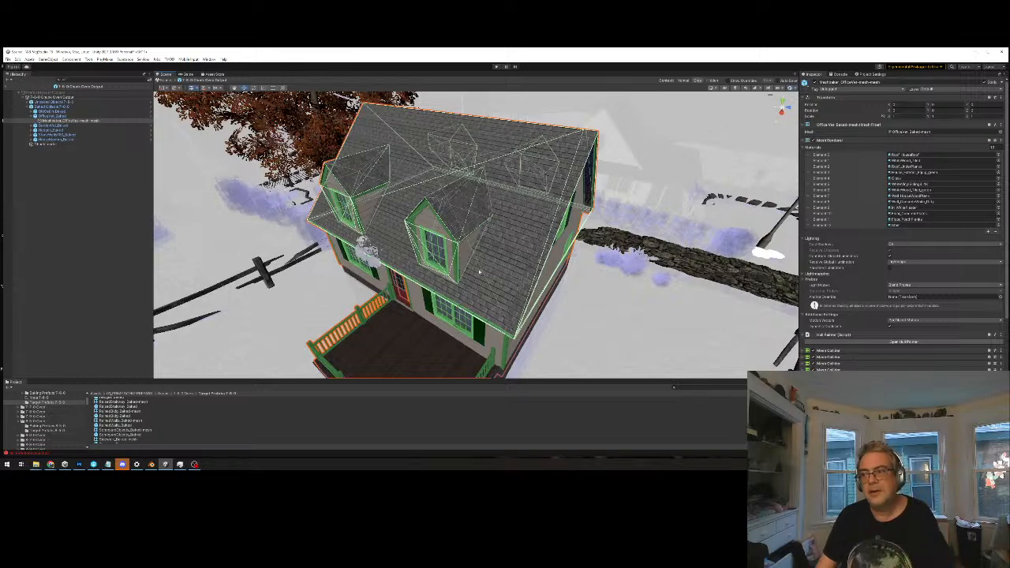
mouse_move(505, 274)
middle_down()
mouse_move(507, 239)
mouse_move(491, 266)
middle_up()
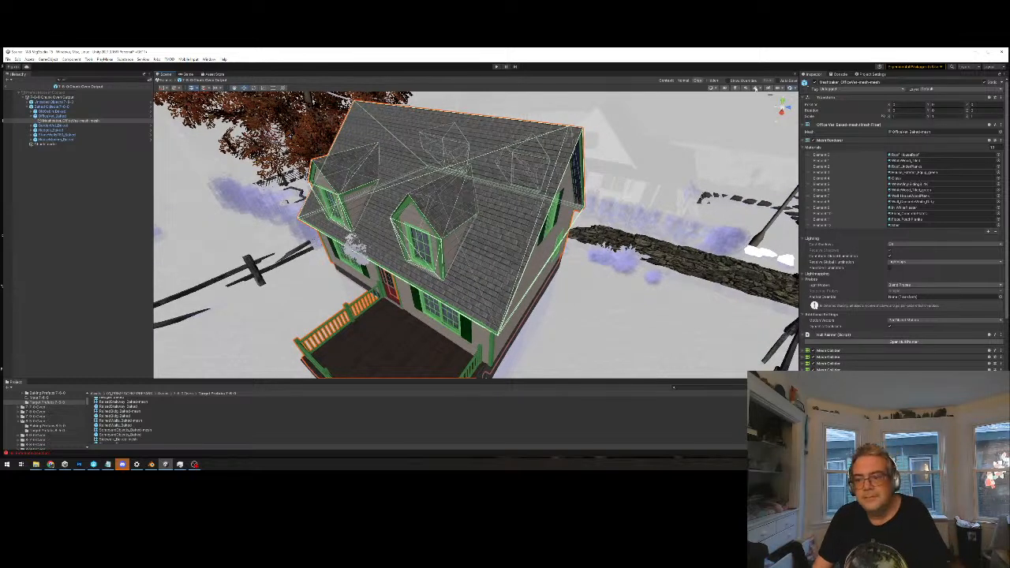
click(1001, 351)
click(985, 365)
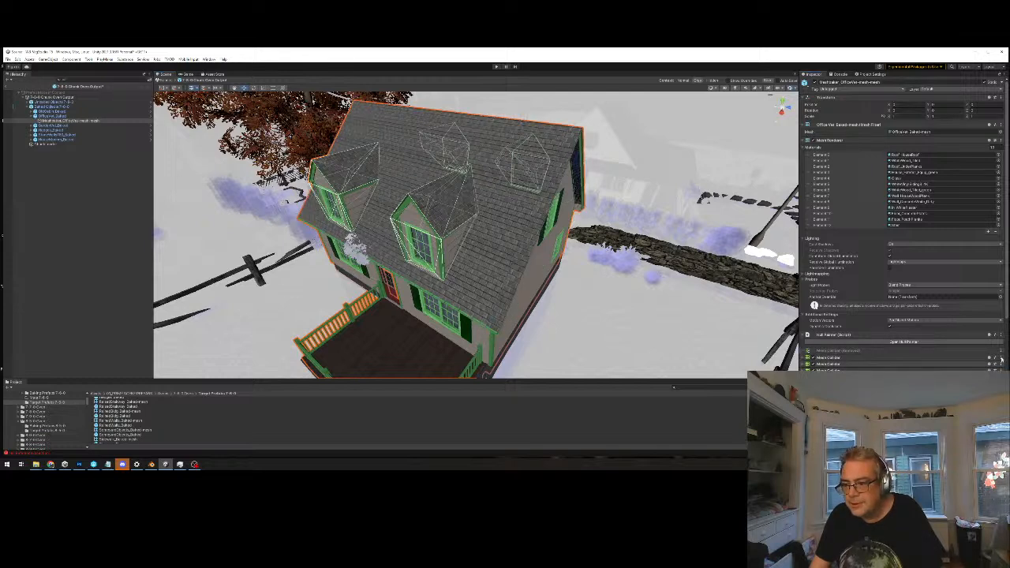
click(982, 370)
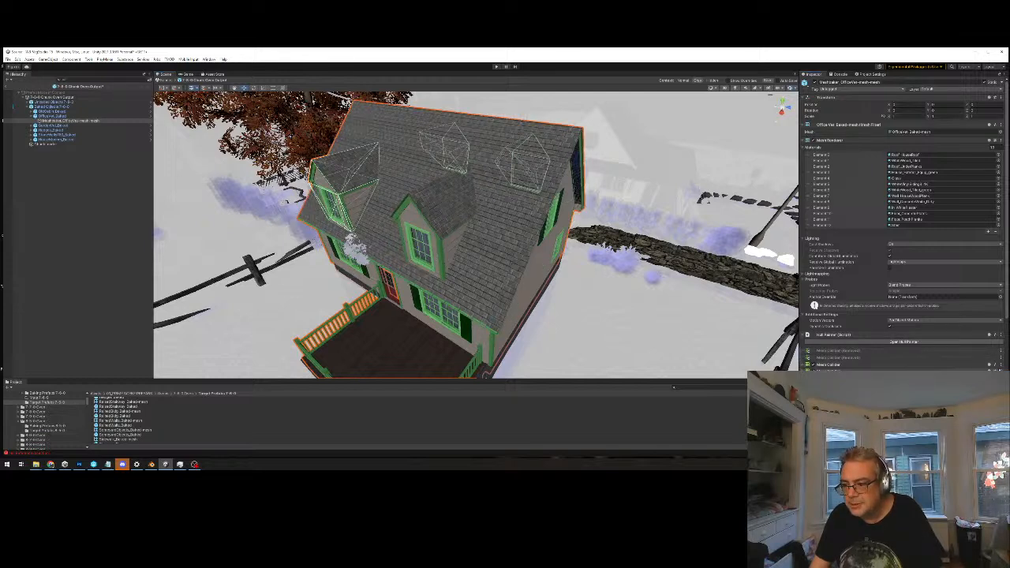
click(978, 369)
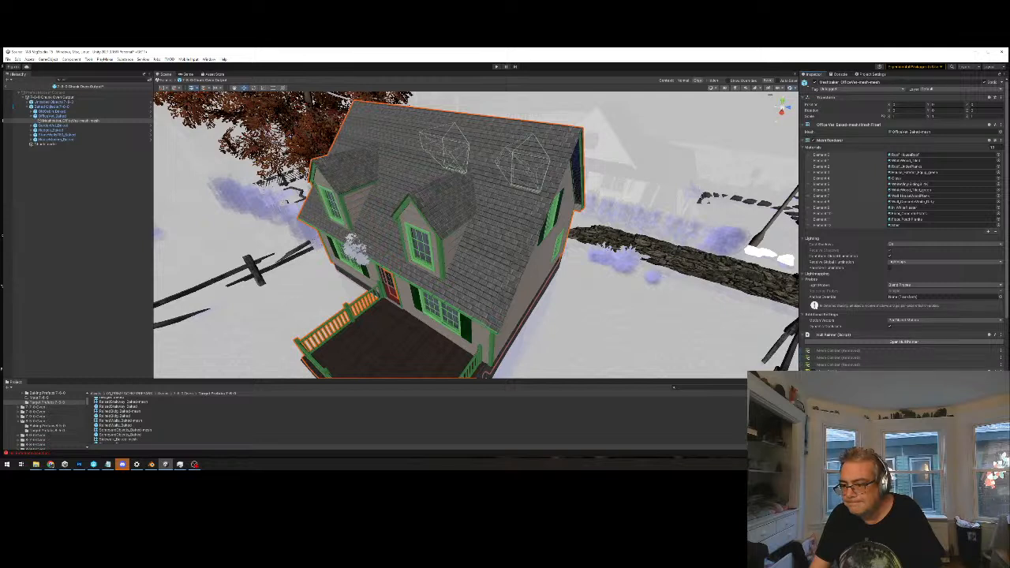
click(979, 383)
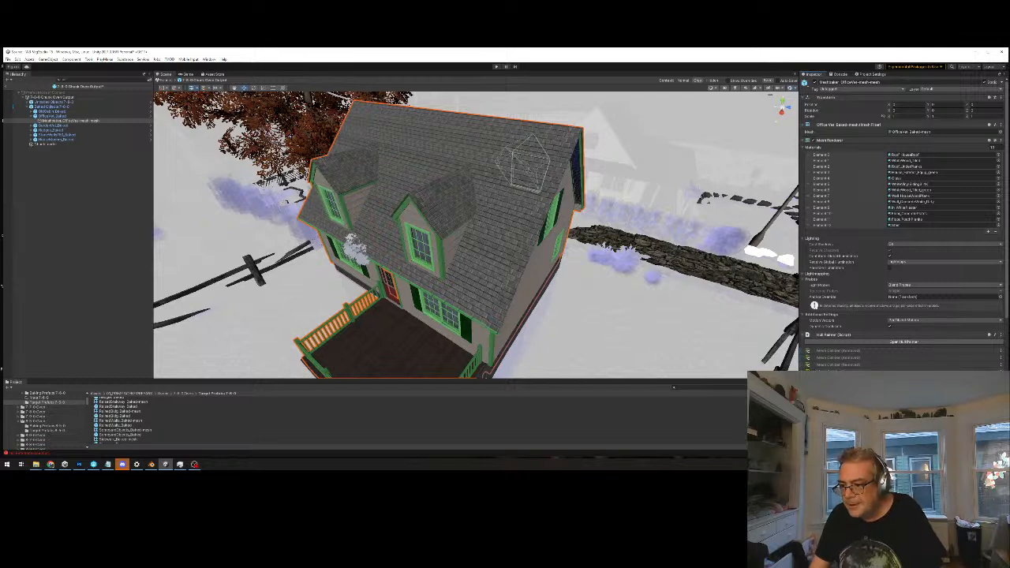
click(980, 390)
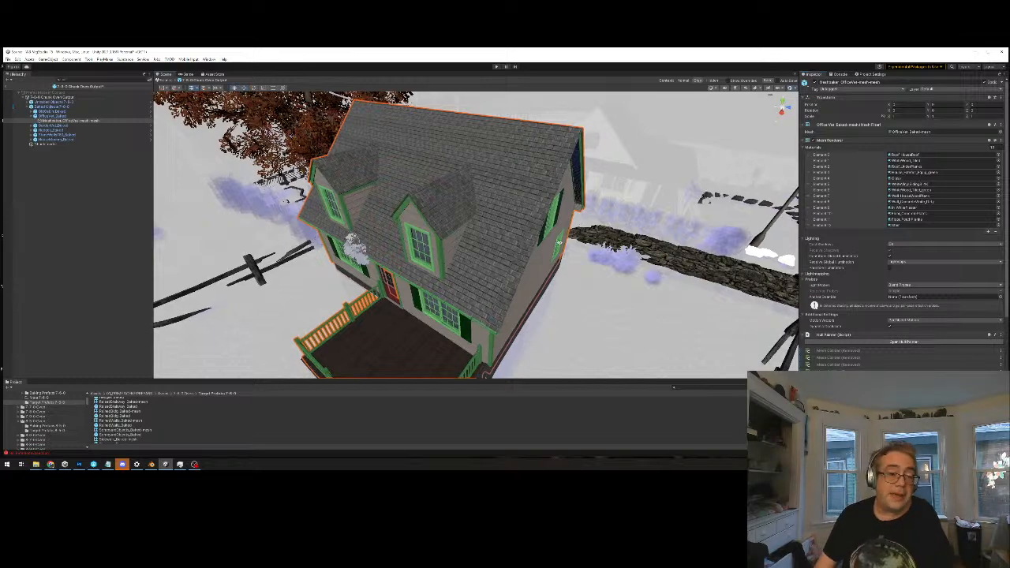
View the house from above and select the Unbaked Objects and Baked Objects groups together to display their colliders
alt+drag(528, 259, 709, 94)
alt+drag(565, 104, 761, 123)
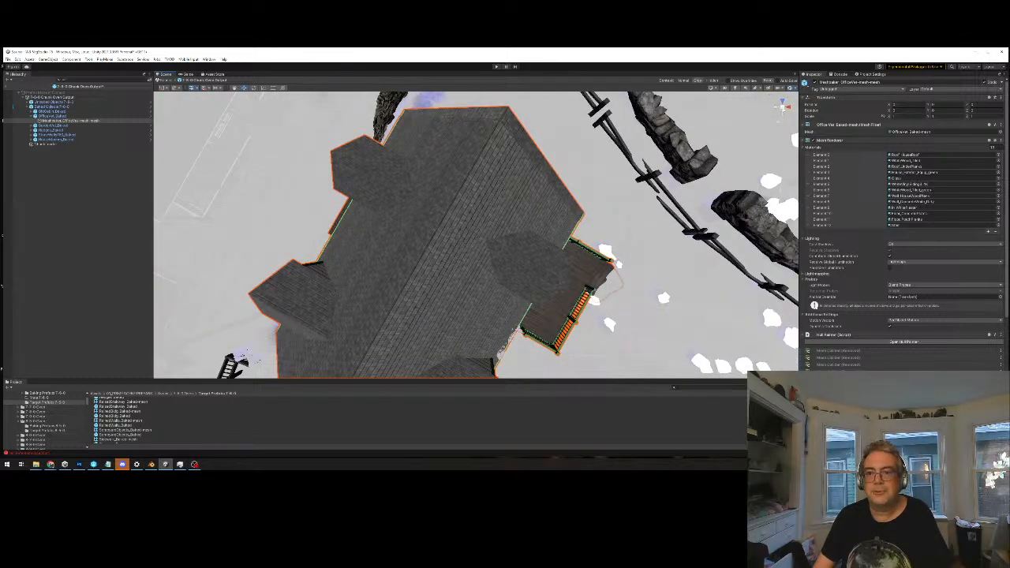
scroll(571, 287, down, 8)
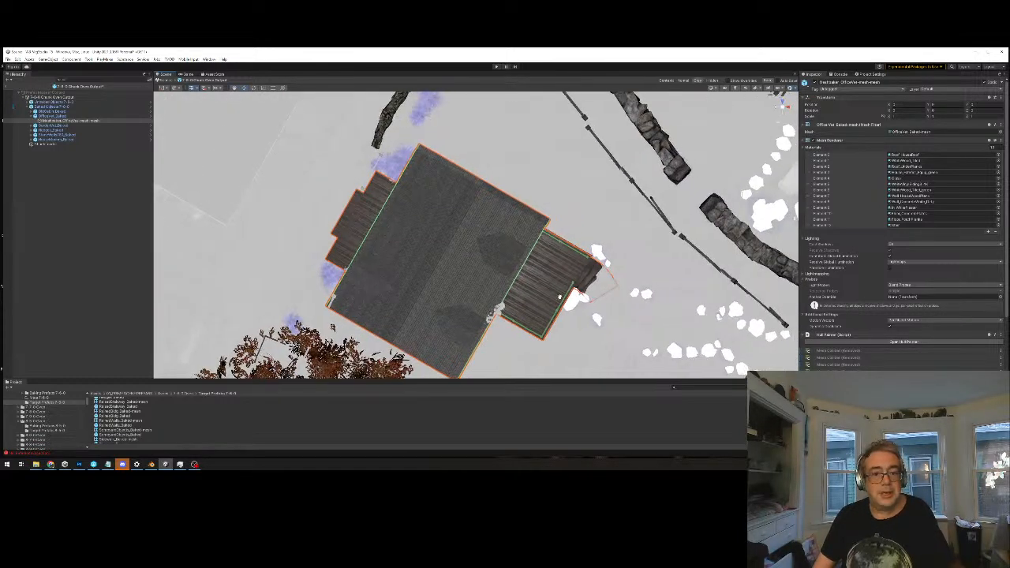
click(60, 104)
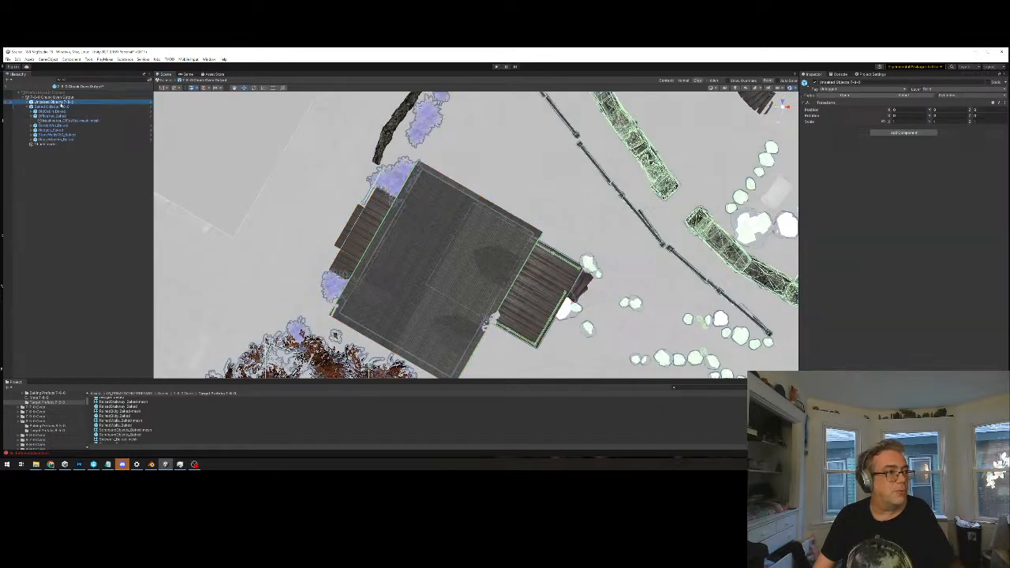
shift+click(43, 108)
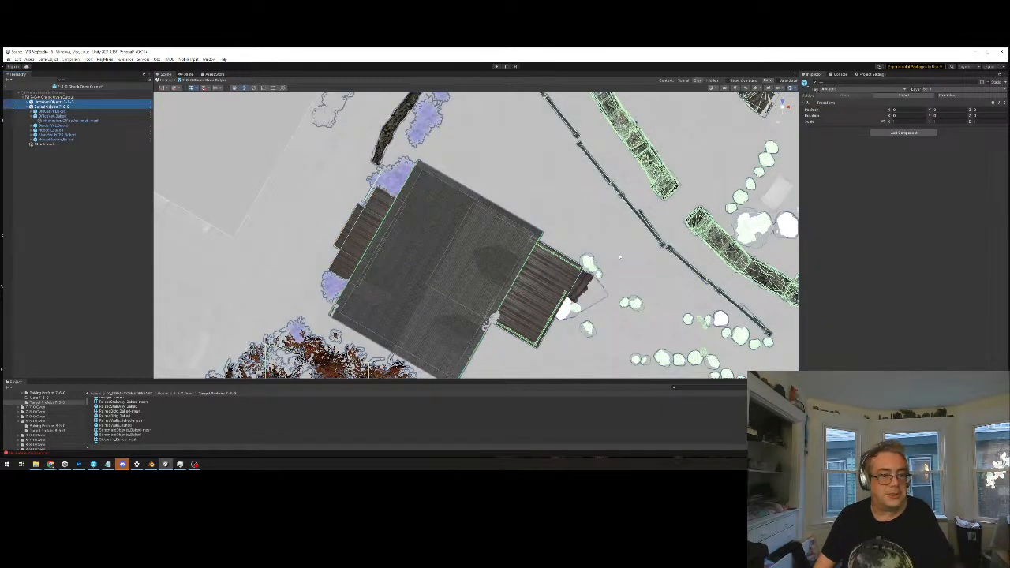
Inspect the colliders around the old cabin and its stone walls, comparing the Unbaked Objects group with the Baked Objects group
scroll(620, 256, up, 3)
alt+drag(660, 254, 645, 194)
middle_drag(645, 194, 262, 287)
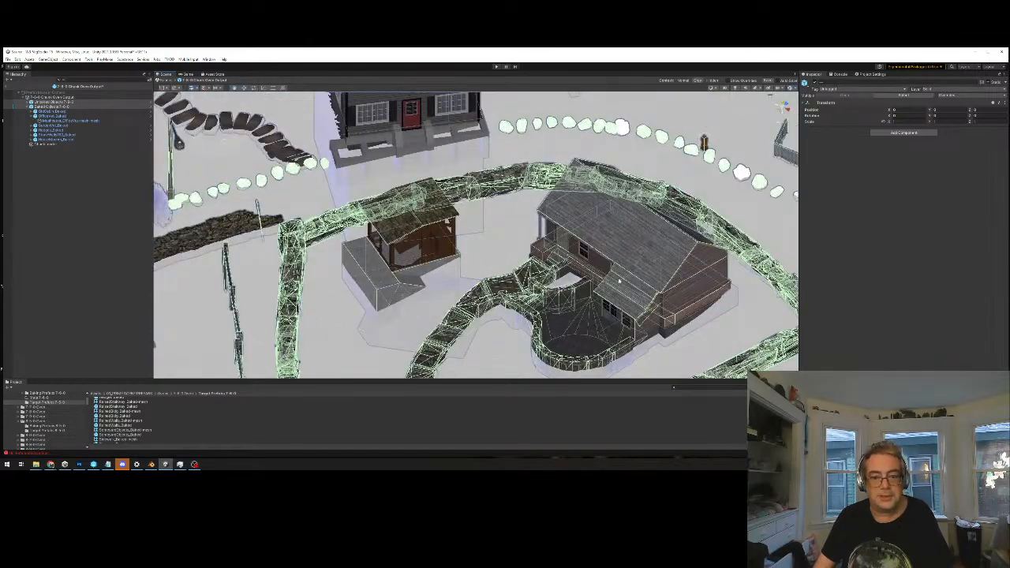
middle_drag(484, 176, 330, 171)
alt+drag(552, 347, 552, 262)
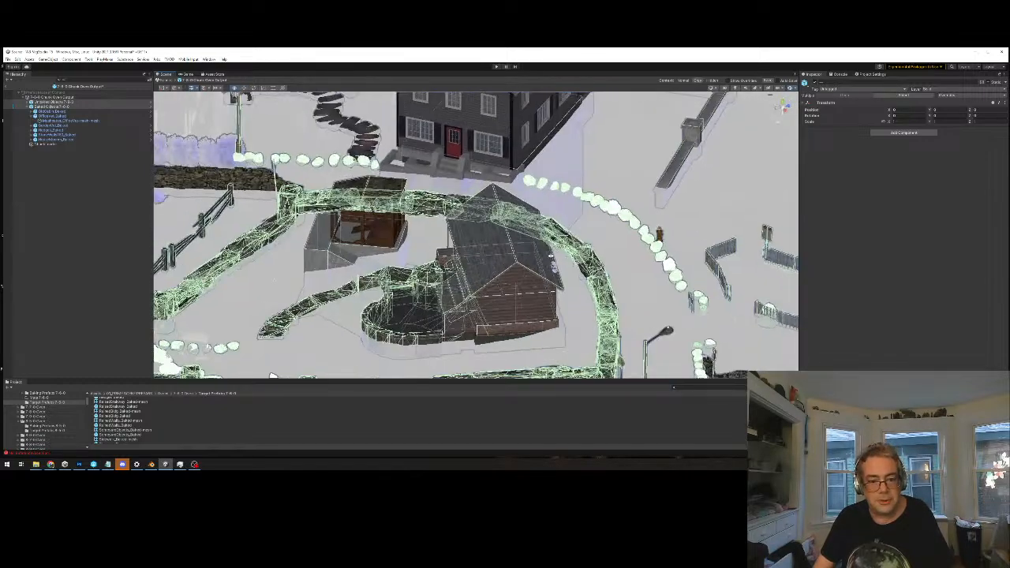
scroll(558, 310, up, 3)
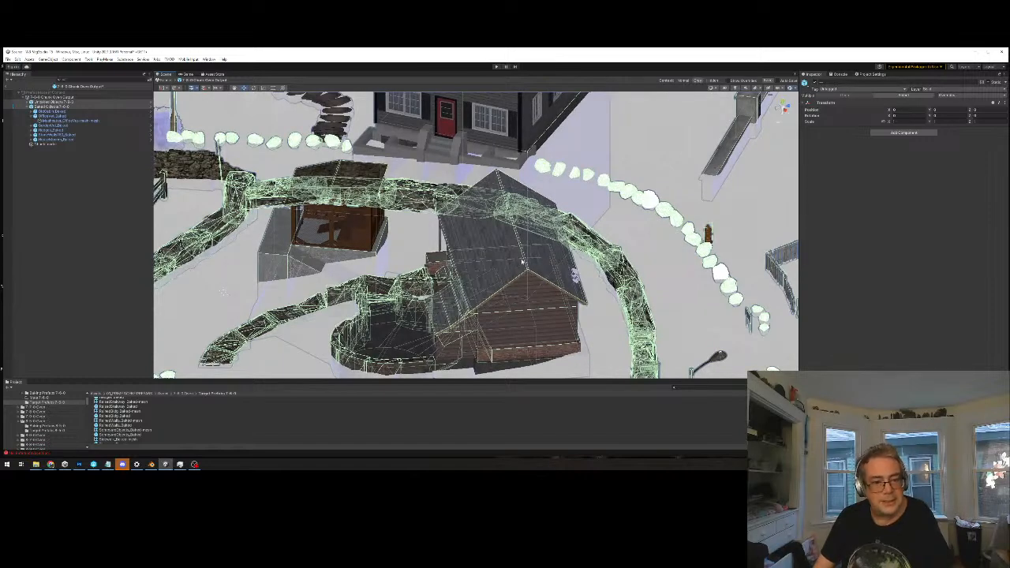
alt+drag(512, 257, 525, 269)
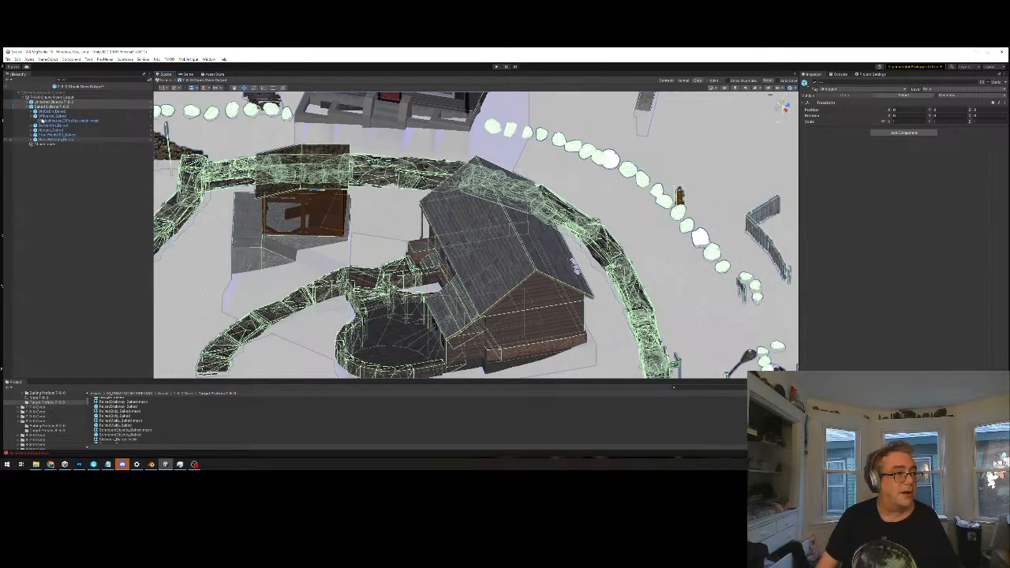
click(42, 103)
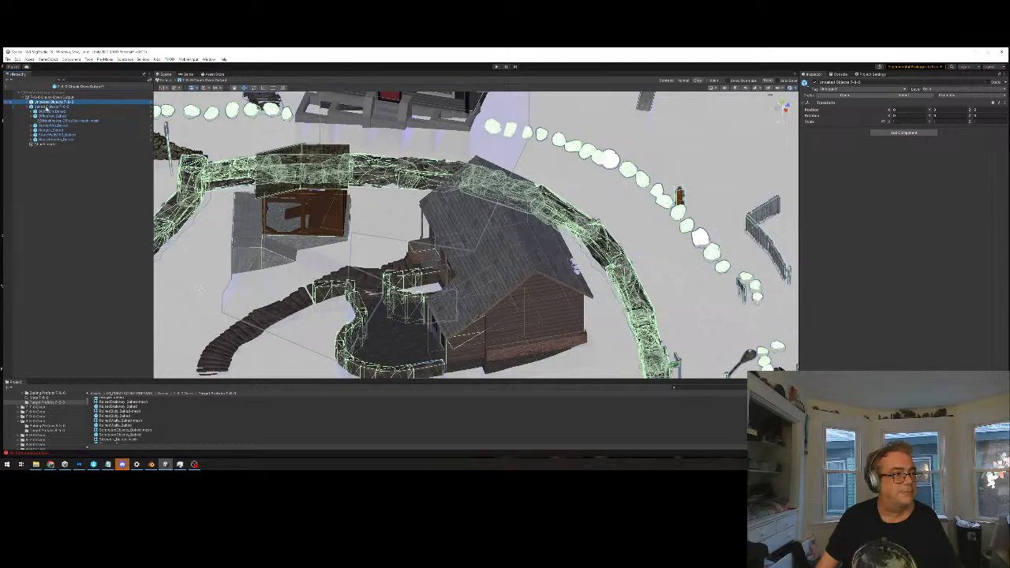
click(44, 106)
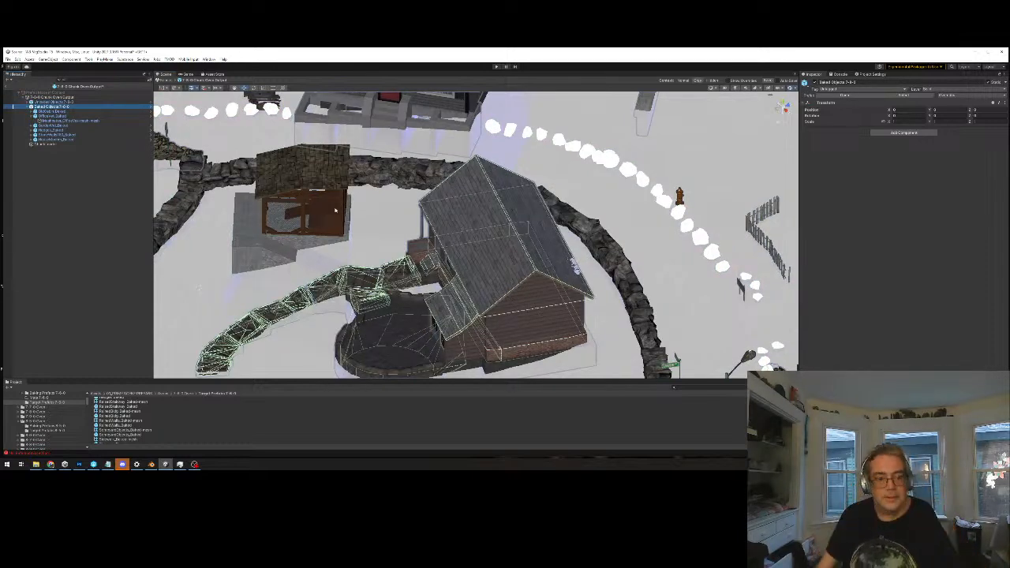
Select the old cabin's baked mesh at its curved wooden walkway
alt+drag(493, 302, 593, 288)
middle_drag(593, 288, 589, 234)
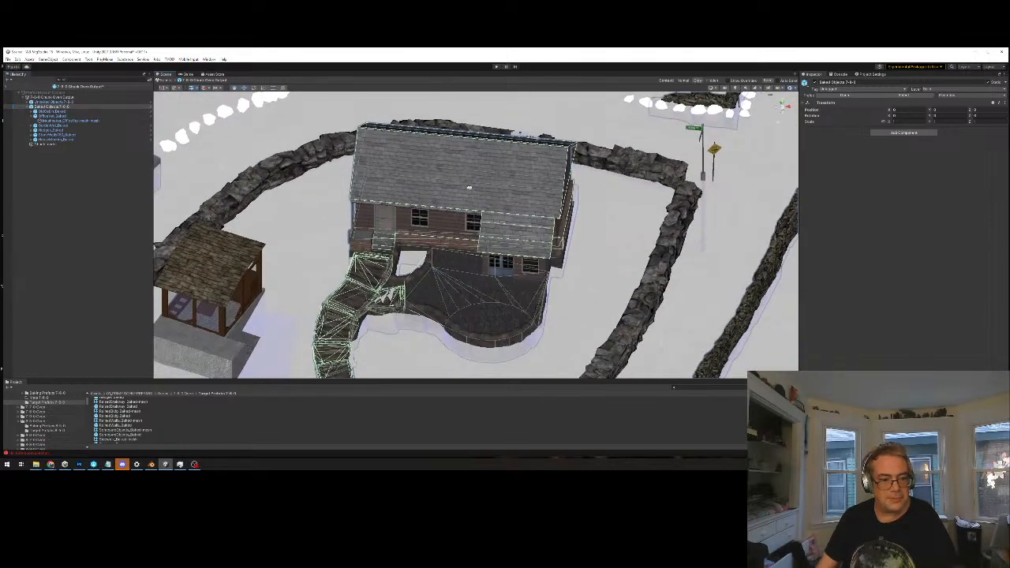
alt+drag(421, 222, 452, 238)
middle_drag(414, 370, 445, 291)
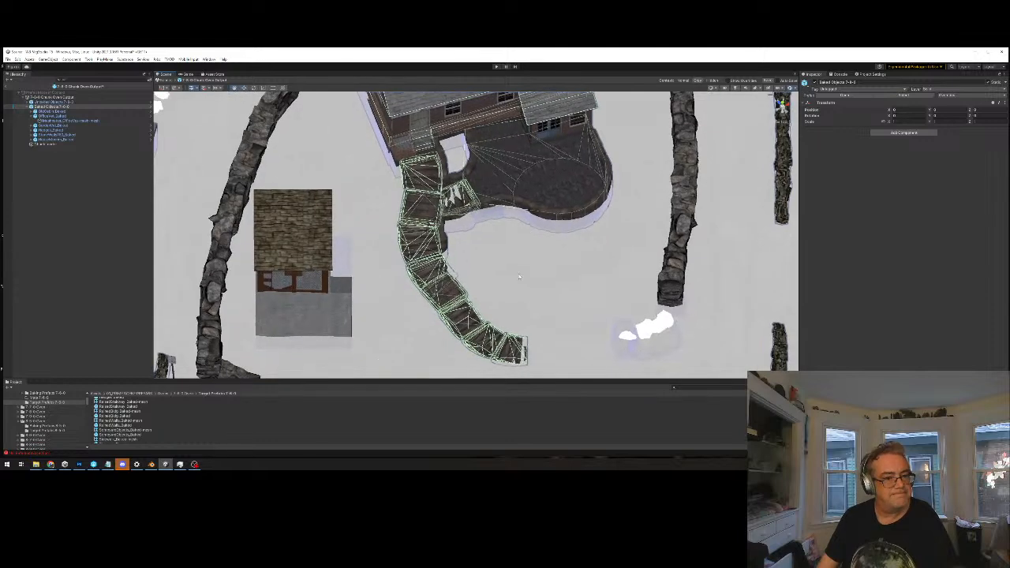
scroll(444, 291, up, 2)
alt+drag(462, 240, 455, 260)
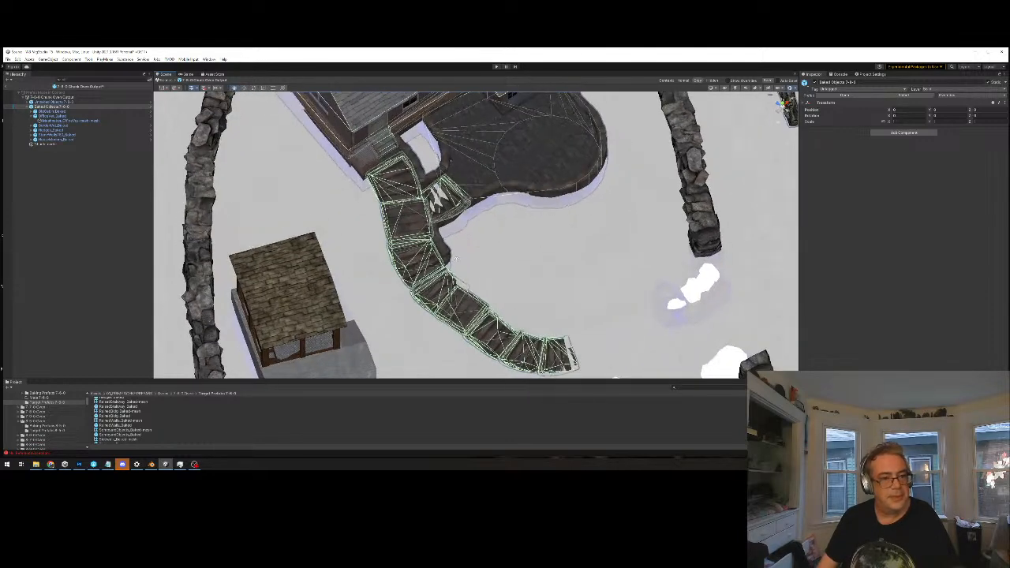
click(418, 267)
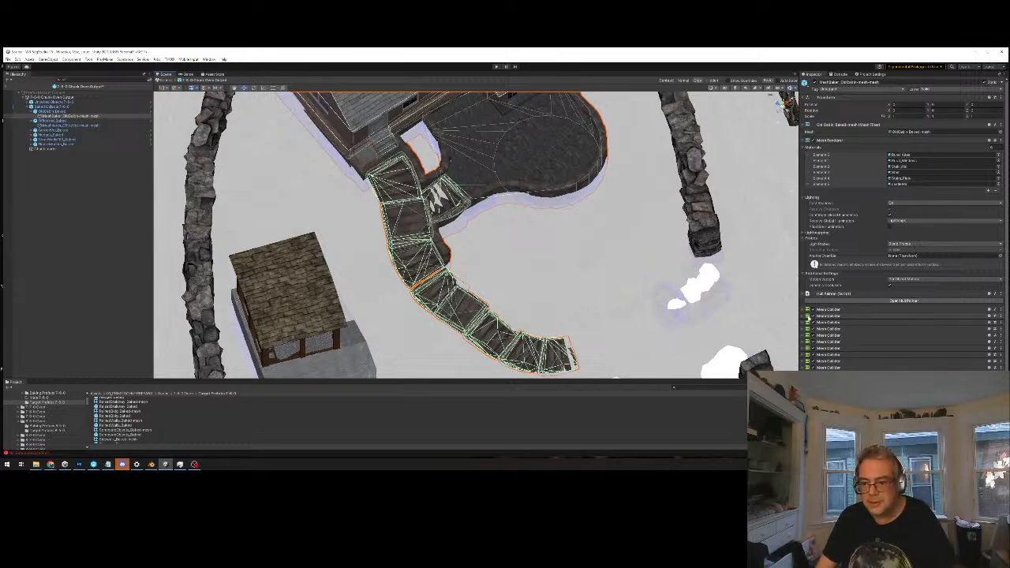
Remove five Mesh Collider components from the old cabin's baked mesh, including those at the far end of the curved wooden walkway
click(1000, 309)
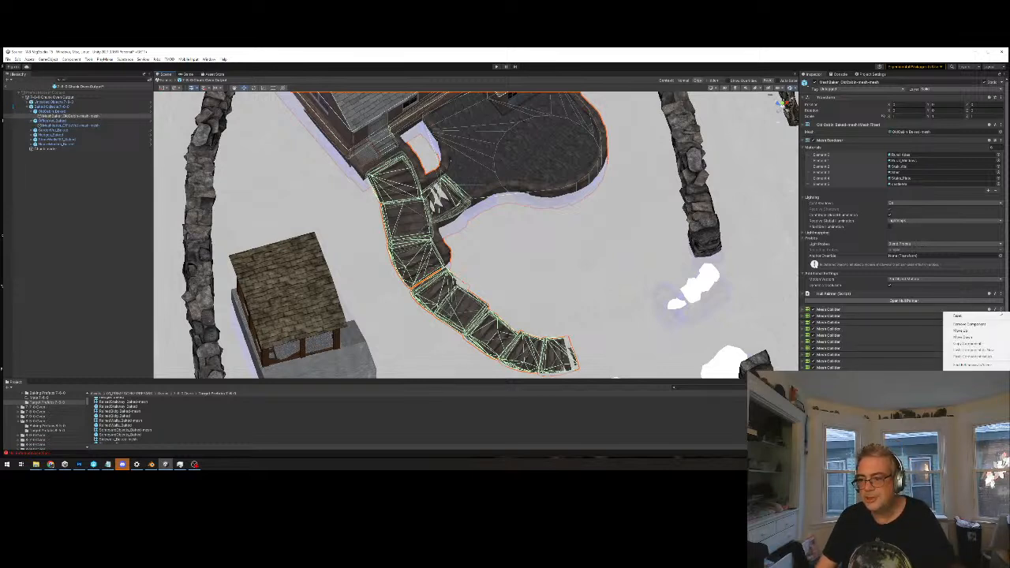
click(995, 325)
click(1000, 315)
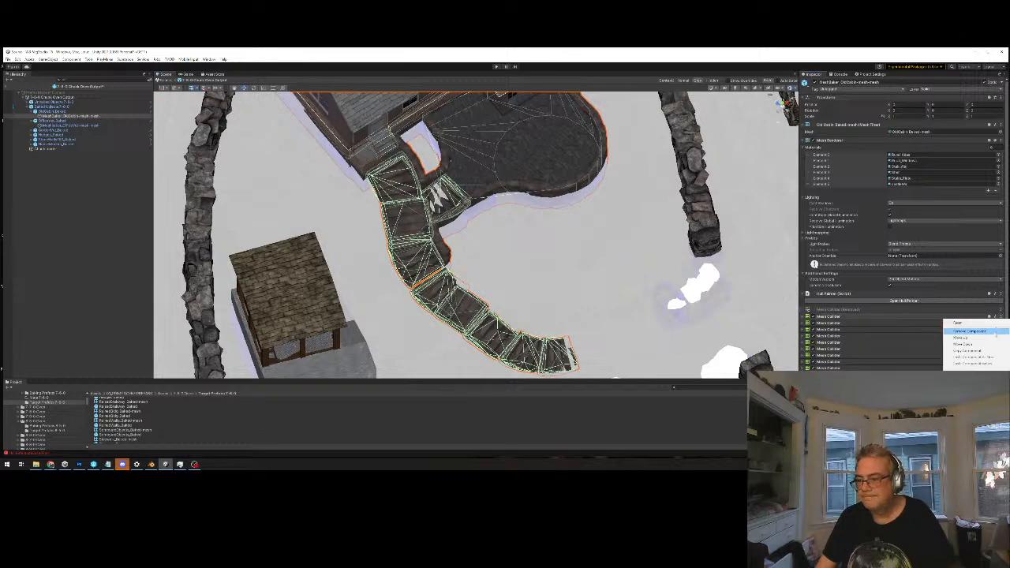
click(995, 331)
click(1000, 324)
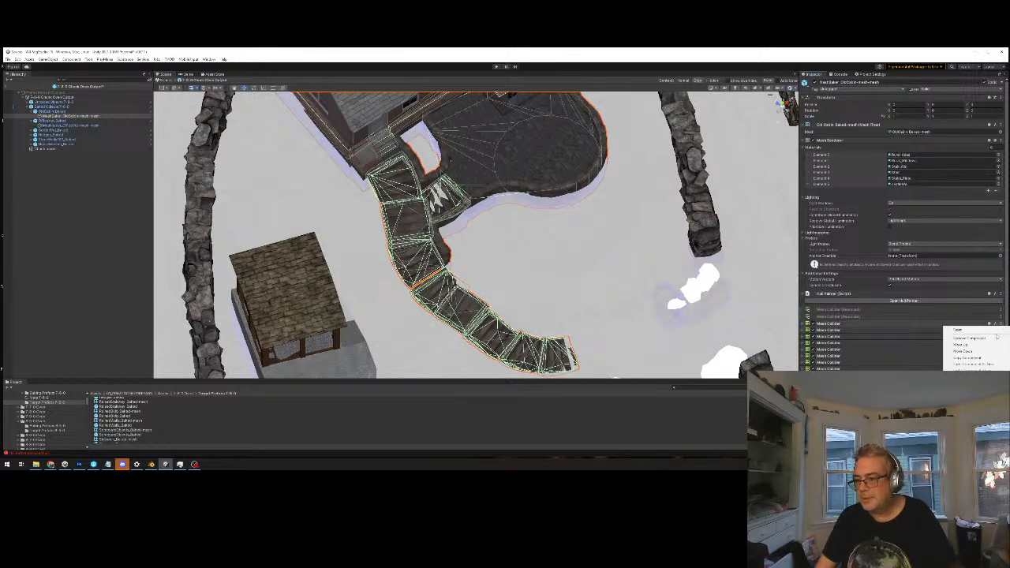
click(998, 337)
click(1000, 338)
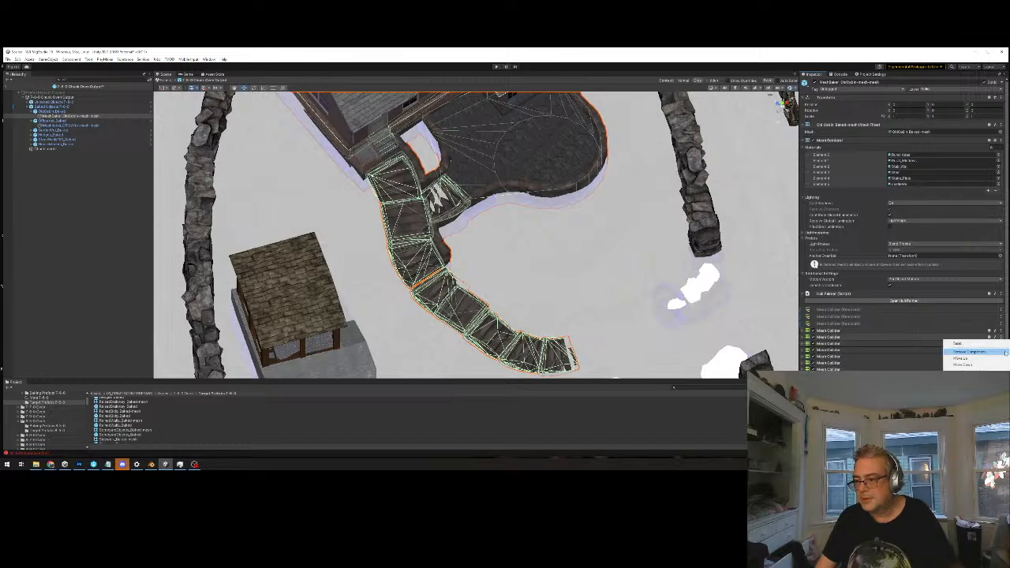
click(1002, 353)
click(1000, 332)
click(1001, 346)
Remove the two Mesh Collider components covering the walkway sections next to its cleared far end
click(1001, 347)
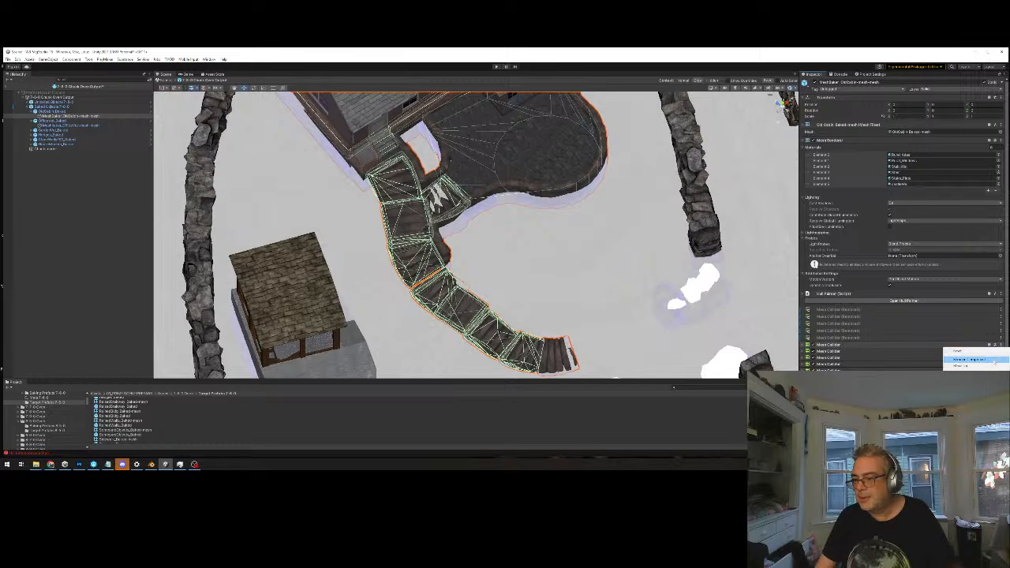
click(998, 359)
click(997, 352)
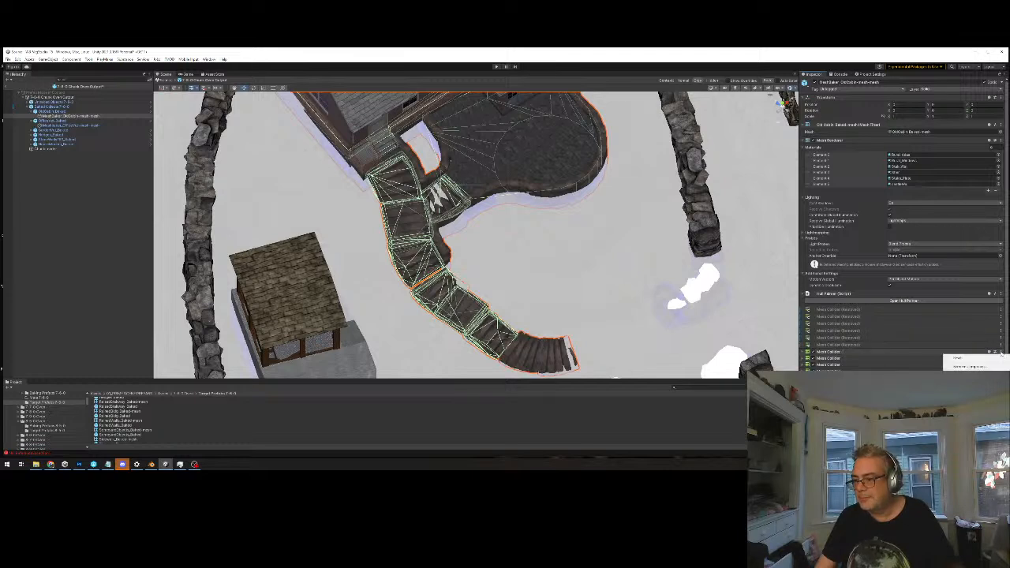
click(991, 367)
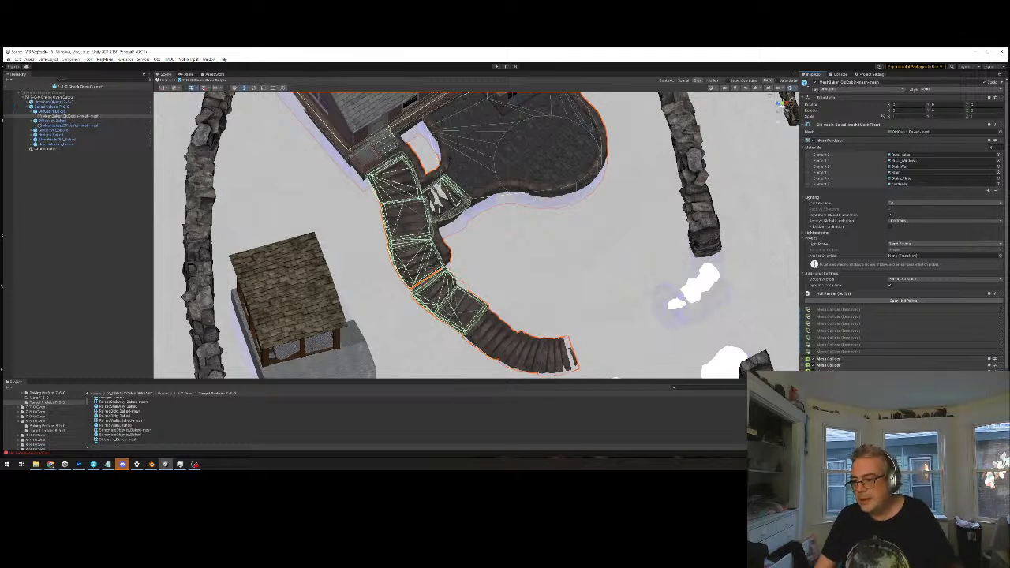
click(1000, 359)
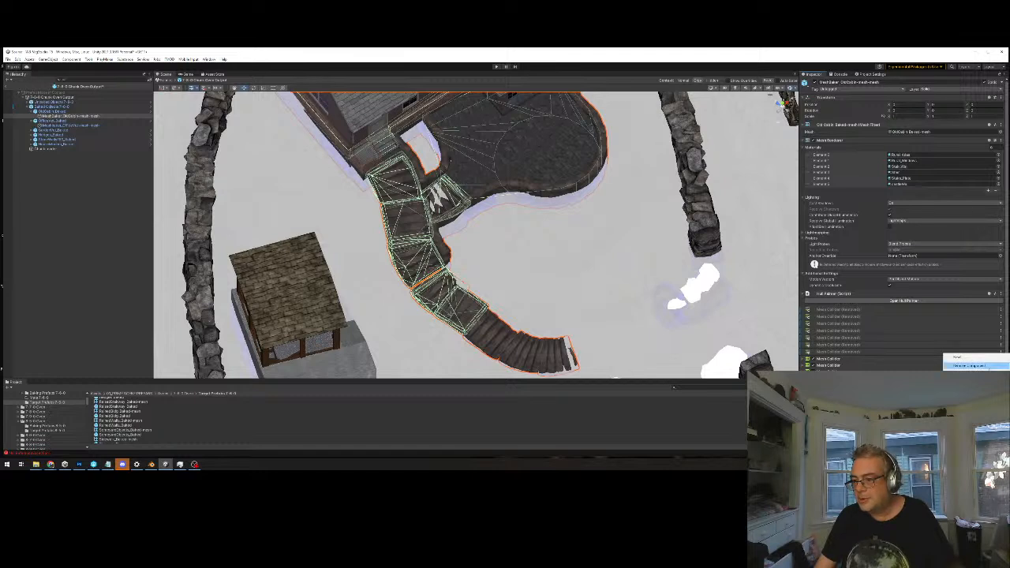
click(964, 365)
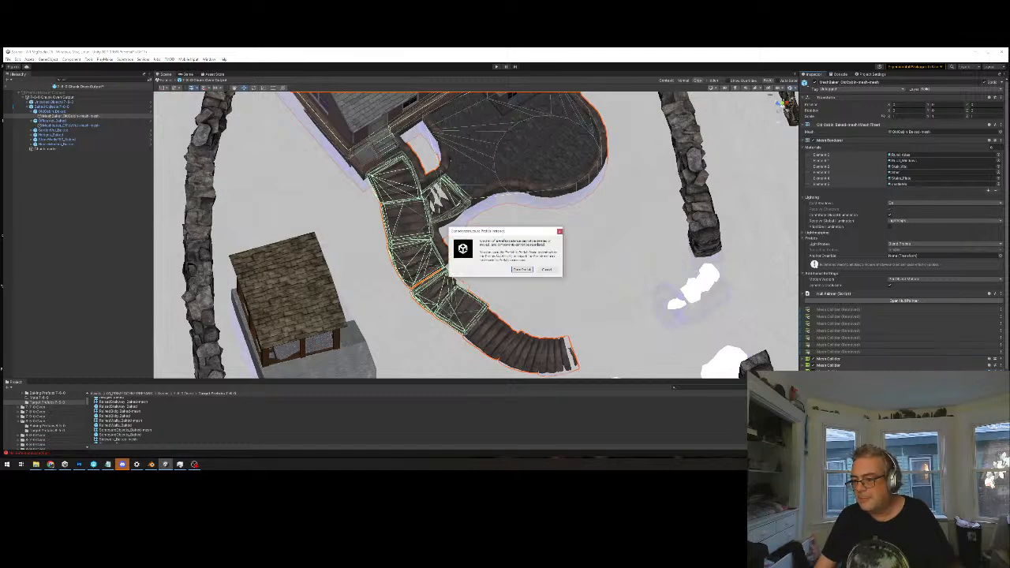
click(546, 269)
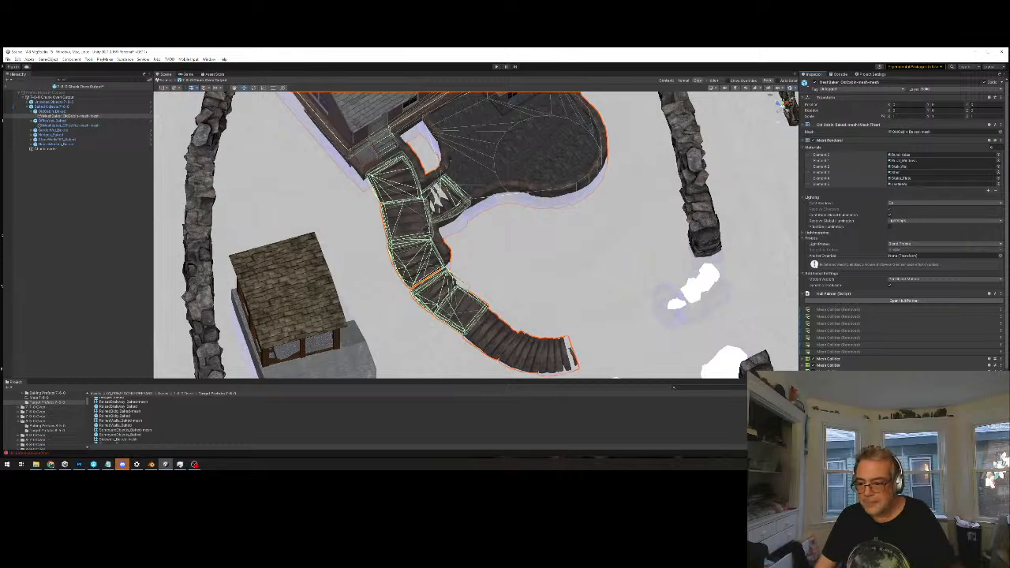
Remove the Mesh Collider components covering the walkway sections nearest the cabin and the small side steps beside the patio
click(1001, 359)
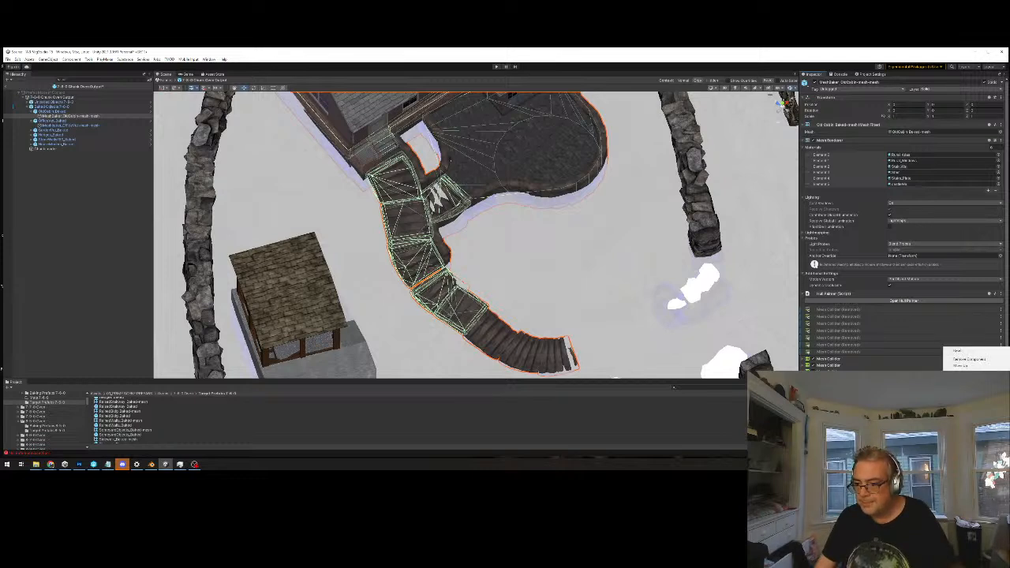
click(978, 360)
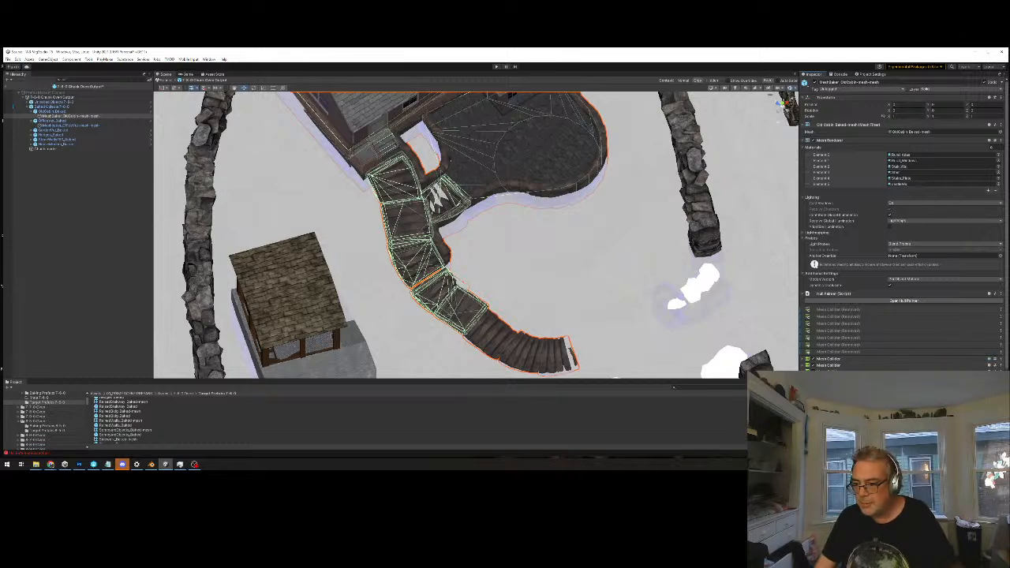
click(998, 340)
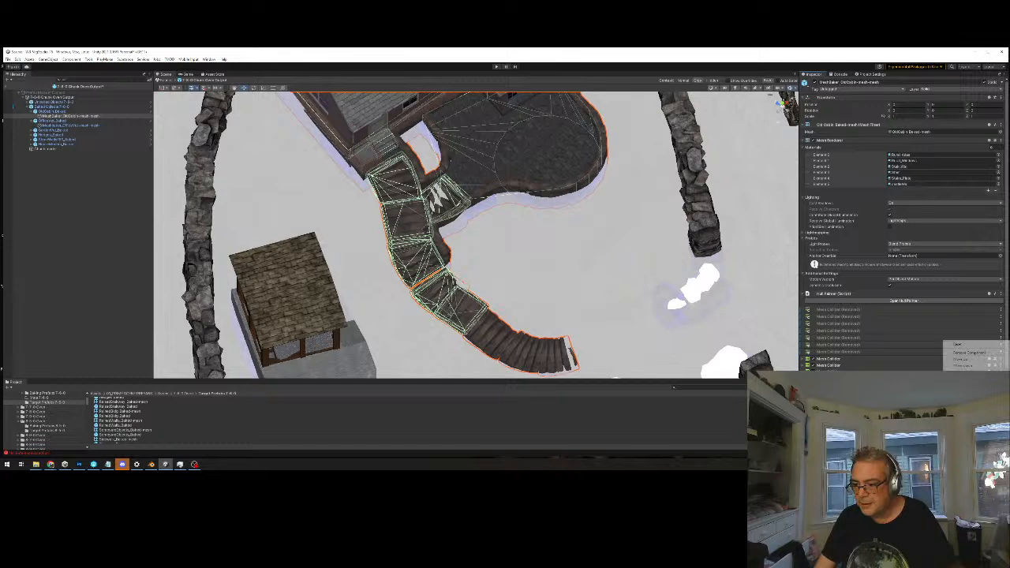
click(985, 353)
click(998, 339)
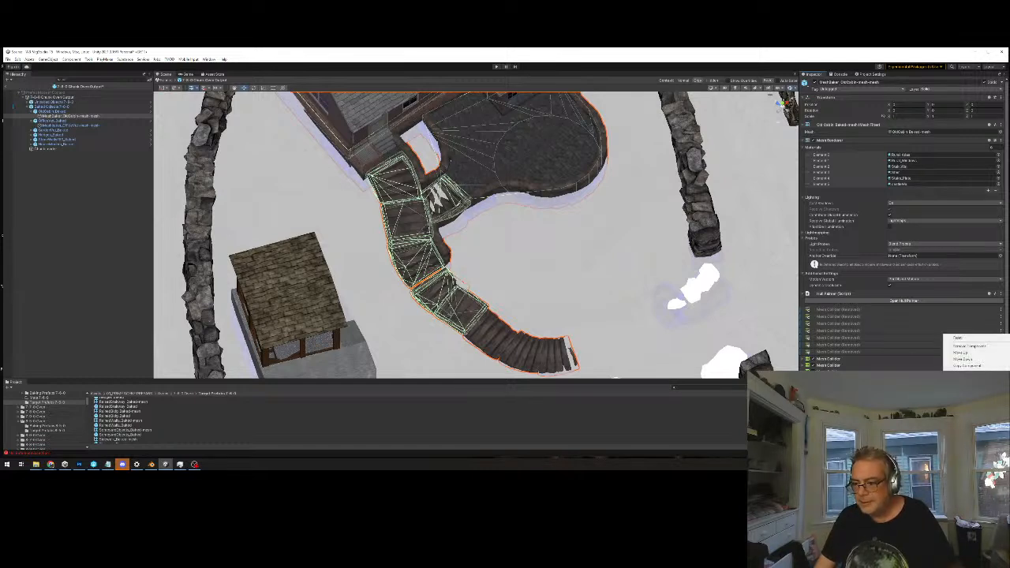
click(983, 348)
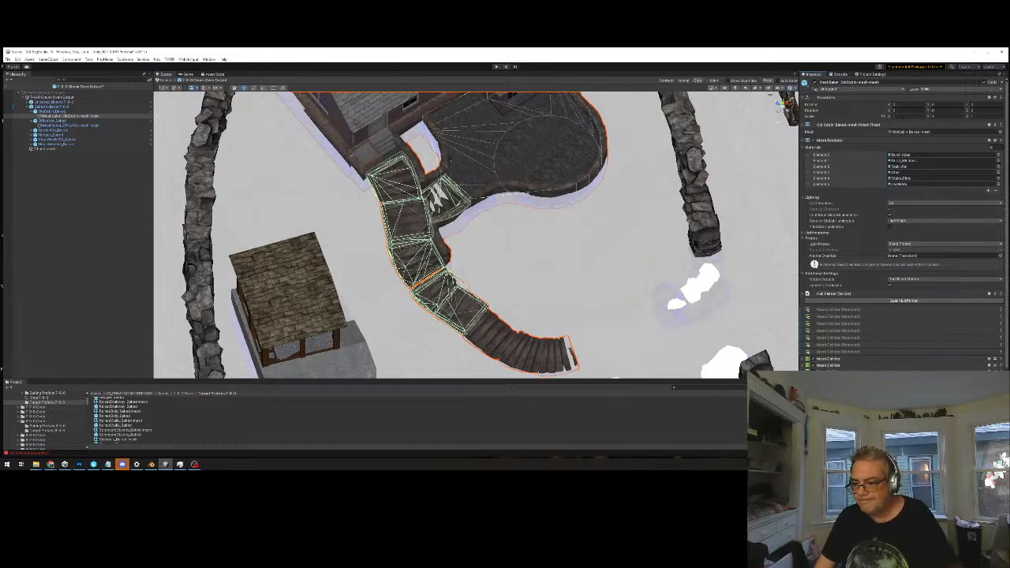
click(999, 331)
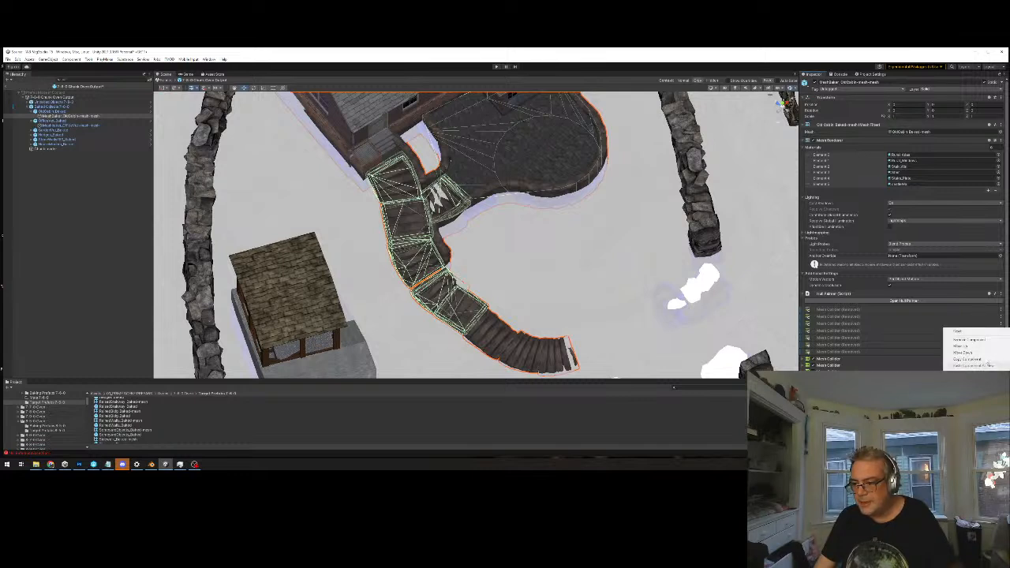
click(970, 342)
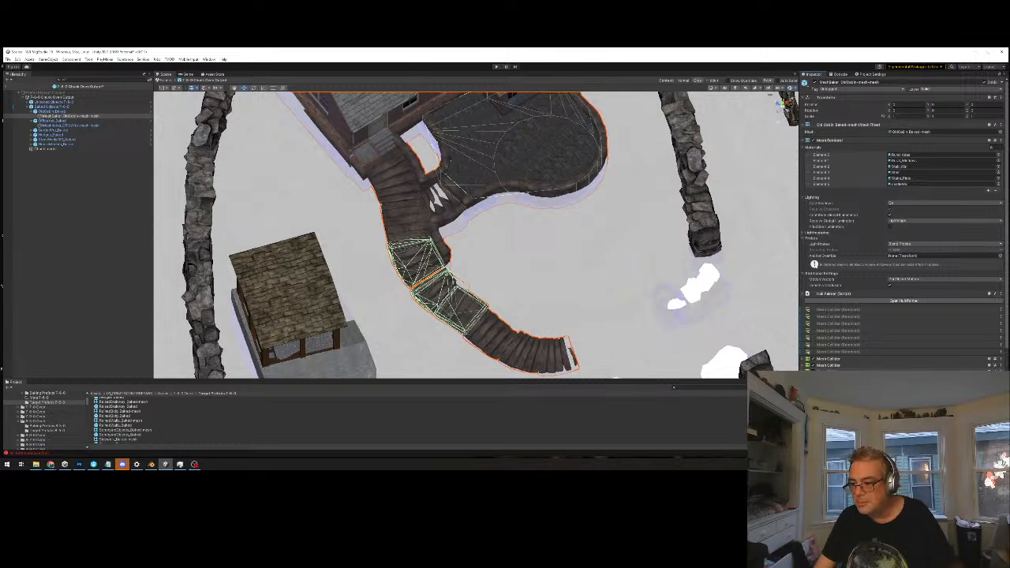
Remove the remaining Mesh Collider components around the middle of the curved walkway
click(937, 371)
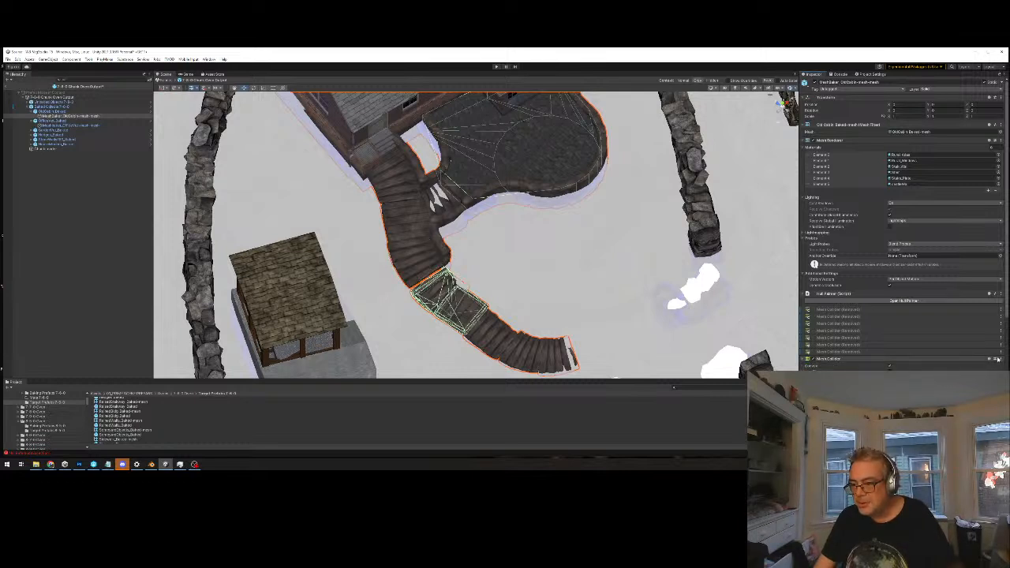
click(964, 373)
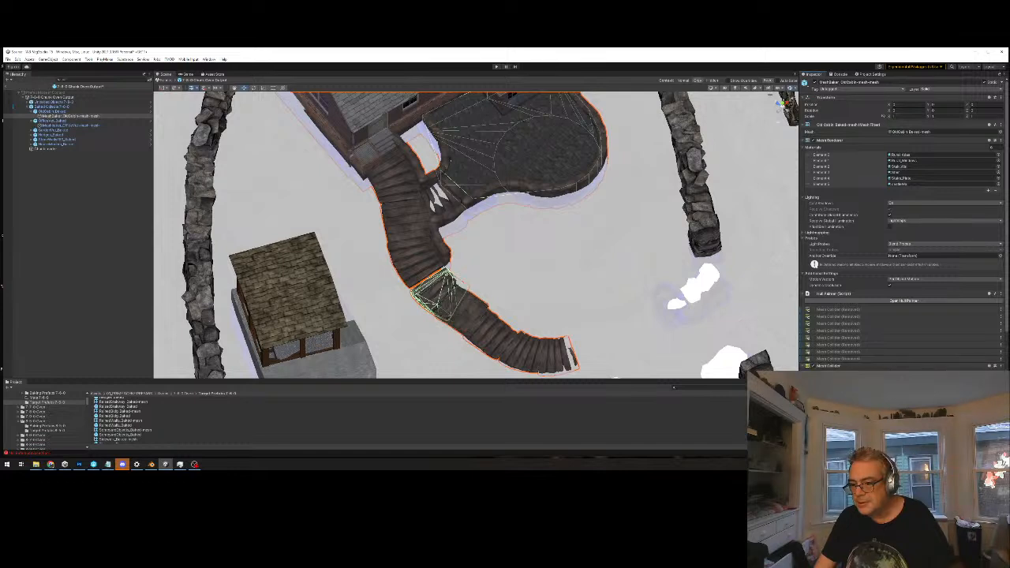
click(1000, 367)
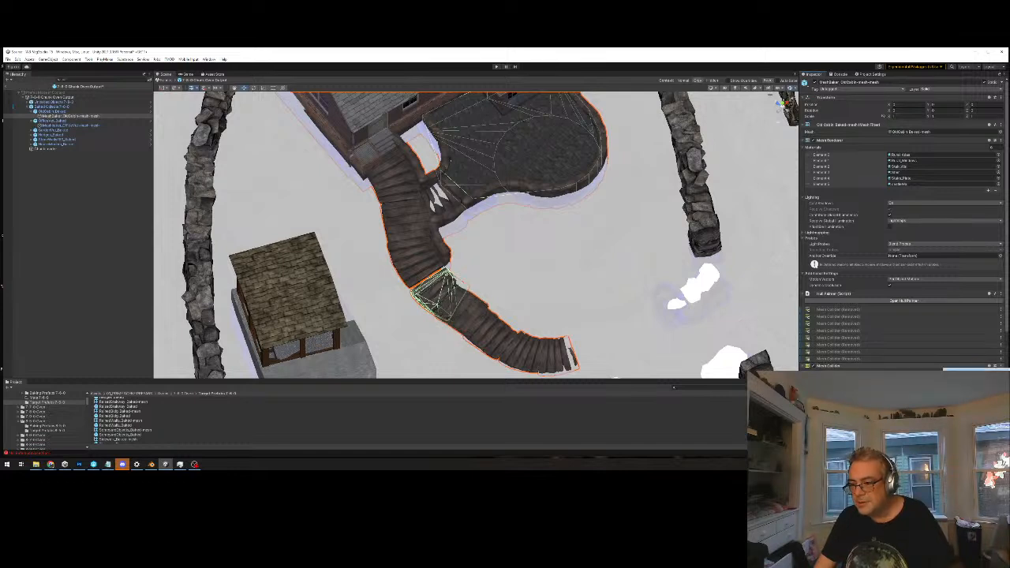
click(964, 375)
scroll(903, 225, down, 4)
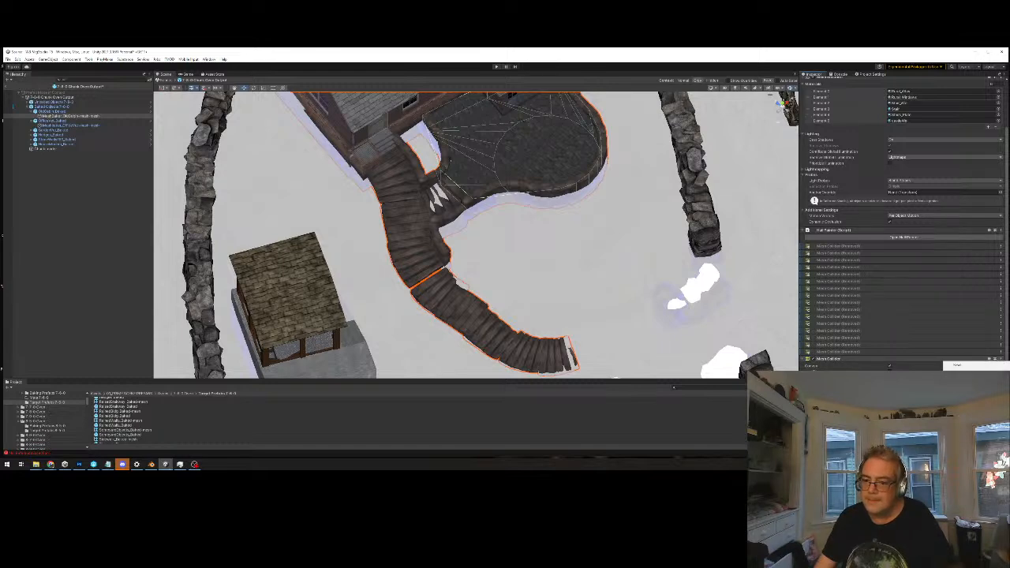
click(964, 373)
middle_drag(533, 253, 534, 257)
key(ctrl+z)
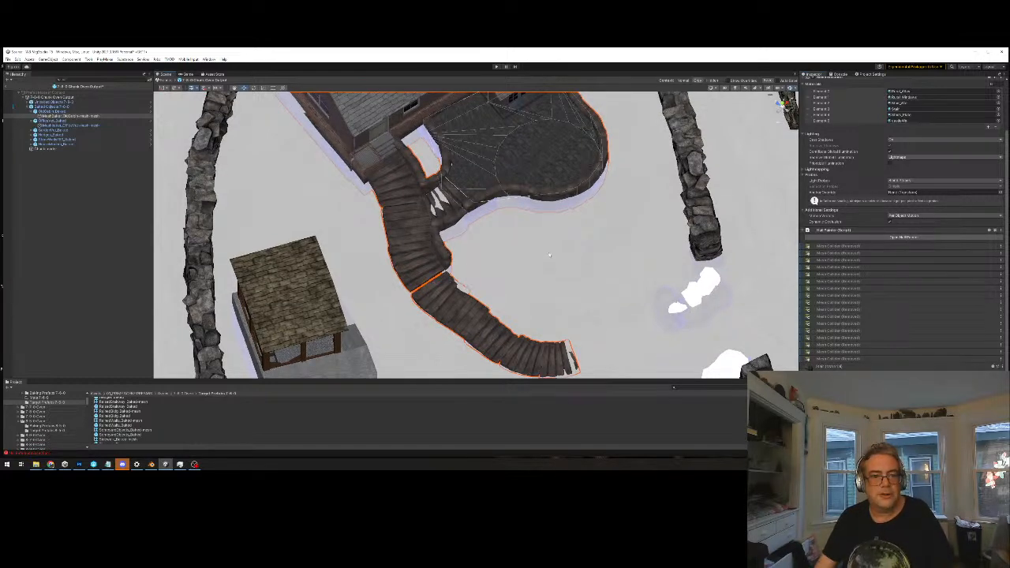
Select the Unbaked Objects group and view the area around the cabin from directly above to display its colliders
alt+drag(598, 227, 572, 178)
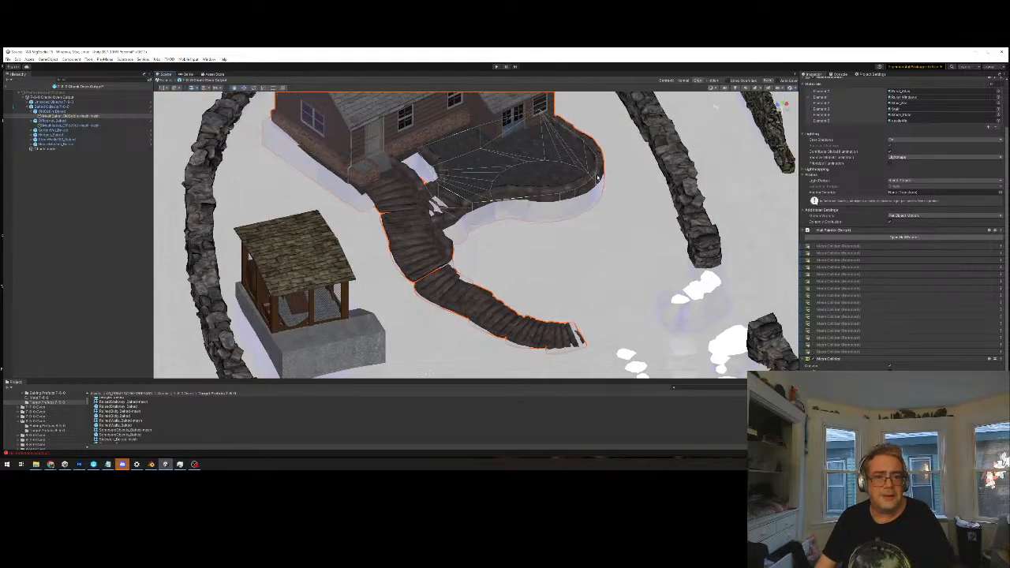
middle_drag(556, 175, 505, 319)
alt+drag(505, 320, 530, 329)
scroll(460, 311, down, 5)
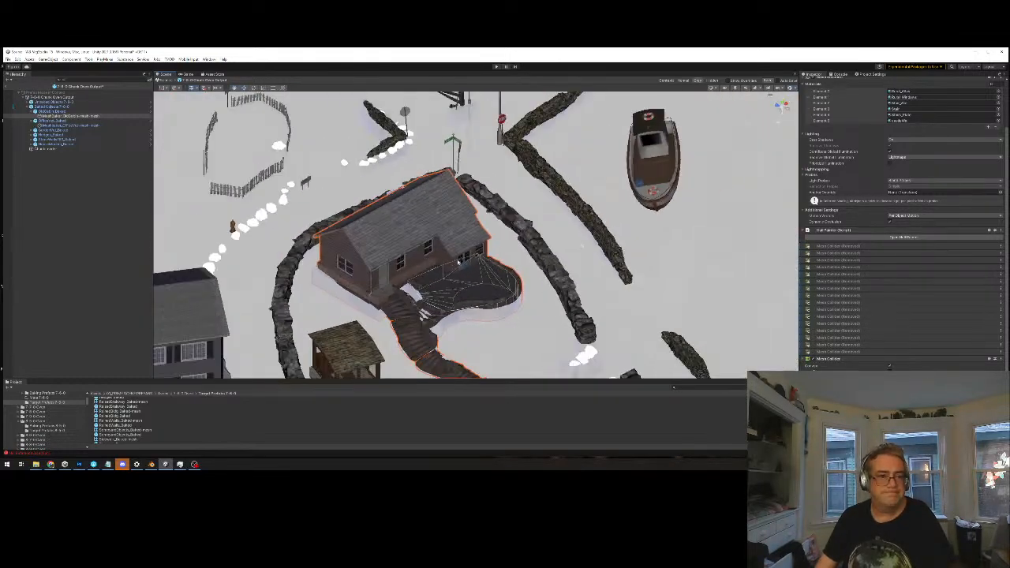
middle_drag(456, 251, 520, 263)
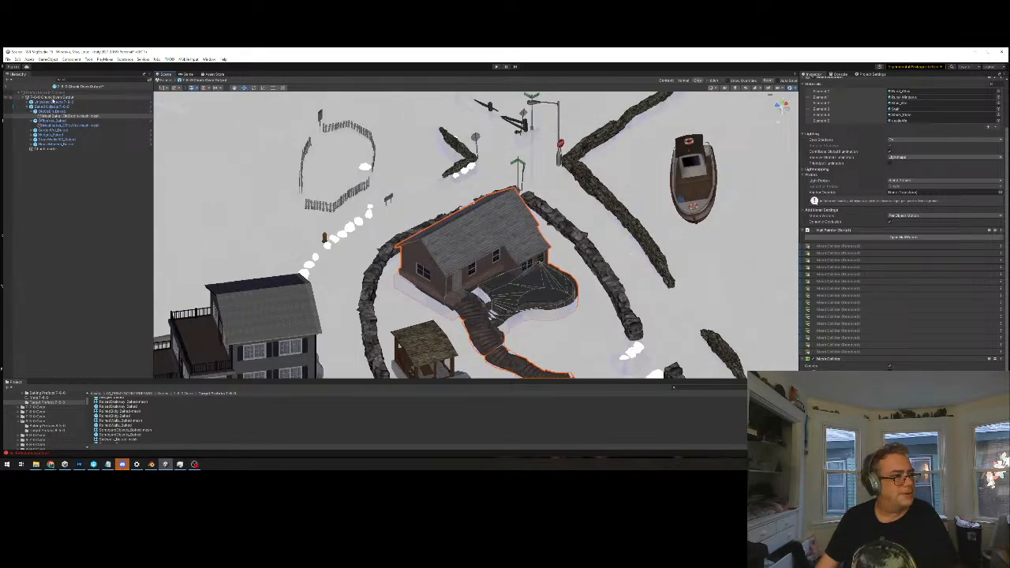
click(53, 102)
alt+drag(546, 286, 514, 237)
middle_drag(522, 123, 522, 240)
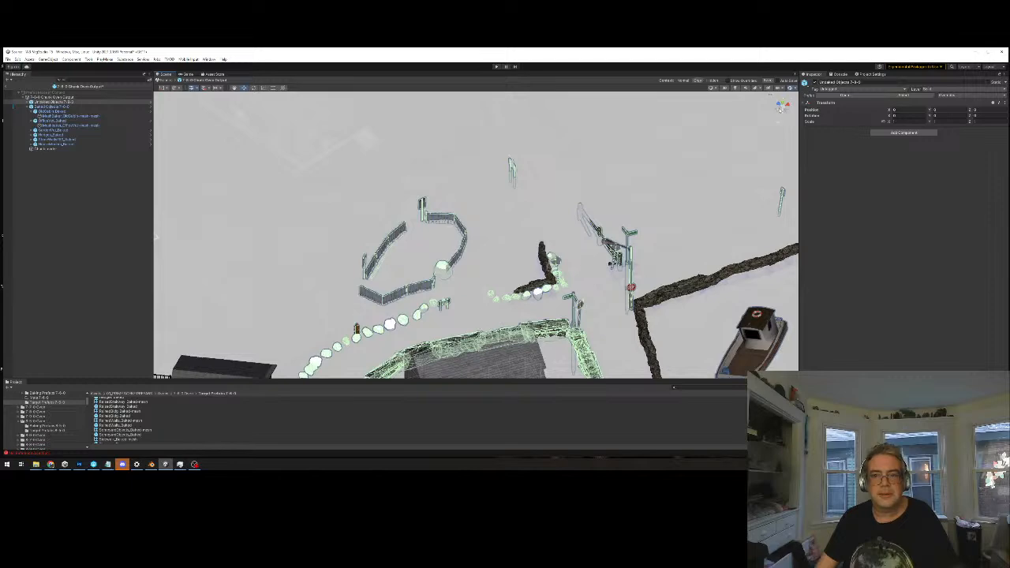
click(781, 105)
middle_drag(614, 121, 570, 212)
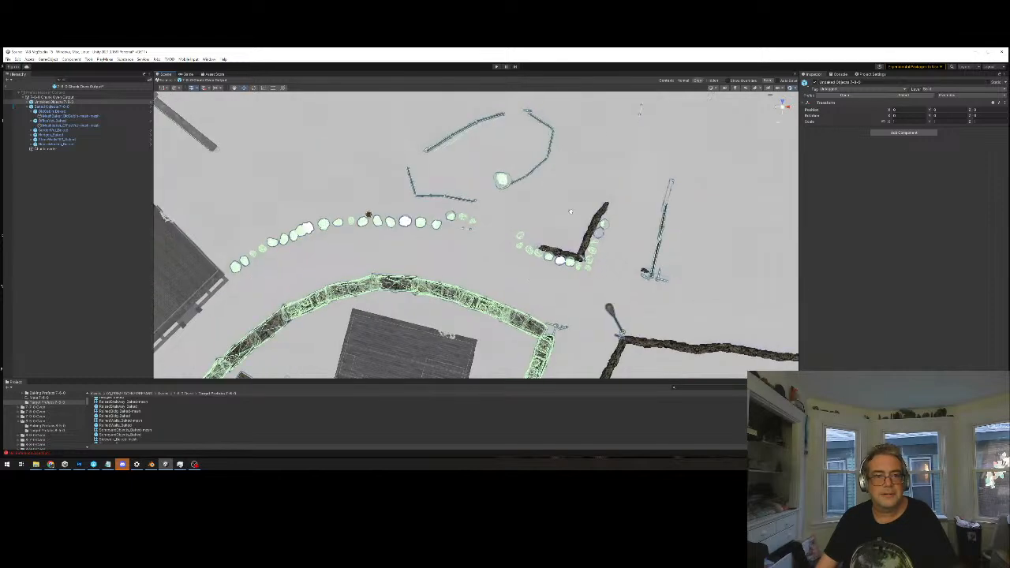
Enlarge the scene view and examine the unbaked colliders along the fence enclosure, stones and surrounding map from above
scroll(483, 149, down, 10)
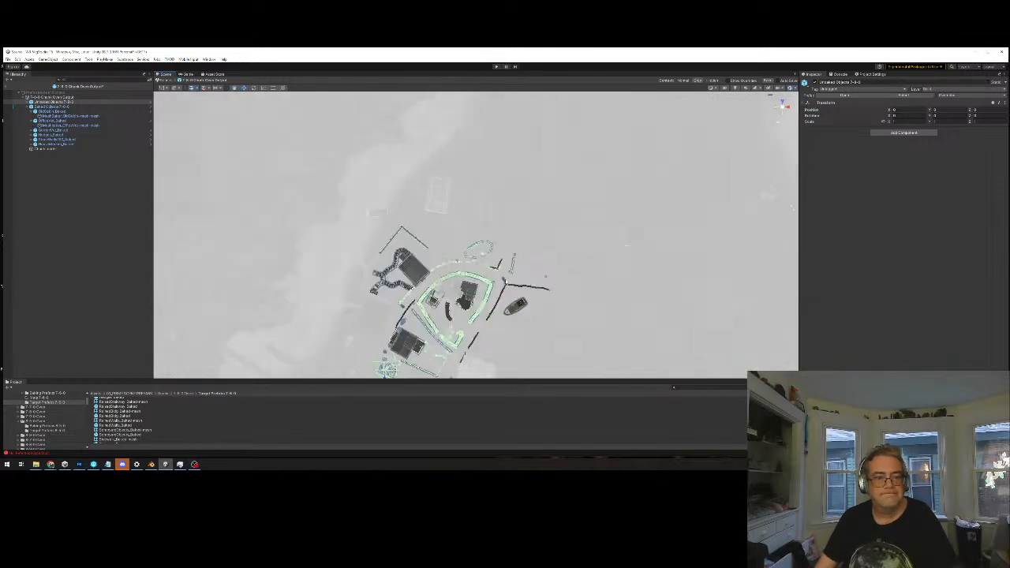
scroll(531, 276, up, 10)
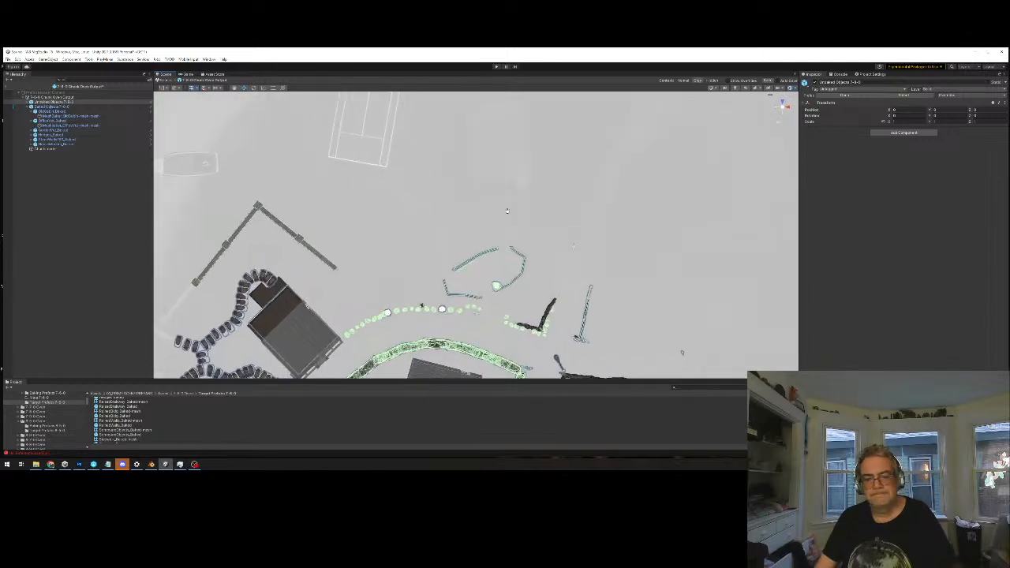
scroll(512, 185, up, 10)
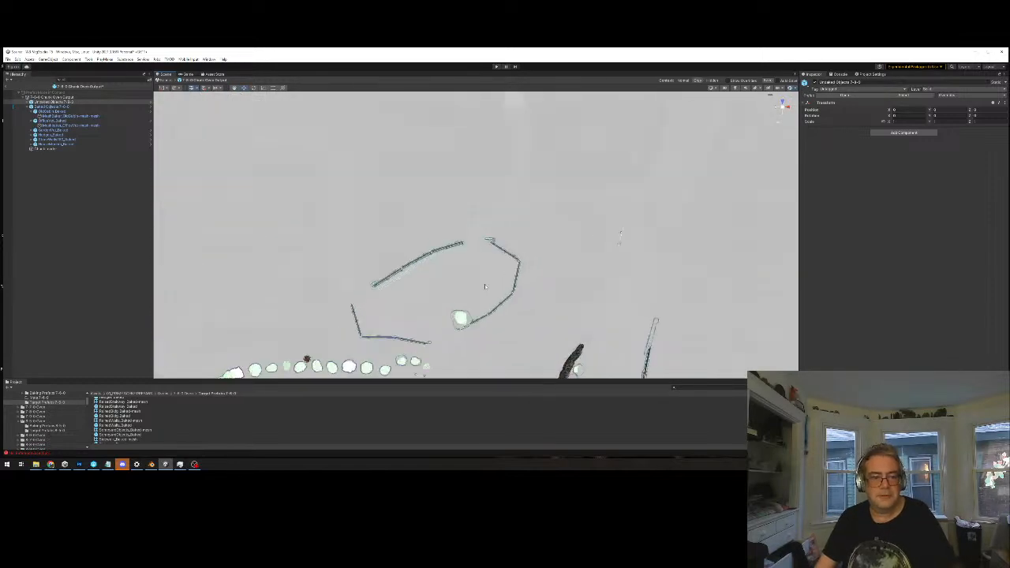
scroll(489, 275, up, 5)
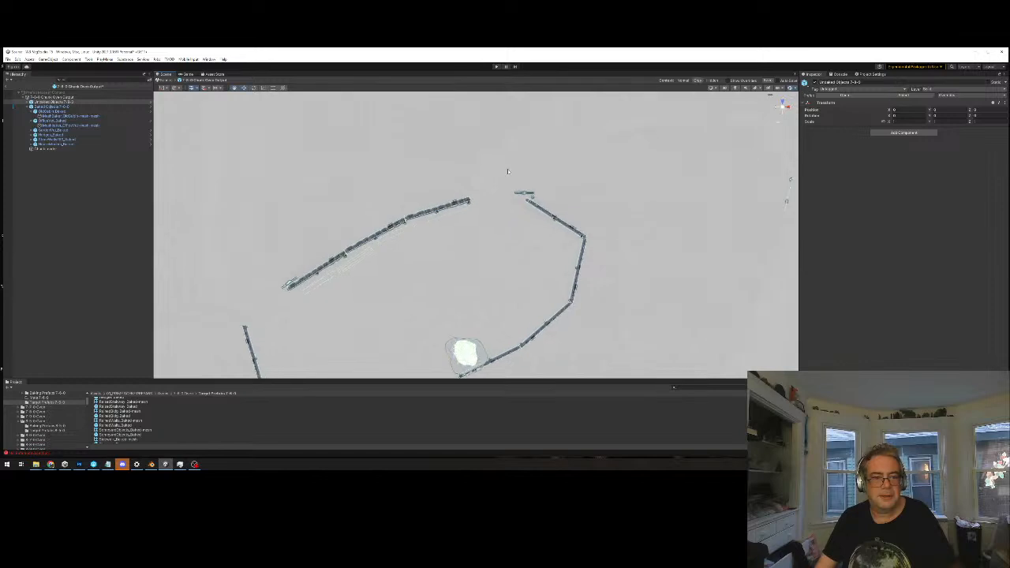
scroll(565, 233, up, 5)
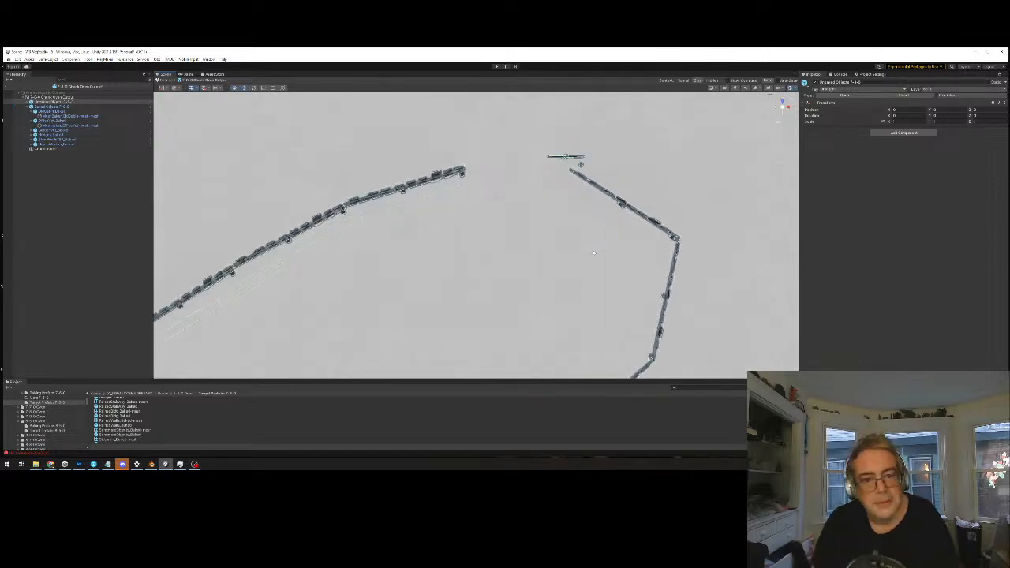
drag(680, 380, 670, 424)
scroll(623, 236, up, 5)
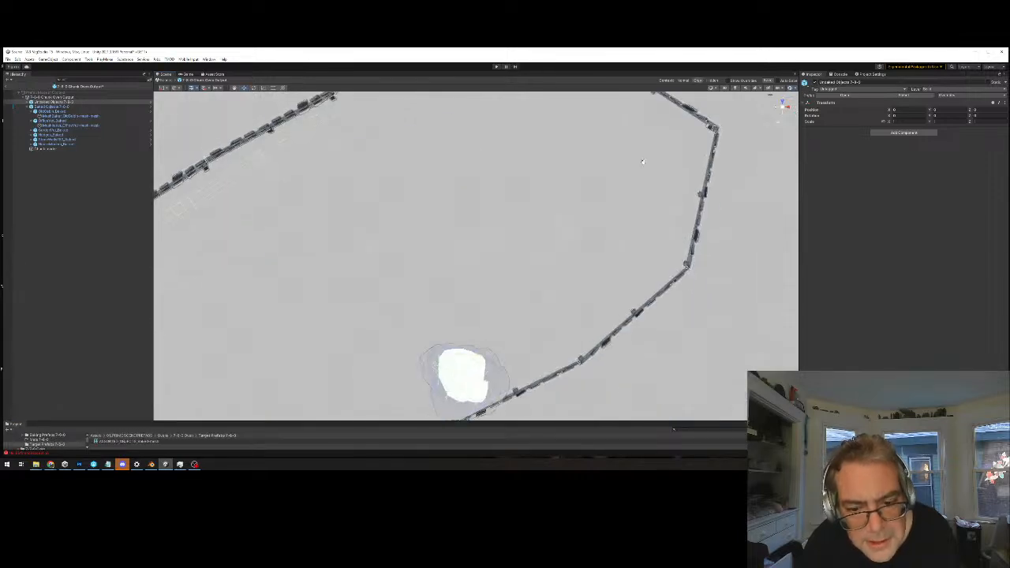
scroll(603, 239, down, 10)
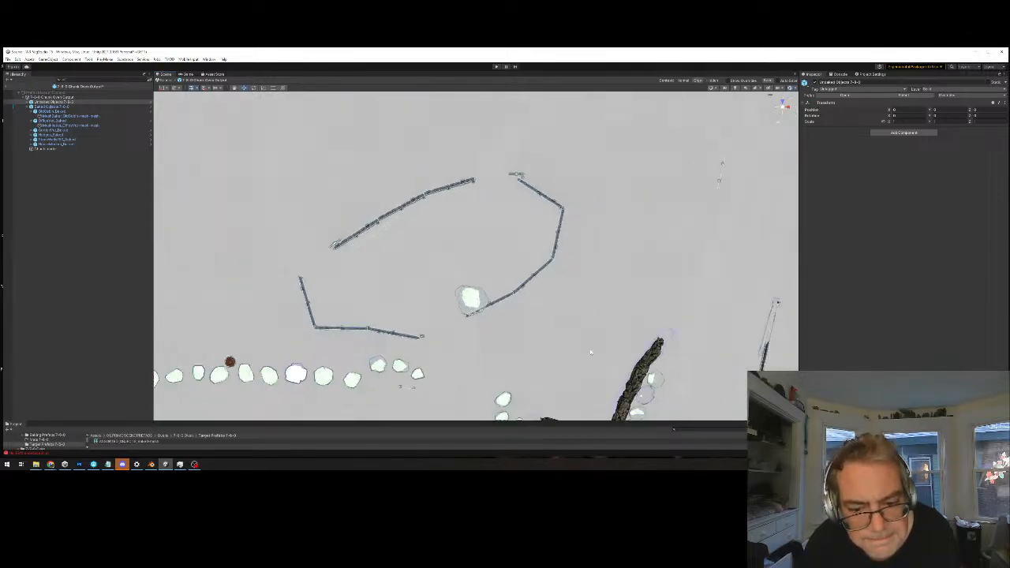
middle_drag(604, 240, 609, 109)
scroll(623, 252, down, 10)
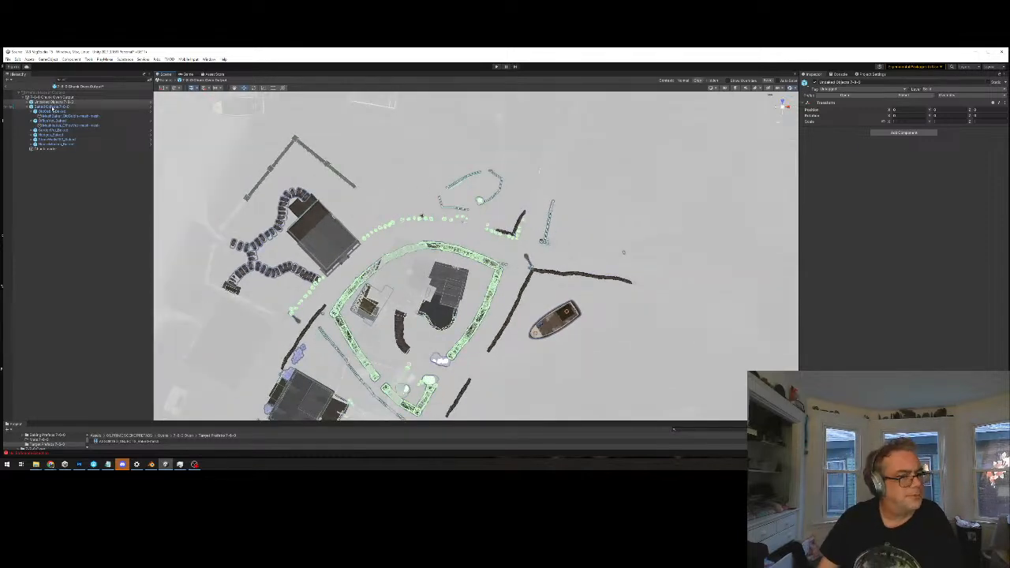
Select the Baked Objects group and examine its colliders around the houses, walls and shoreline from above
click(52, 106)
middle_drag(638, 310, 665, 251)
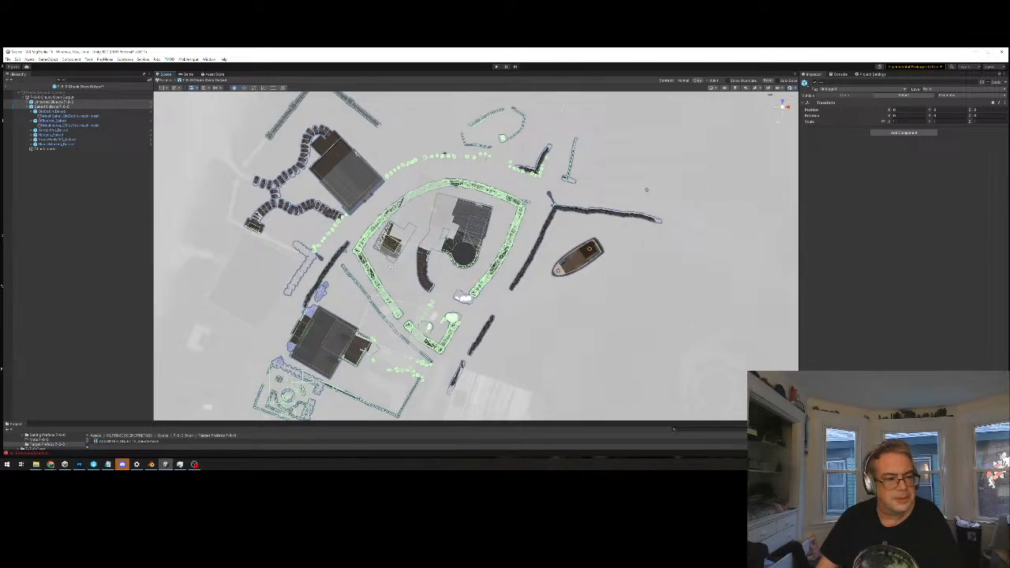
alt+drag(361, 289, 514, 240)
click(642, 300)
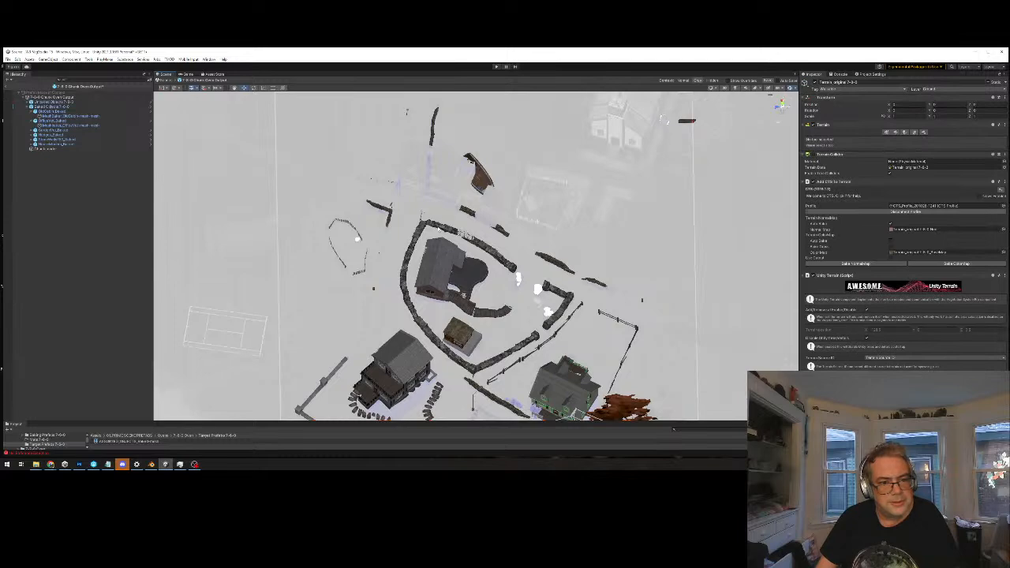
Check a rock wall piece behind the house and its LOD children for colliders, and display the colliders of the whole wall group
click(440, 228)
click(440, 227)
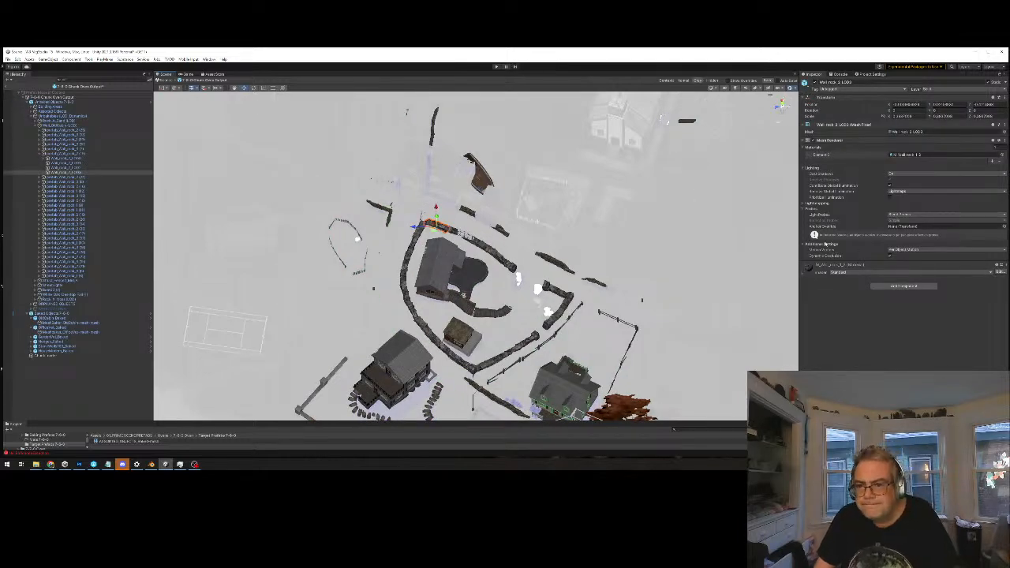
click(61, 160)
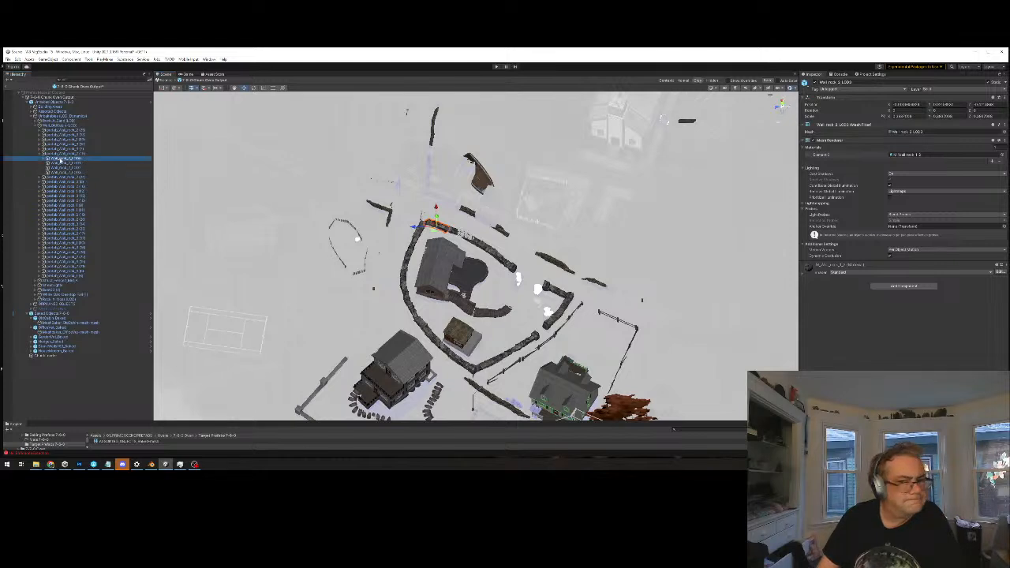
click(67, 154)
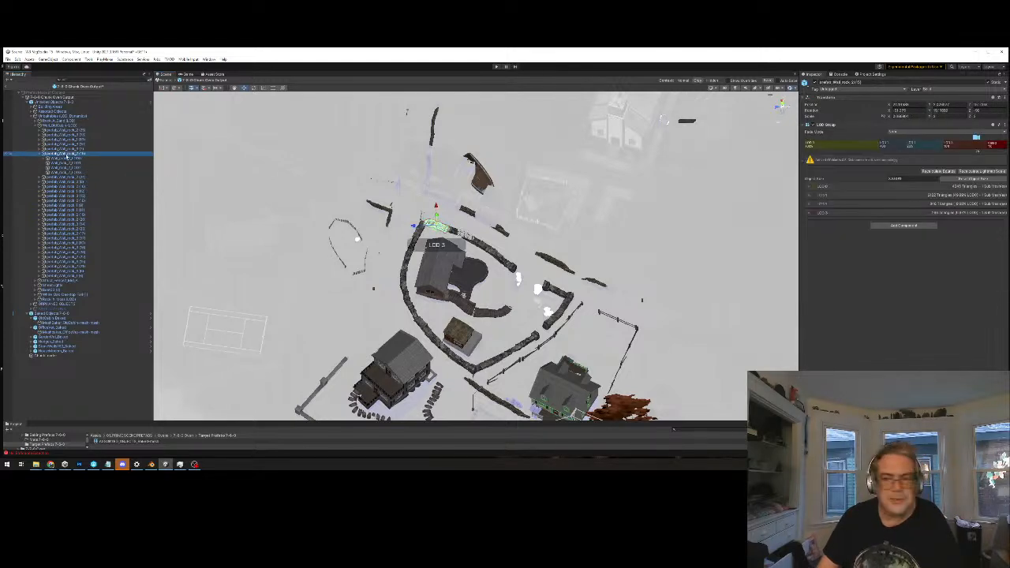
click(63, 163)
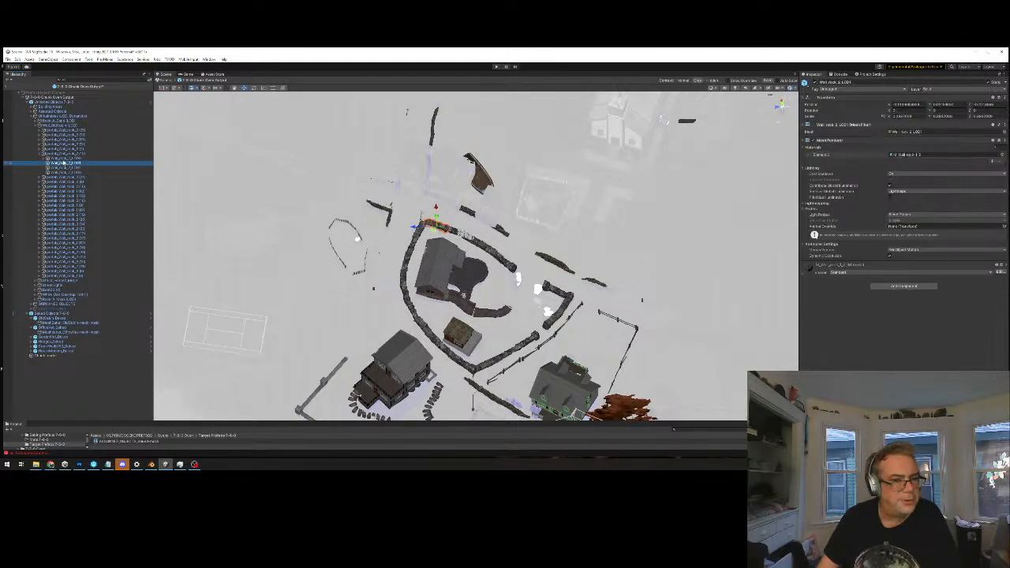
click(62, 167)
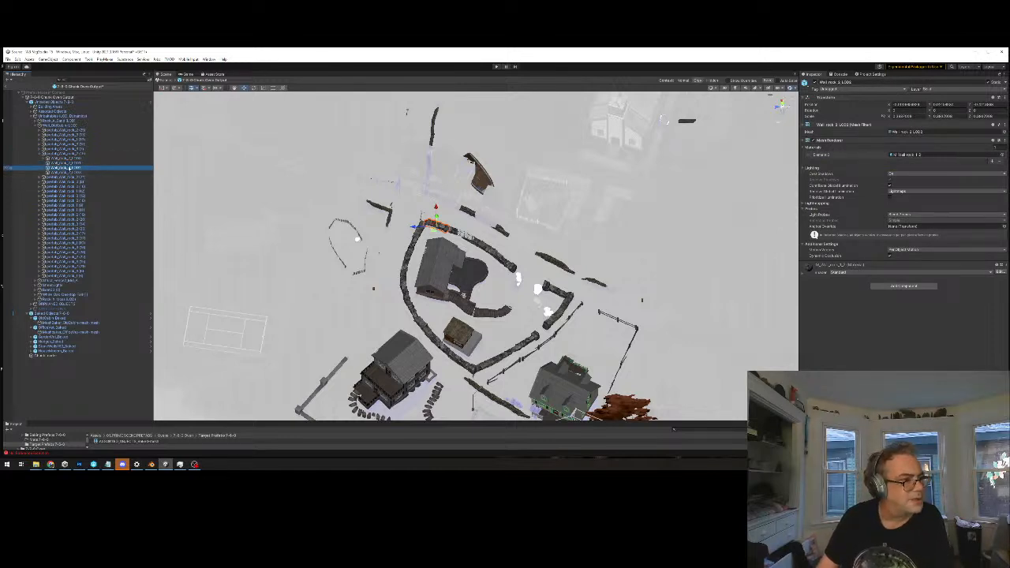
click(65, 172)
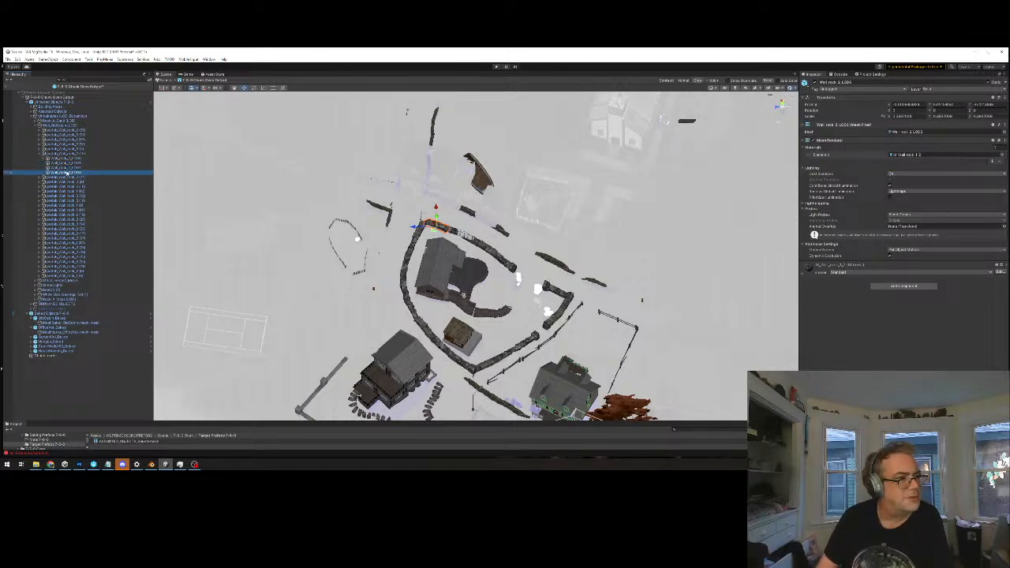
click(69, 153)
click(71, 125)
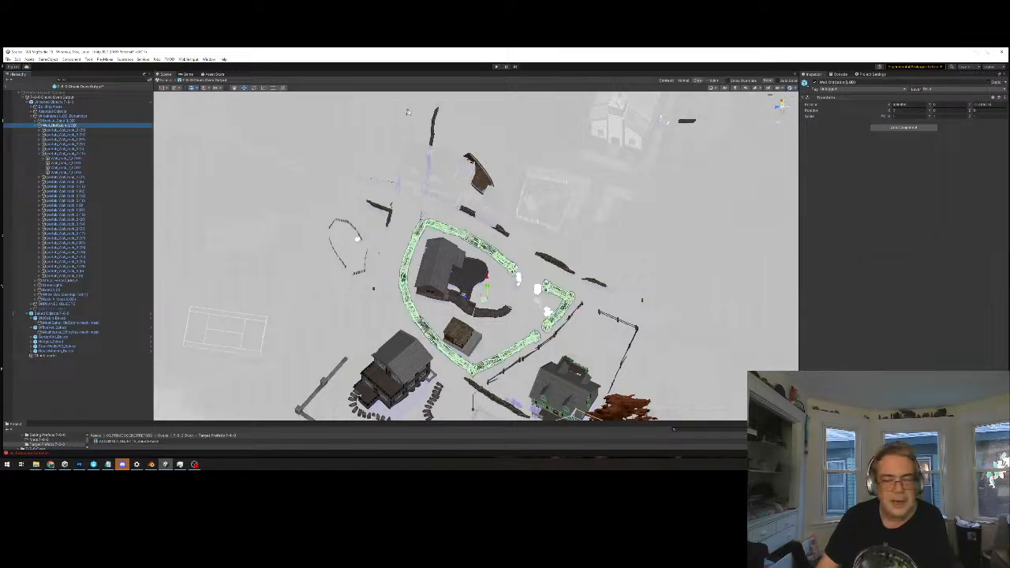
Step through the individual rock wall pieces and examine the collider of the section beside the small shed up close
click(75, 277)
key(Up)
key(Up)
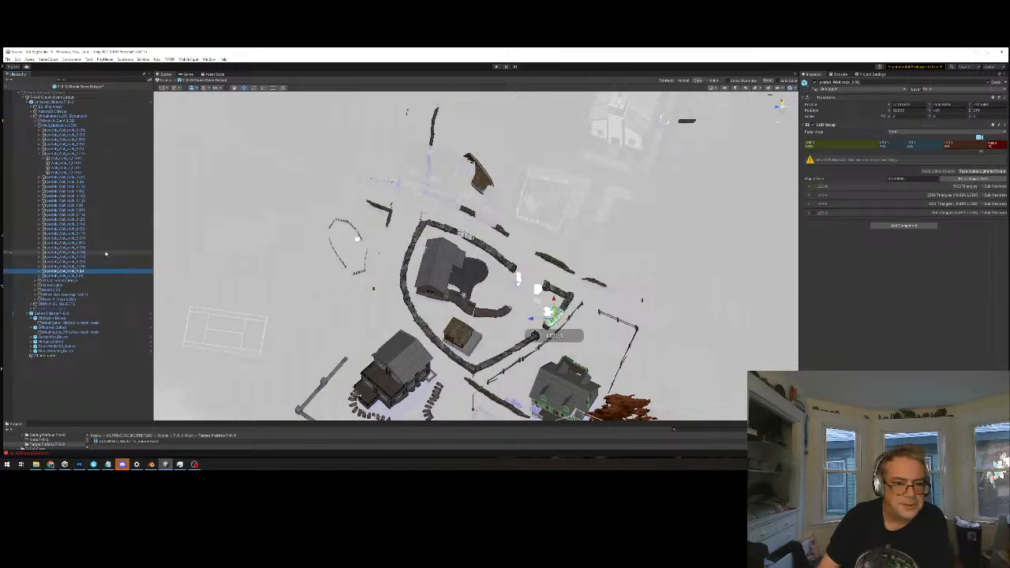
key(Up)
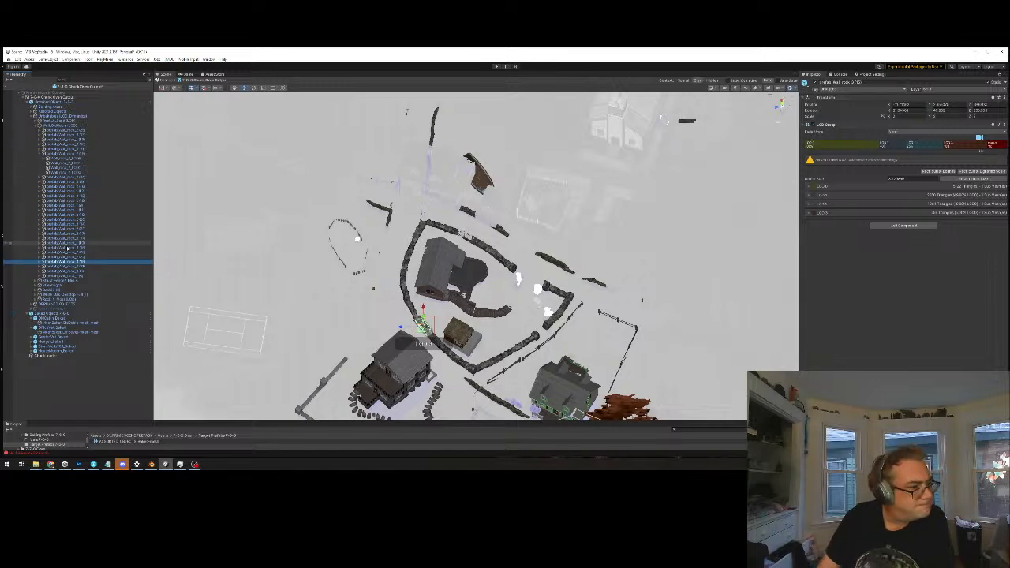
click(41, 264)
middle_drag(541, 278, 541, 273)
key(f)
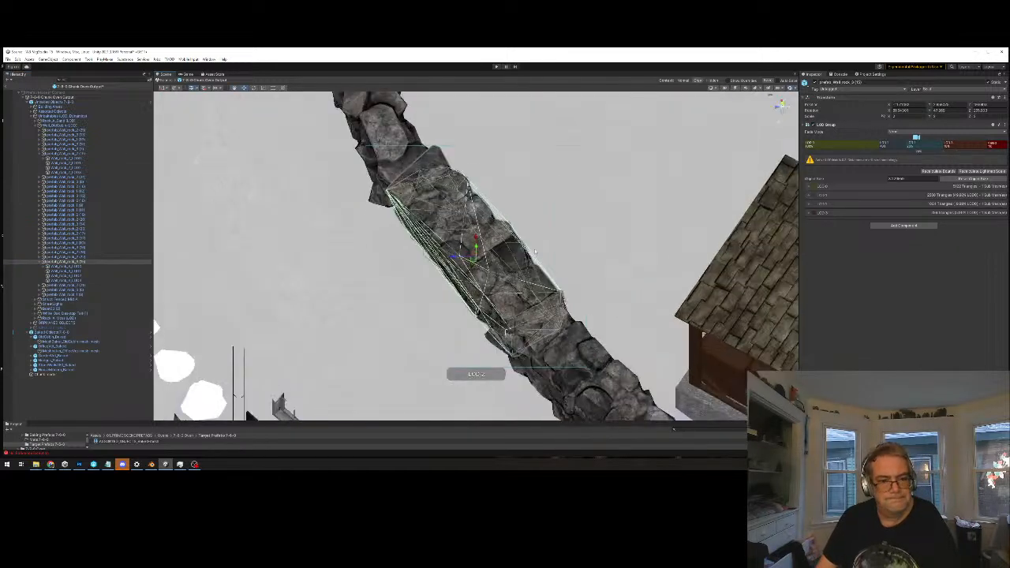
alt+drag(549, 155, 524, 191)
Turn off Convex on the Mesh Collider of the hull object under the wall piece's LOD0
click(63, 266)
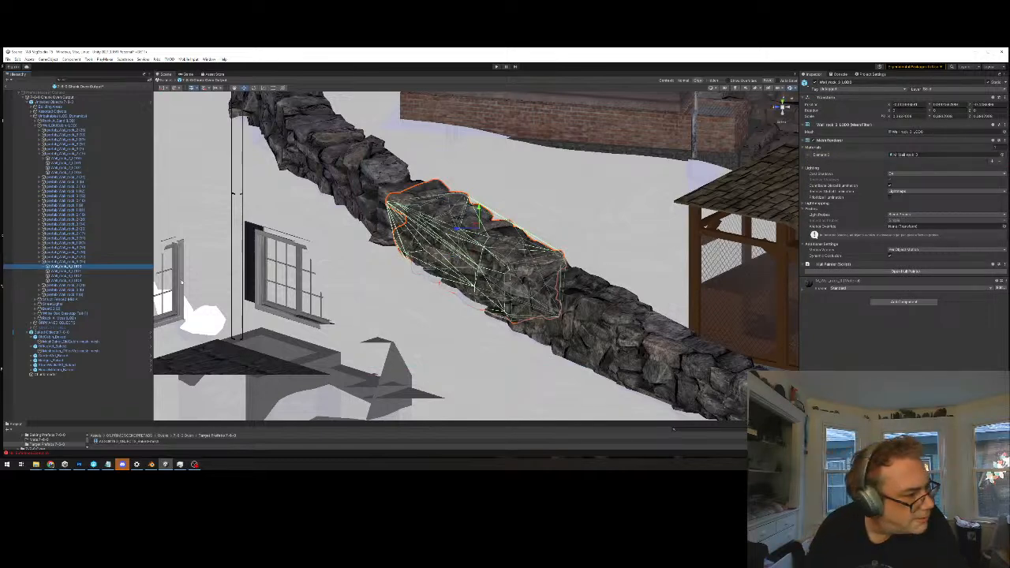
click(37, 266)
click(54, 272)
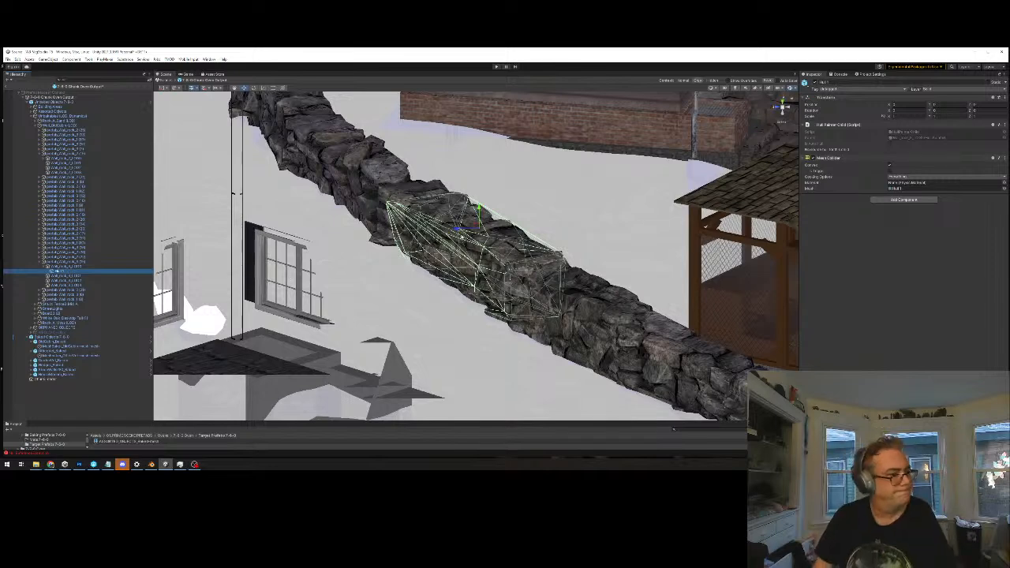
click(888, 164)
alt+drag(494, 224, 507, 234)
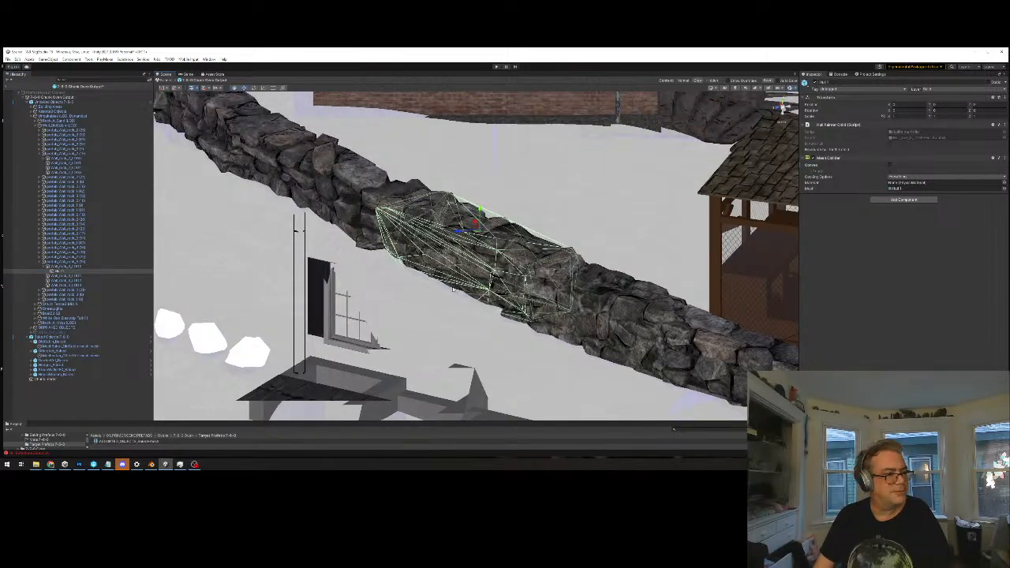
Filter the hierarchy by "hull" to turn off Convex on a long range of hull Mesh Colliders, and exit the prefab saving the changes
scroll(453, 290, down, 2)
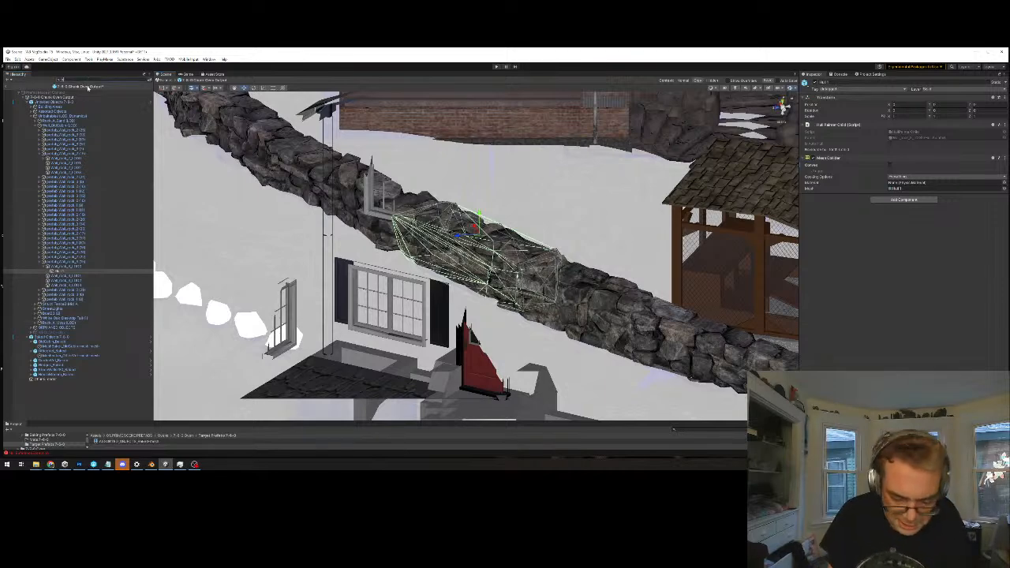
text(hull)
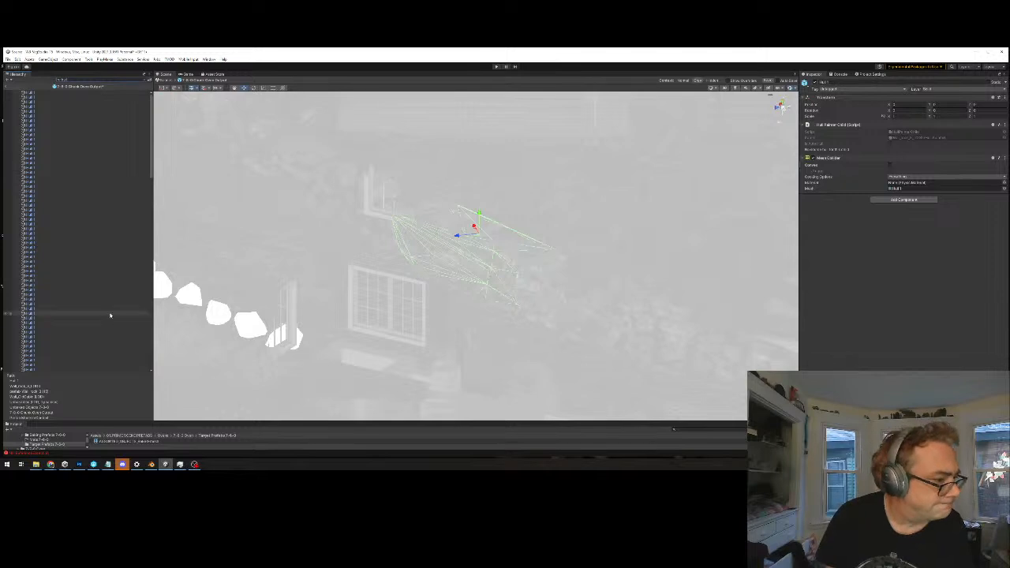
click(39, 94)
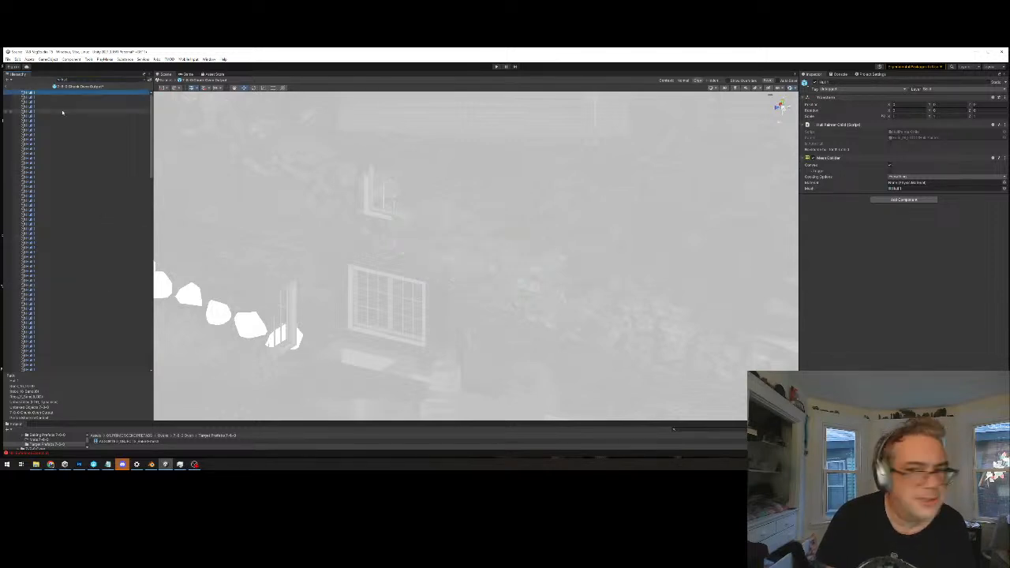
scroll(54, 179, down, 10)
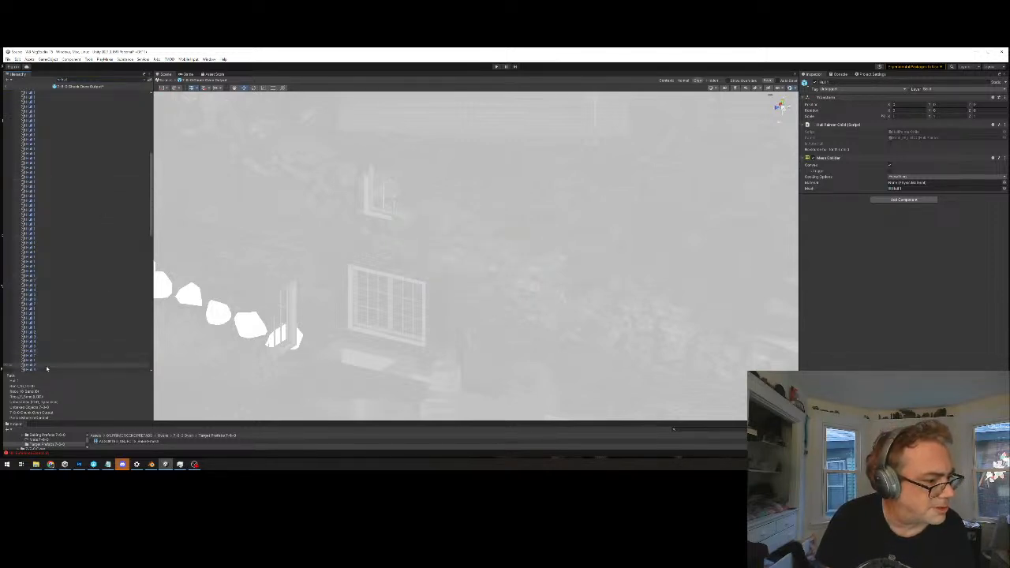
shift+click(46, 368)
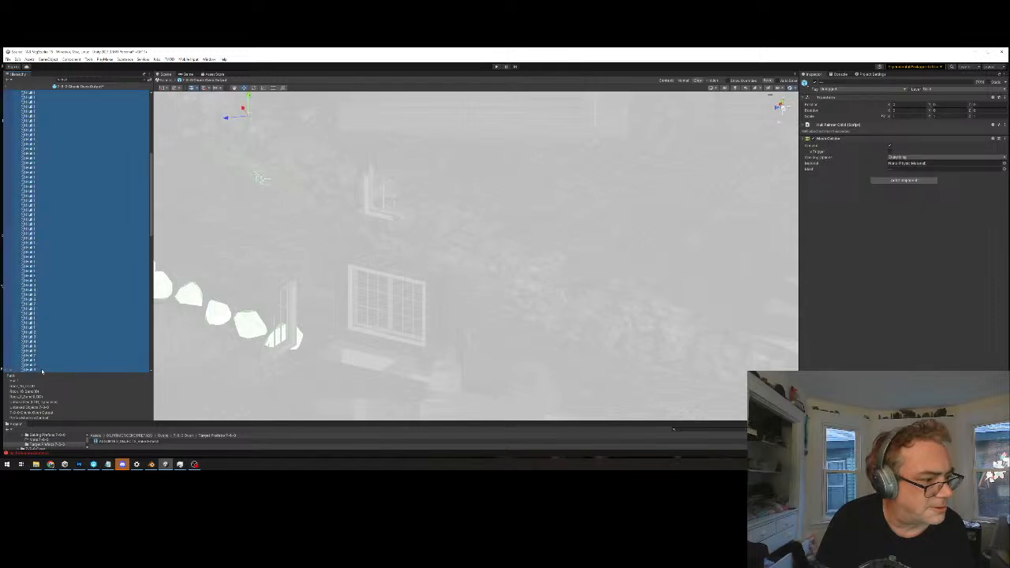
click(889, 148)
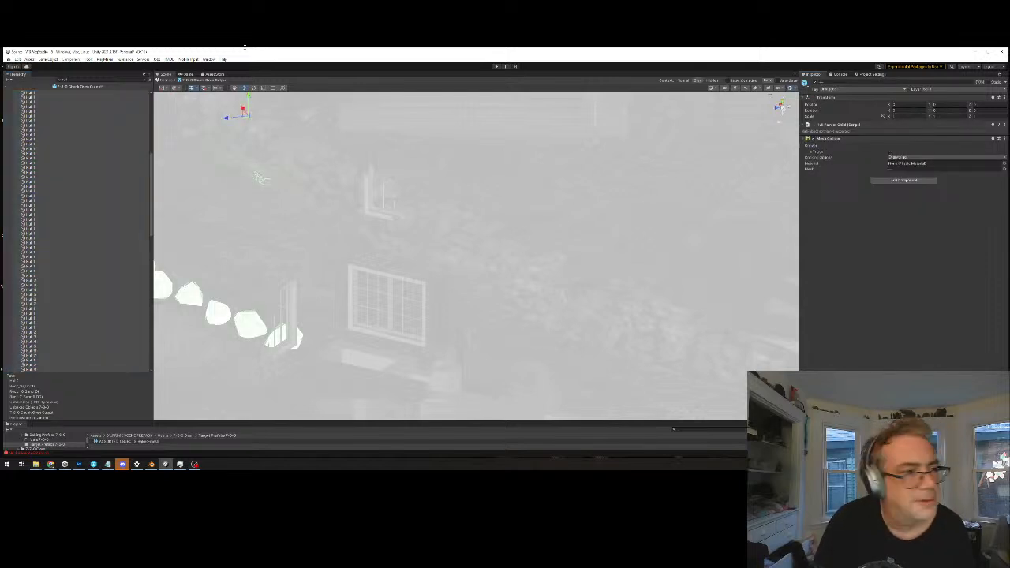
click(162, 83)
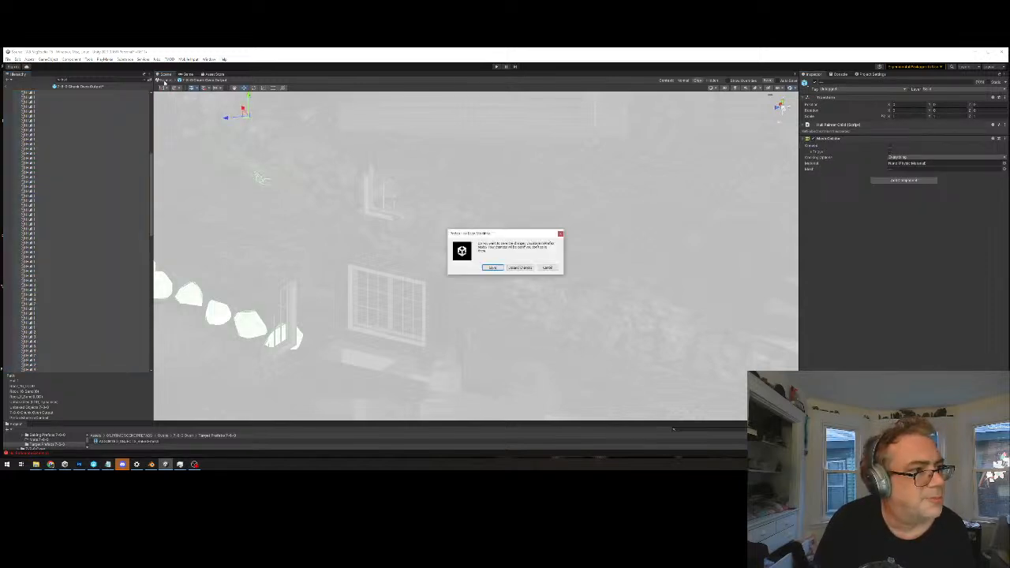
click(493, 267)
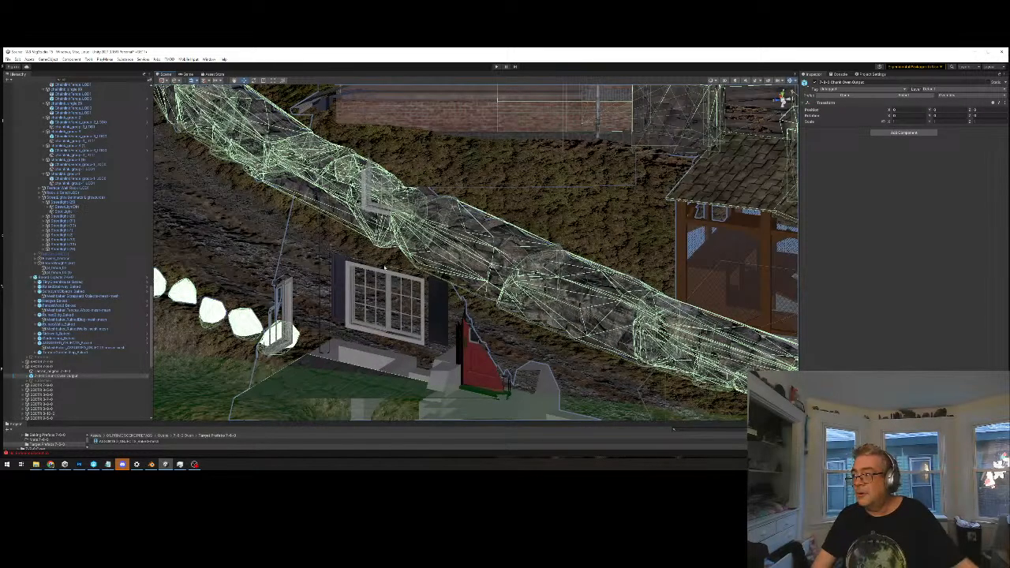
Examine the rock wall colliders and the surrounding chunk in the full scene, from close up and from above
middle_drag(489, 162, 499, 169)
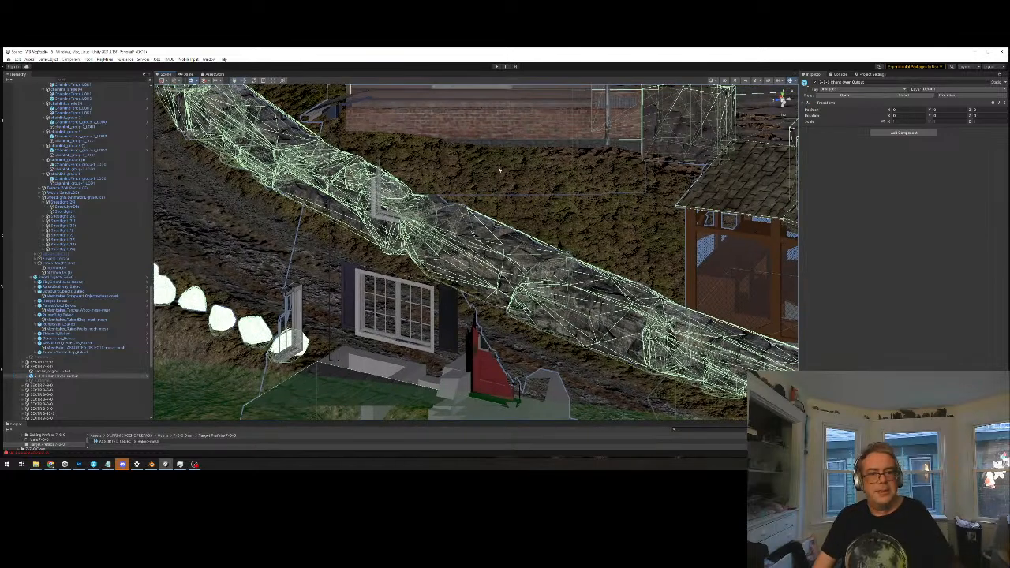
scroll(499, 169, down, 8)
alt+drag(529, 223, 481, 263)
middle_drag(481, 263, 231, 376)
scroll(340, 311, down, 6)
alt+drag(403, 287, 522, 252)
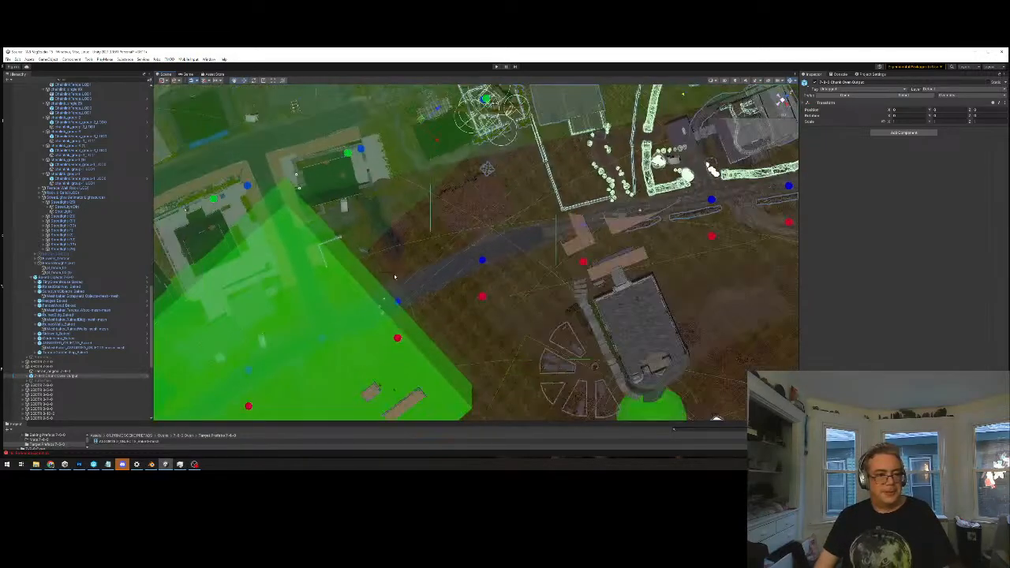
scroll(395, 276, down, 3)
middle_drag(594, 287, 419, 460)
middle_drag(662, 460, 716, 380)
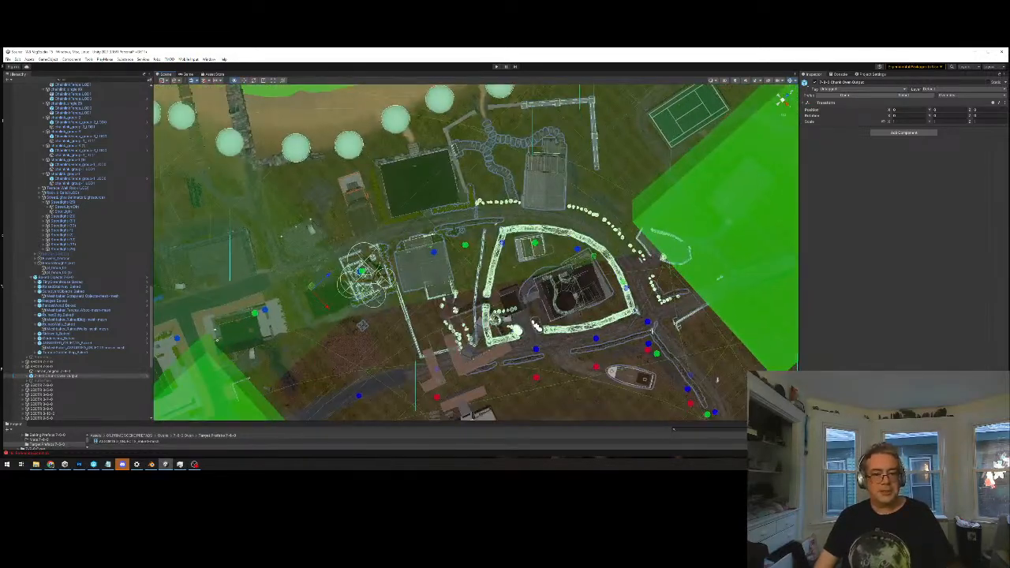
alt+drag(458, 241, 583, 255)
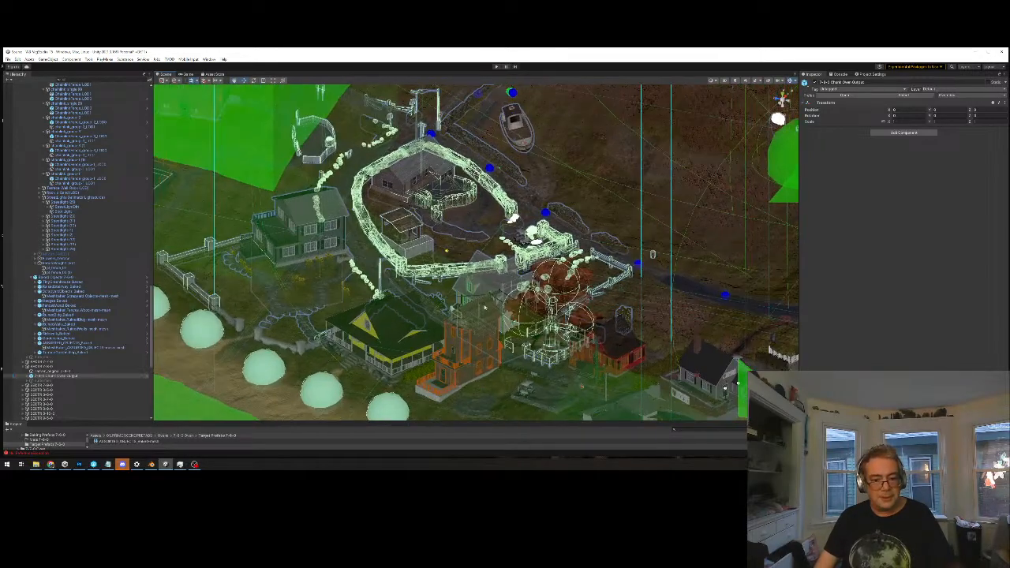
Inspect the colliders at closer range along the road, the fence and around the walled house and its patio
scroll(439, 242, up, 5)
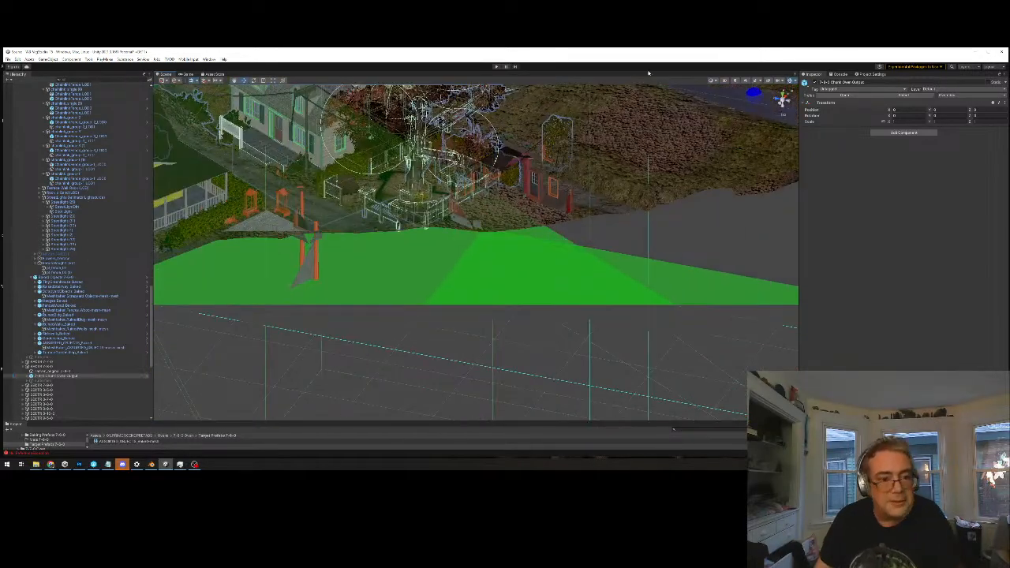
alt+drag(637, 276, 572, 195)
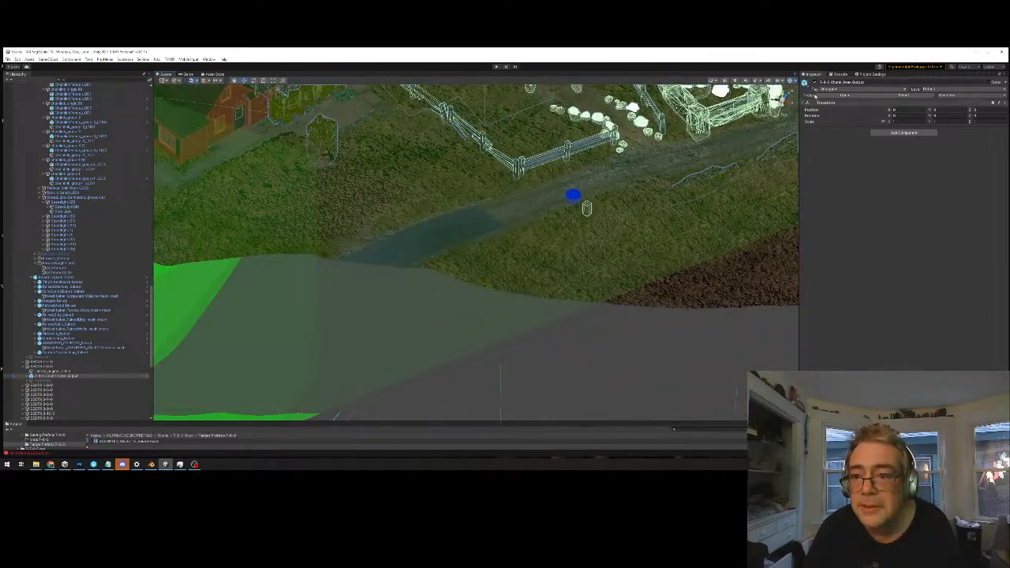
scroll(586, 208, up, 5)
middle_drag(586, 209, 671, 160)
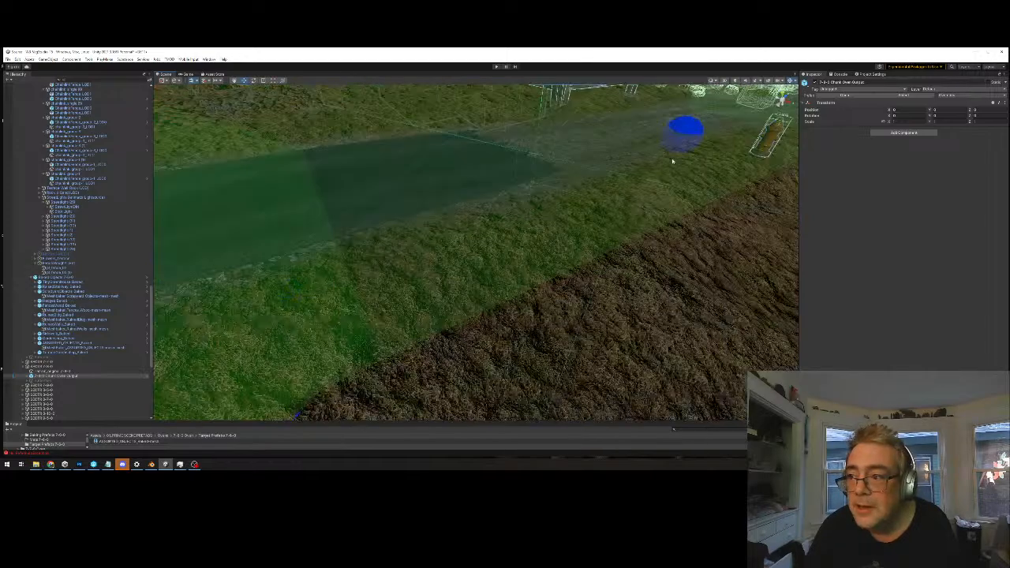
middle_drag(403, 252, 340, 251)
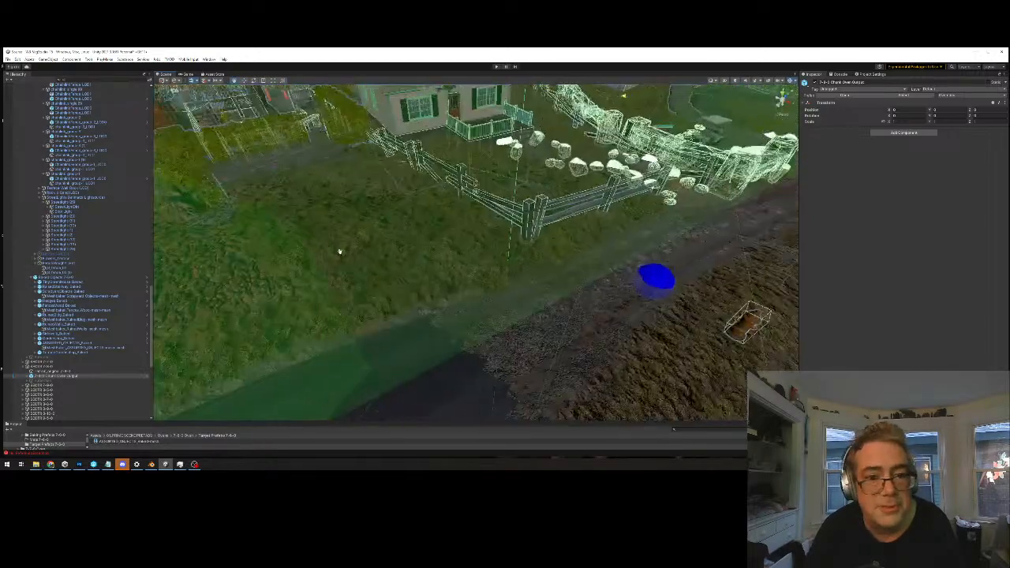
middle_drag(419, 220, 577, 305)
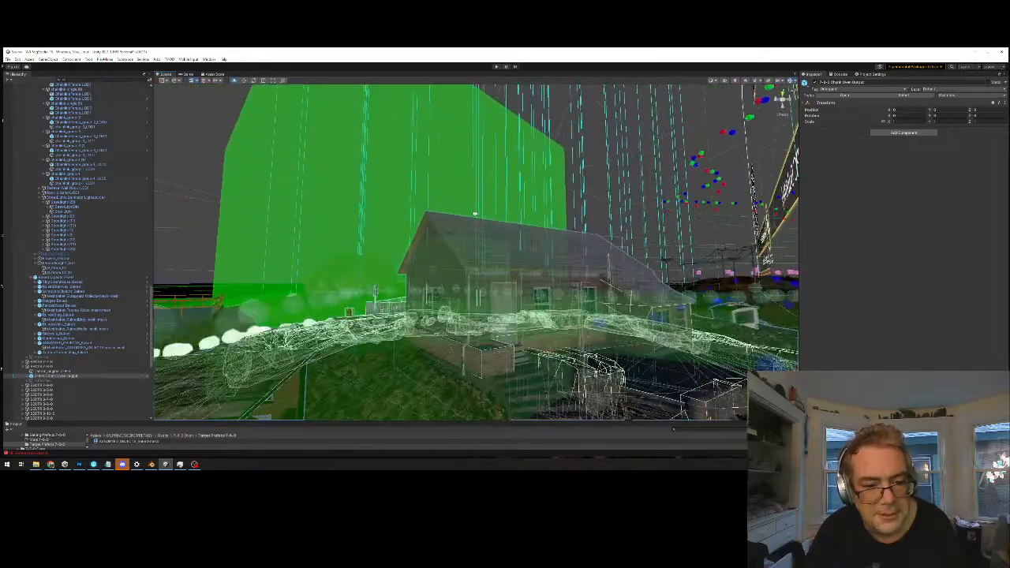
right_drag(515, 232, 518, 234)
key(w)
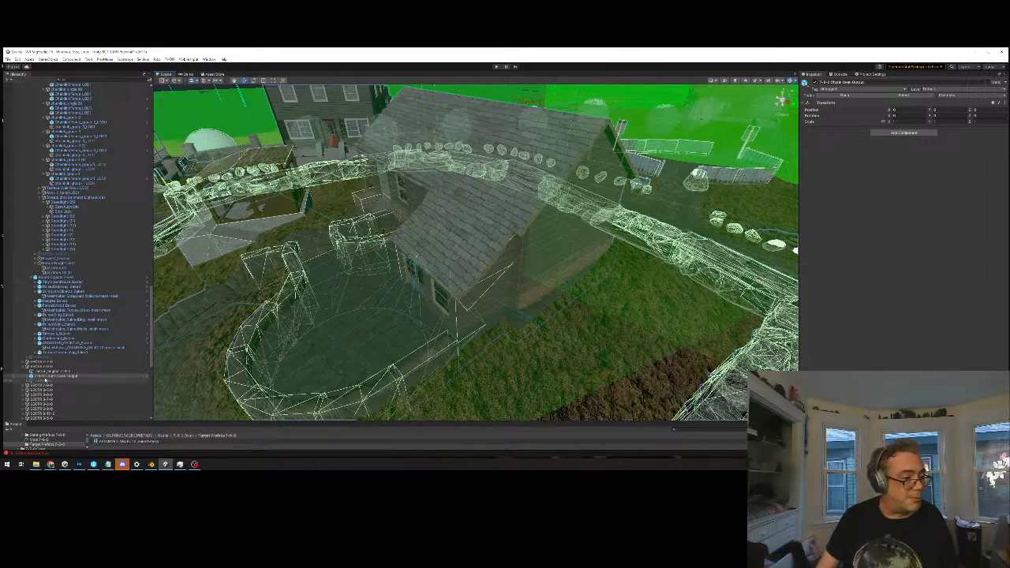
Expand the 7-6-0 chunk output prefab in the scene hierarchy and select its Unbaked Objects group
click(29, 377)
click(29, 376)
scroll(54, 353, down, 2)
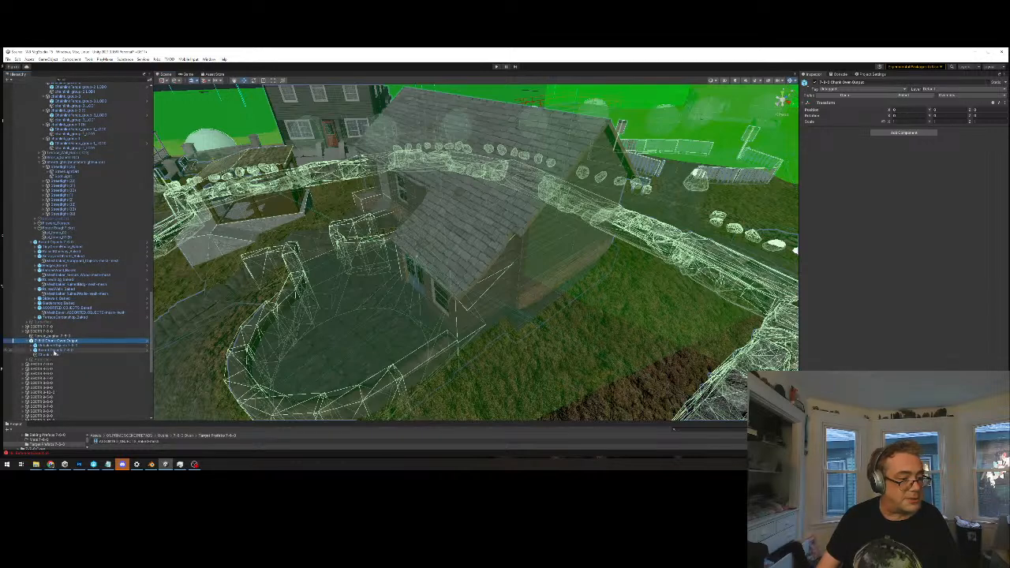
click(56, 345)
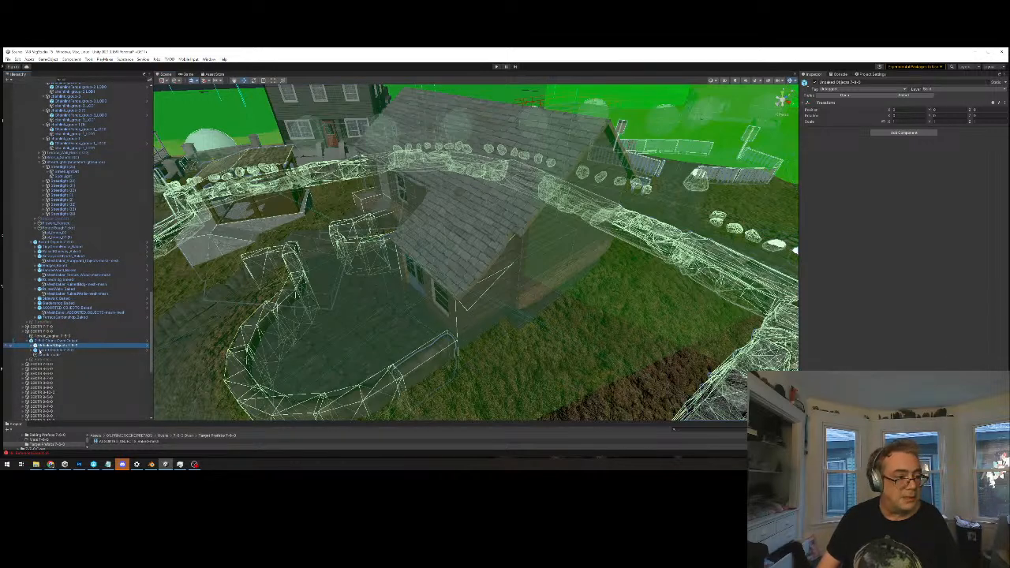
Expand the building areas group under Unbaked Objects and check which colliders belong to its first two building groups
click(32, 345)
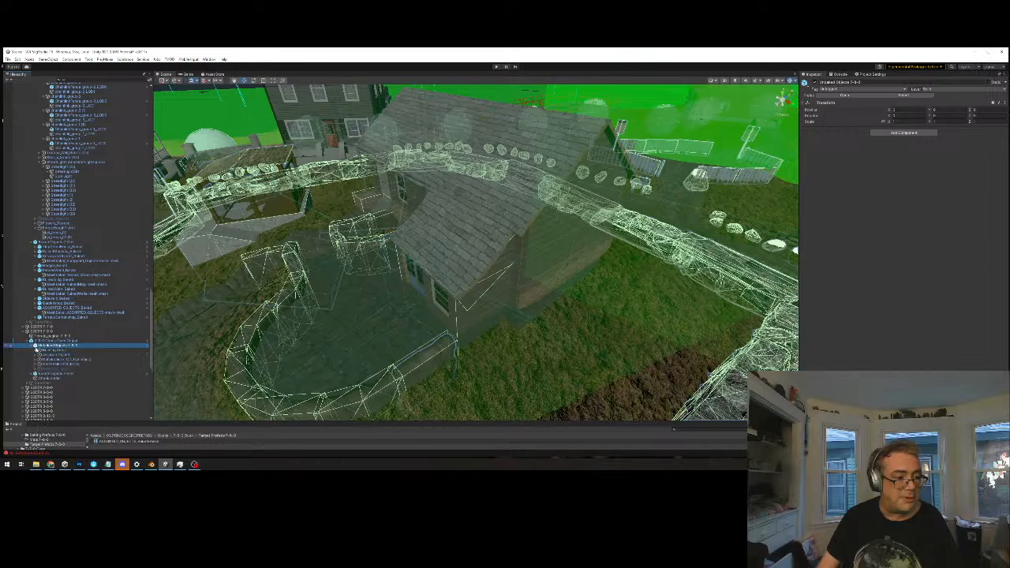
click(44, 349)
click(37, 350)
click(59, 355)
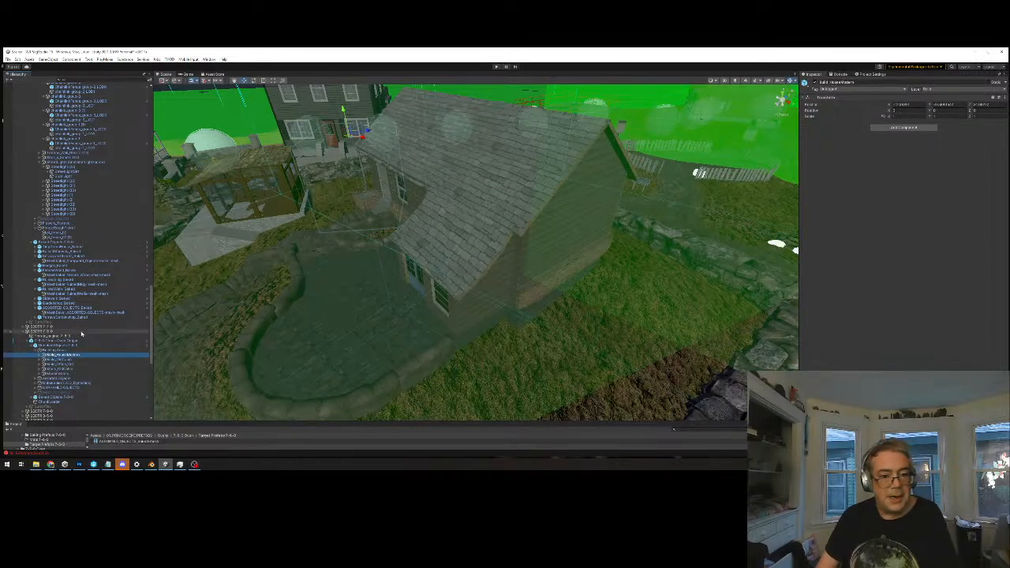
click(62, 359)
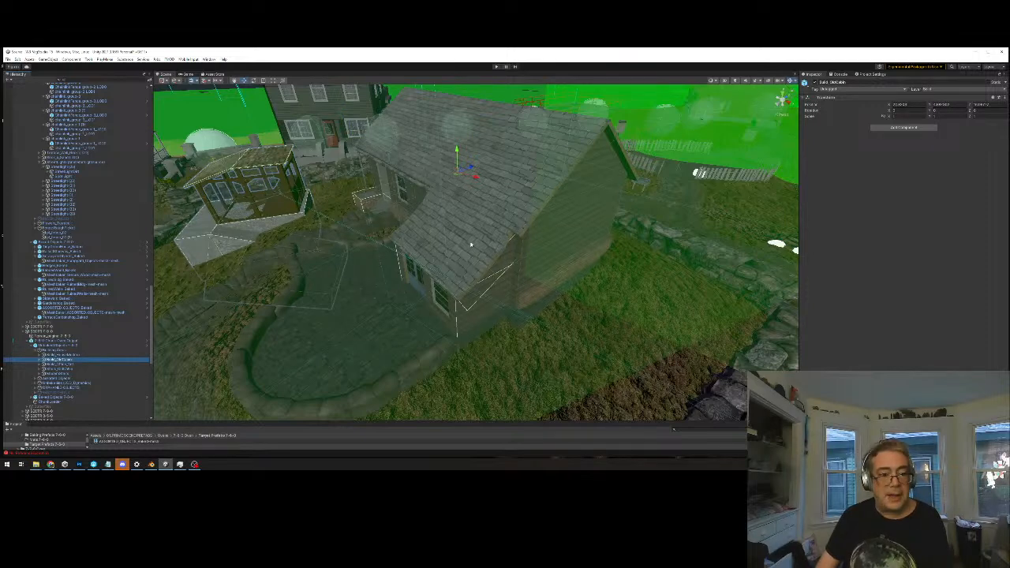
middle_drag(451, 221, 454, 217)
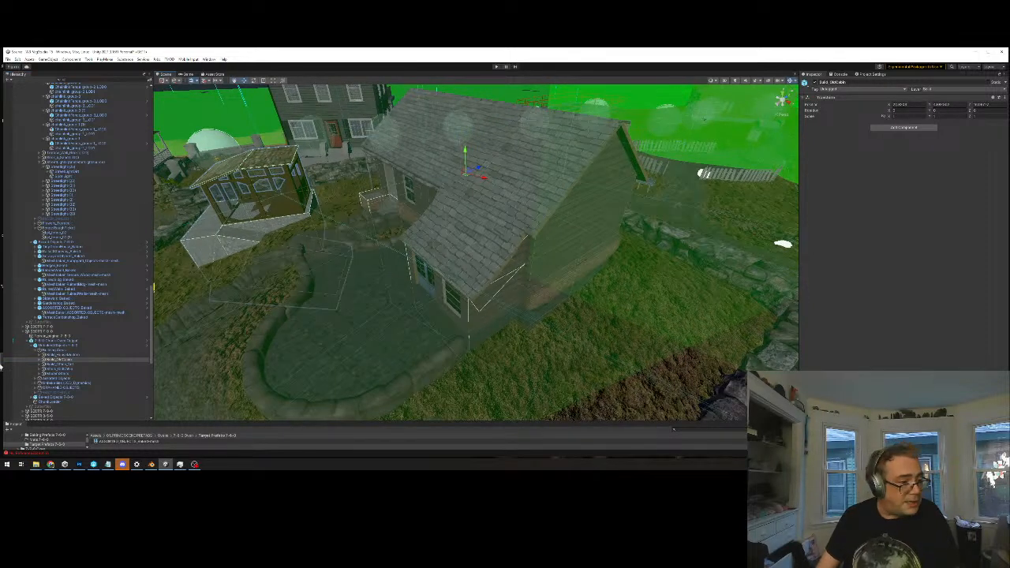
Expand the old cabin group and go through its children to identify what each cabin building box collider covers
click(38, 360)
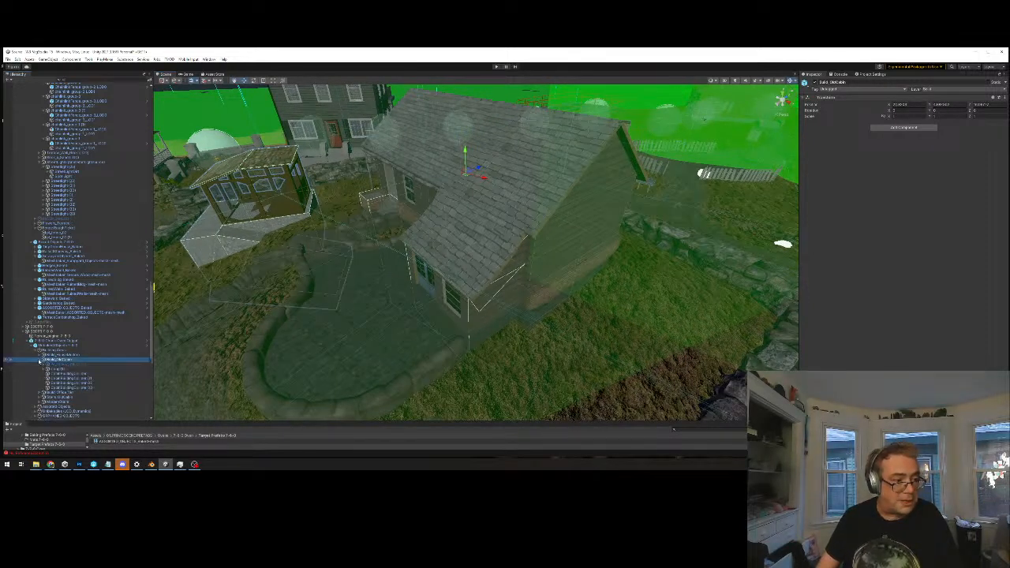
click(57, 364)
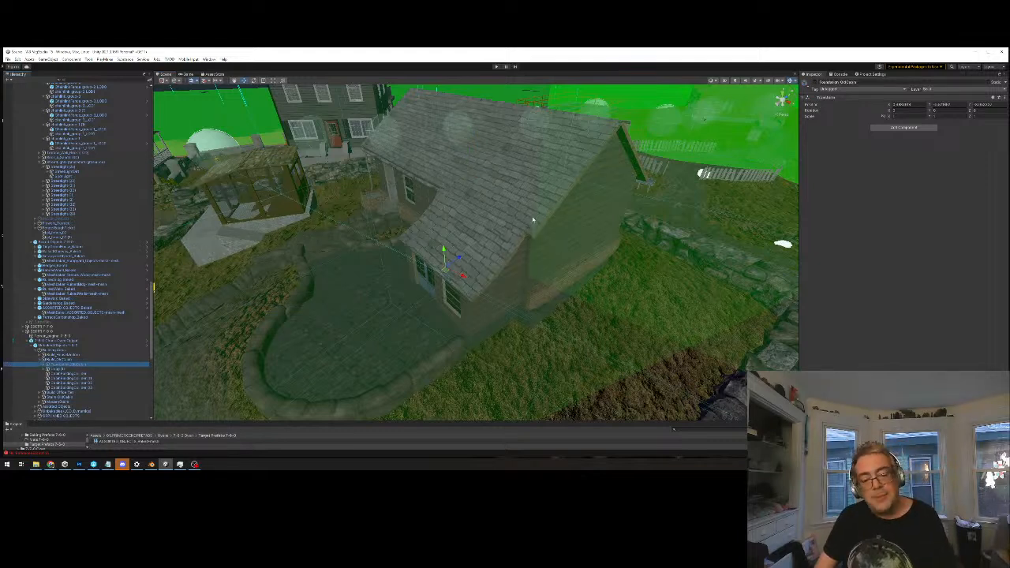
key(Down)
key(Down)
key(Down)
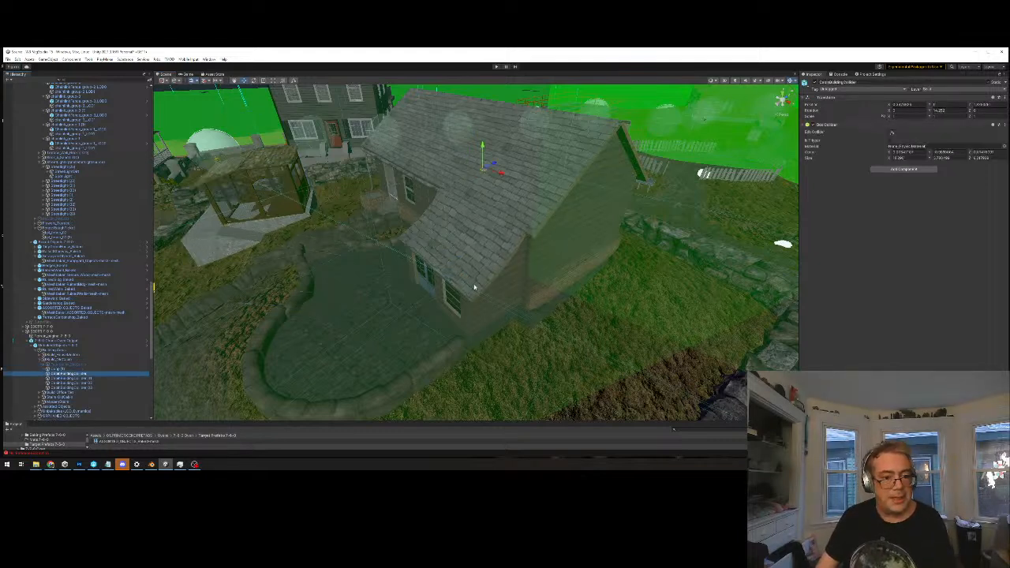
key(Down)
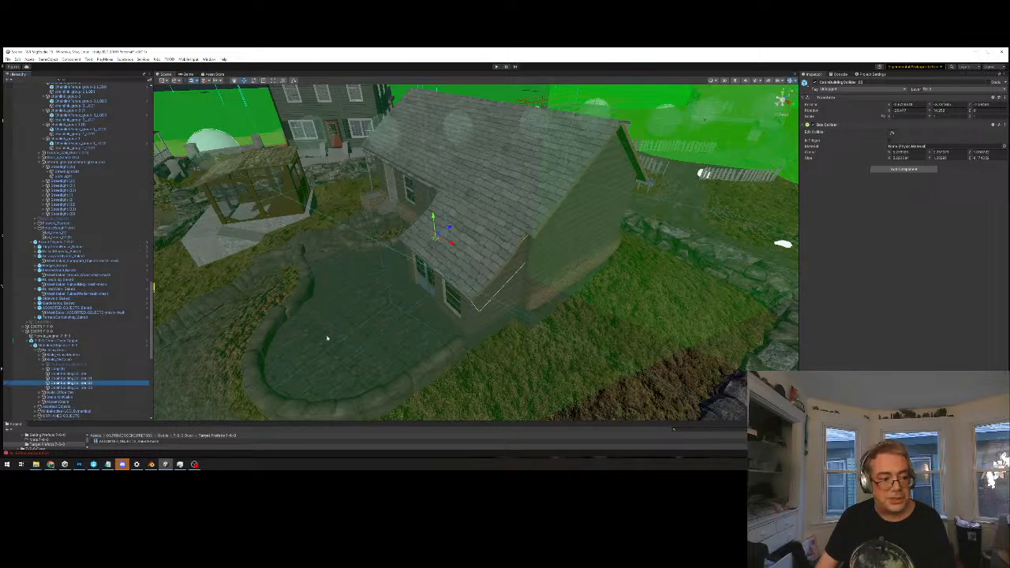
key(Down)
Delete the second and third cabin building box colliders inside the Unbaked Objects prefab, and exit it saving the changes
click(77, 383)
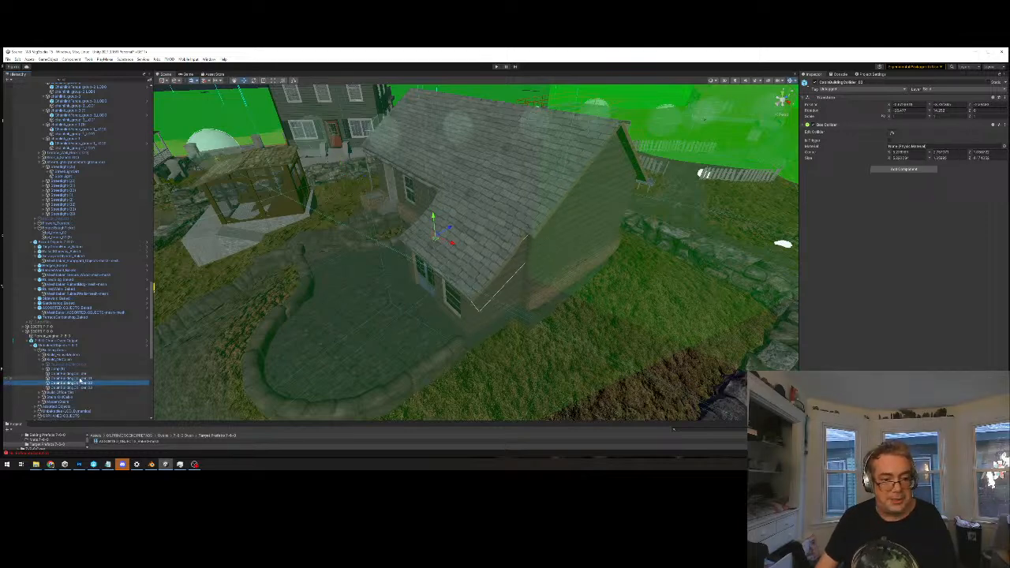
click(81, 378)
alt+drag(508, 242, 485, 247)
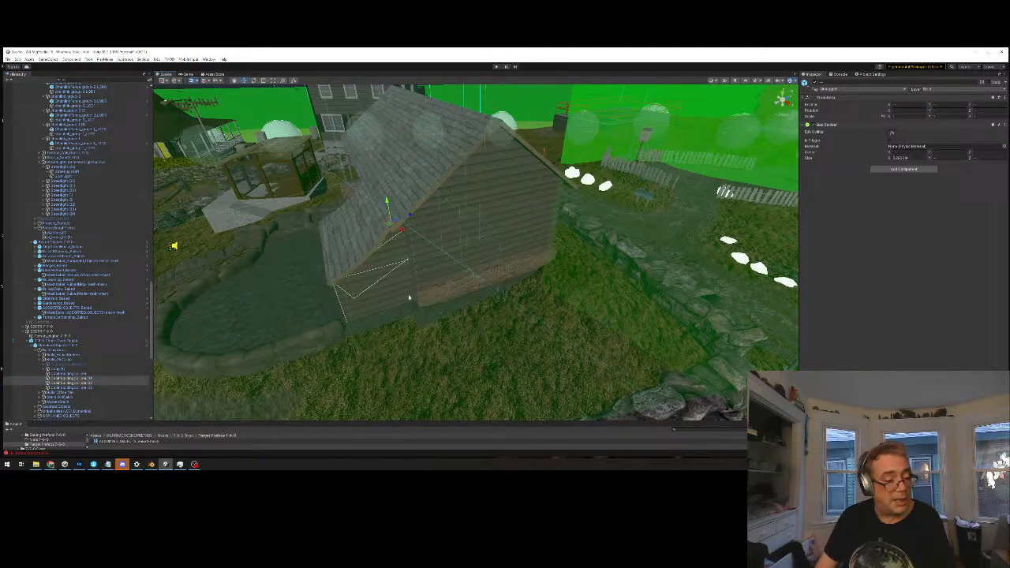
key(Delete)
click(524, 270)
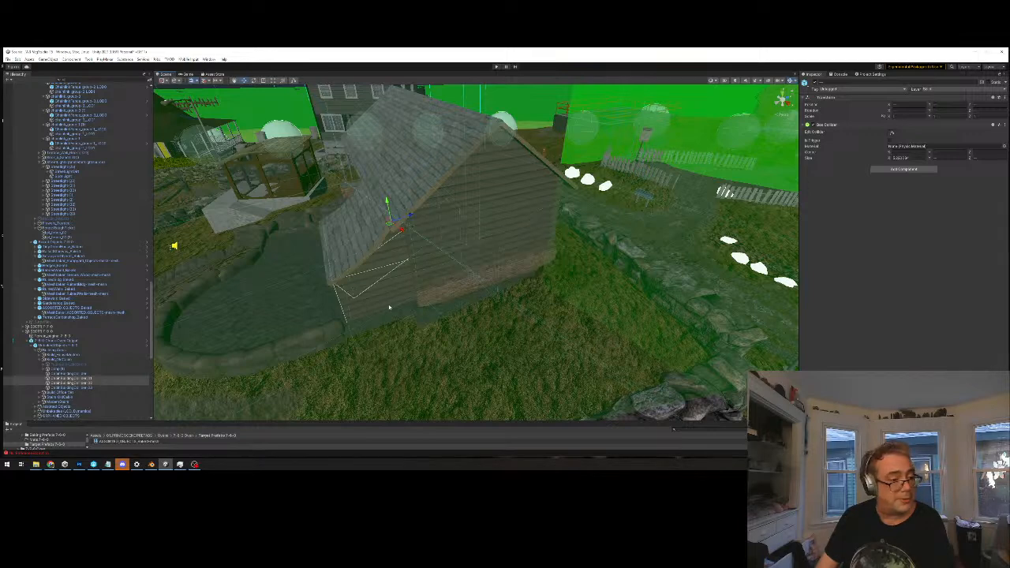
click(79, 294)
shift+click(78, 299)
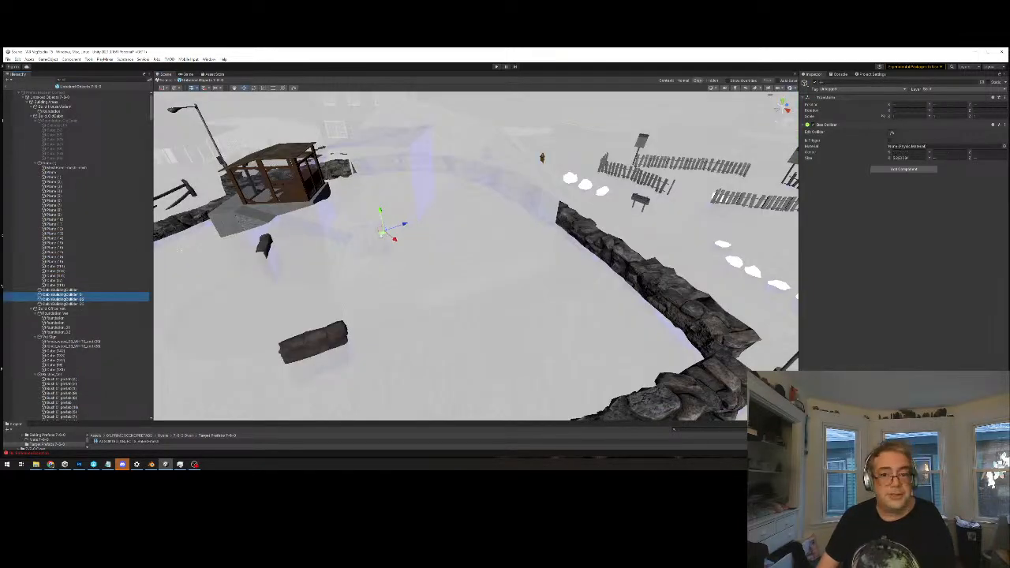
middle_drag(382, 222, 374, 243)
key(Delete)
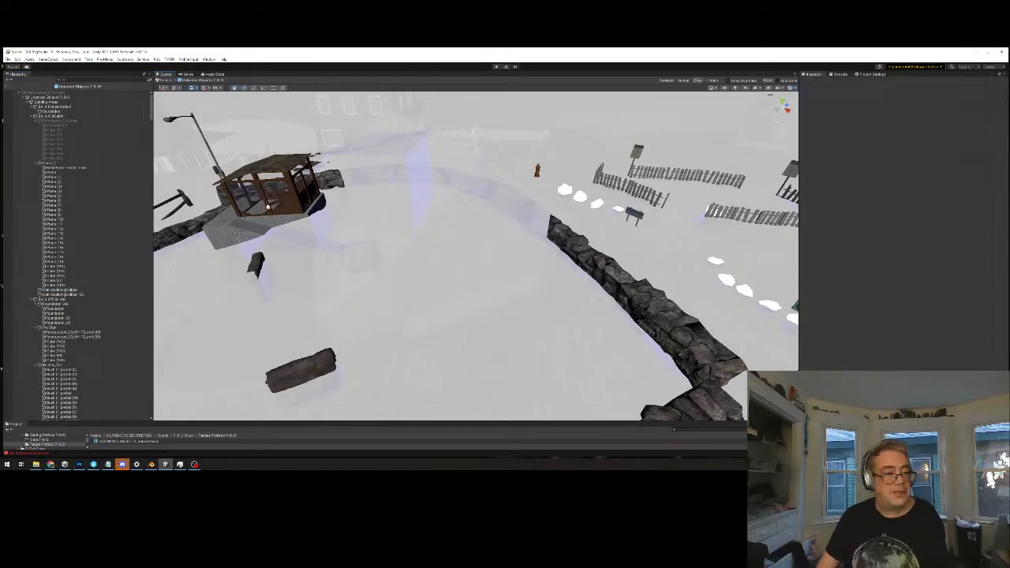
click(165, 81)
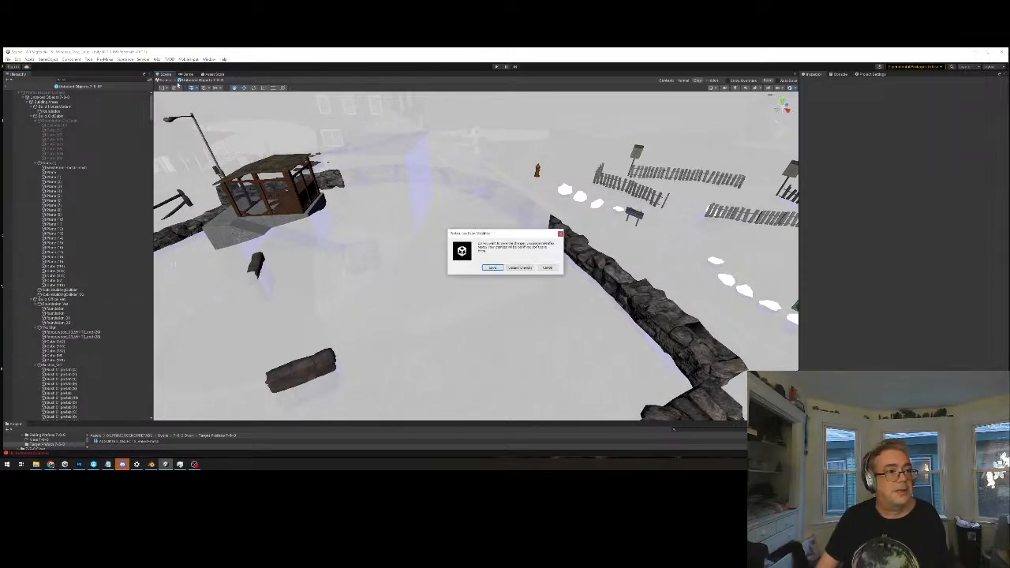
click(491, 267)
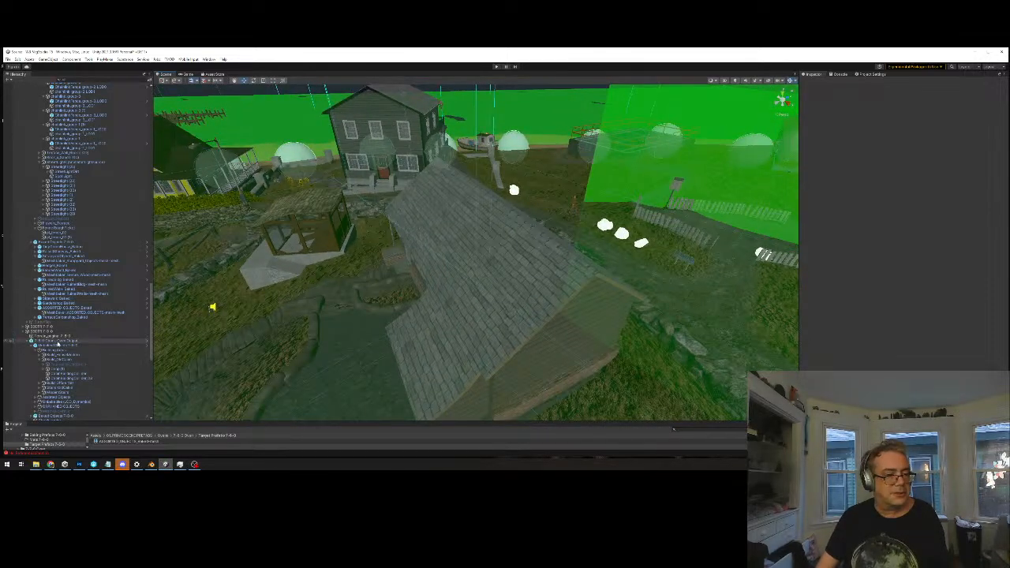
Select the 7-6-0 chunk output and examine its colliders around the cabin, from ground level and from above
click(59, 341)
middle_drag(402, 295, 430, 258)
scroll(410, 273, down, 3)
middle_drag(366, 292, 418, 260)
key(w)
right_drag(466, 305, 791, 310)
middle_drag(658, 235, 682, 239)
scroll(681, 239, down, 3)
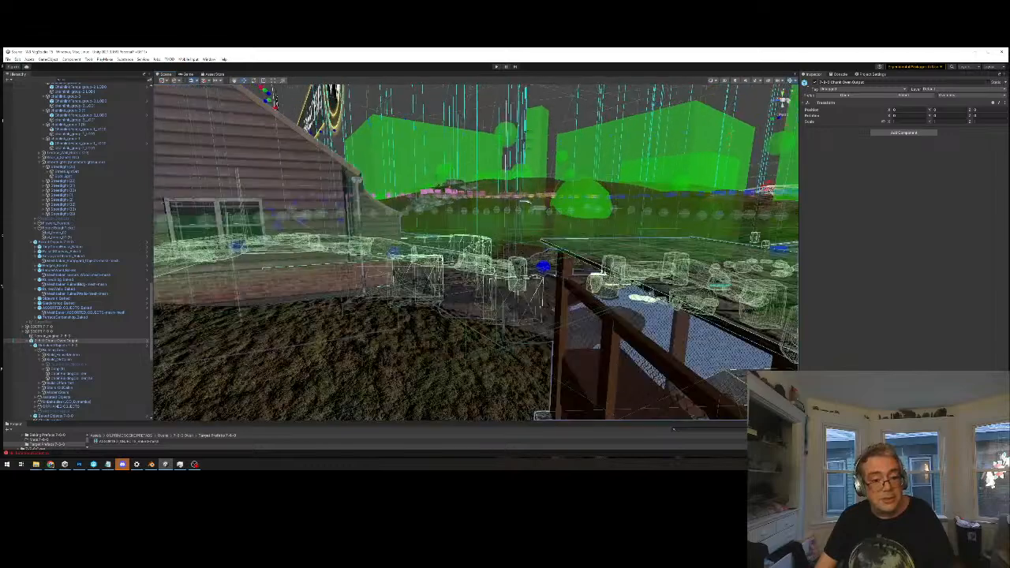
alt+drag(573, 229, 405, 282)
middle_drag(304, 304, 409, 240)
alt+drag(408, 241, 368, 342)
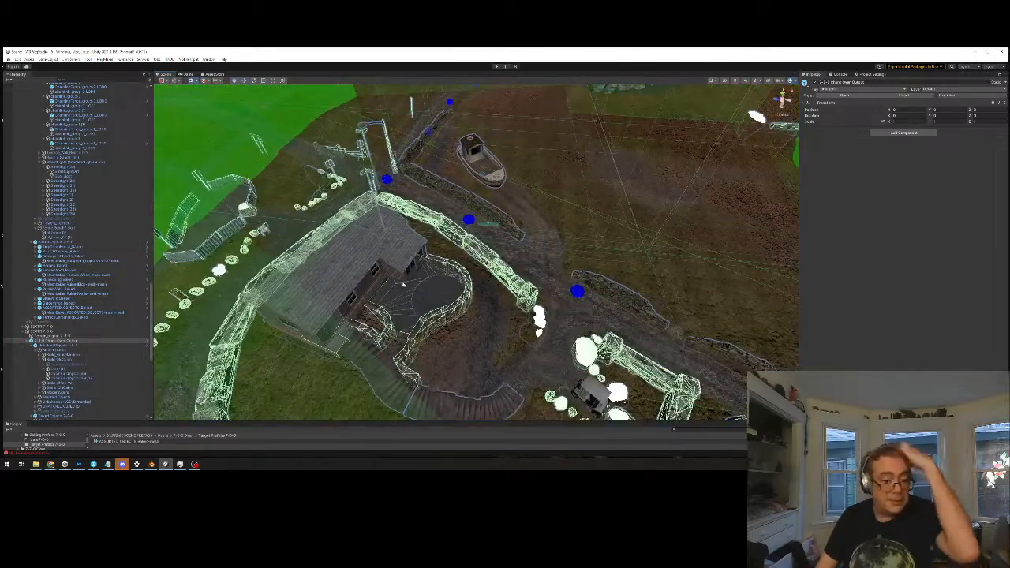
Go through the building areas subgroups to find and select the one holding the curved patio wall colliders
click(46, 346)
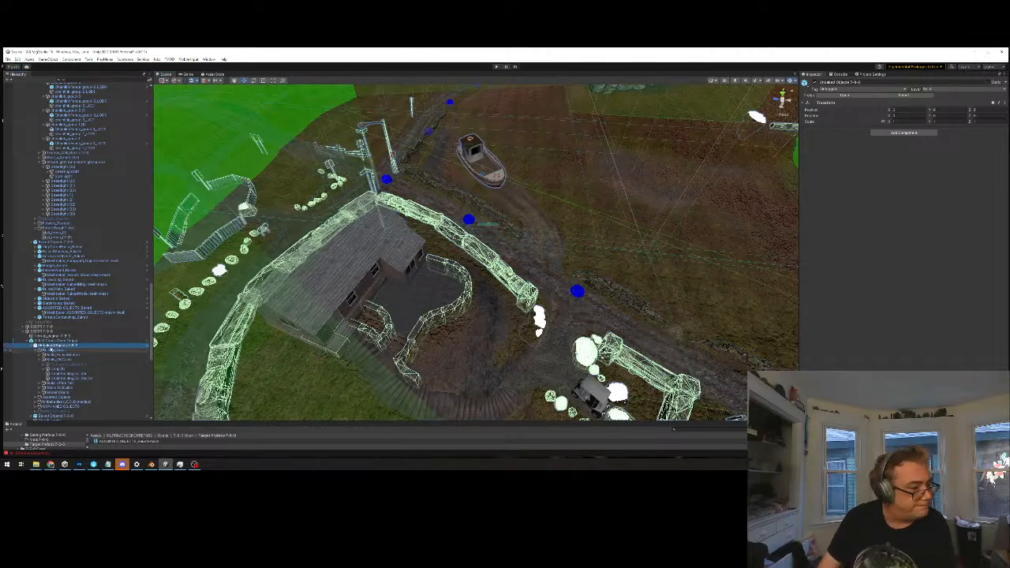
click(56, 350)
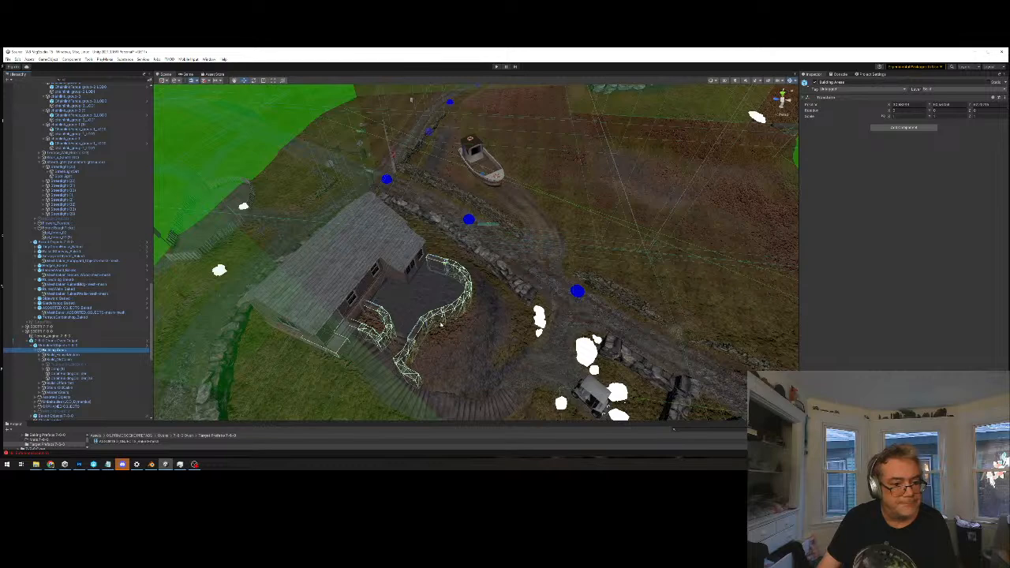
key(f)
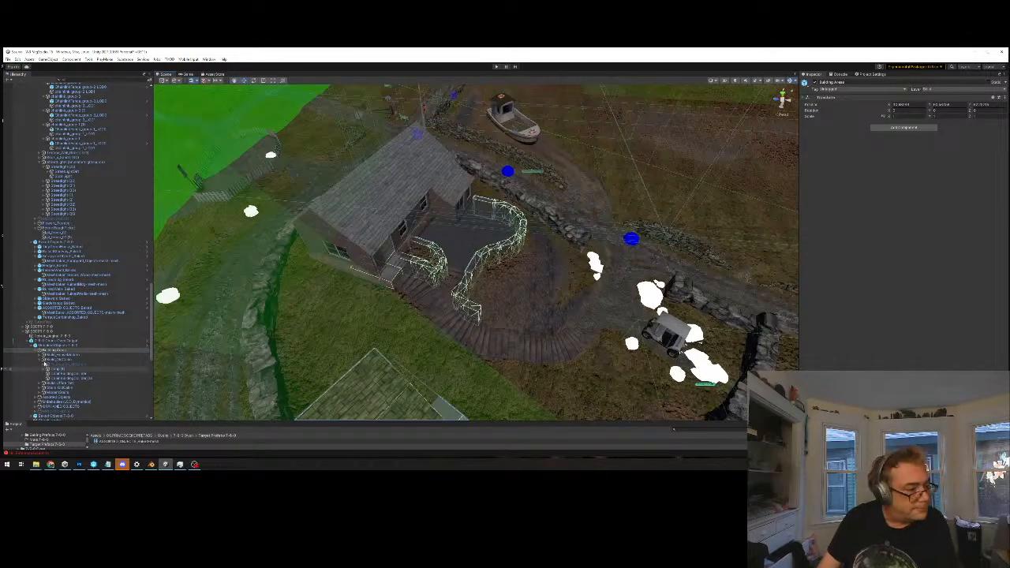
click(48, 355)
key(Down)
key(Down)
key(Down)
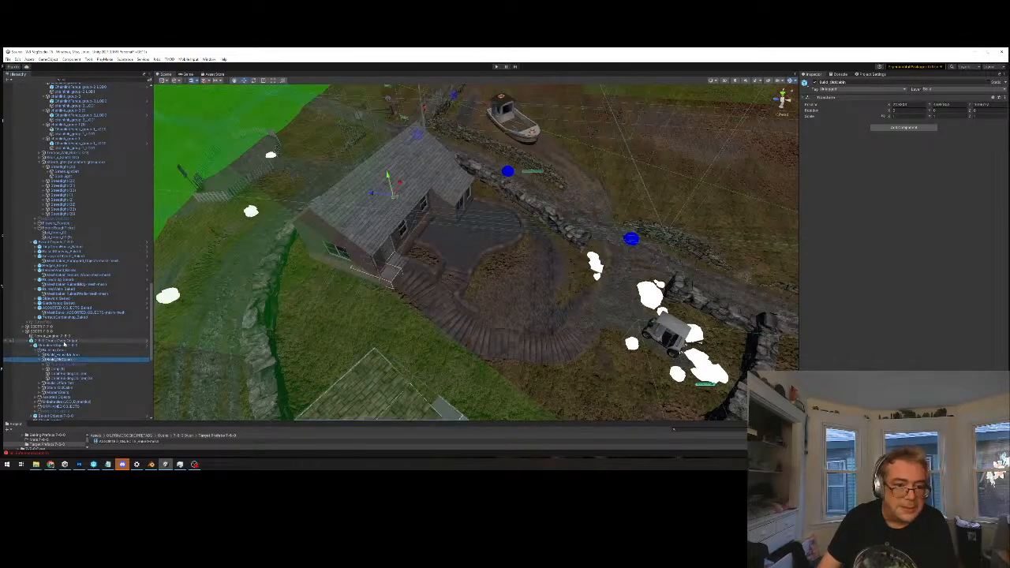
key(Down)
key(Down)
key(Down)
key(Down)
key(Down)
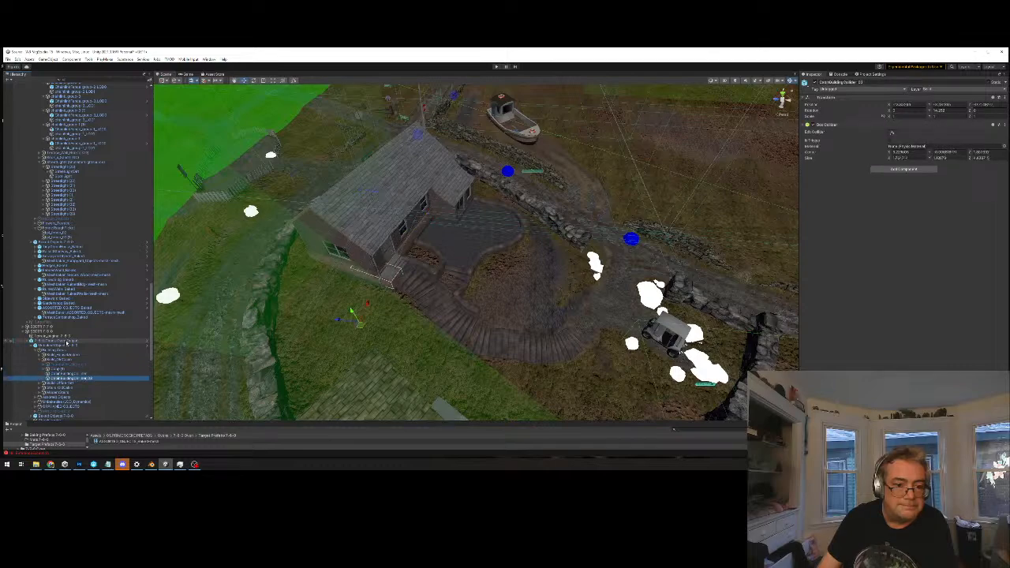
key(Up)
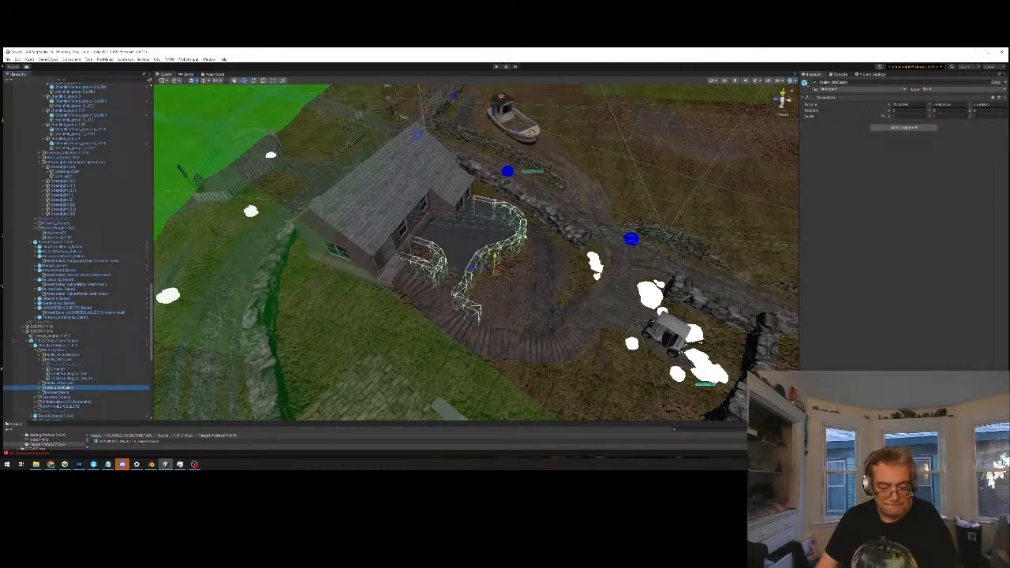
Examine the curved patio wall colliders from several sides, and survey the surrounding chunk from directly above
key(f)
alt+drag(522, 287, 488, 269)
alt+drag(490, 223, 552, 284)
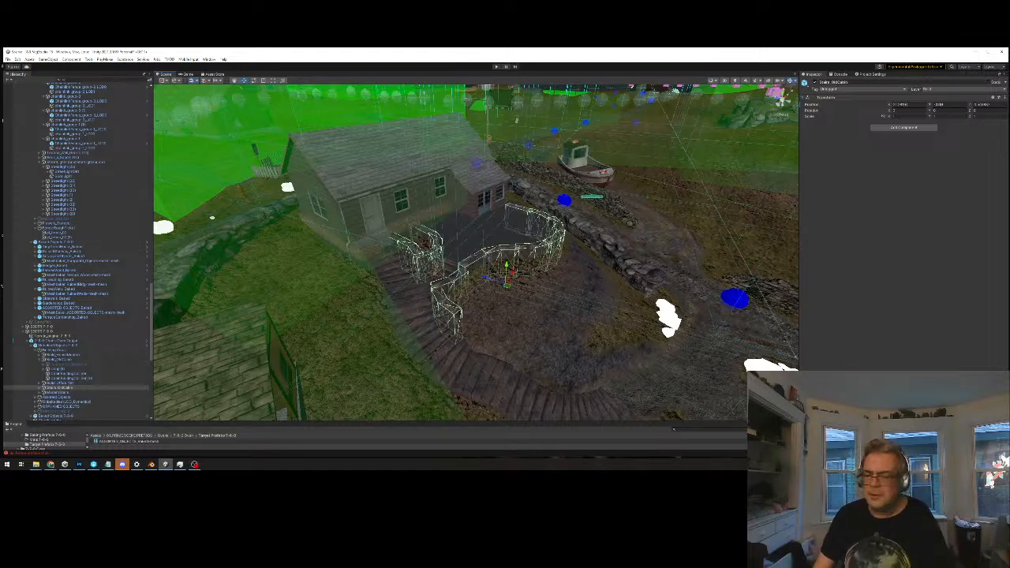
middle_drag(465, 250, 477, 279)
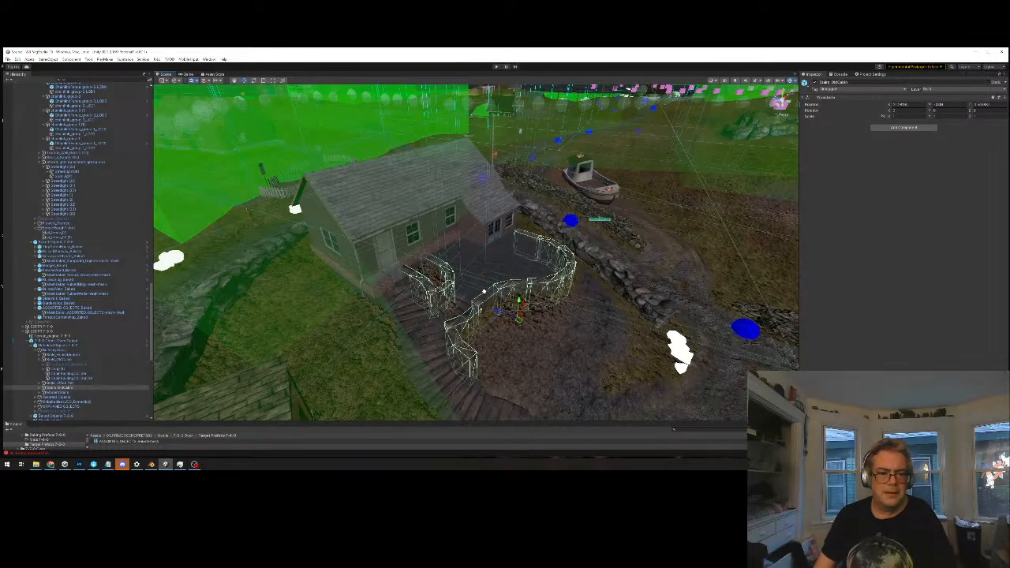
alt+drag(551, 213, 478, 269)
scroll(514, 263, down, 5)
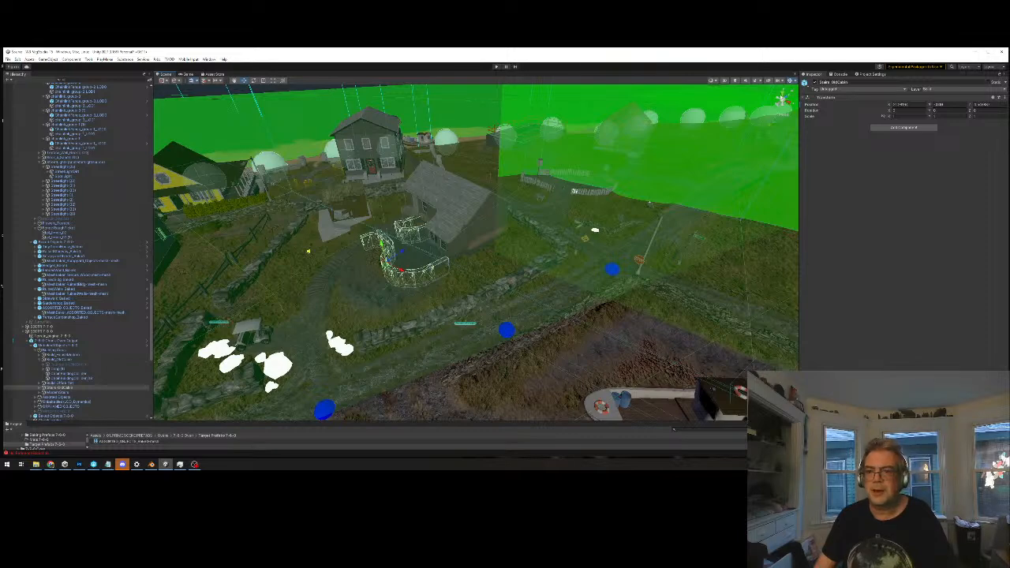
click(780, 94)
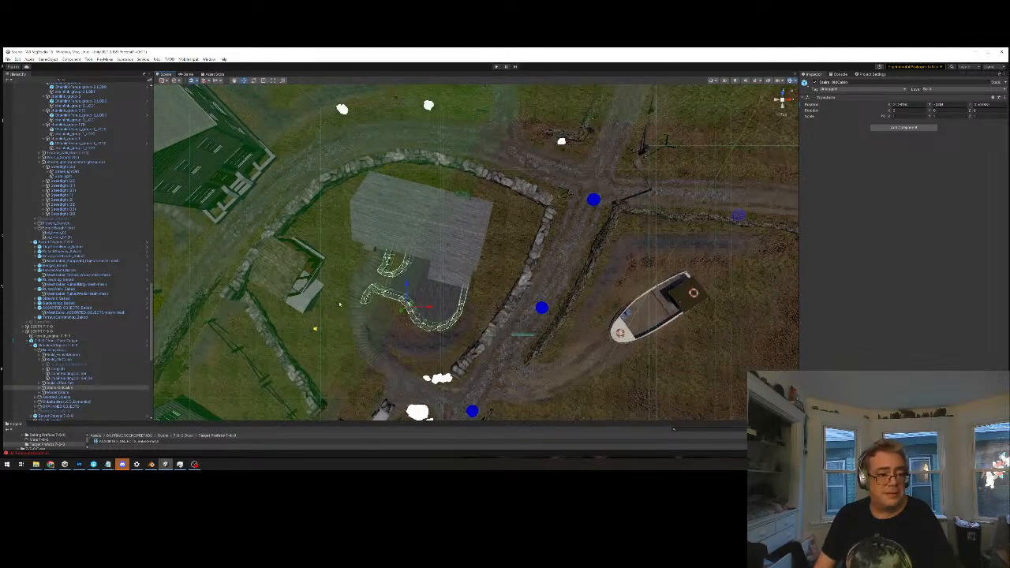
click(782, 101)
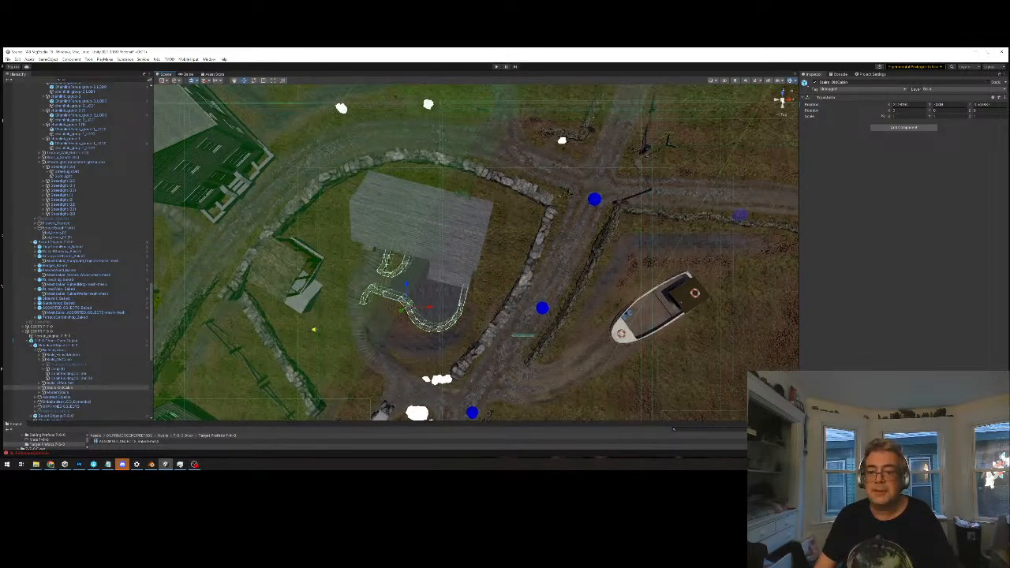
middle_drag(514, 224, 599, 121)
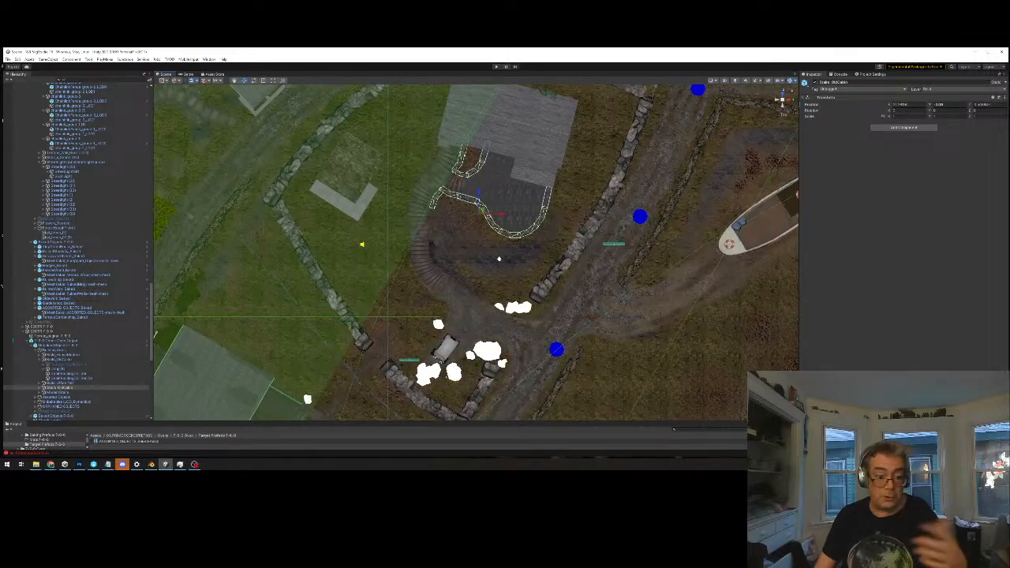
middle_drag(498, 257, 584, 61)
Check the colliders of the chunk next to the road, and select the 7-6-0 chunk output in the hierarchy
scroll(105, 142, up, 10)
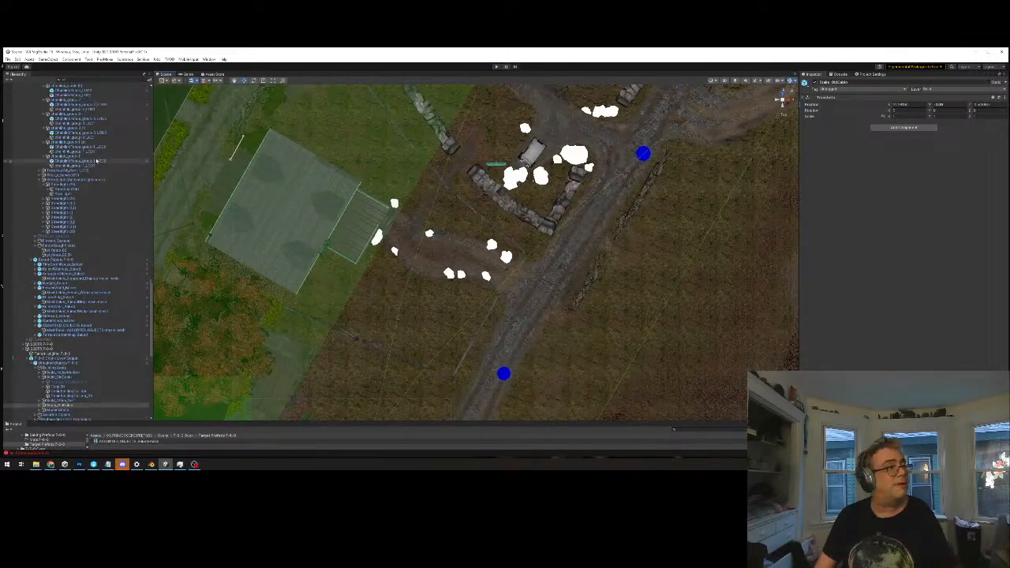
scroll(104, 143, up, 15)
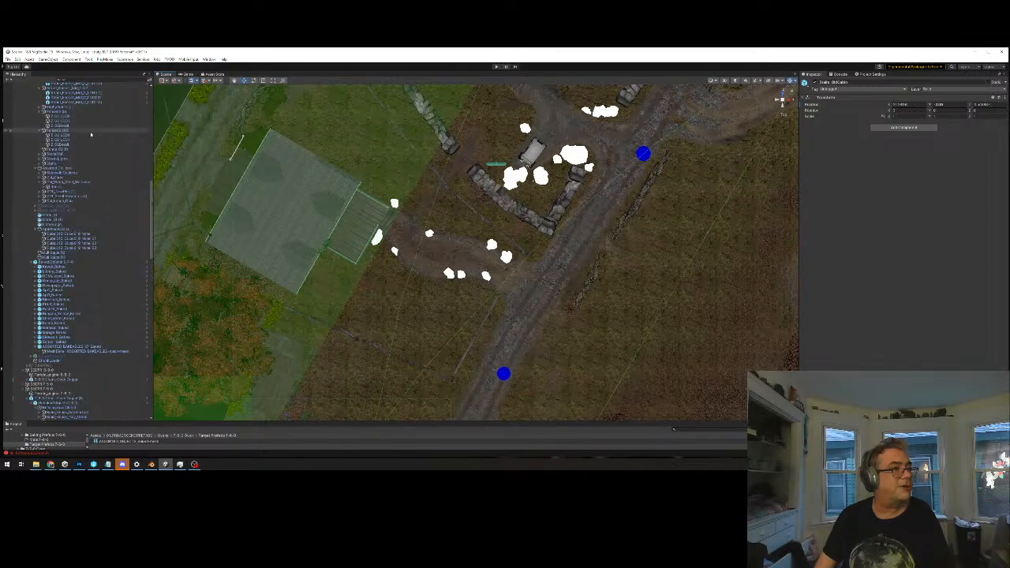
scroll(75, 130, up, 15)
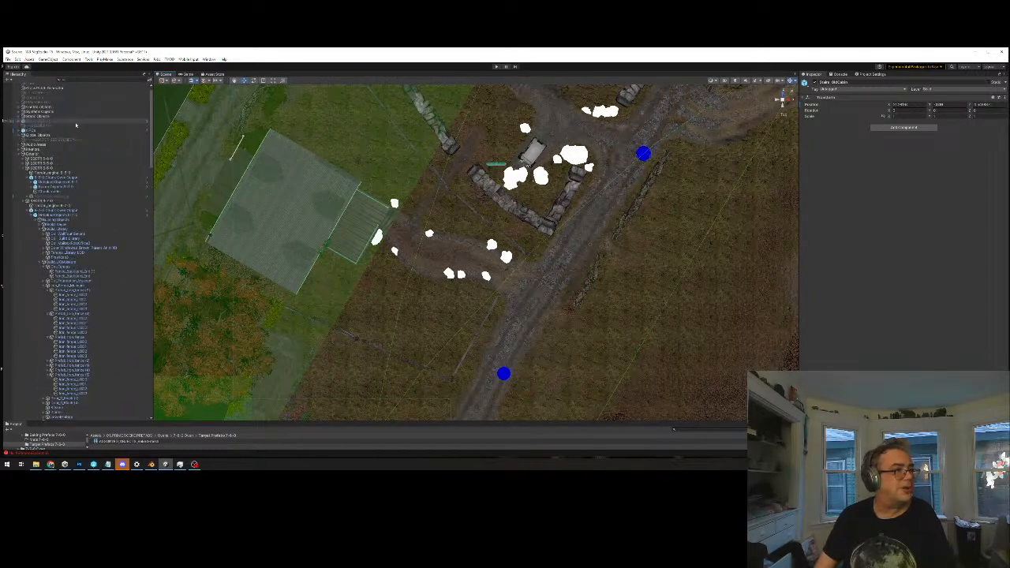
click(306, 209)
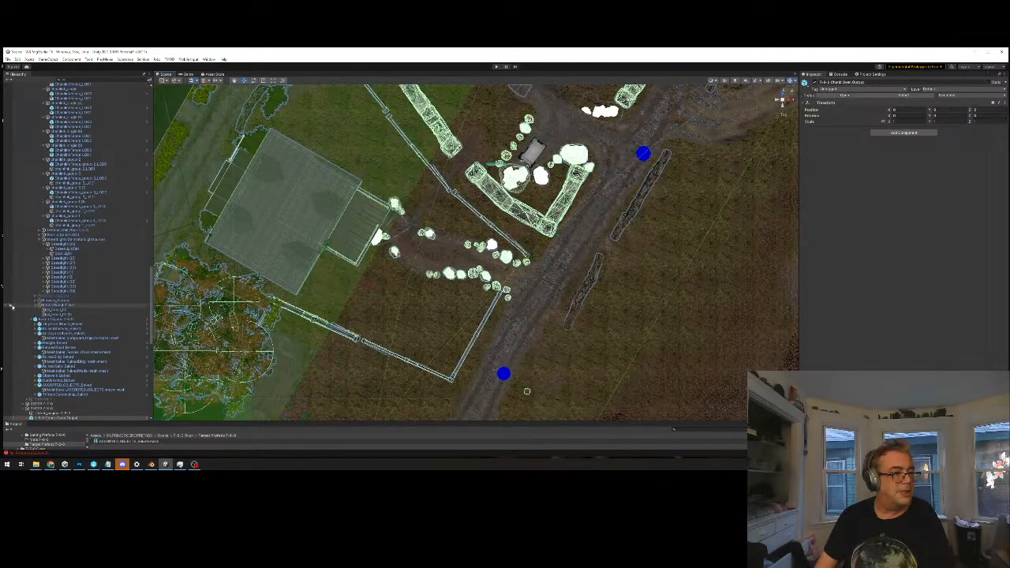
click(50, 414)
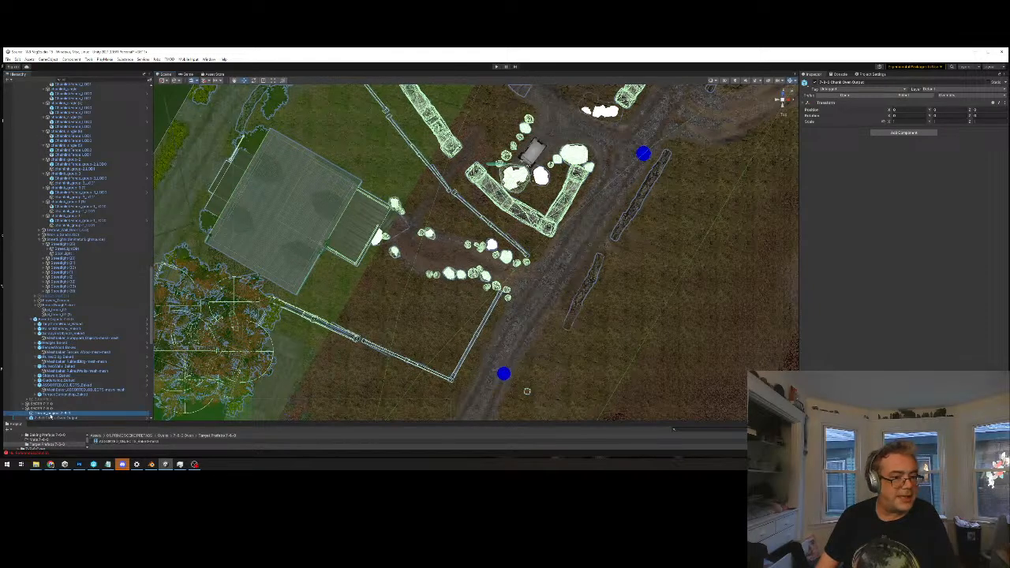
click(71, 417)
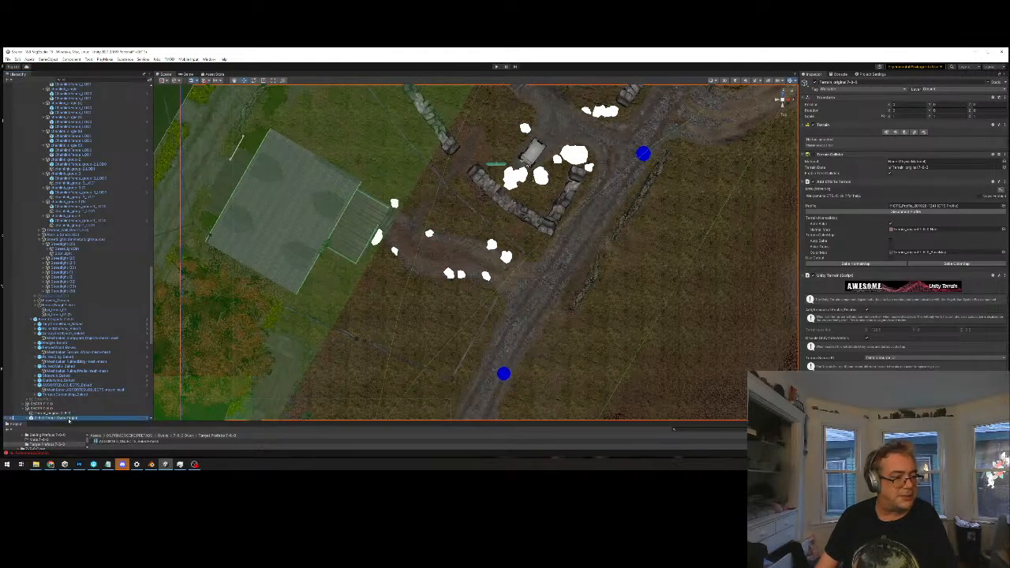
Examine the chunk's wall, rock and fence colliders from above, around the walled yard, the road bend and the neighbouring houses
middle_drag(552, 197, 534, 309)
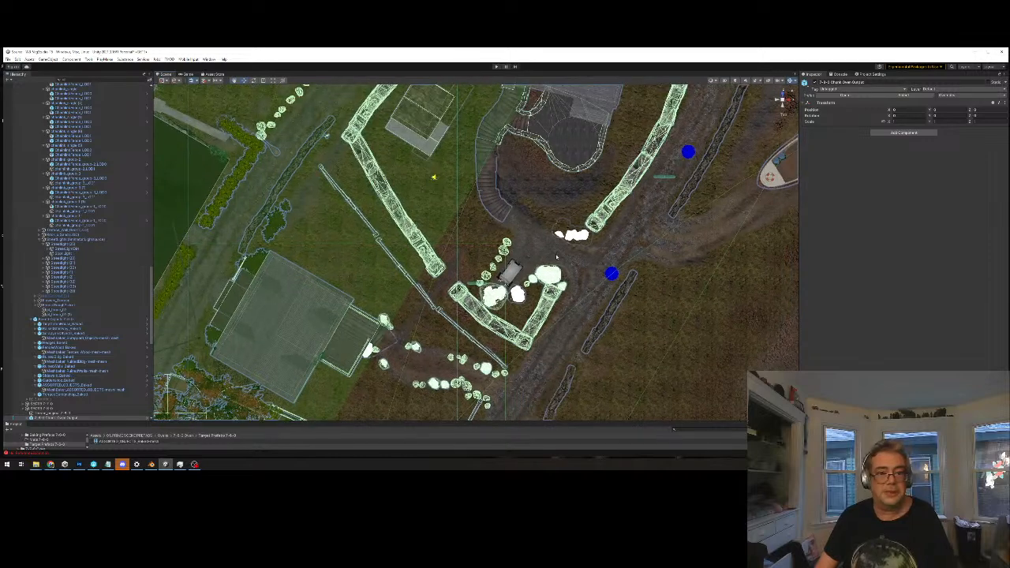
scroll(550, 198, down, 3)
middle_drag(550, 198, 454, 283)
middle_drag(422, 183, 425, 184)
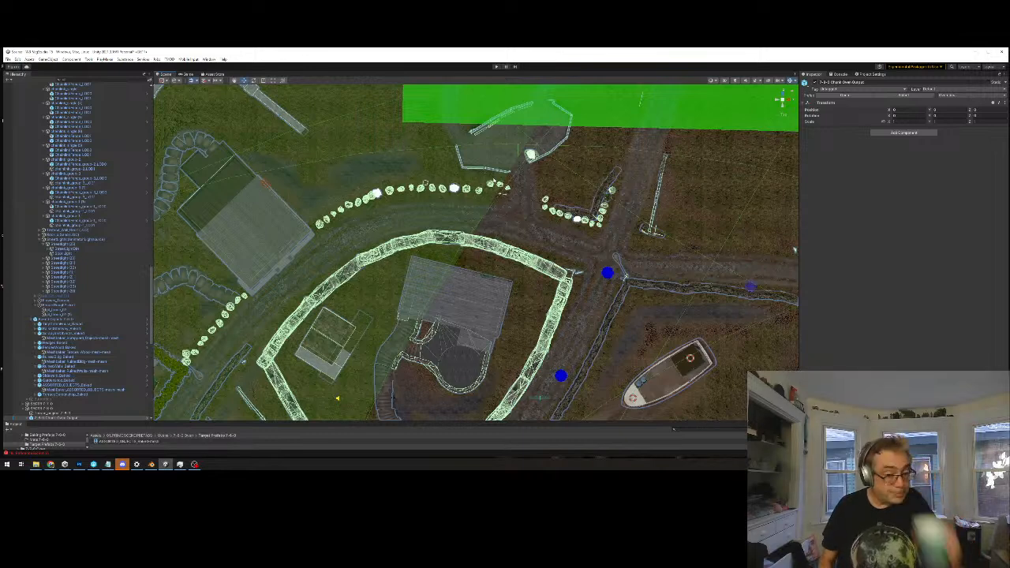
middle_drag(409, 276, 504, 274)
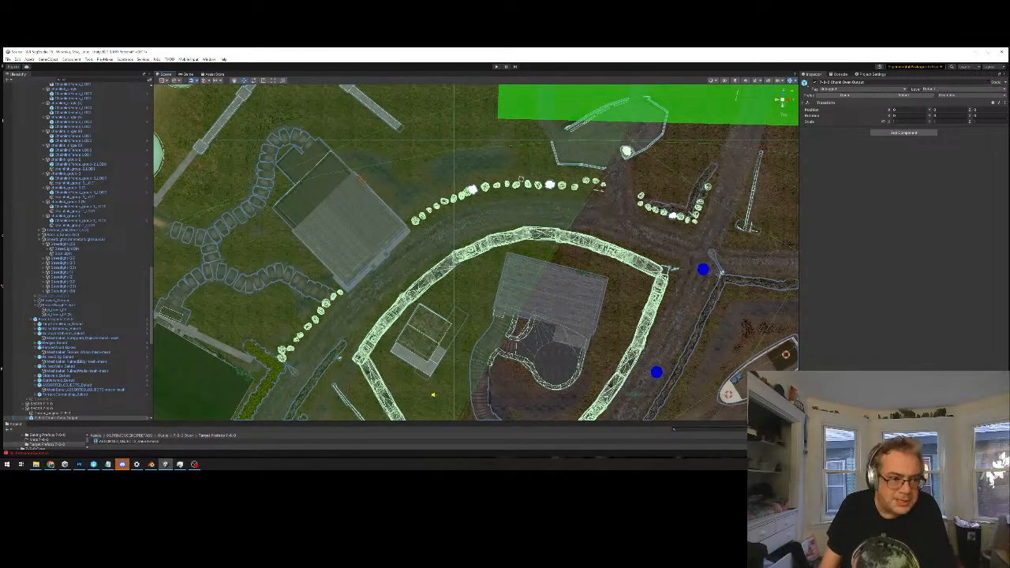
middle_drag(345, 308, 438, 276)
scroll(435, 281, up, 1)
scroll(435, 281, up, 1)
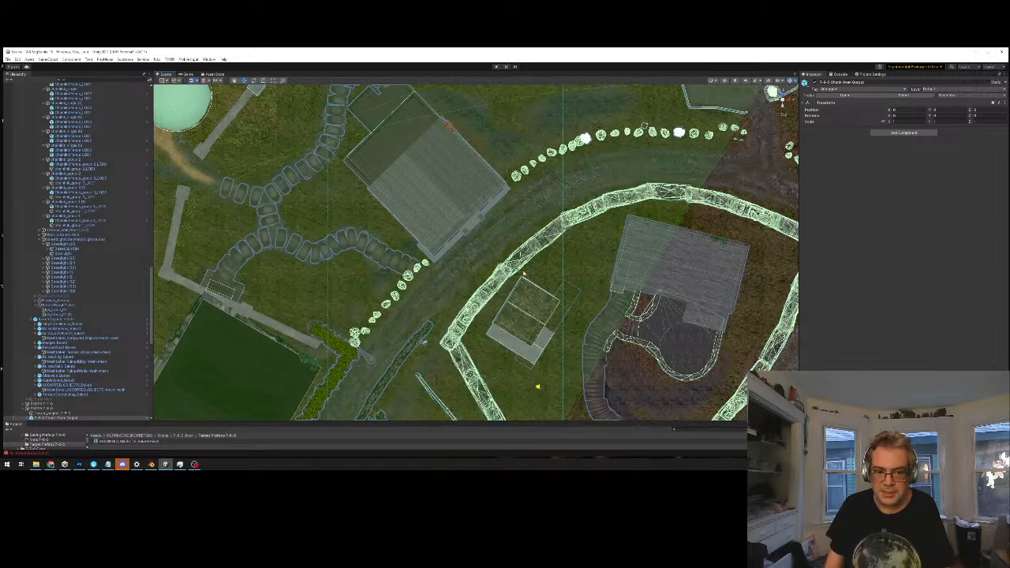
middle_drag(523, 274, 432, 303)
scroll(441, 304, down, 3)
middle_drag(695, 260, 594, 289)
scroll(709, 276, down, 3)
middle_drag(761, 268, 740, 282)
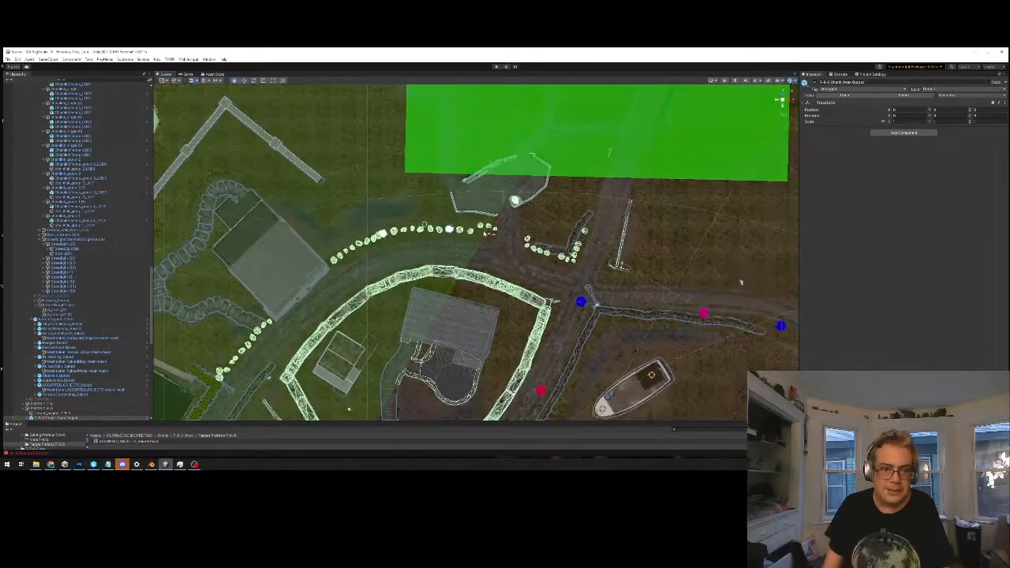
middle_drag(481, 349, 589, 268)
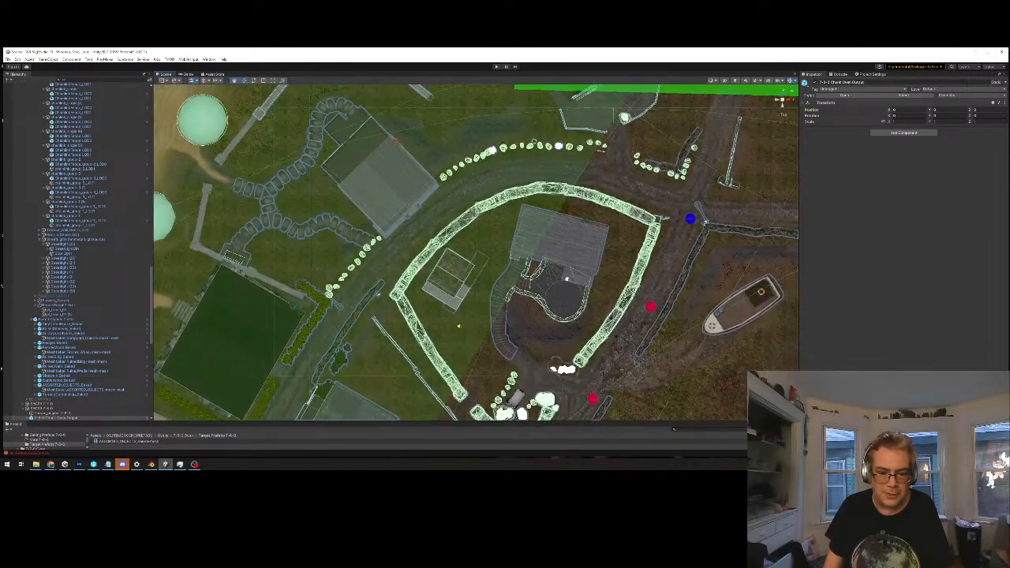
middle_drag(534, 349, 612, 233)
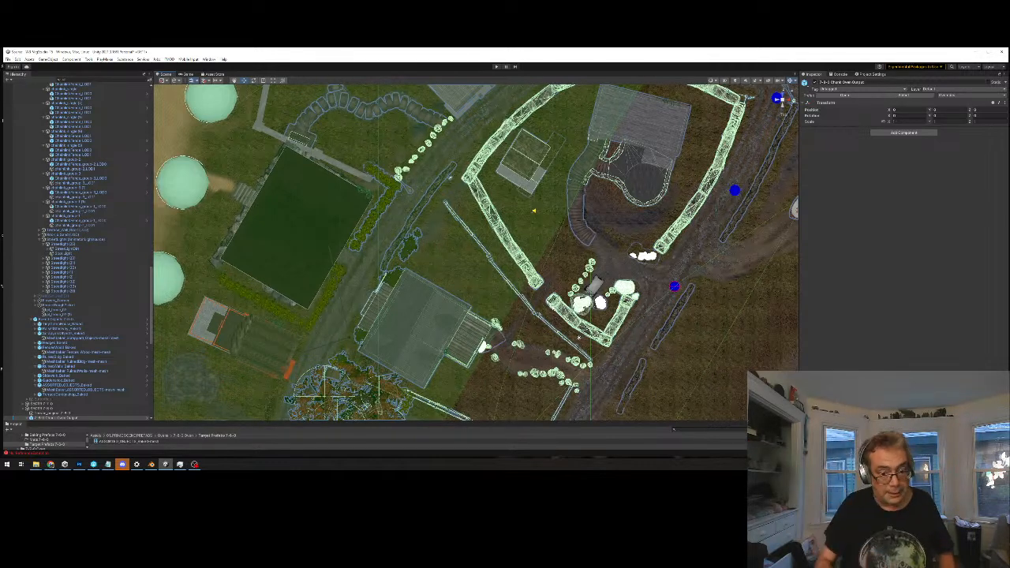
Survey the whole chunk's colliders from higher above, from the curved wall out to the beach and the southern buildings
scroll(447, 261, down, 2)
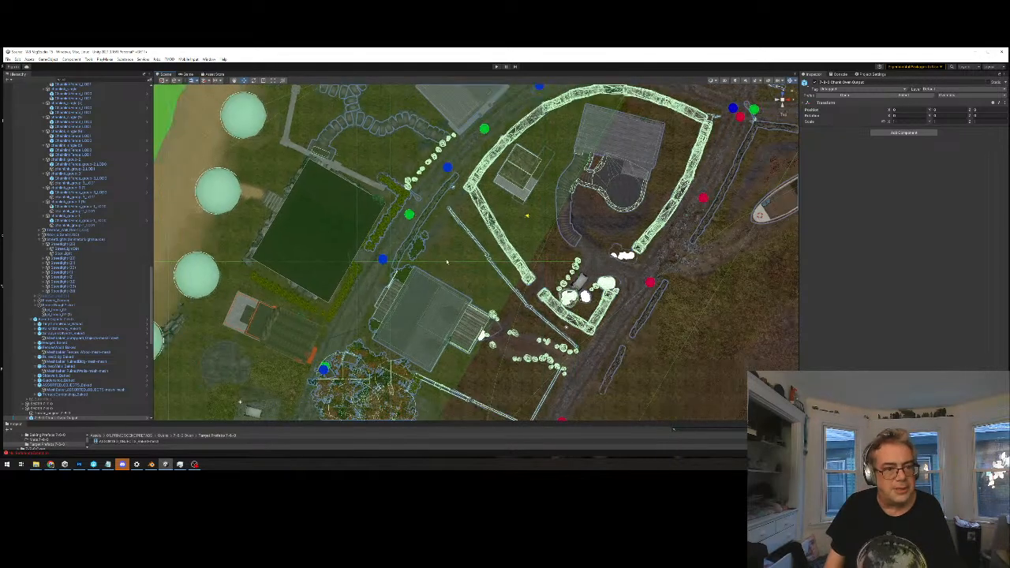
middle_drag(445, 260, 432, 298)
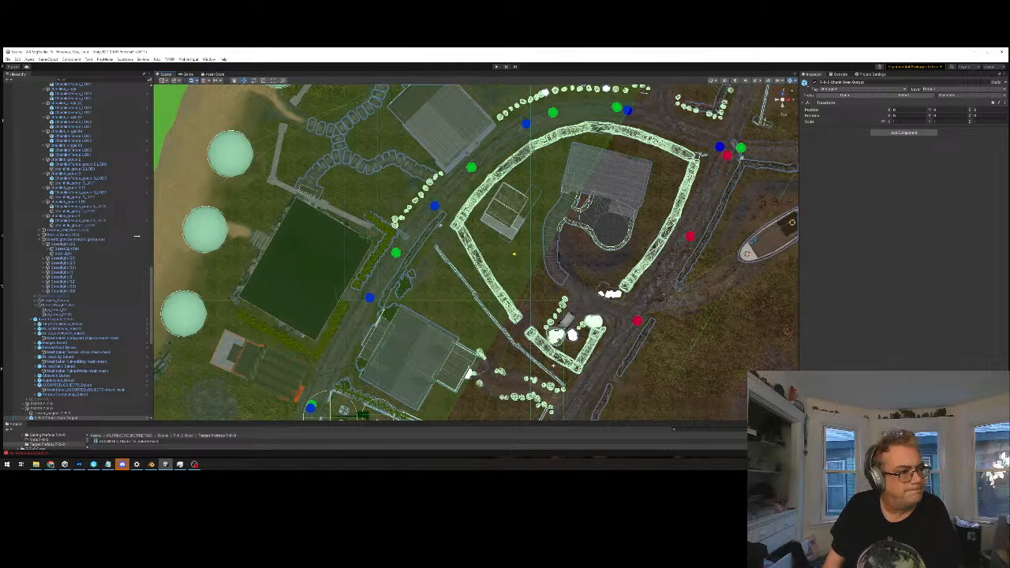
scroll(458, 266, down, 15)
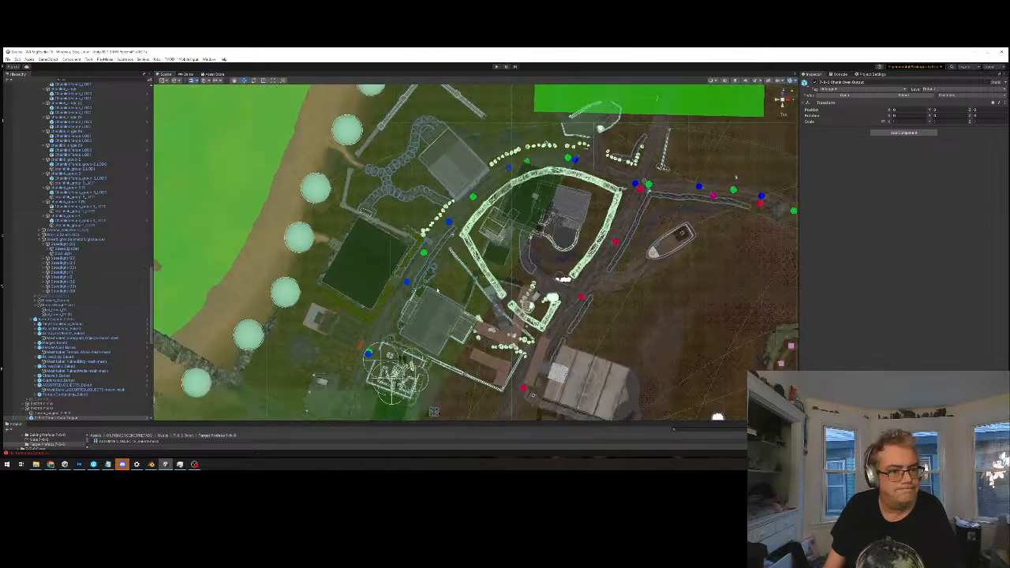
middle_drag(458, 266, 458, 227)
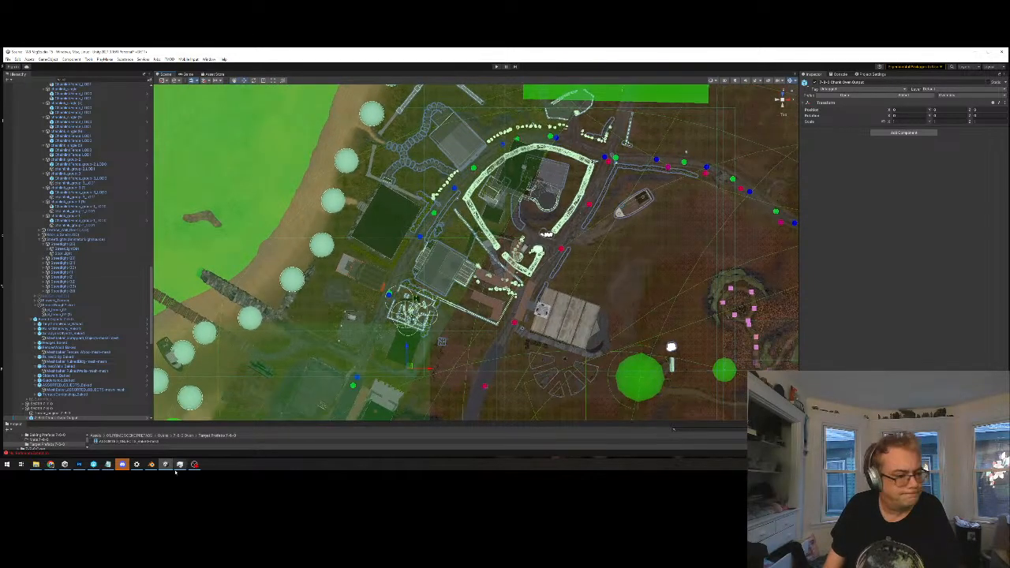
middle_drag(446, 295, 460, 261)
scroll(468, 212, down, 5)
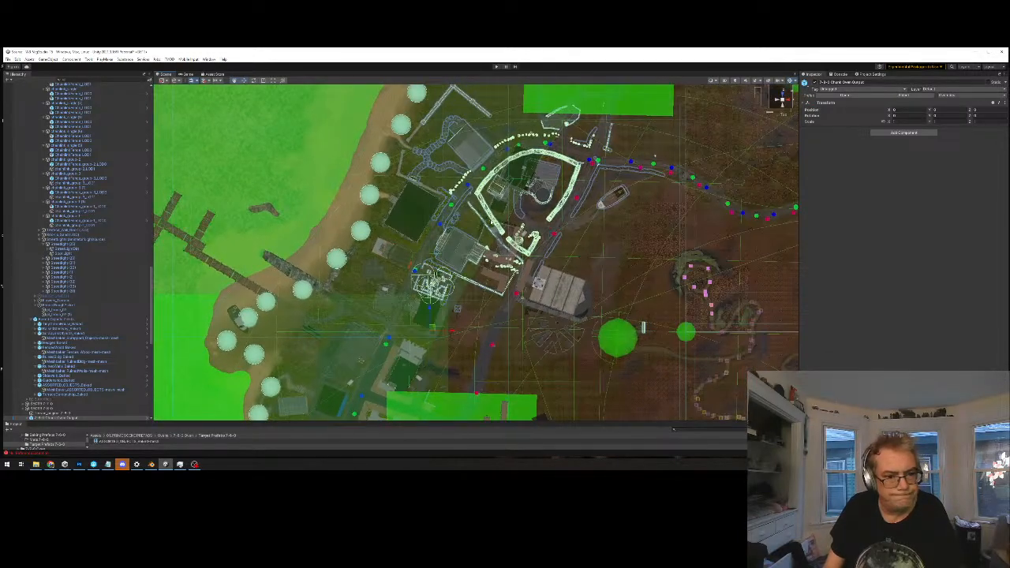
scroll(430, 272, up, 3)
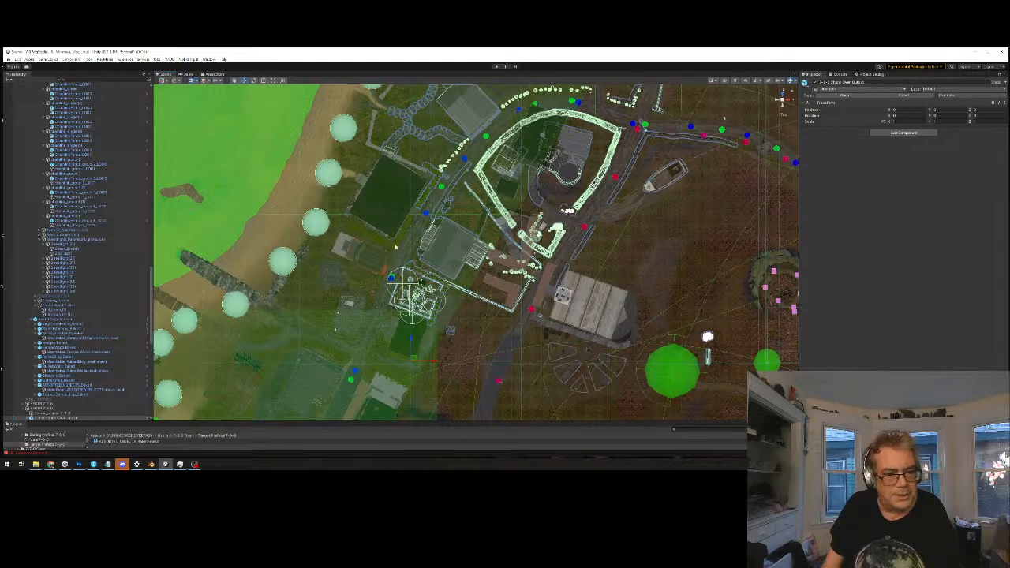
Select the terrain tile beside the beach and the chunk's own terrain tile, and compare the chunk's boundary with the surrounding village
click(397, 247)
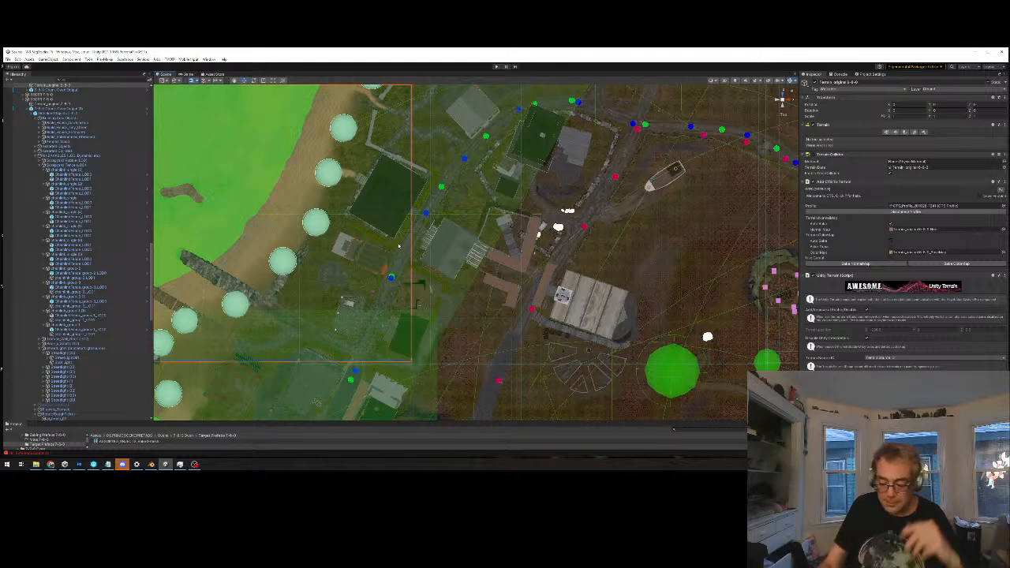
click(461, 224)
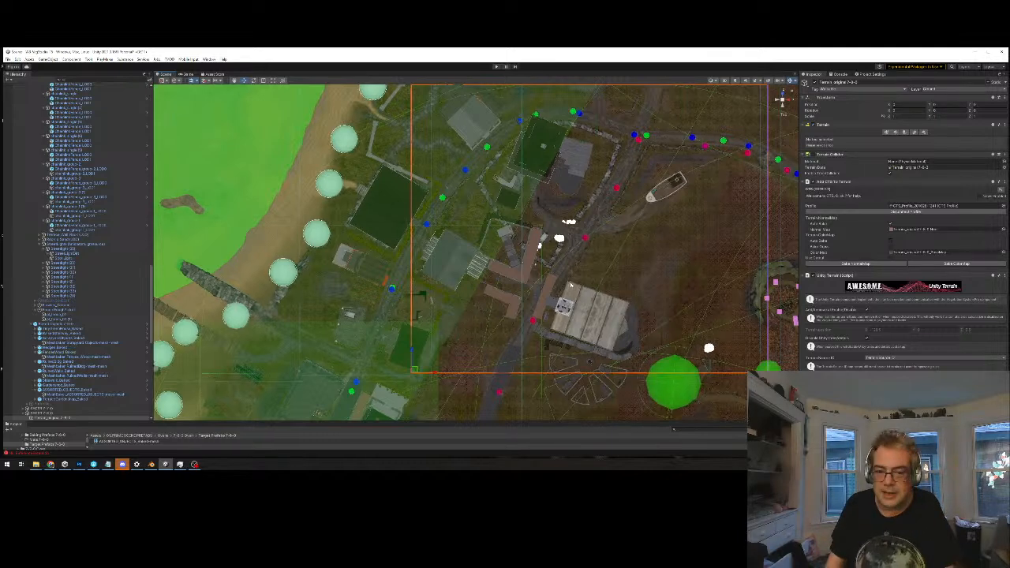
scroll(528, 336, down, 5)
middle_drag(504, 188, 484, 312)
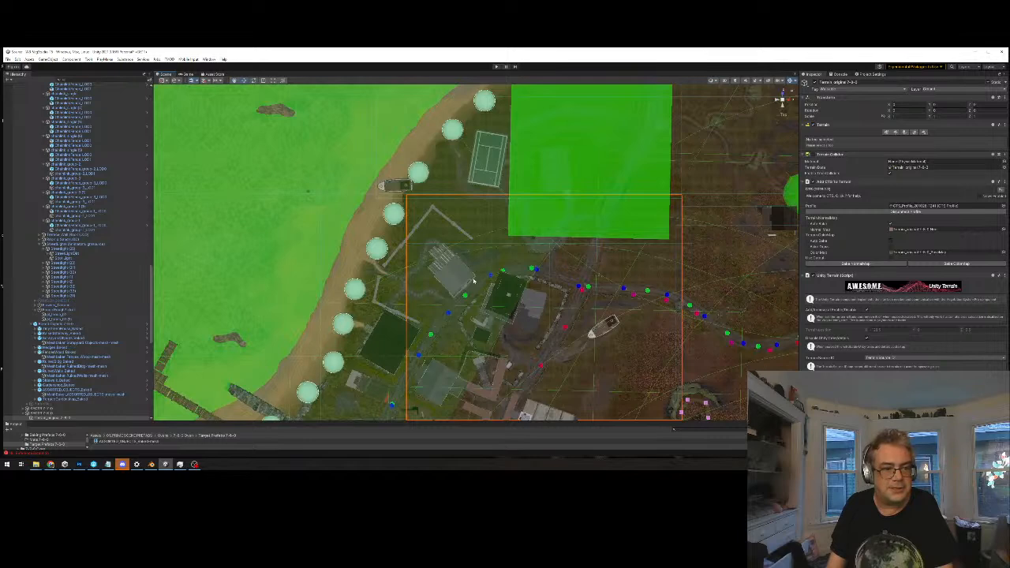
scroll(476, 292, down, 3)
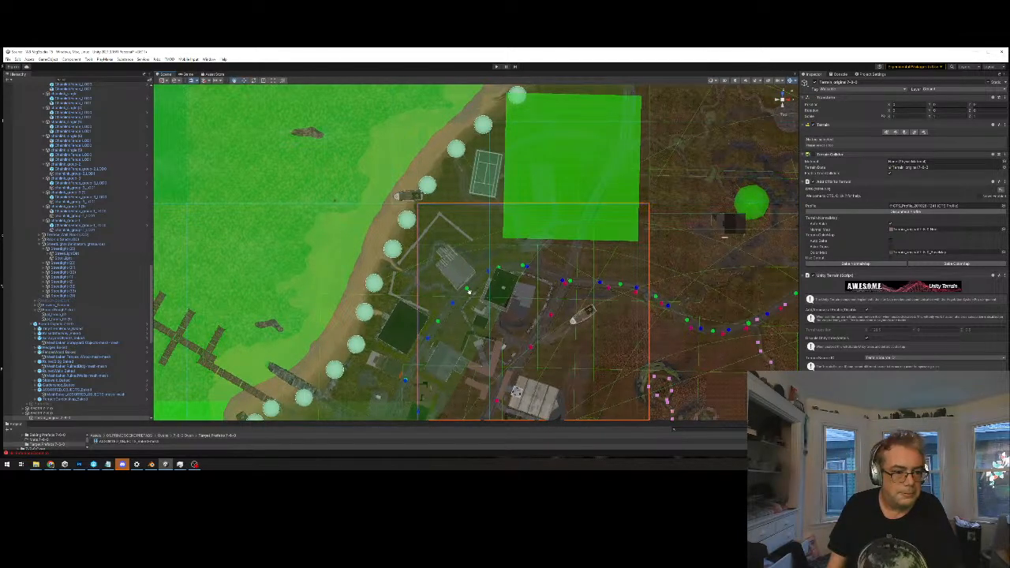
middle_drag(447, 329, 458, 303)
scroll(450, 260, up, 3)
scroll(437, 234, up, 3)
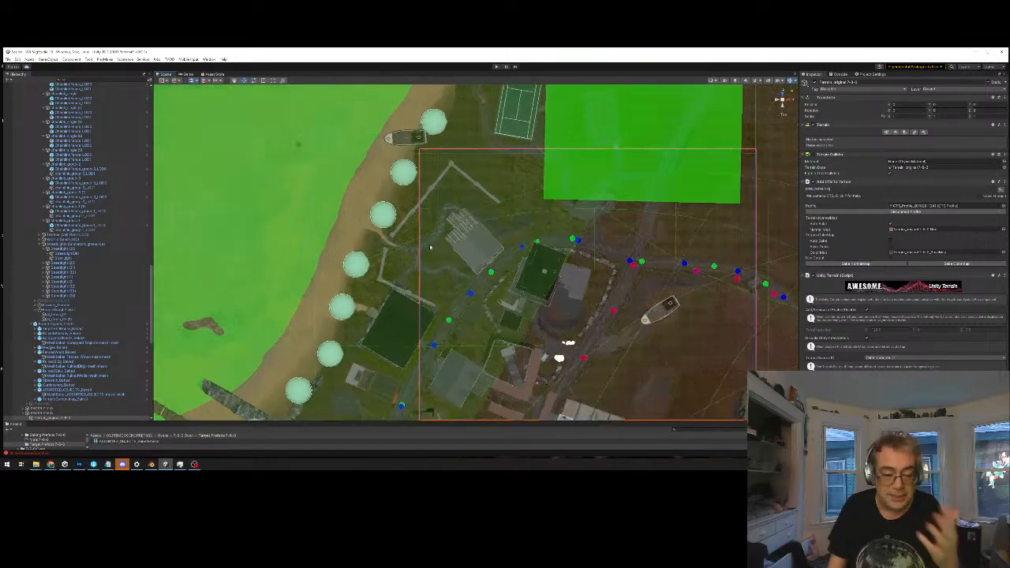
middle_drag(451, 211, 478, 210)
alt+drag(421, 272, 599, 200)
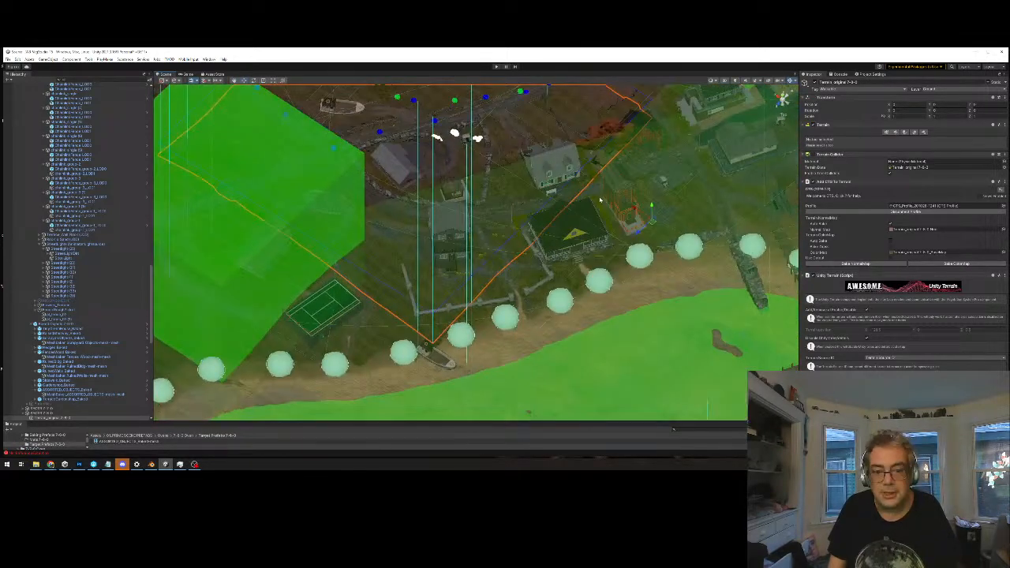
Select the neighbouring beachside chunk output and examine its building and fence colliders from an oblique view
click(566, 230)
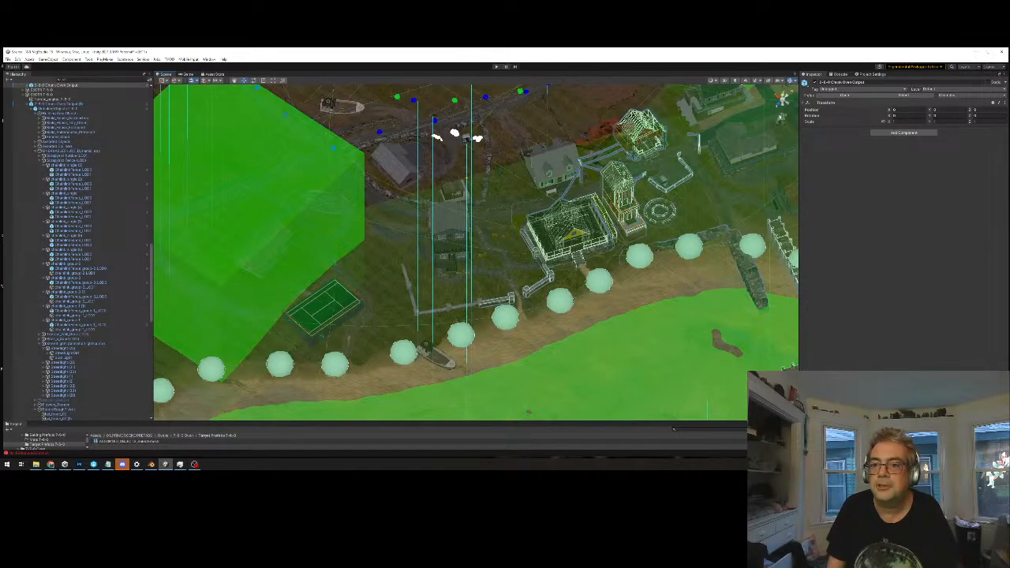
alt+drag(680, 207, 657, 209)
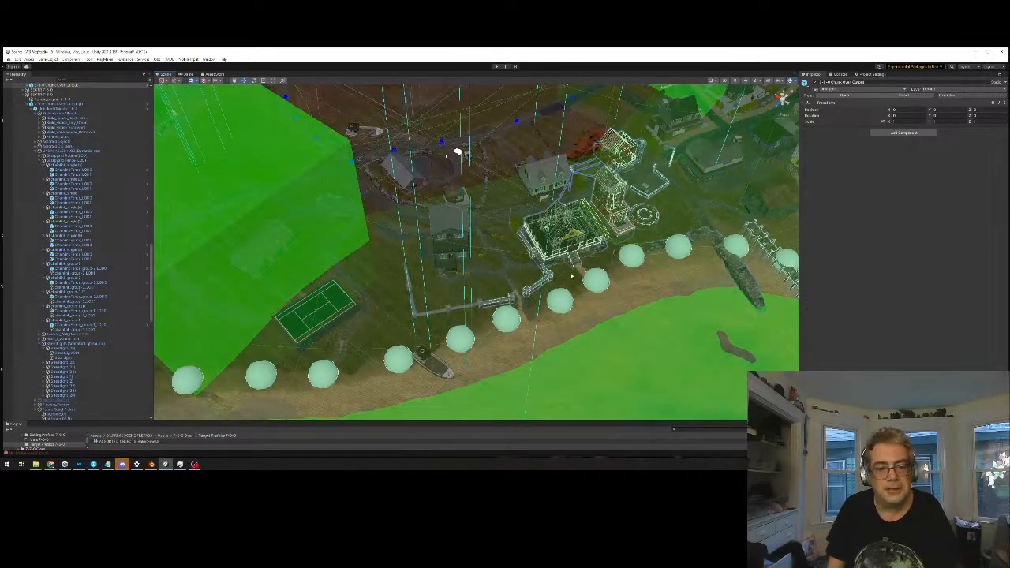
right_drag(564, 288, 328, 272)
key(w)
key(s)
key(d)
Select the 7-6-0 chunk output in the hierarchy and examine its fence, stepping-stone and wall colliders up close
click(71, 104)
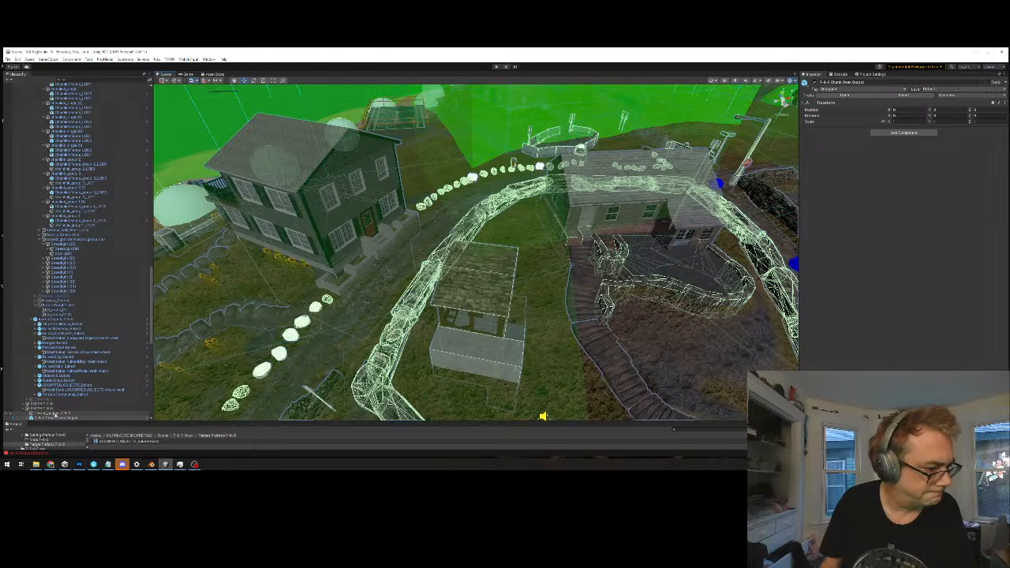
scroll(70, 388, down, 2)
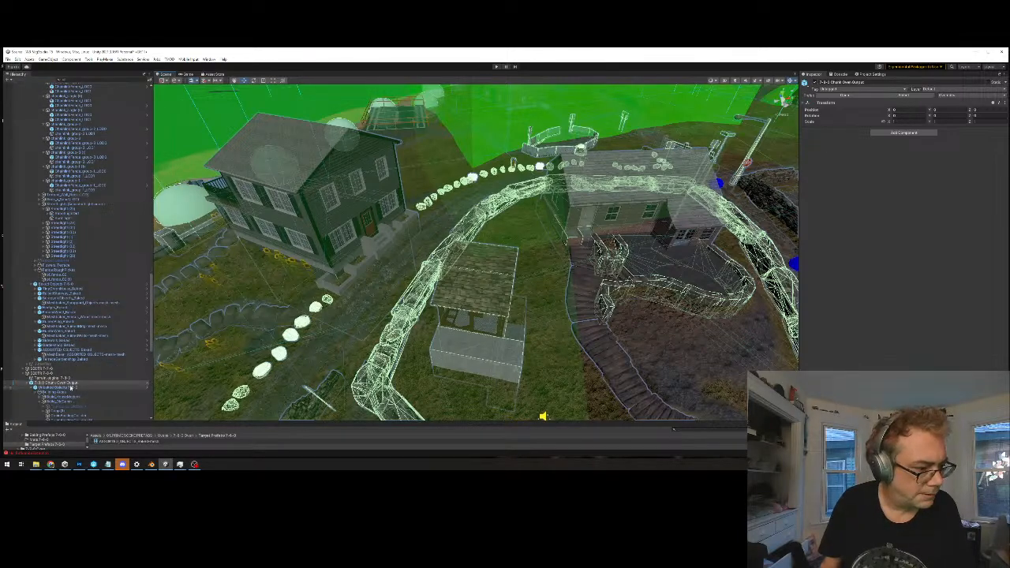
click(72, 384)
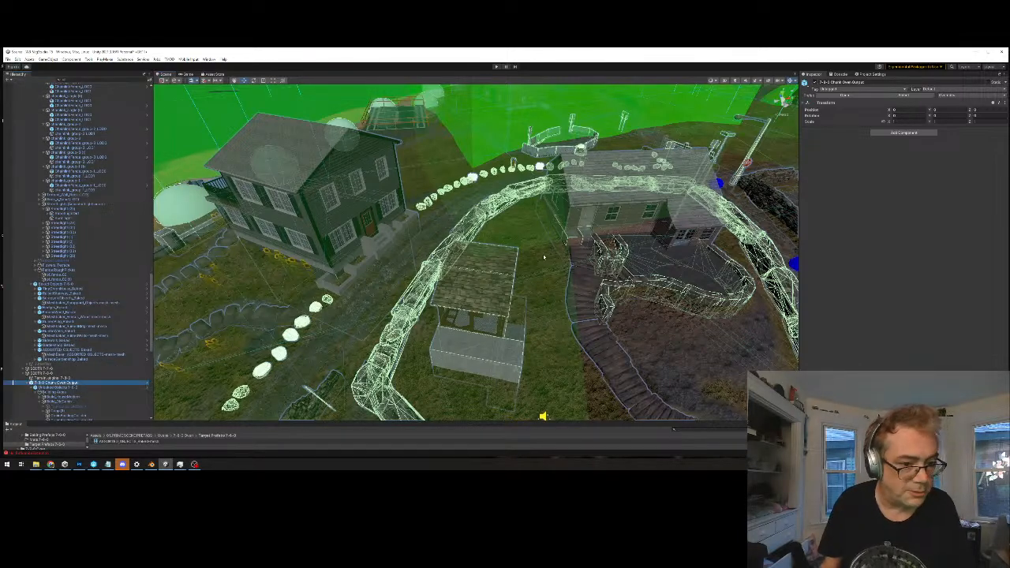
key(f)
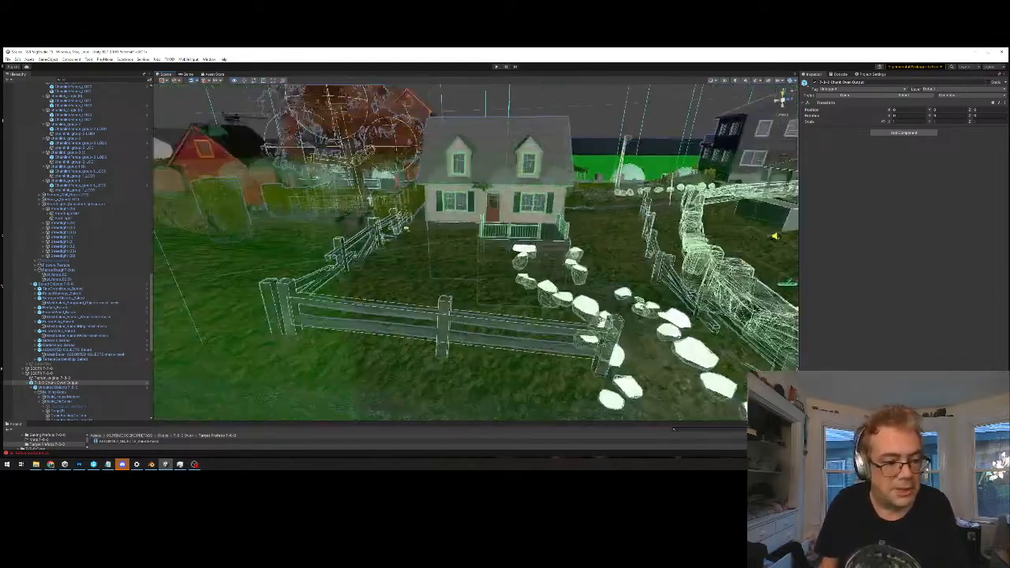
scroll(406, 229, up, 2)
right_drag(408, 234, 411, 235)
key(s)
key(a)
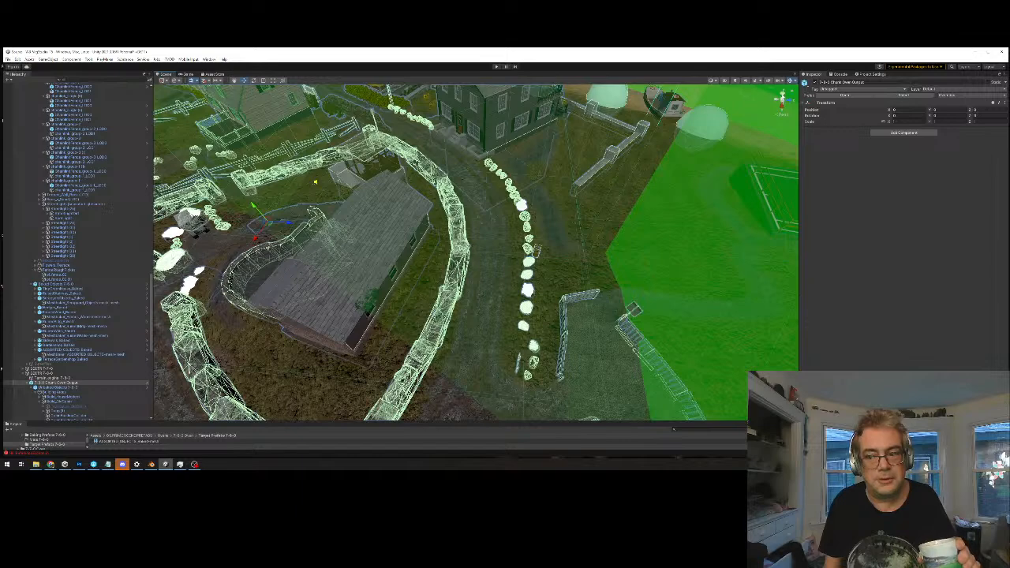
Switch to the top view and survey the chunk's colliders from the curved wall down to the southern road
click(781, 93)
middle_drag(574, 346, 422, 239)
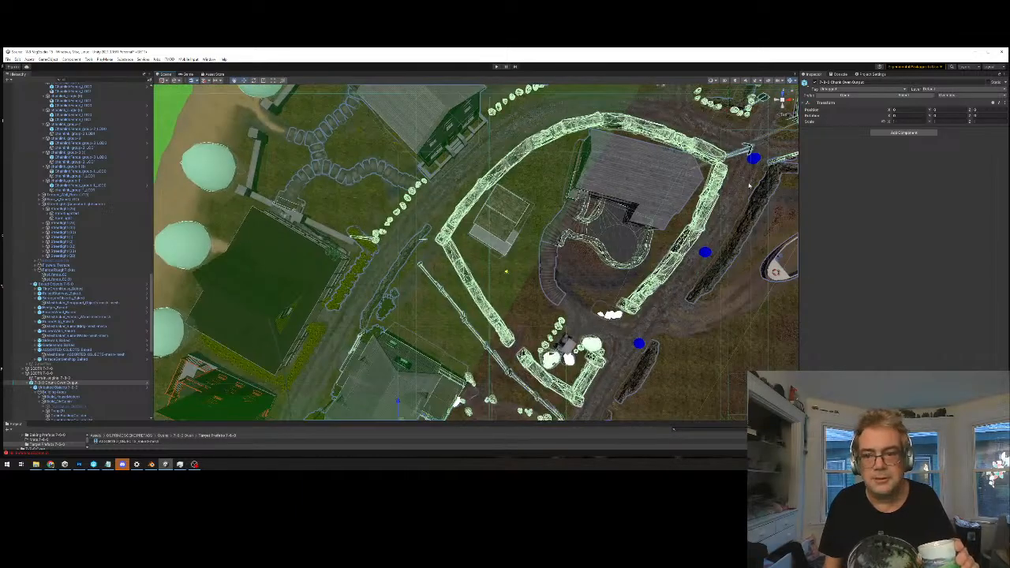
scroll(423, 239, down, 5)
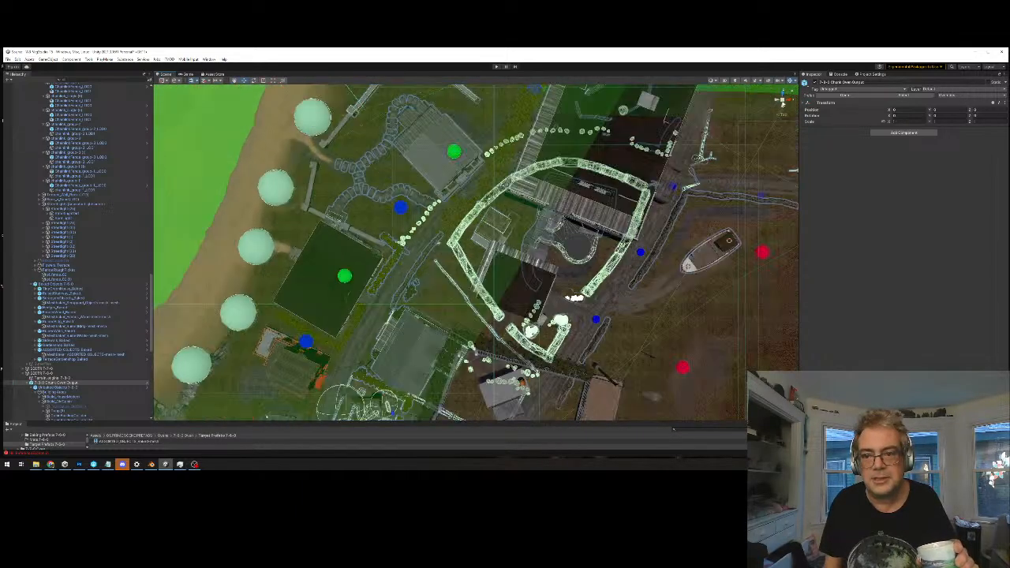
middle_drag(540, 278, 547, 259)
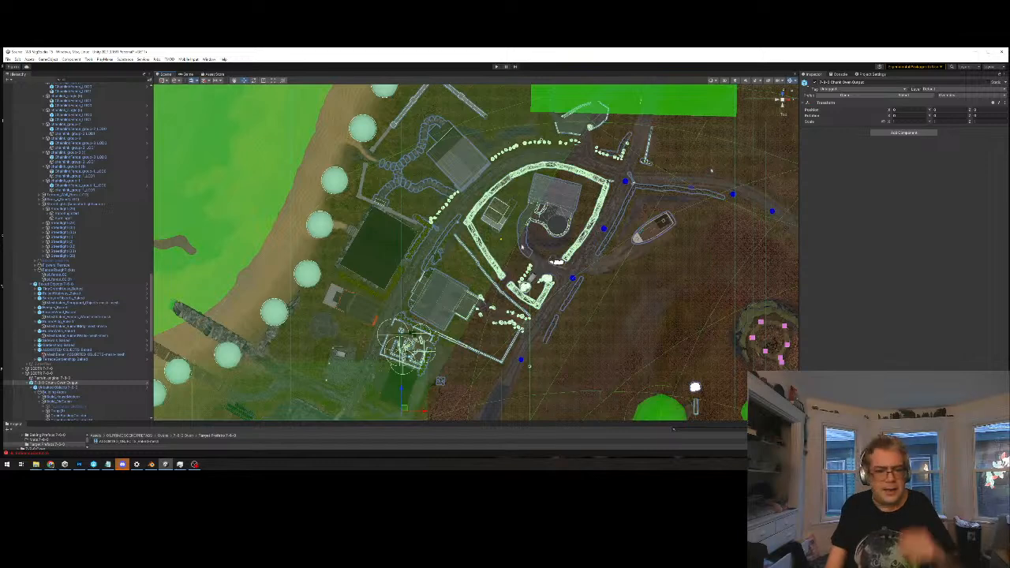
middle_drag(528, 227, 523, 266)
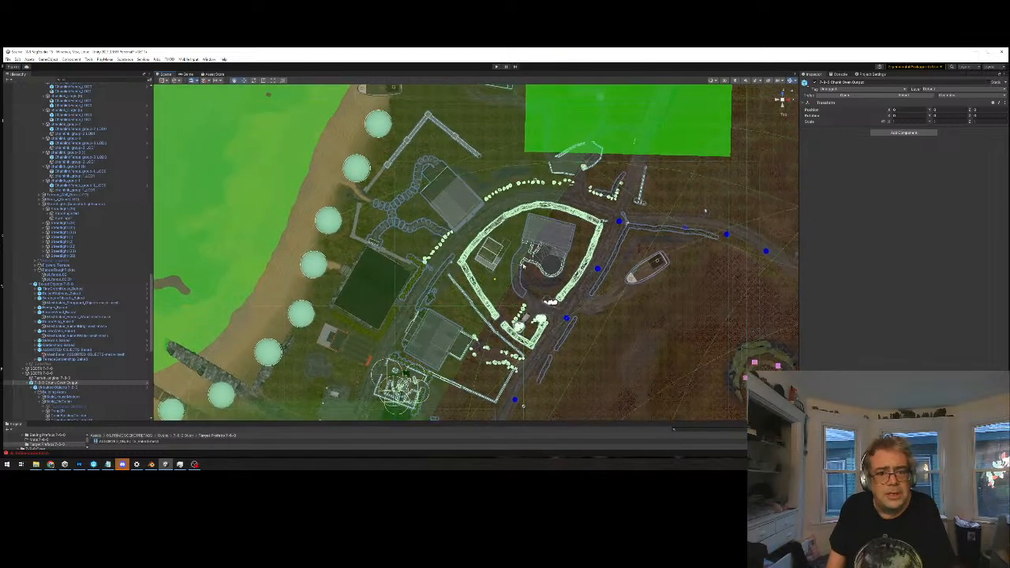
middle_drag(608, 133, 608, 111)
scroll(532, 341, up, 2)
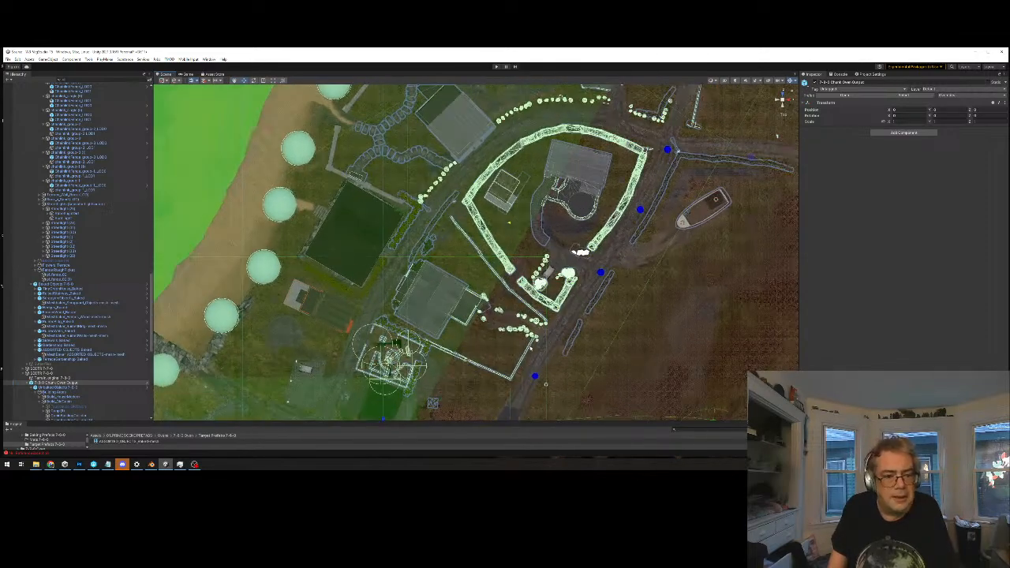
middle_drag(532, 341, 576, 269)
scroll(494, 306, up, 1)
alt+drag(453, 314, 484, 334)
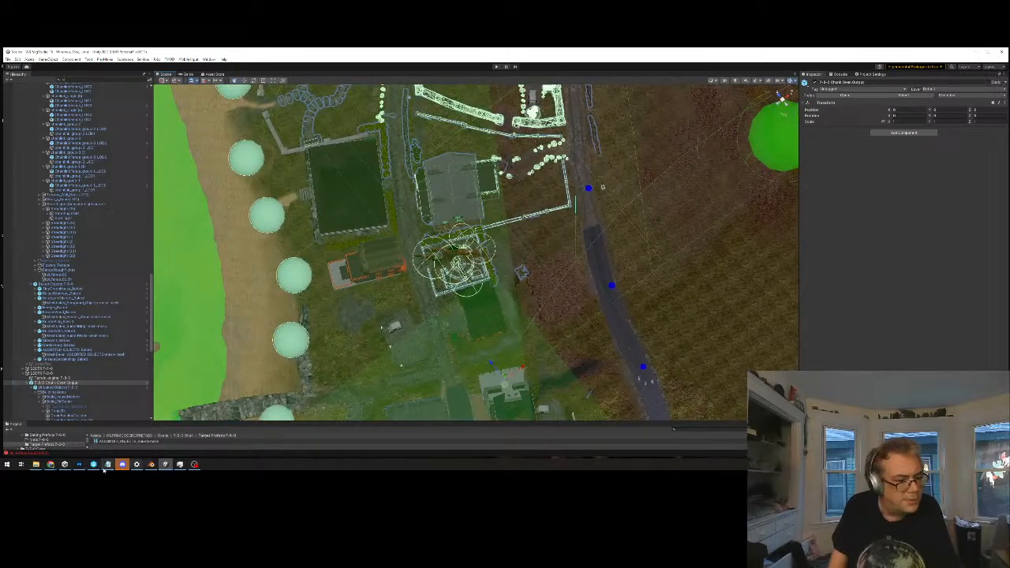
Switch to the Photoshop map checklist and paint the "remove bad colliders" line of the upper-left chunk red
click(78, 465)
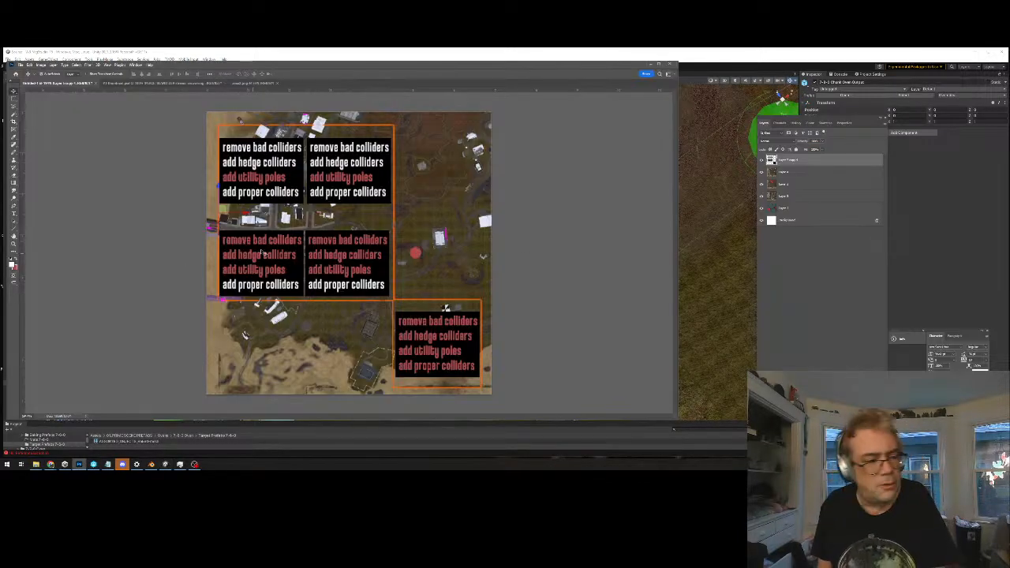
alt+scroll(288, 201, up, 2)
drag(256, 136, 309, 174)
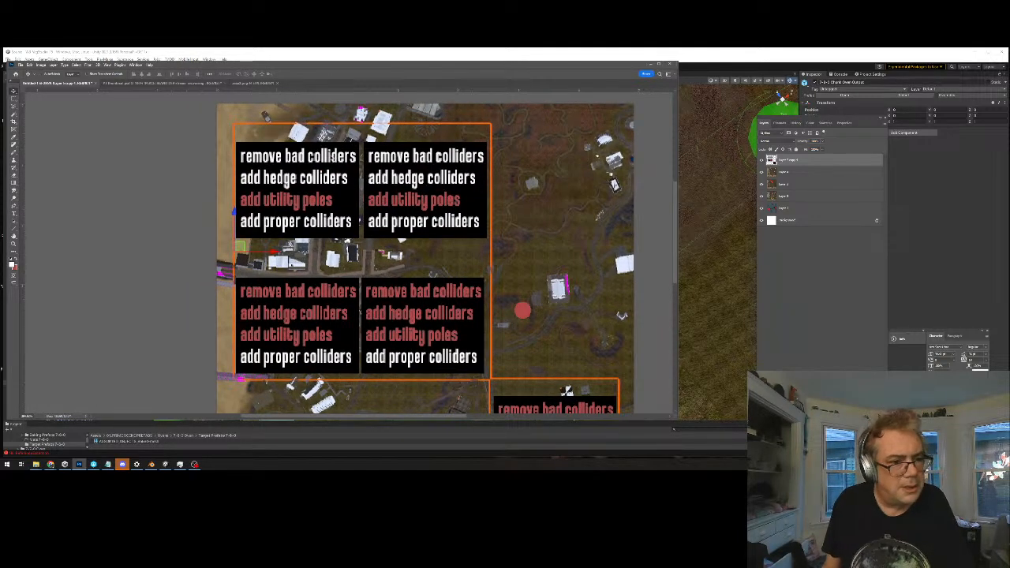
alt+scroll(333, 157, up, 2)
key(z)
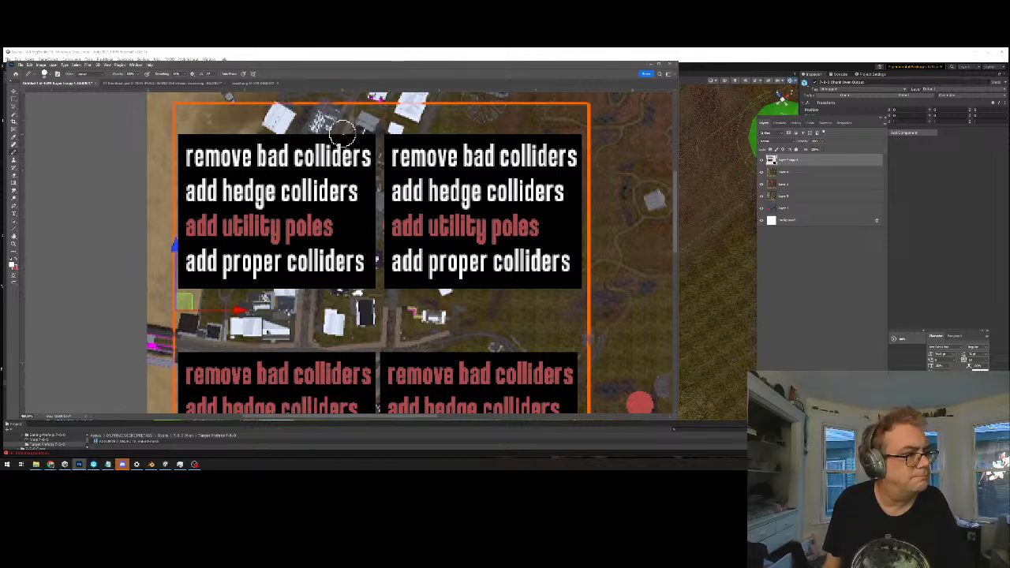
key(x)
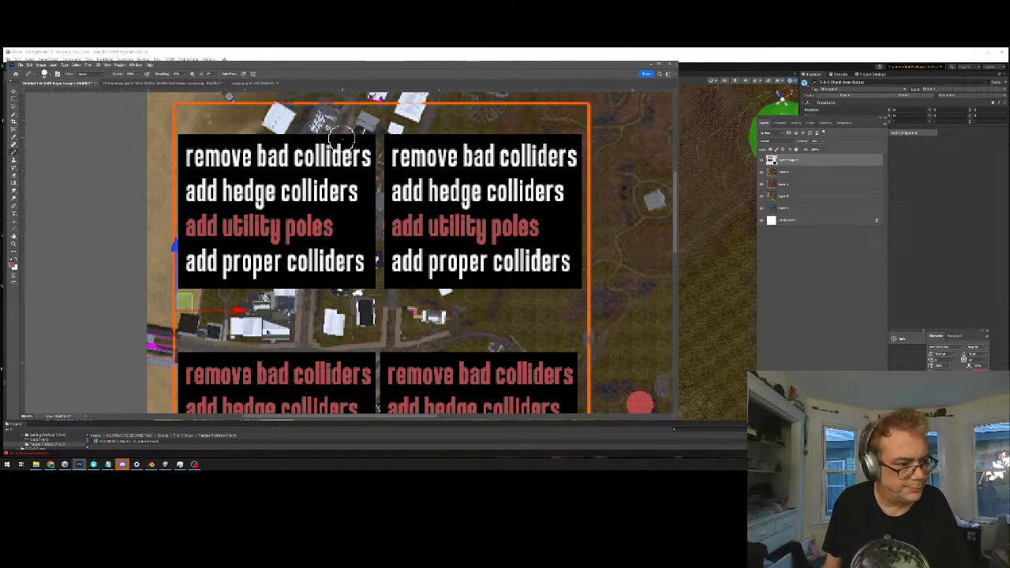
mouse_move(362, 158)
mouse_down()
mouse_move(189, 157)
mouse_move(343, 150)
mouse_up()
alt+scroll(347, 204, down, 5)
alt+scroll(362, 222, down, 2)
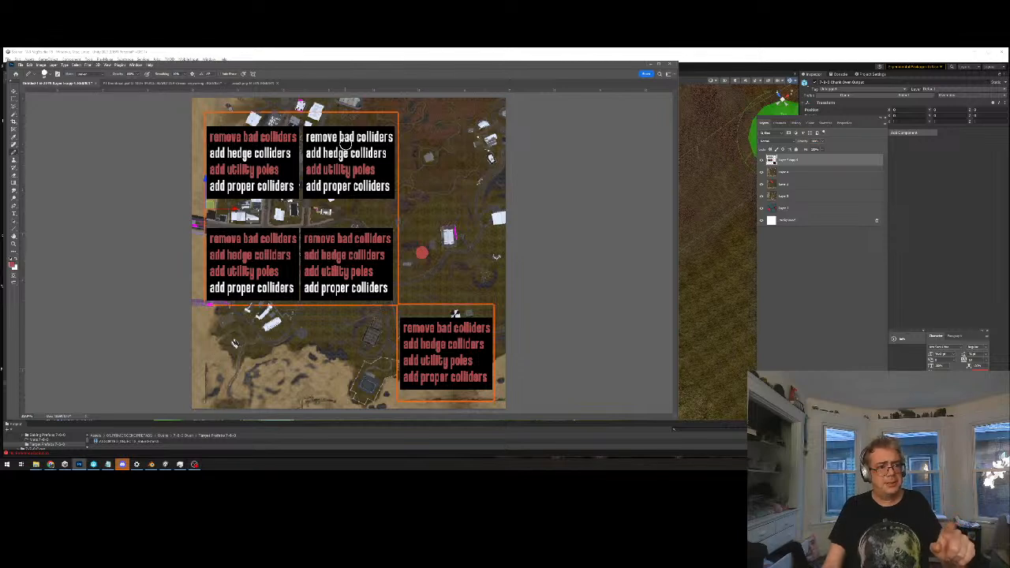
drag(313, 133, 372, 202)
drag(306, 209, 371, 107)
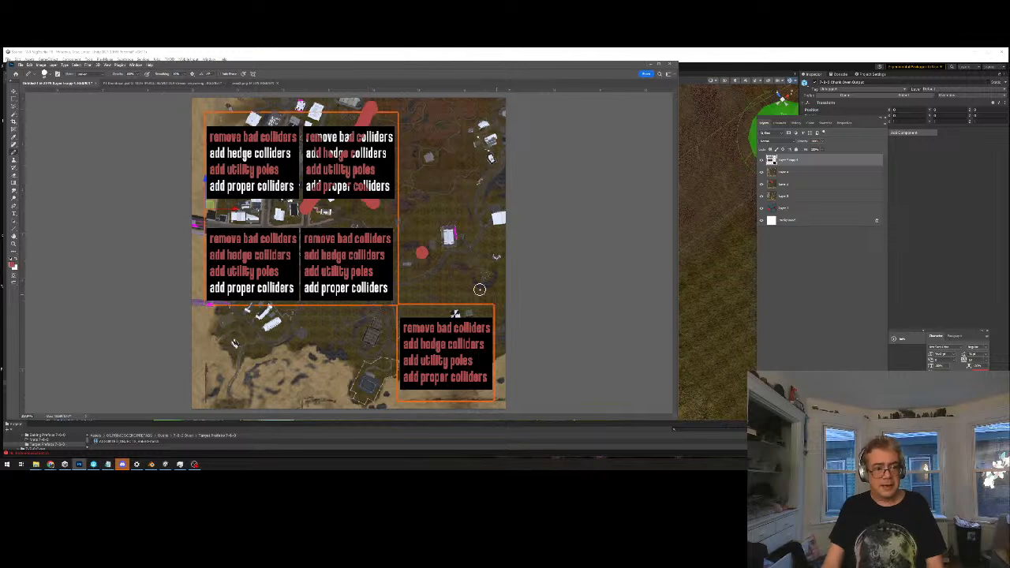
key(ctrl+z)
key(ctrl+z)
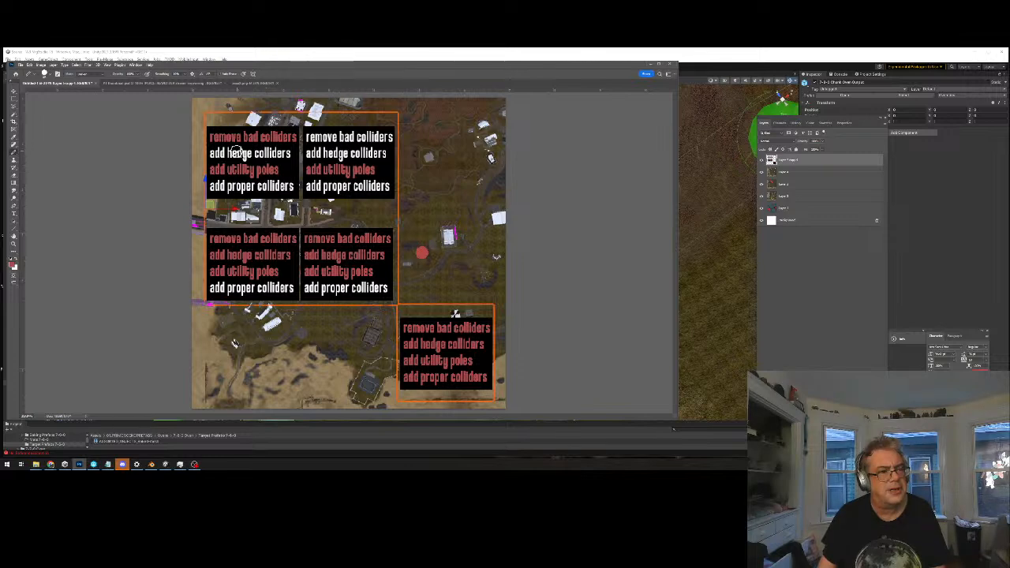
Switch back to Unity, restore the top view and select the beachside terrain tile to examine its boundary around the village
click(295, 55)
middle_drag(383, 180, 391, 249)
scroll(454, 231, down, 3)
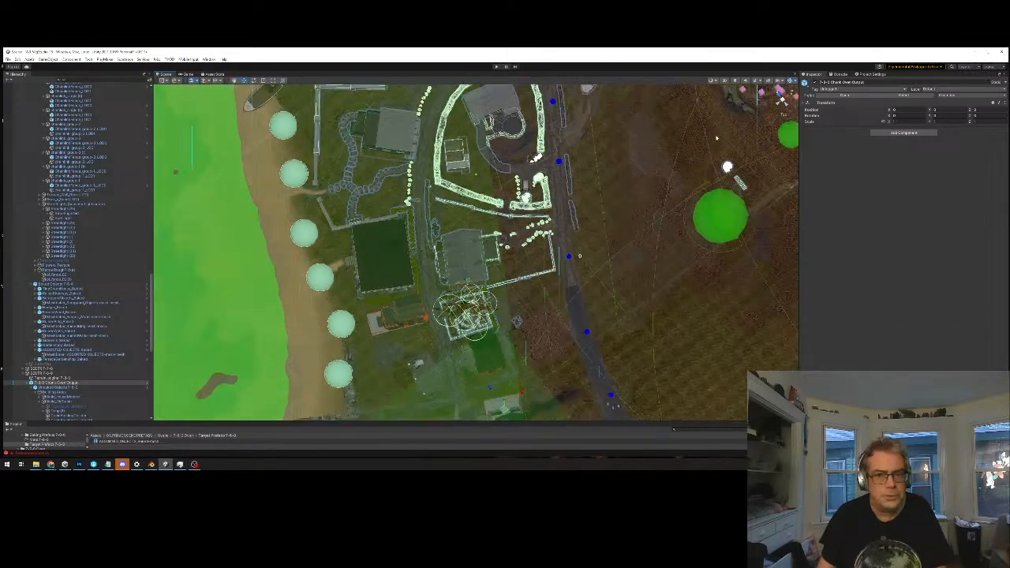
alt+drag(455, 231, 710, 227)
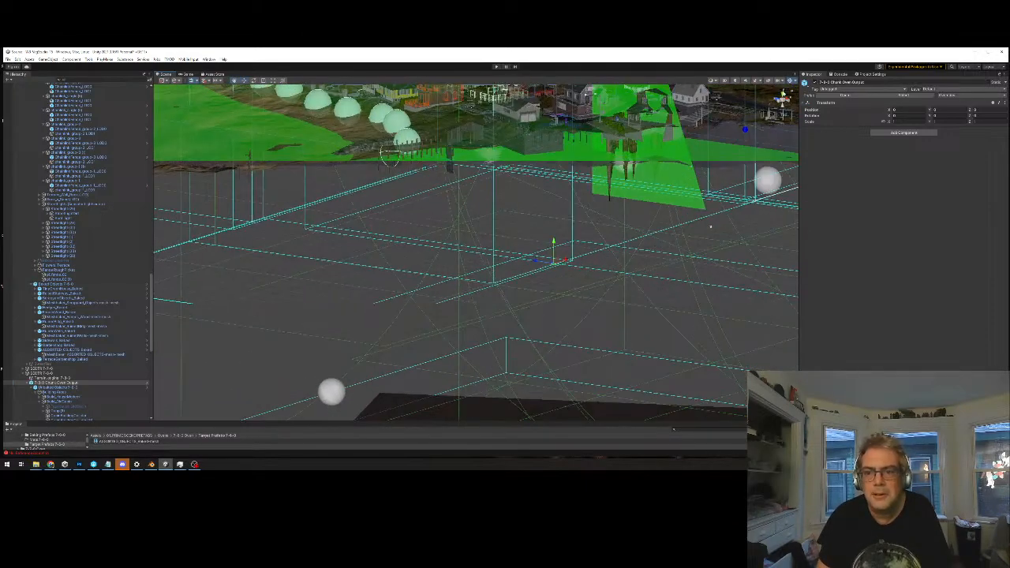
click(783, 93)
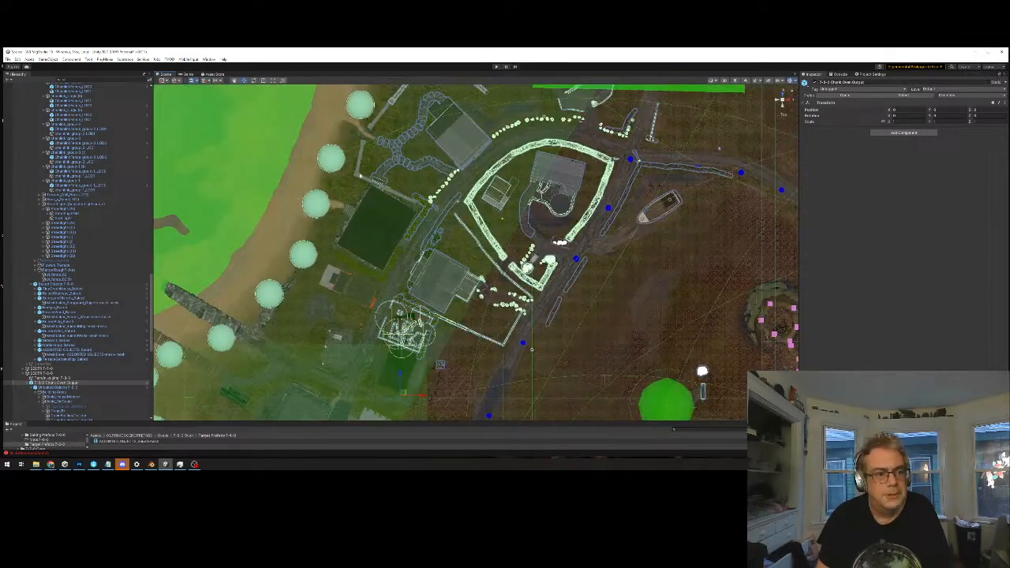
click(347, 188)
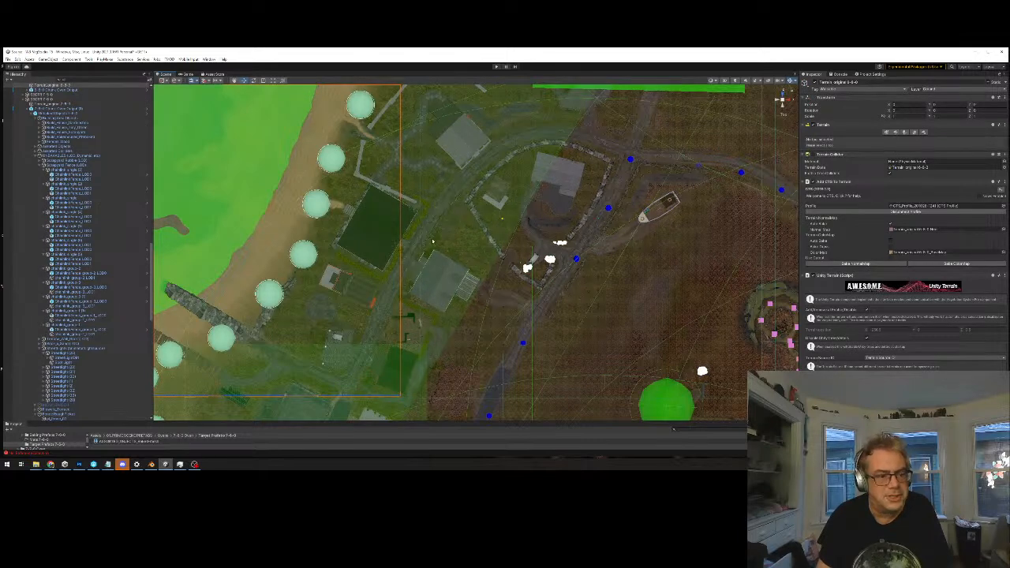
scroll(386, 314, down, 1)
middle_drag(385, 313, 407, 252)
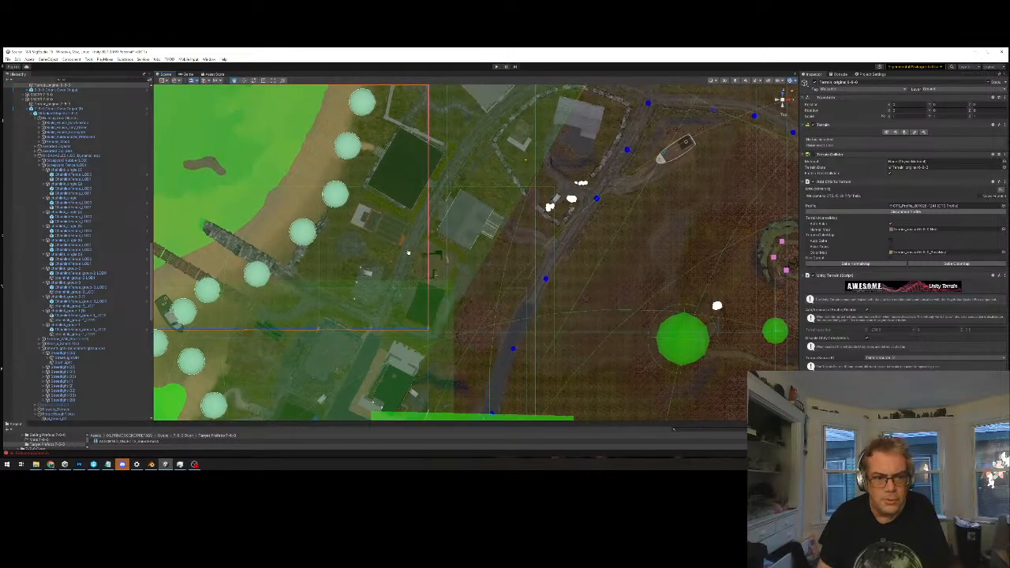
scroll(466, 213, up, 1)
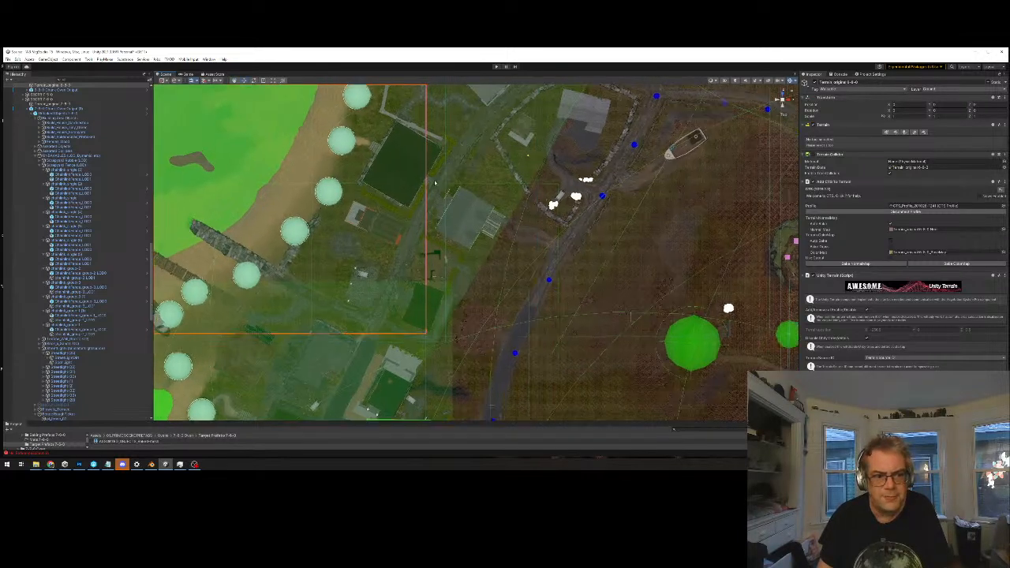
Select the terrain tile inland of the beach, examine its boundary and compare it with the Photoshop map checklist
click(489, 182)
middle_drag(483, 154, 430, 257)
scroll(420, 315, down, 1)
scroll(422, 309, down, 2)
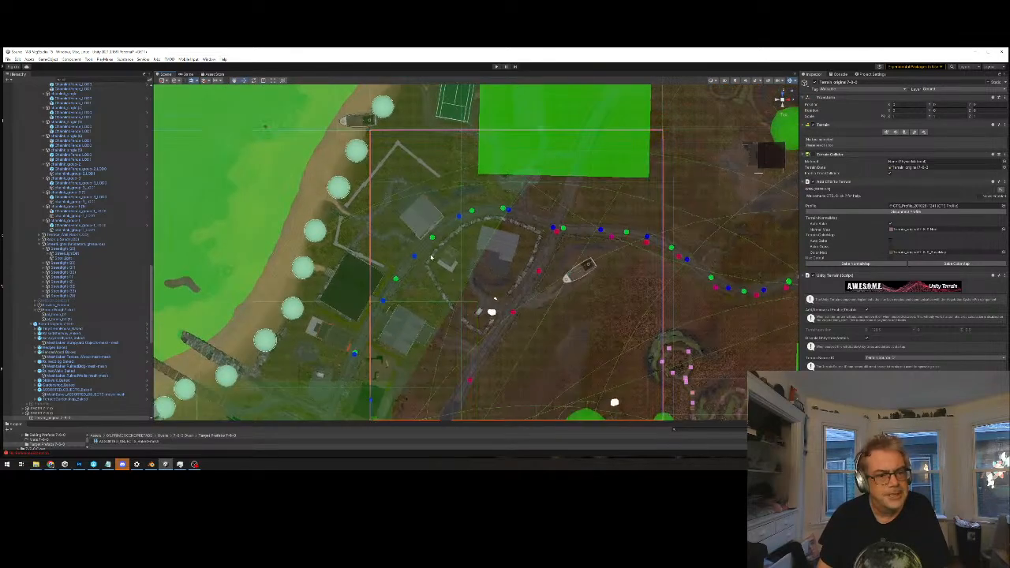
middle_drag(398, 411, 488, 257)
scroll(432, 321, up, 4)
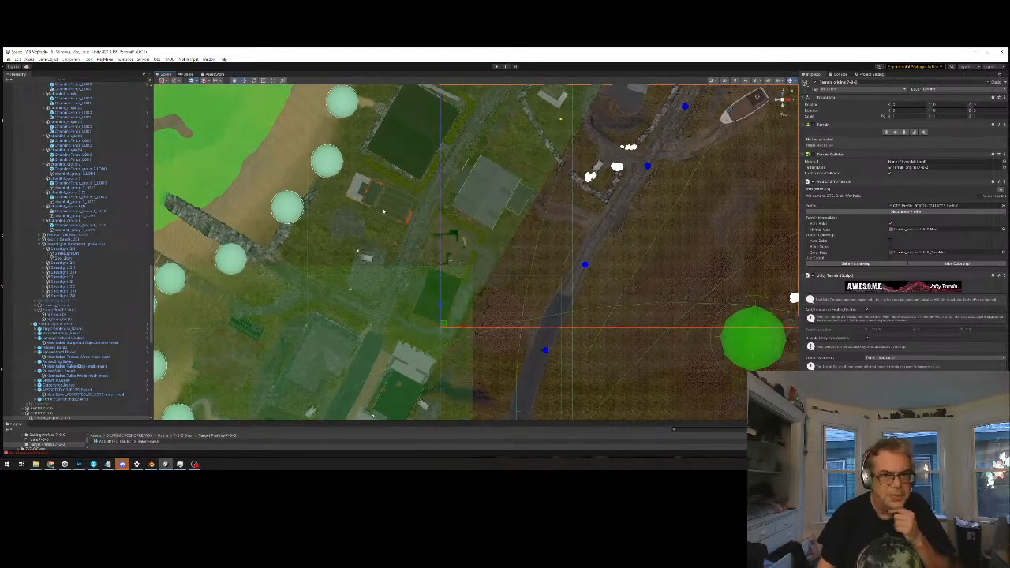
scroll(524, 224, down, 4)
middle_drag(554, 218, 534, 246)
scroll(534, 246, up, 1)
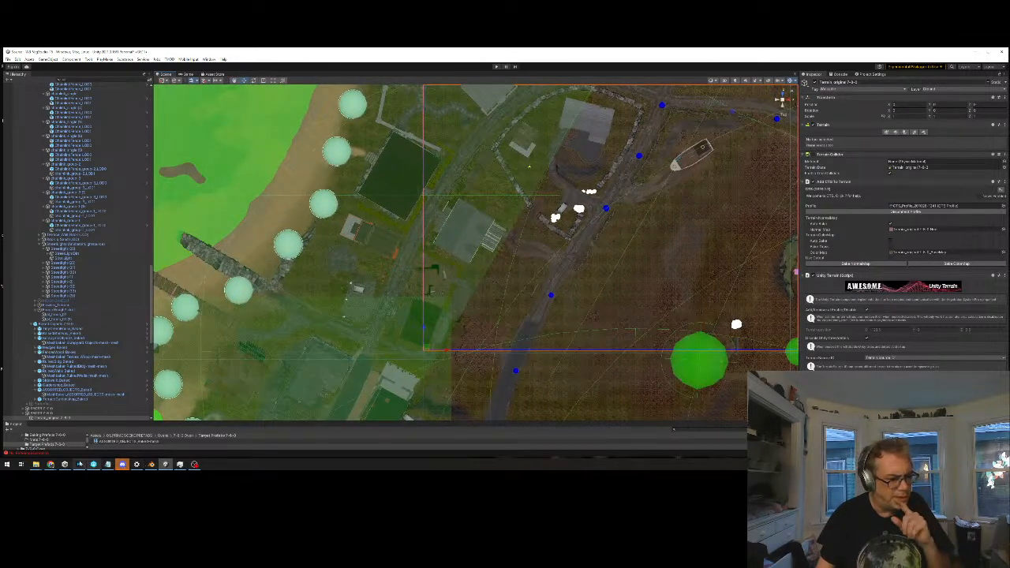
click(79, 464)
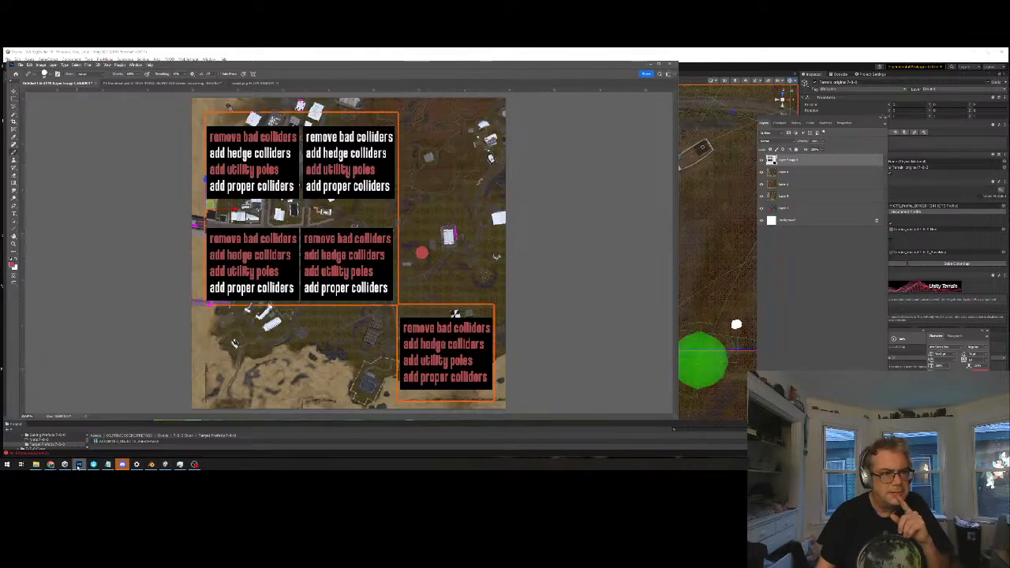
click(78, 464)
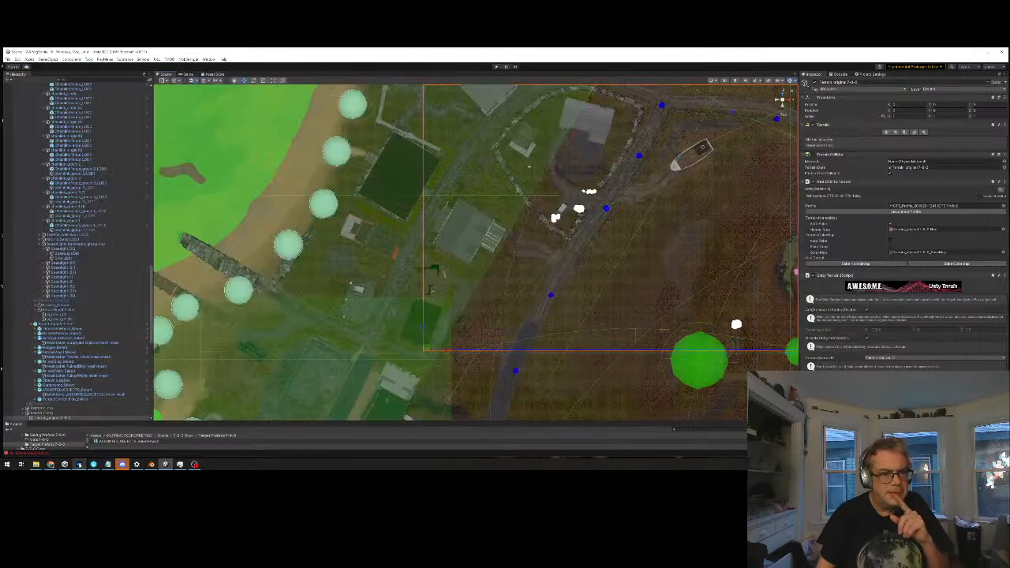
Check the beachside and inland terrain tiles together, then deactivate the 7-7-0 chunk output overlapping the village
shift+click(321, 240)
scroll(443, 206, down, 5)
scroll(443, 206, down, 1)
middle_drag(442, 207, 450, 244)
scroll(465, 265, down, 2)
scroll(451, 244, down, 2)
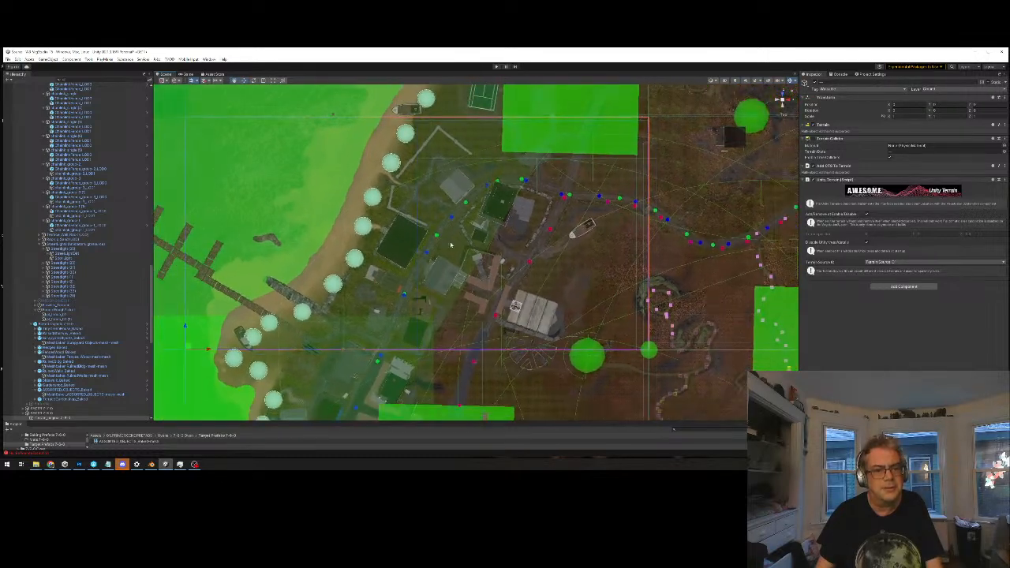
click(455, 246)
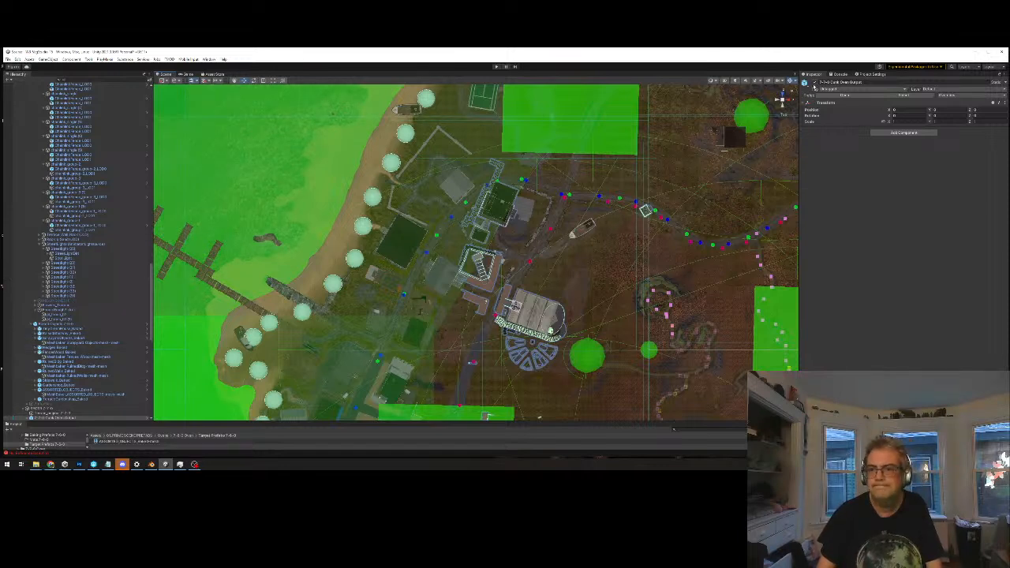
click(815, 82)
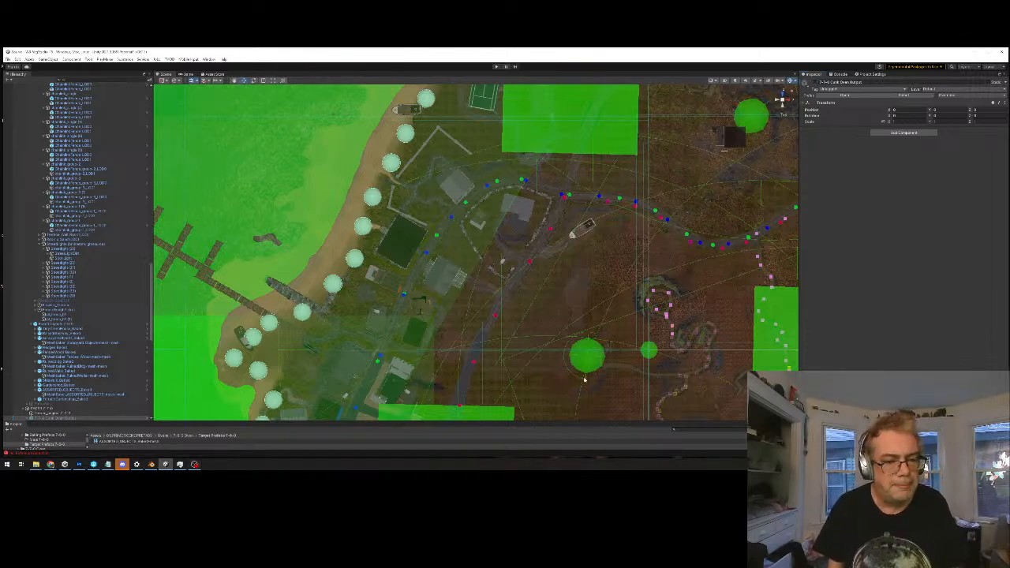
Turn off the scene gizmos to show the island map without collider and audio overlays
middle_drag(585, 379, 513, 313)
scroll(507, 329, down, 4)
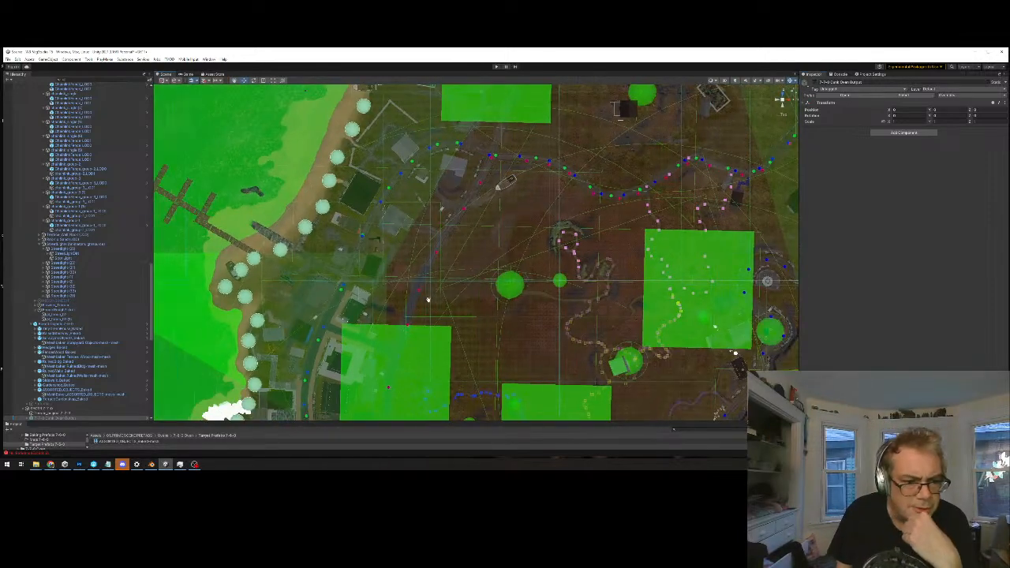
click(330, 192)
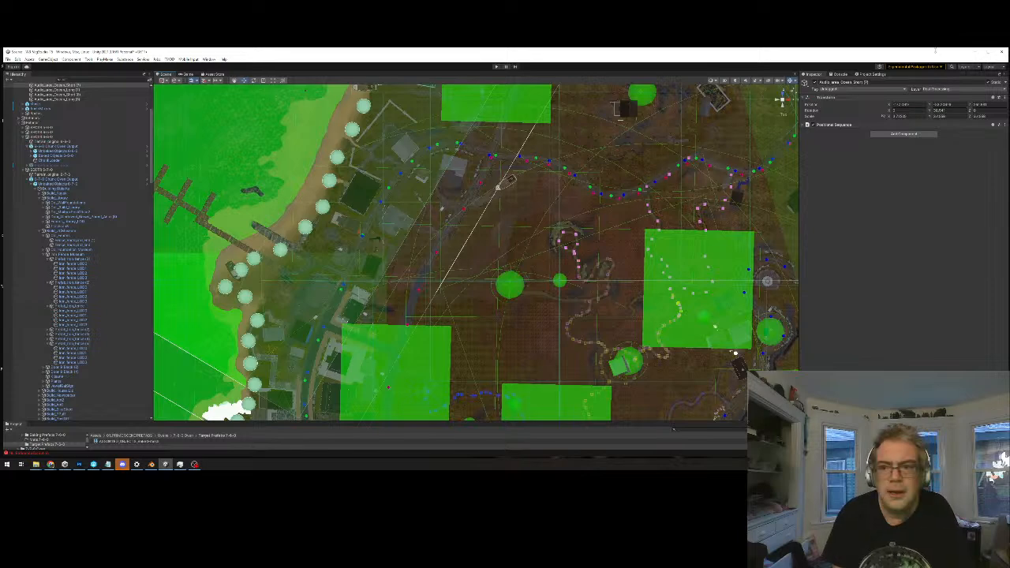
click(790, 81)
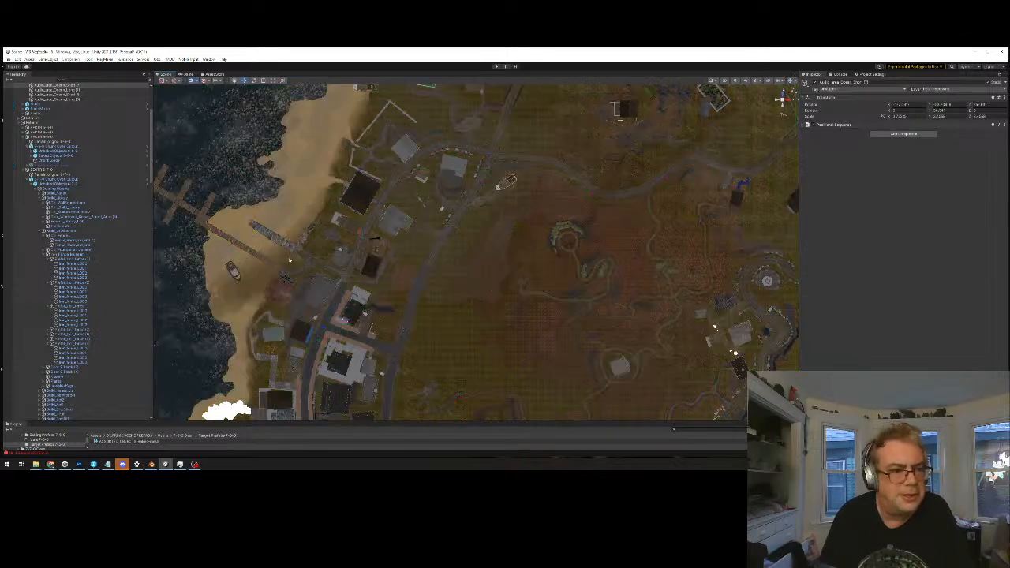
Select the beachside and inland terrain tiles together and inspect the village buildings along their shared edge
click(366, 211)
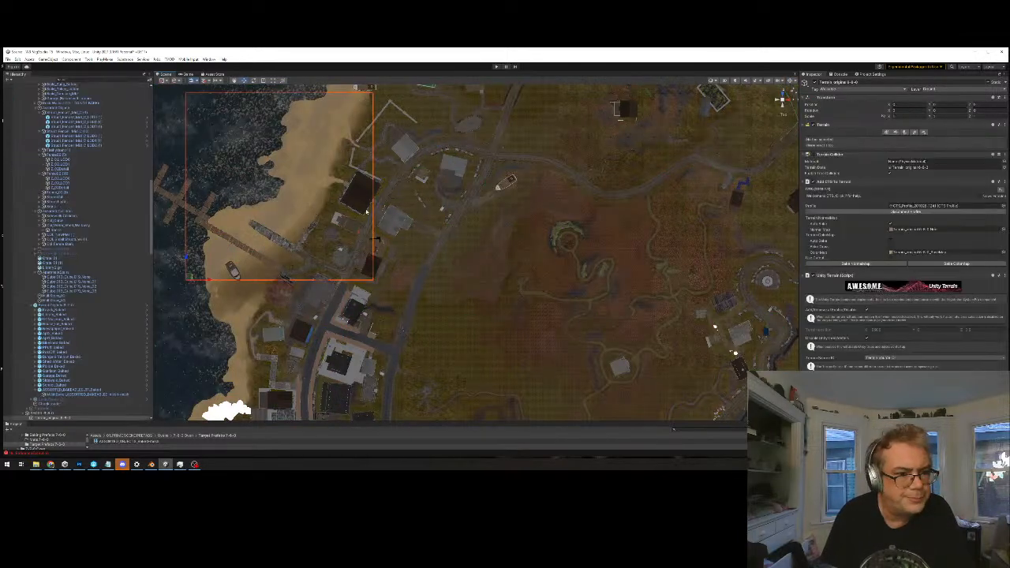
shift+click(414, 213)
middle_drag(392, 281, 507, 277)
scroll(428, 264, up, 6)
scroll(506, 280, up, 8)
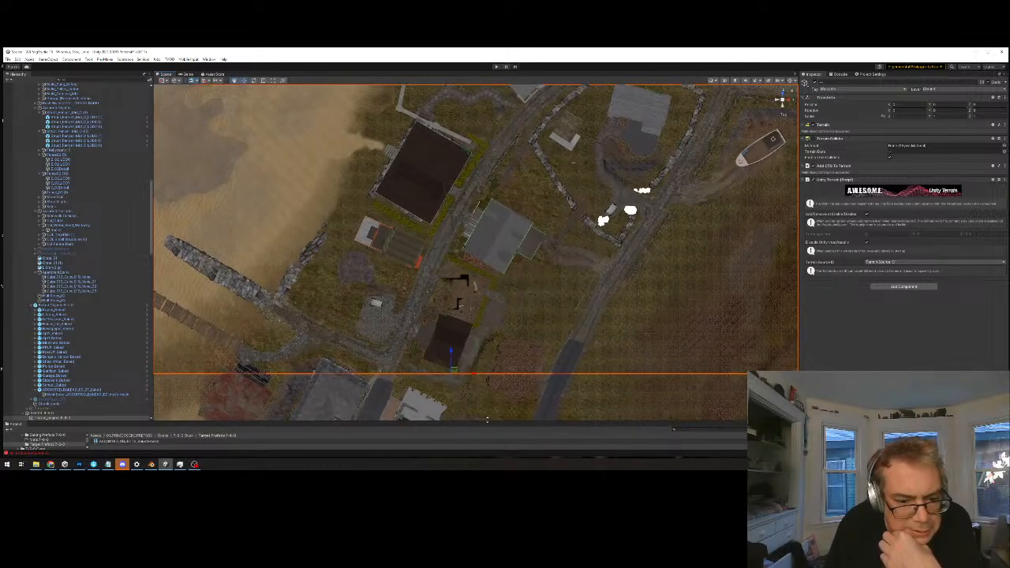
Enlarge the project file area, search for the Our Stuff folder and open its Prefabs subfolder
drag(487, 422, 486, 332)
click(726, 339)
text(ad)
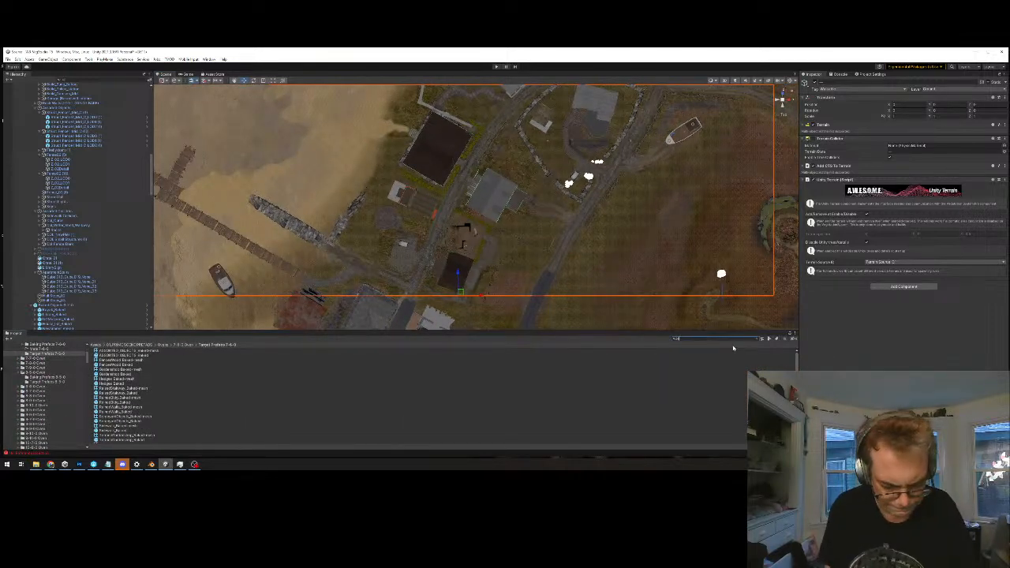
text(wall)
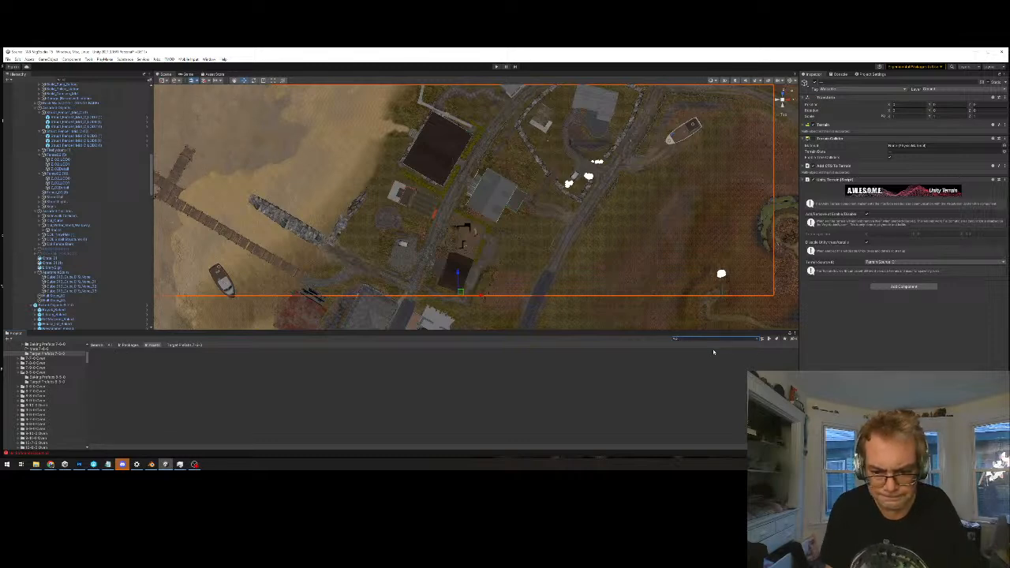
key(BackSpace)
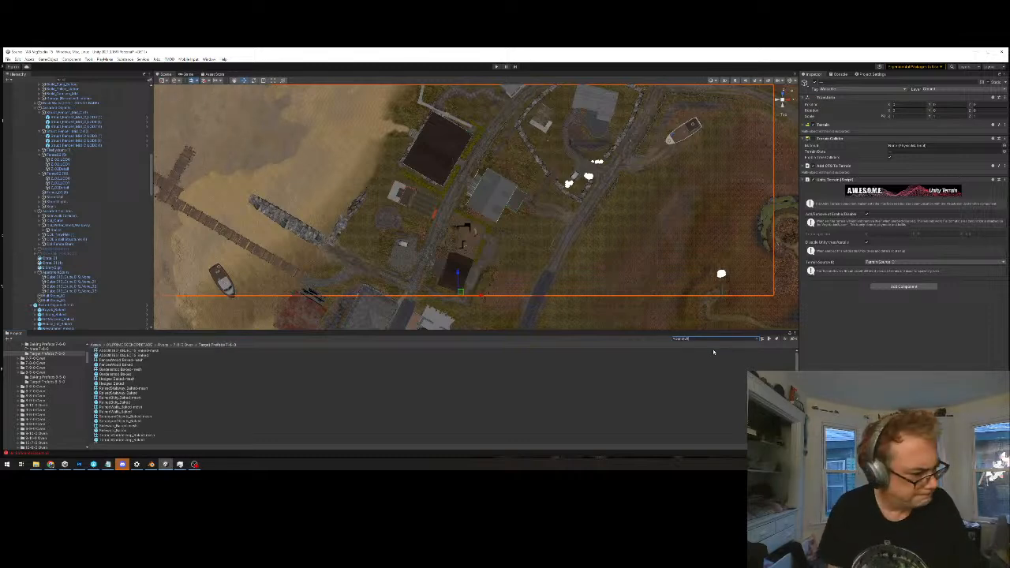
double_click(105, 352)
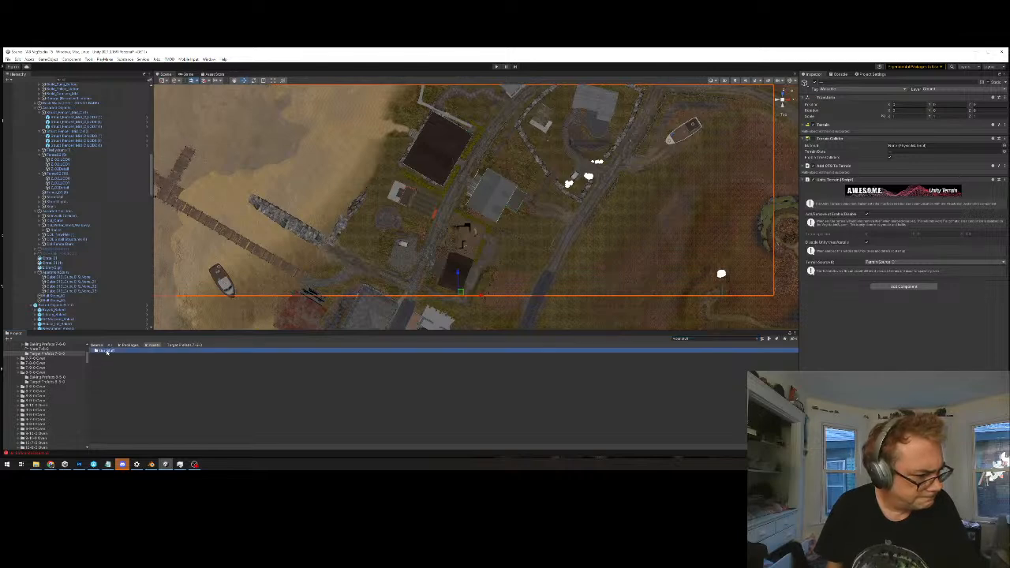
double_click(107, 422)
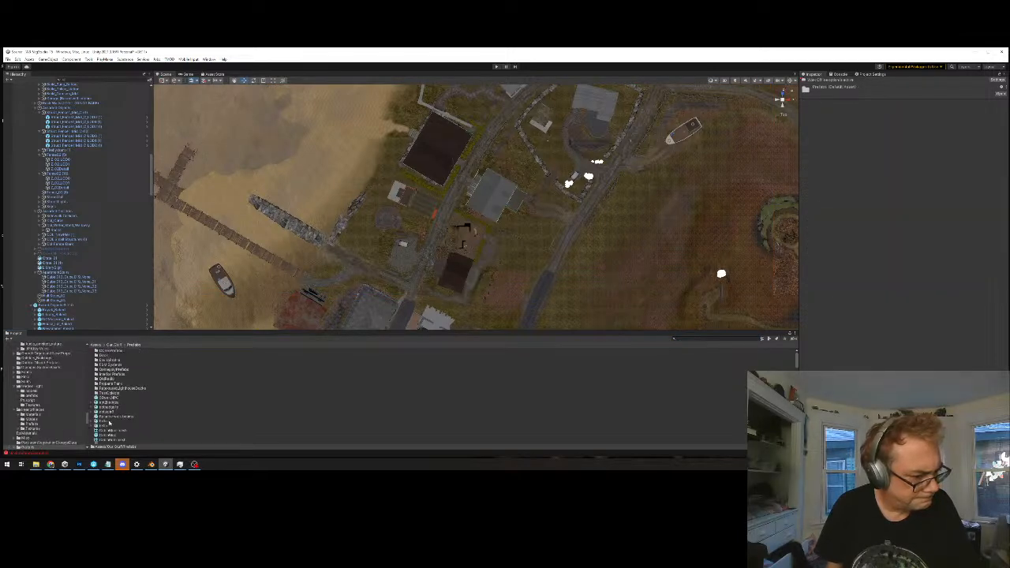
Filter the project assets by the Prefab type, limit the search to the Prefabs folder and browse the list
click(769, 339)
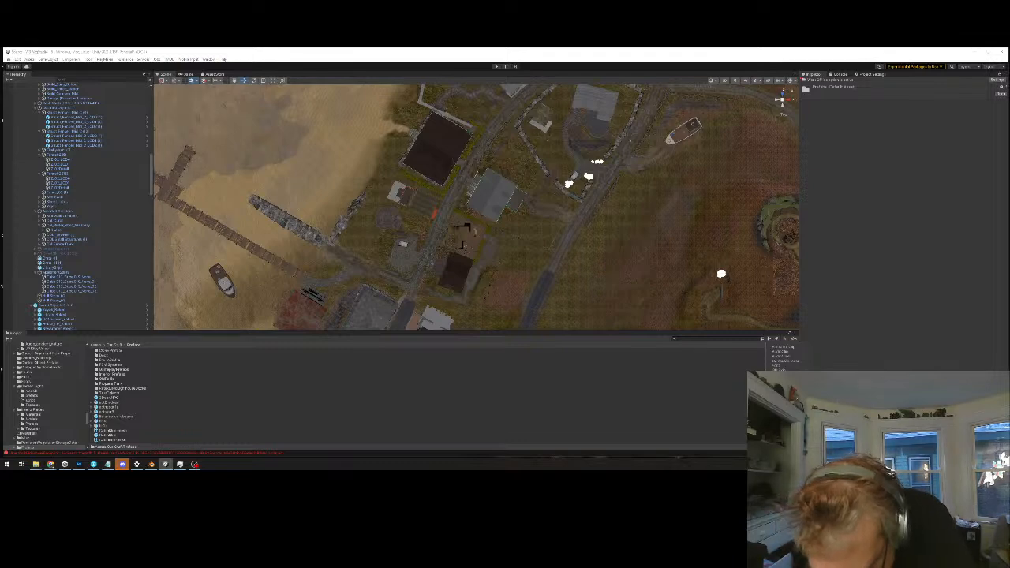
click(782, 384)
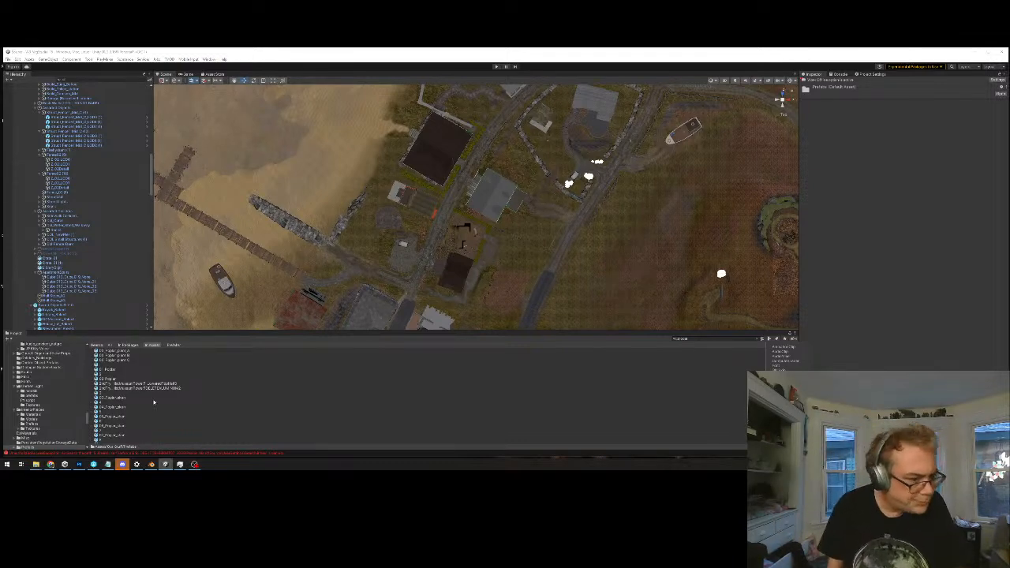
click(170, 345)
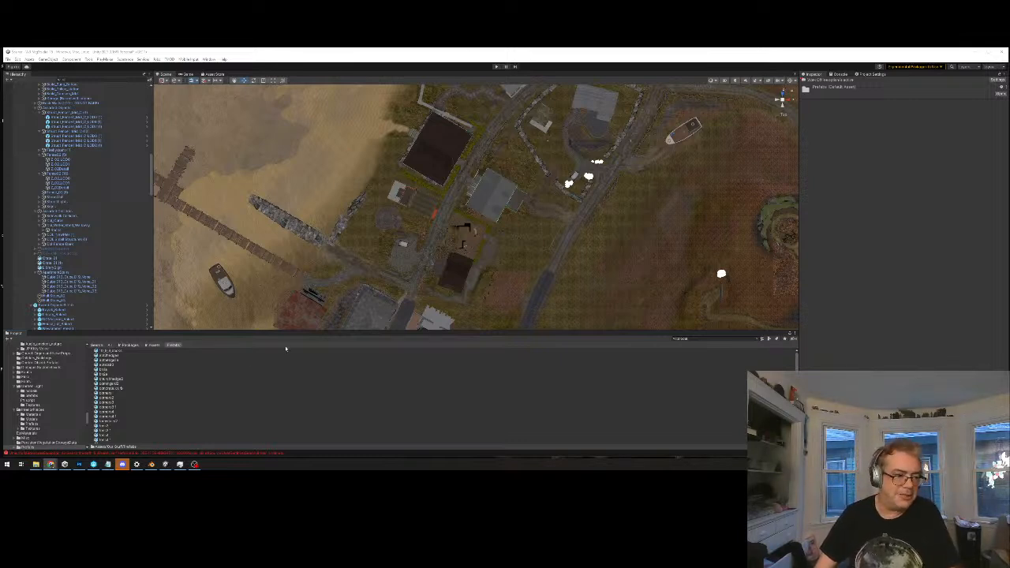
scroll(248, 398, down, 2)
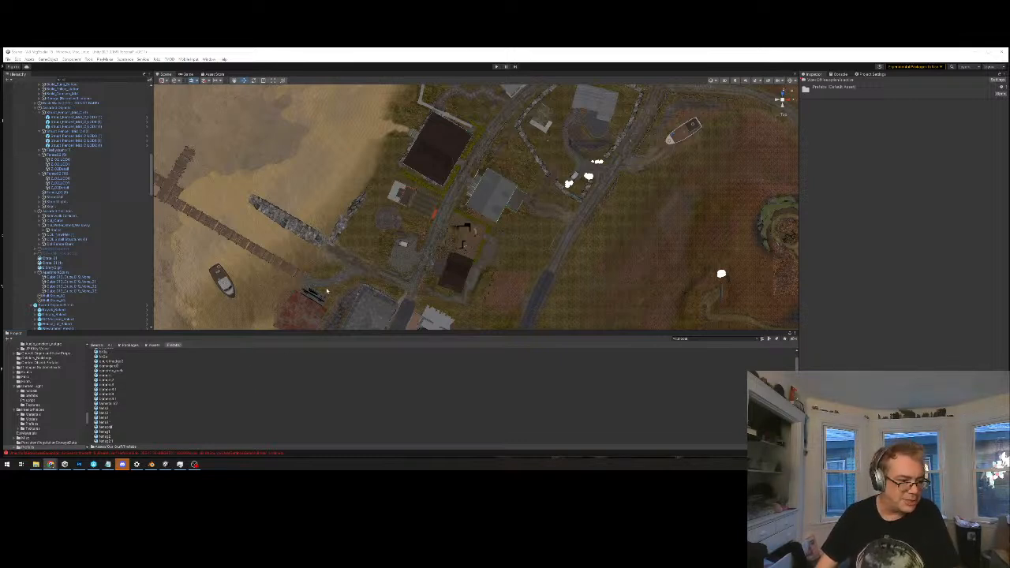
Preview the dock model and the first two hedge models in the prefab list to identify where they belong on the map
scroll(195, 382, up, 1)
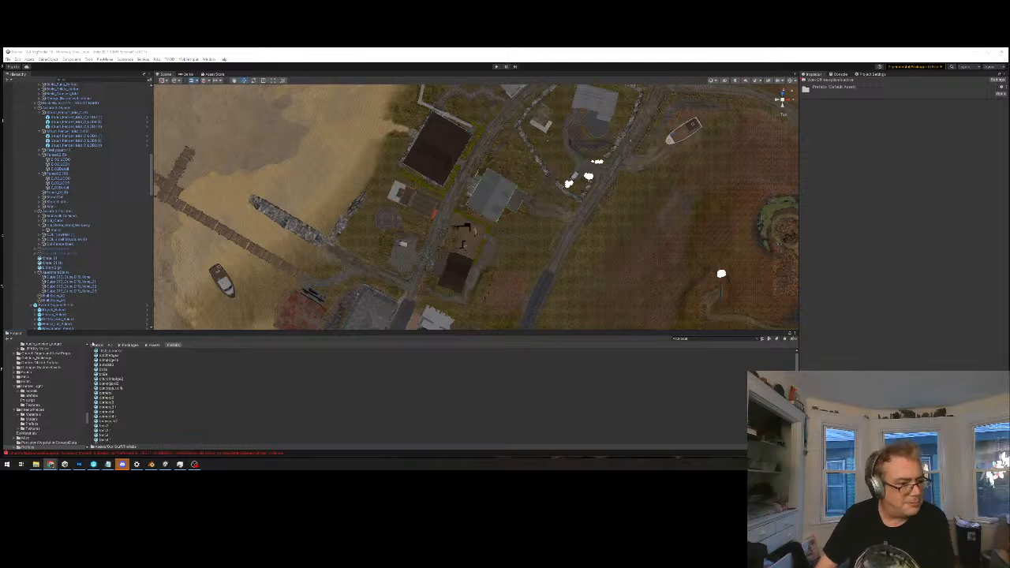
click(106, 351)
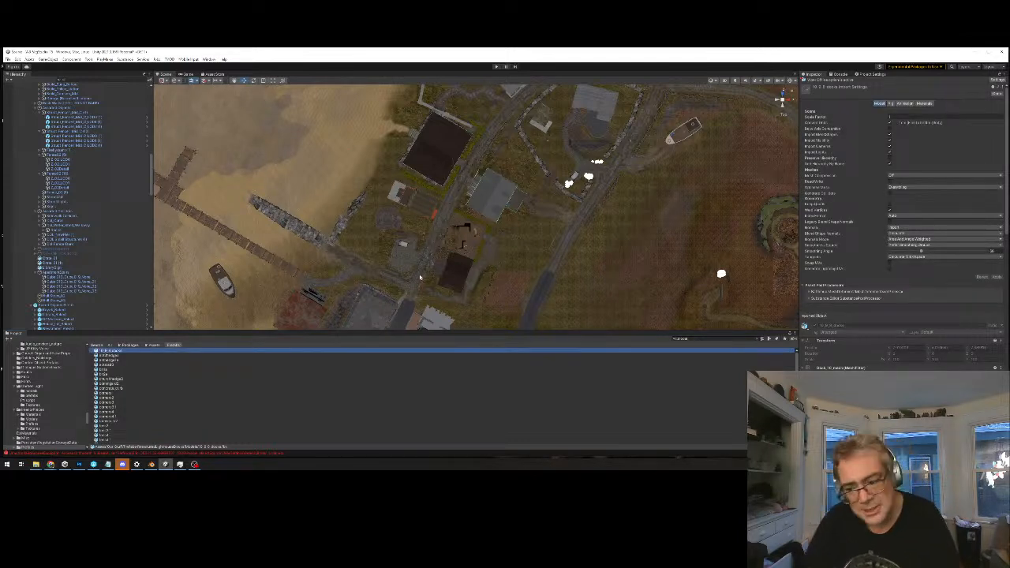
click(840, 367)
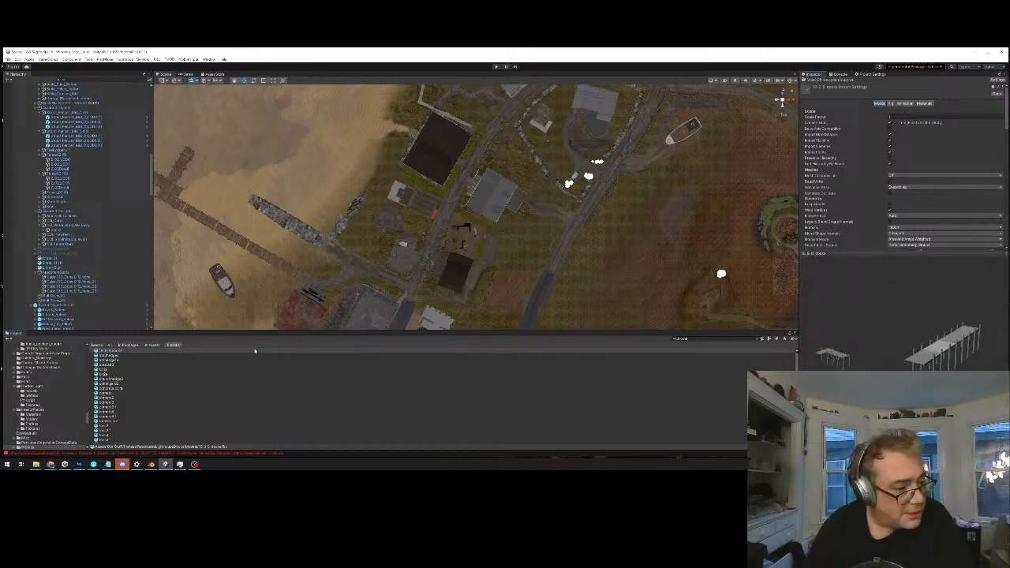
click(158, 356)
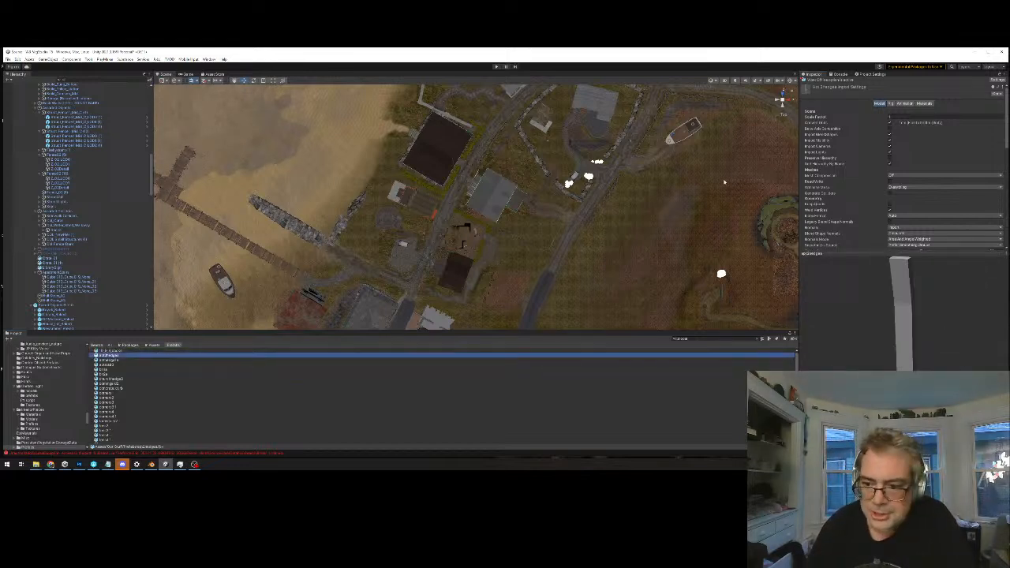
middle_drag(588, 183, 583, 236)
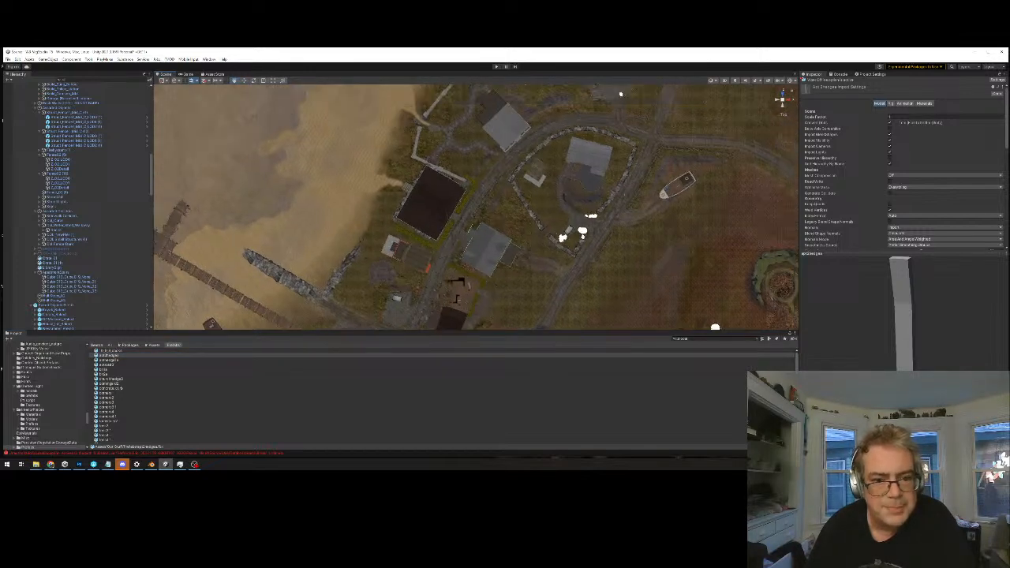
click(127, 361)
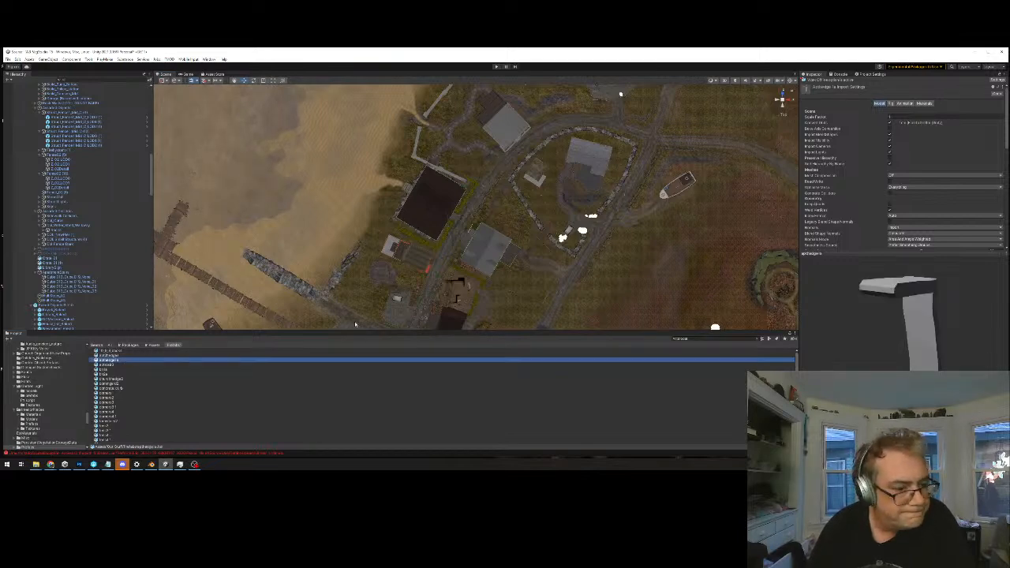
Find the last two house hedge models in the prefab list and place both L-shaped pieces around the dark-roofed beachside house
scroll(193, 403, down, 10)
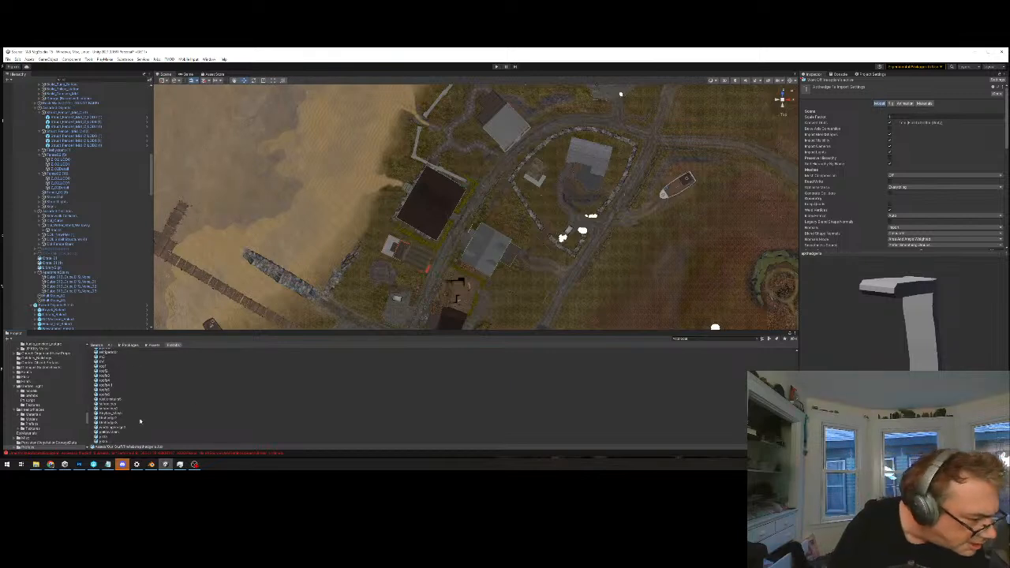
click(106, 432)
click(103, 441)
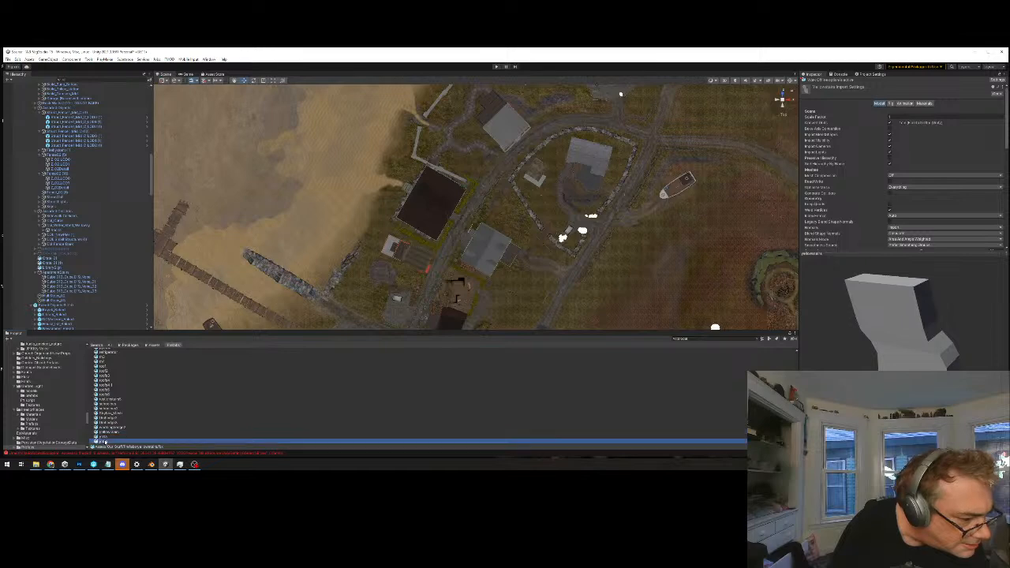
drag(104, 441, 392, 241)
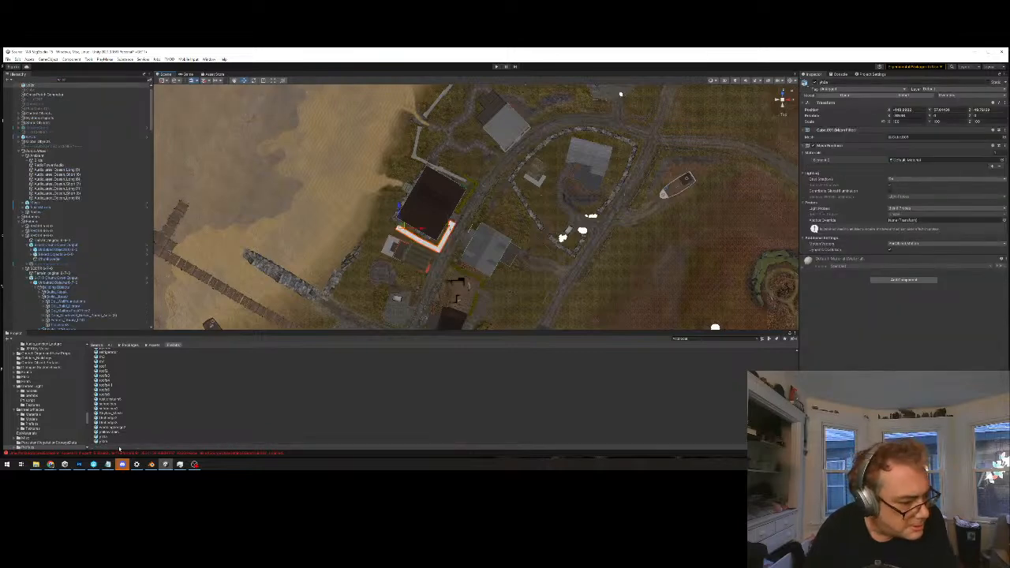
drag(103, 440, 451, 211)
key(ctrl+z)
drag(103, 439, 464, 218)
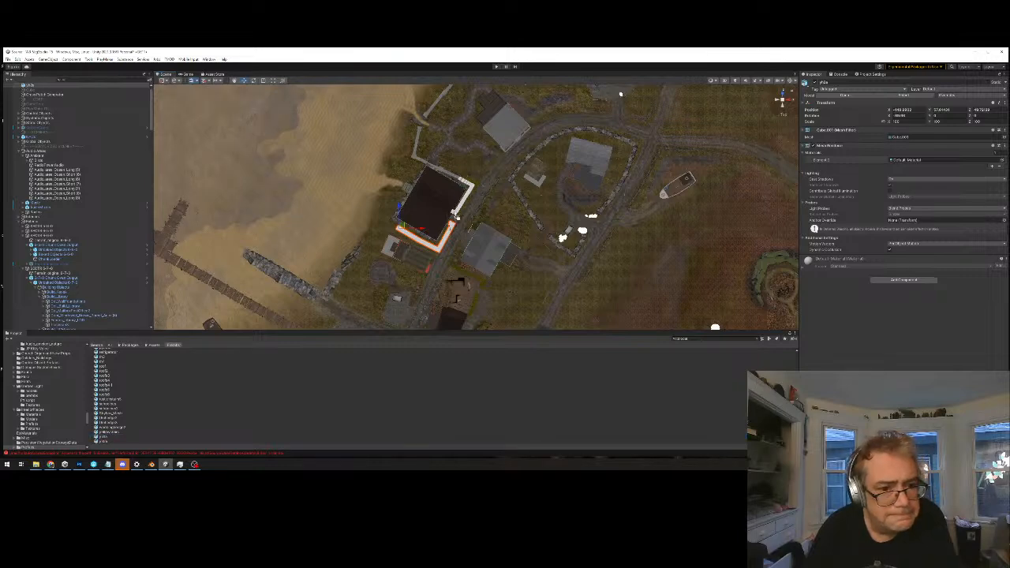
Check the placed hedge pieces against the chunk boundary by selecting the beachside terrain tile
click(458, 214)
middle_drag(559, 196, 597, 161)
scroll(513, 260, up, 4)
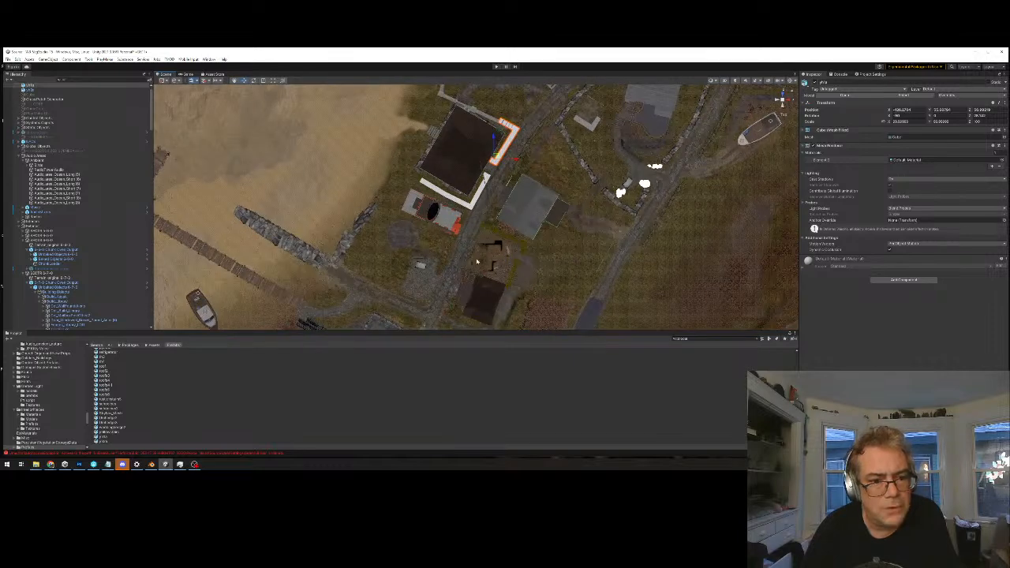
click(417, 242)
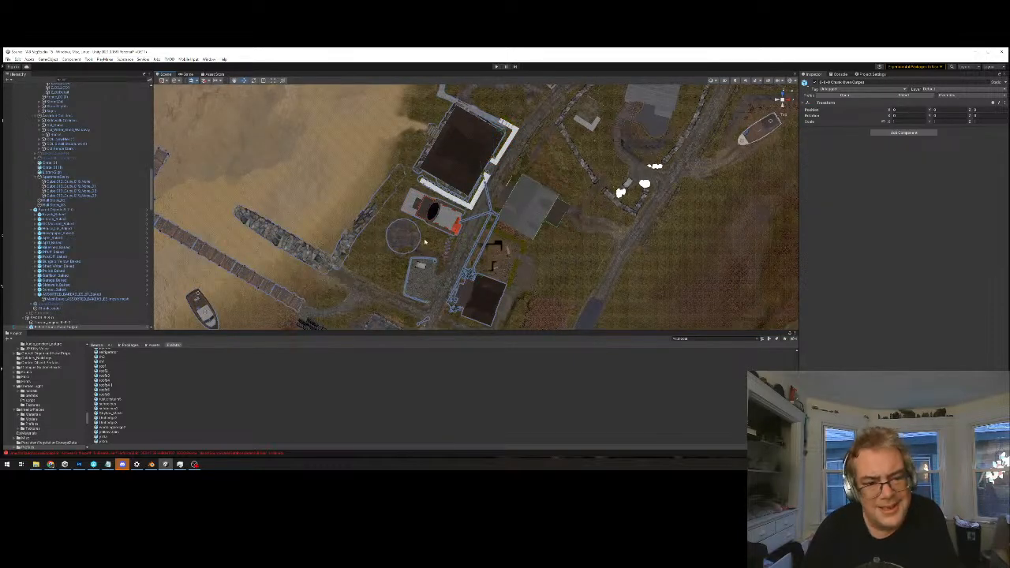
click(444, 240)
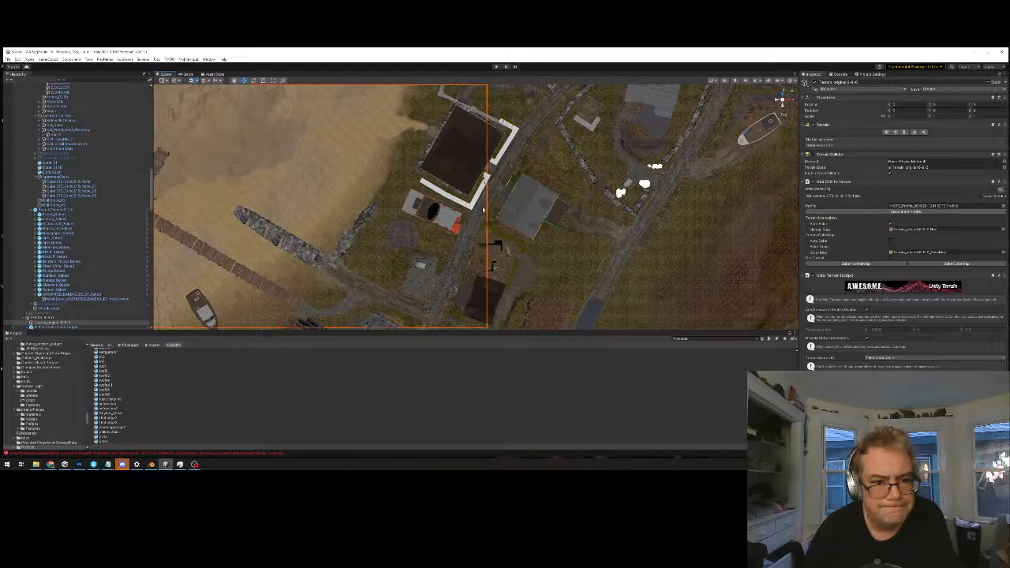
middle_drag(455, 274, 506, 238)
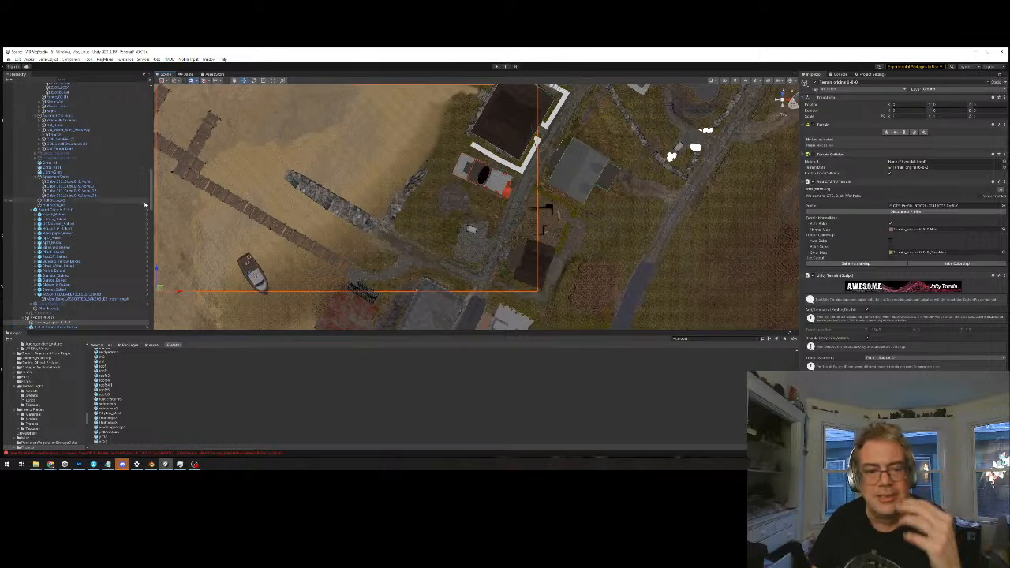
middle_drag(507, 176, 486, 188)
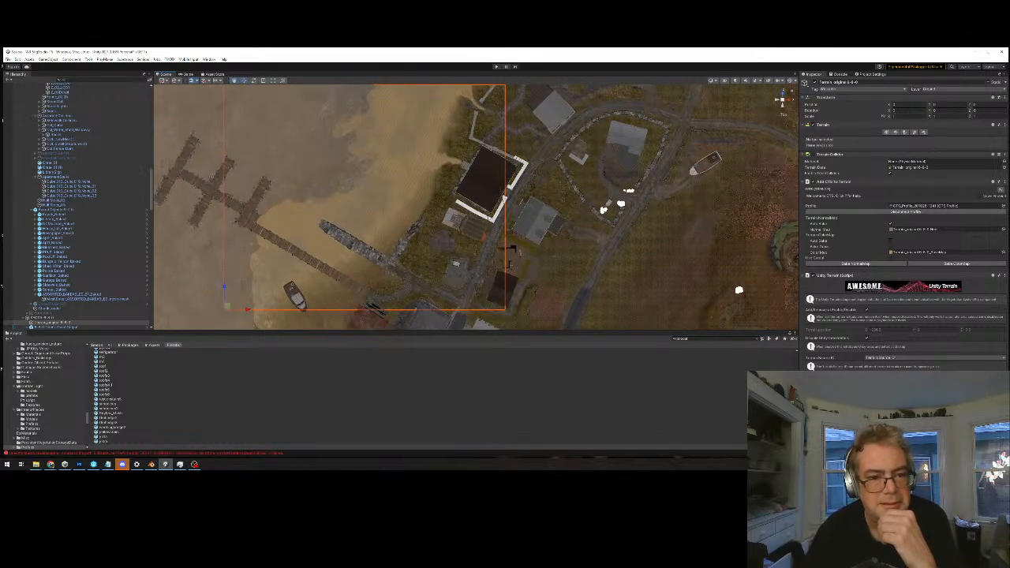
Move the L-shaped hedge piece beside the red building slightly toward the dark-roofed house and lower it to the ground
click(491, 216)
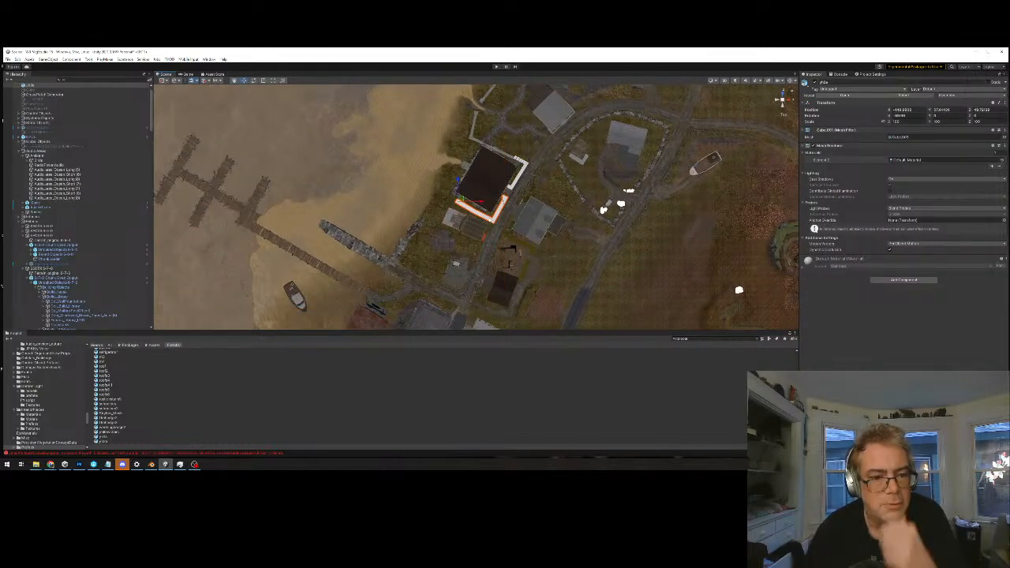
key(f)
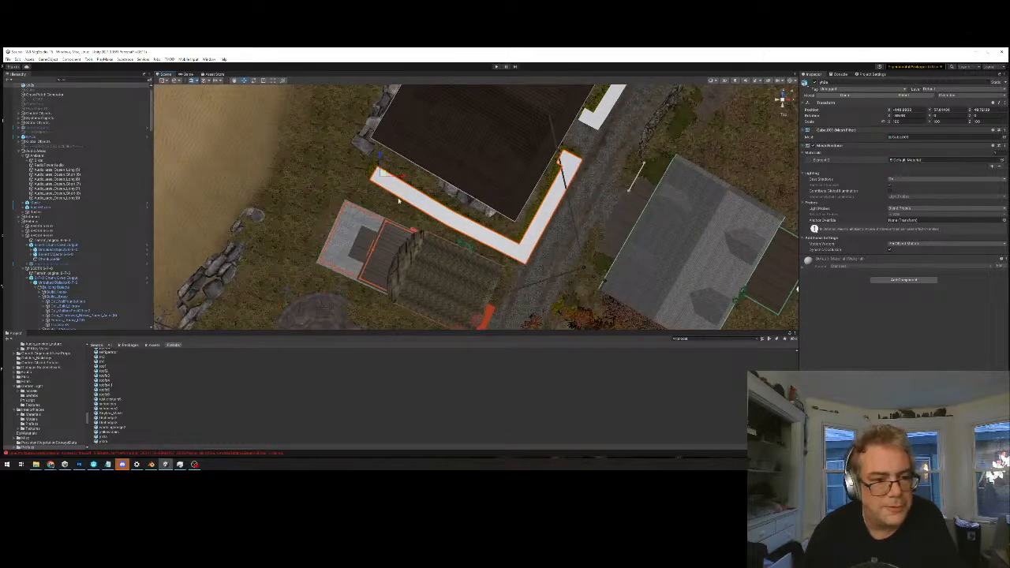
drag(381, 172, 377, 168)
alt+drag(576, 258, 519, 181)
alt+drag(526, 234, 521, 161)
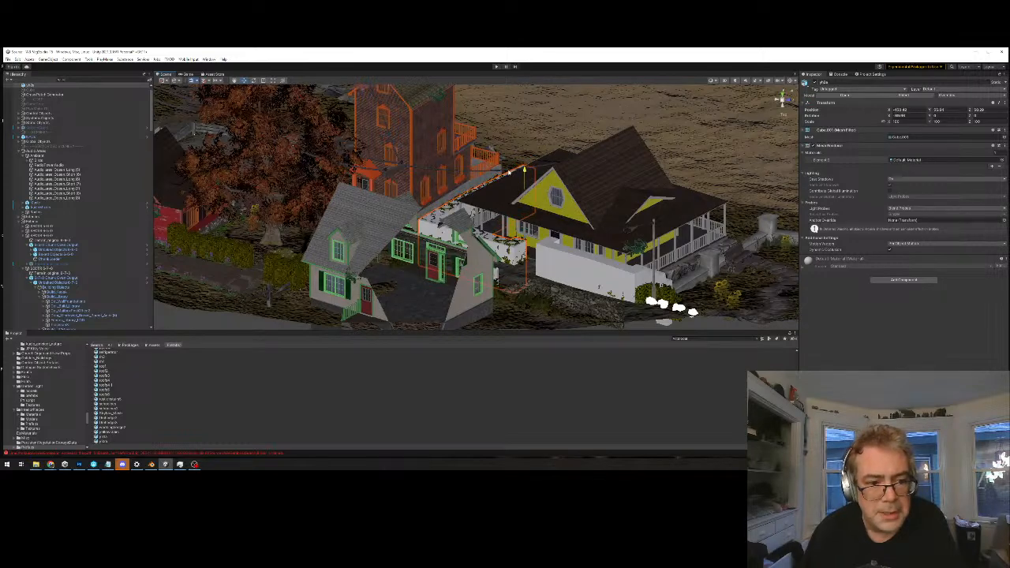
Examine the lowered hedge piece up close and from above to see how it covers the foliage
scroll(519, 171, up, 10)
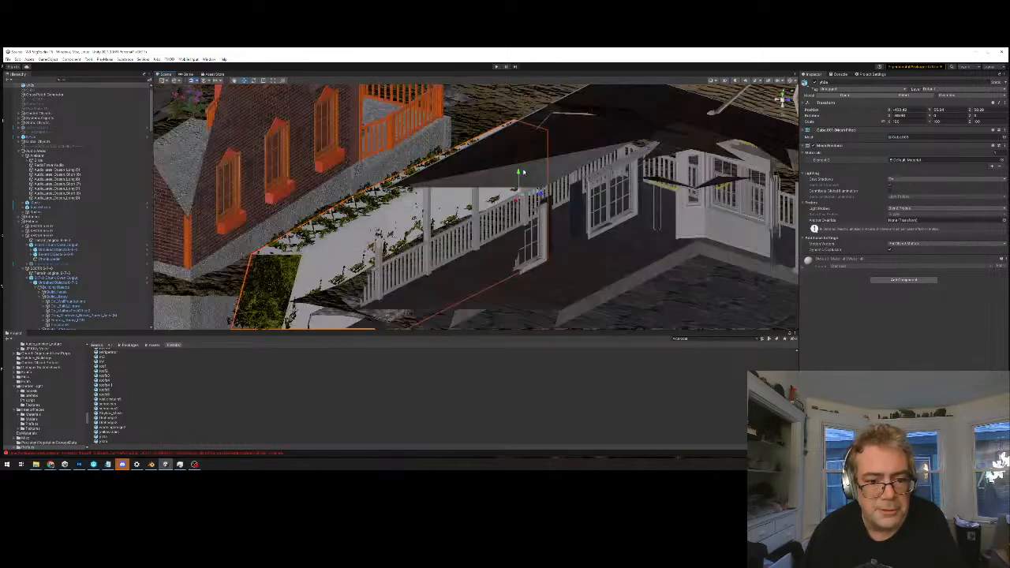
alt+drag(520, 171, 622, 243)
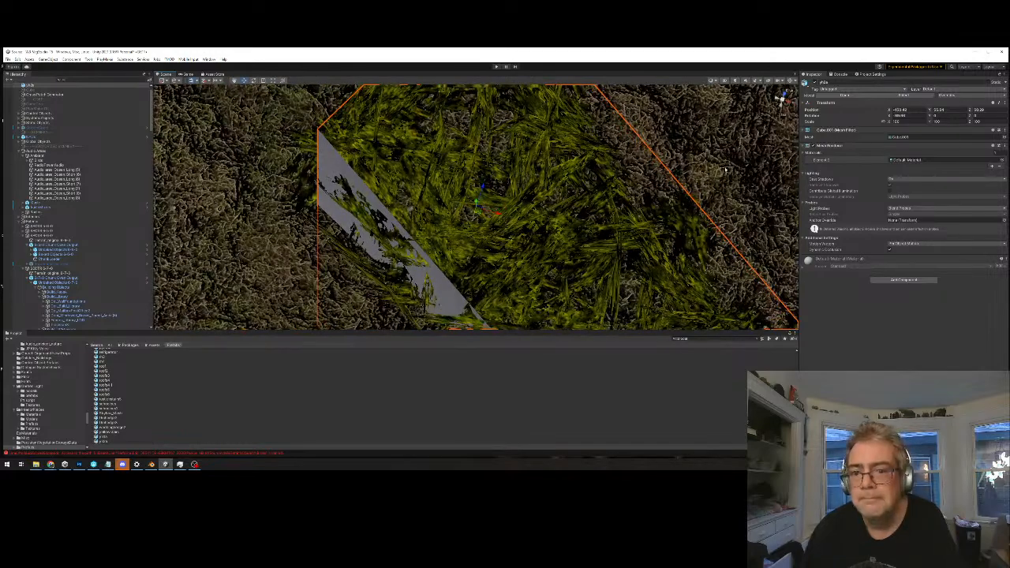
scroll(726, 169, up, 5)
scroll(526, 255, down, 10)
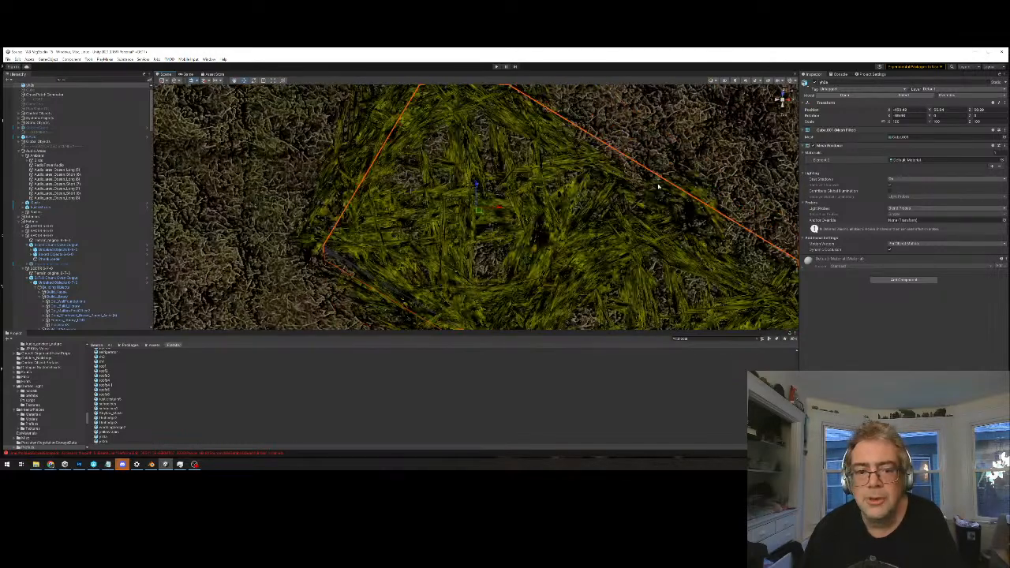
scroll(526, 255, down, 3)
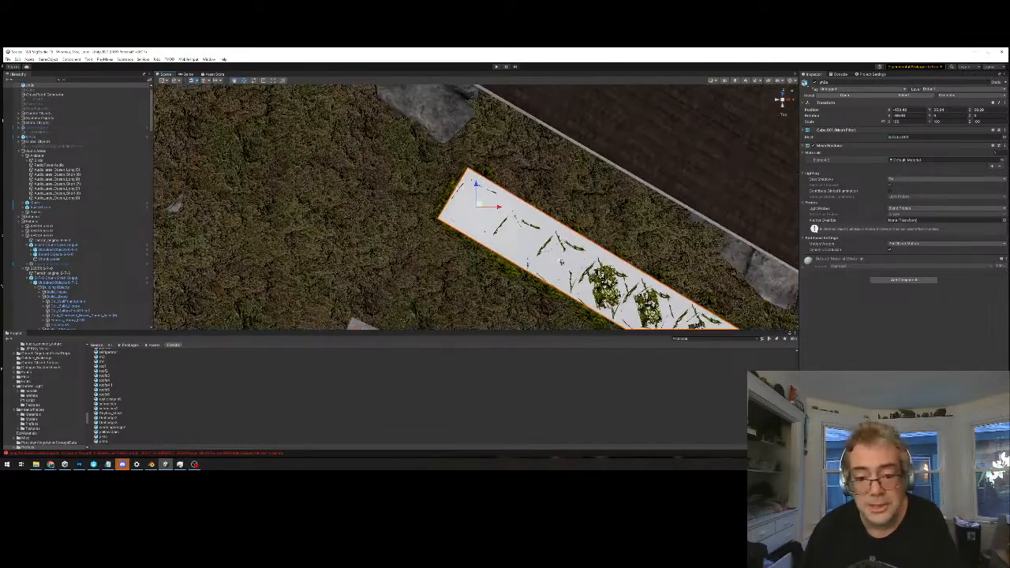
middle_drag(705, 248, 513, 187)
scroll(513, 187, down, 6)
scroll(513, 187, down, 8)
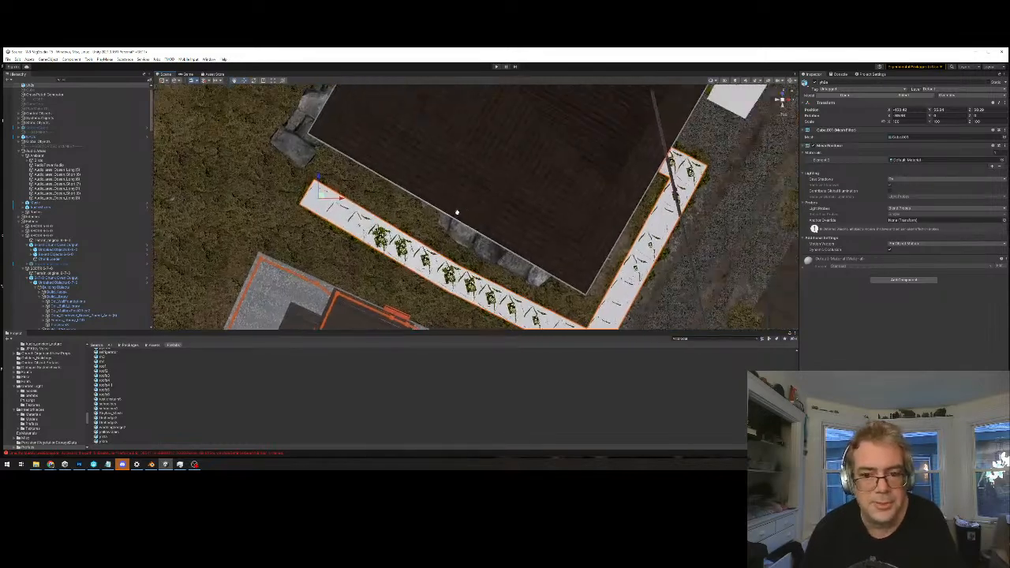
scroll(513, 187, down, 2)
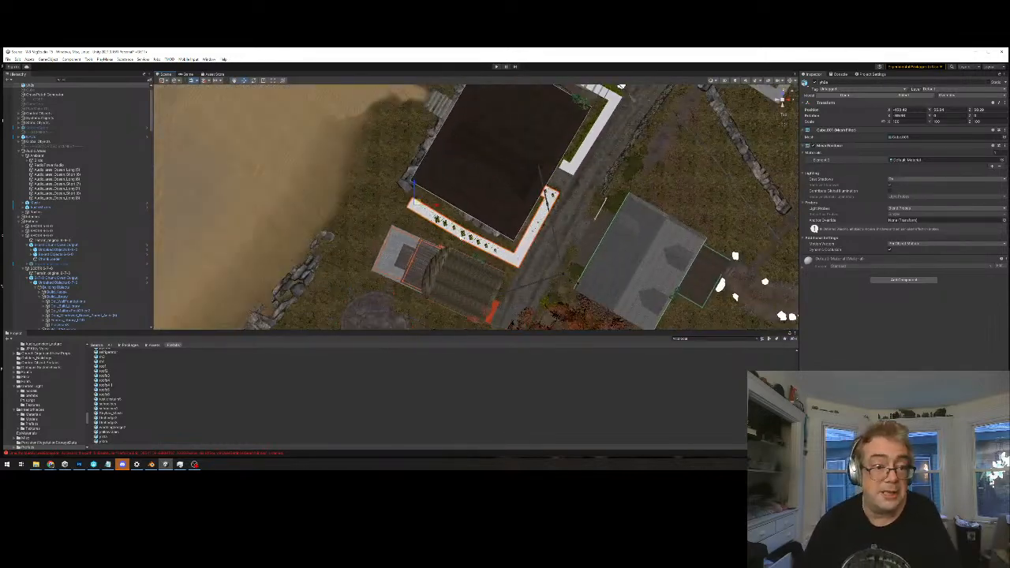
Reselect the beachside terrain tile and examine where its edge runs past the hedge and neighbouring buildings
click(388, 220)
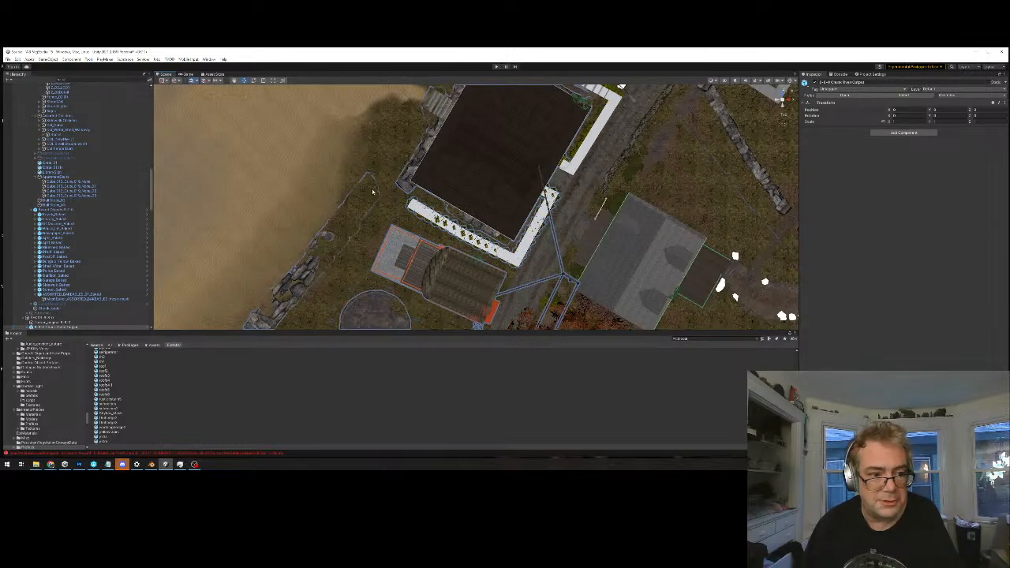
click(389, 171)
scroll(389, 171, down, 3)
middle_drag(465, 235, 477, 232)
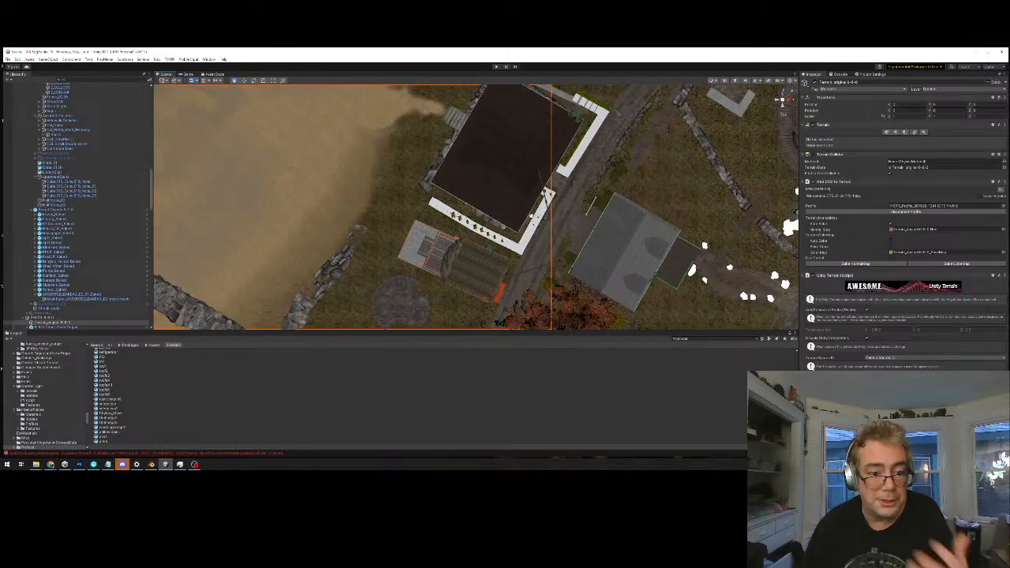
scroll(477, 232, down, 6)
middle_drag(503, 272, 580, 161)
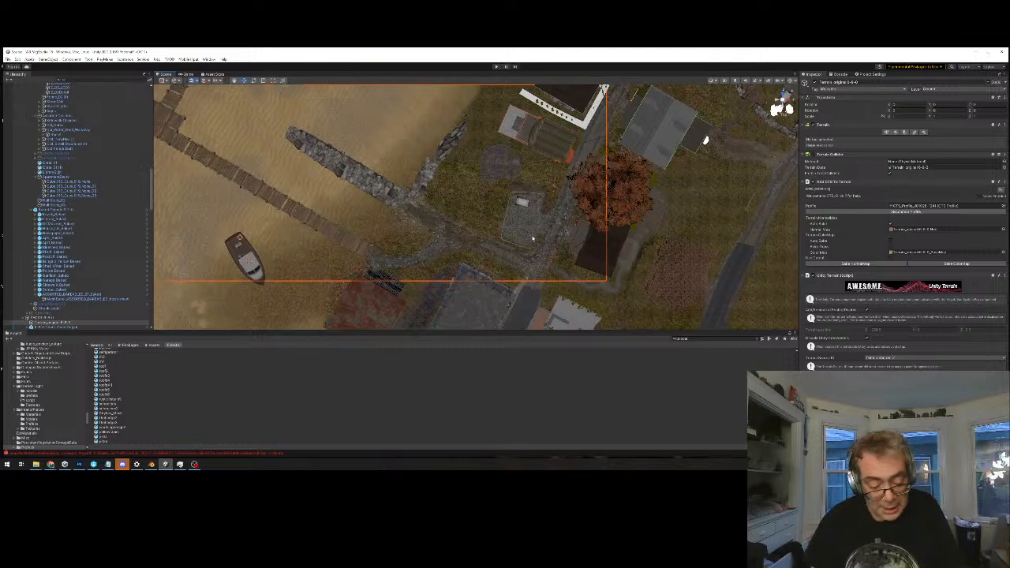
middle_drag(527, 157, 449, 236)
scroll(499, 222, up, 2)
Lower the L-shaped hedge piece slightly so more foliage pokes through, and return to the top view of the village
click(510, 203)
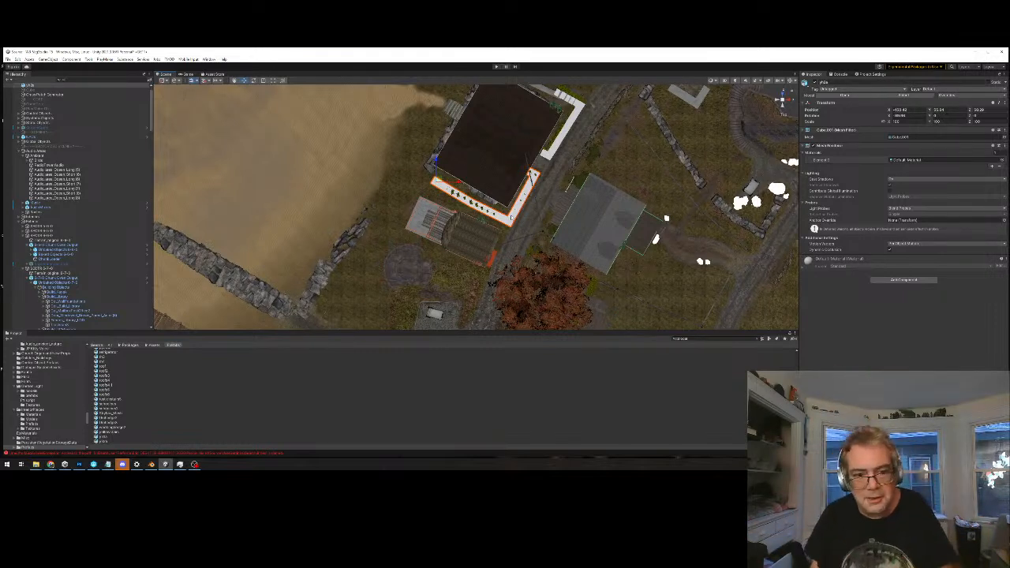
scroll(521, 219, up, 6)
alt+drag(566, 259, 392, 188)
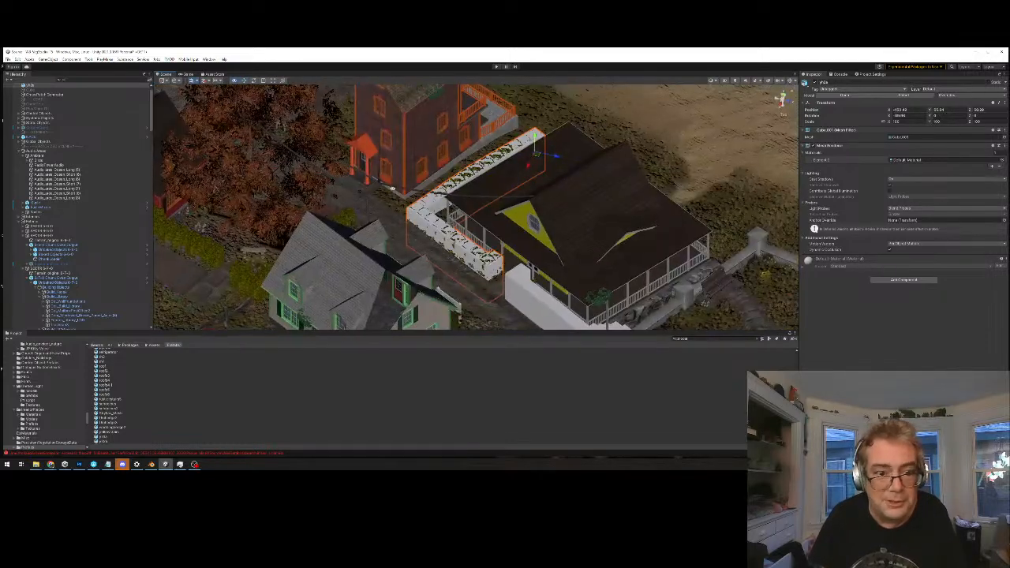
drag(535, 137, 535, 139)
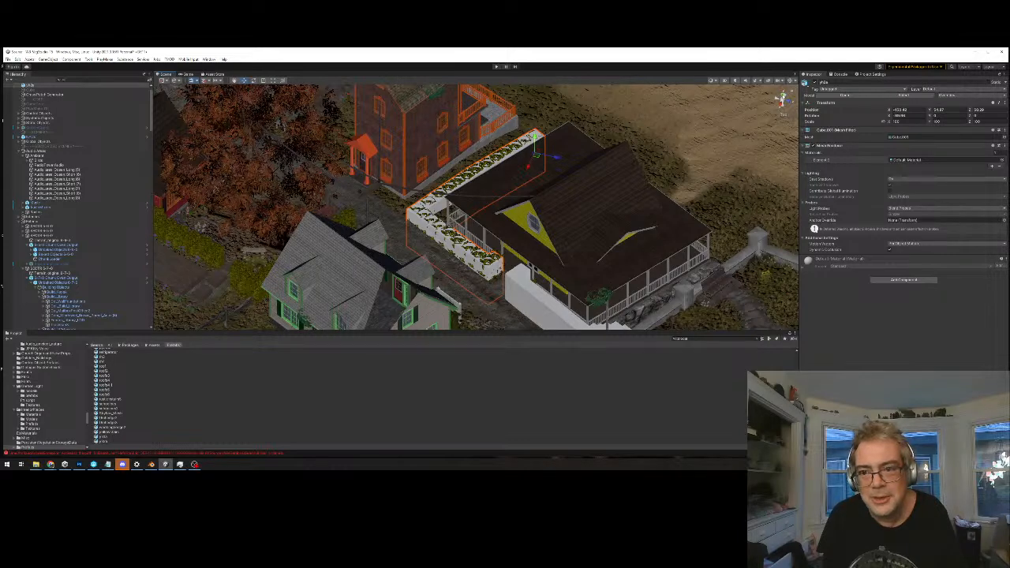
click(783, 95)
scroll(558, 274, down, 10)
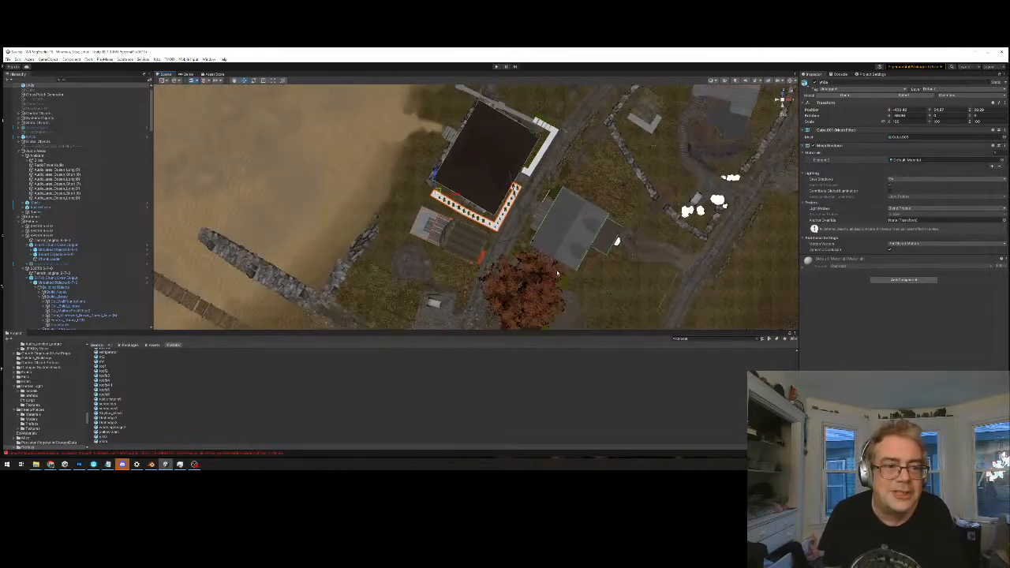
scroll(557, 273, down, 5)
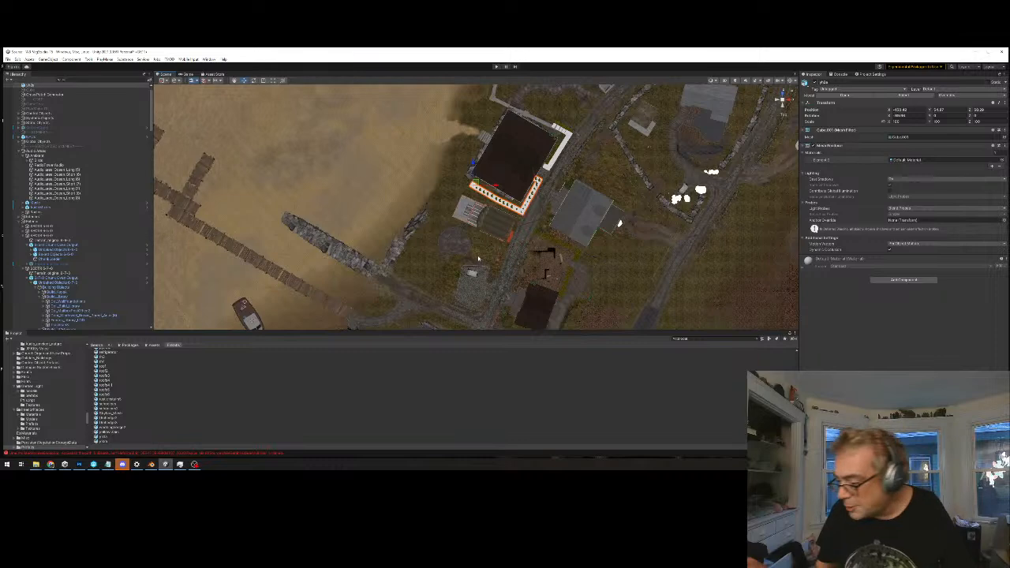
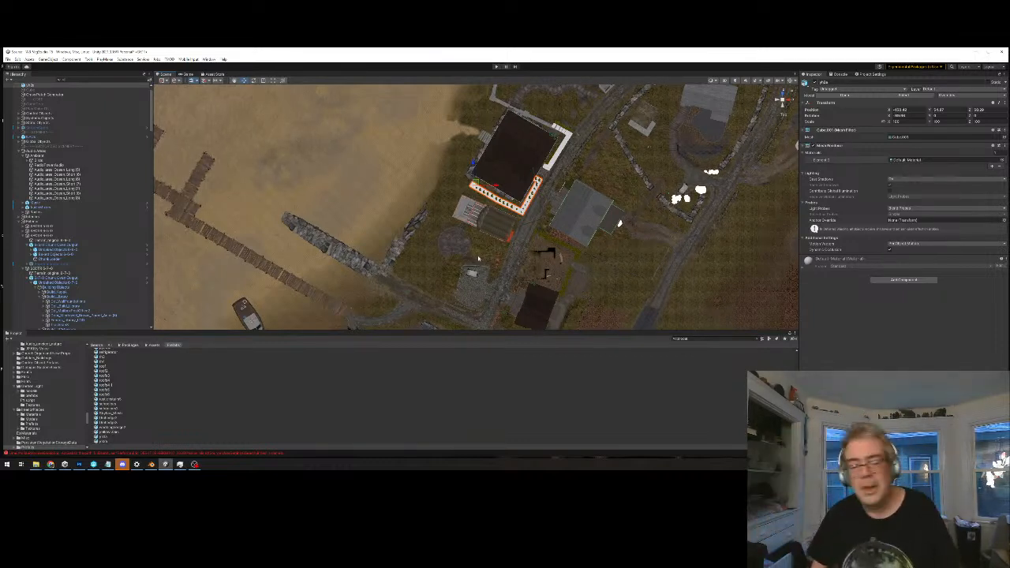
Examine the L-shaped hedge piece along the dark-roofed building from ground level and above, including its surroundings
key(f)
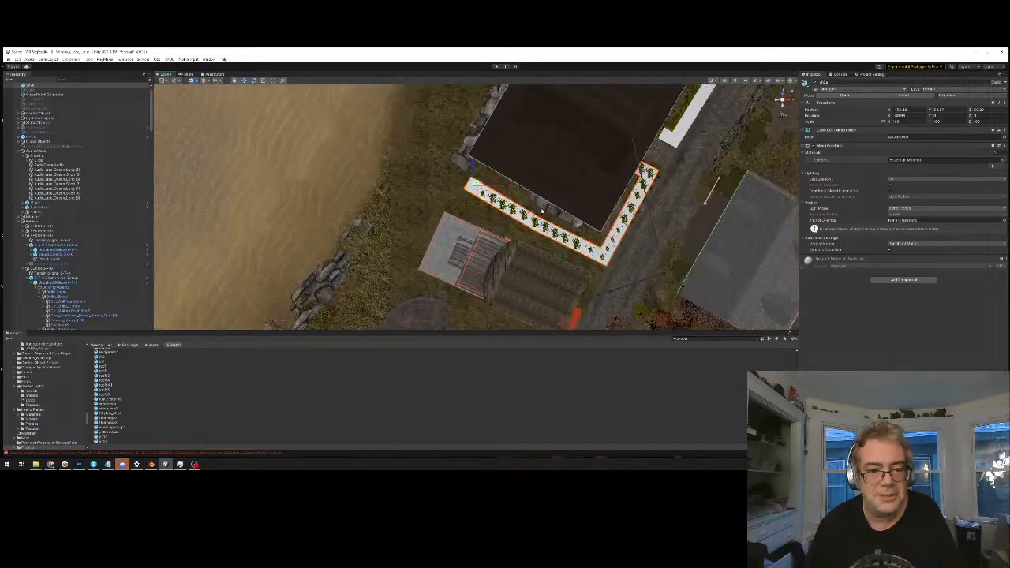
alt+drag(627, 217, 507, 155)
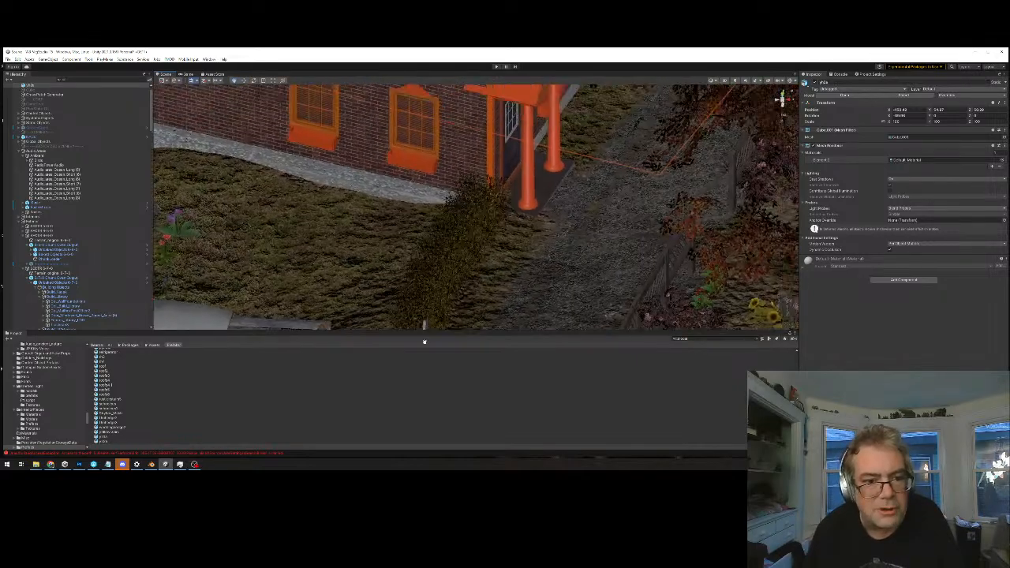
alt+drag(619, 149, 560, 199)
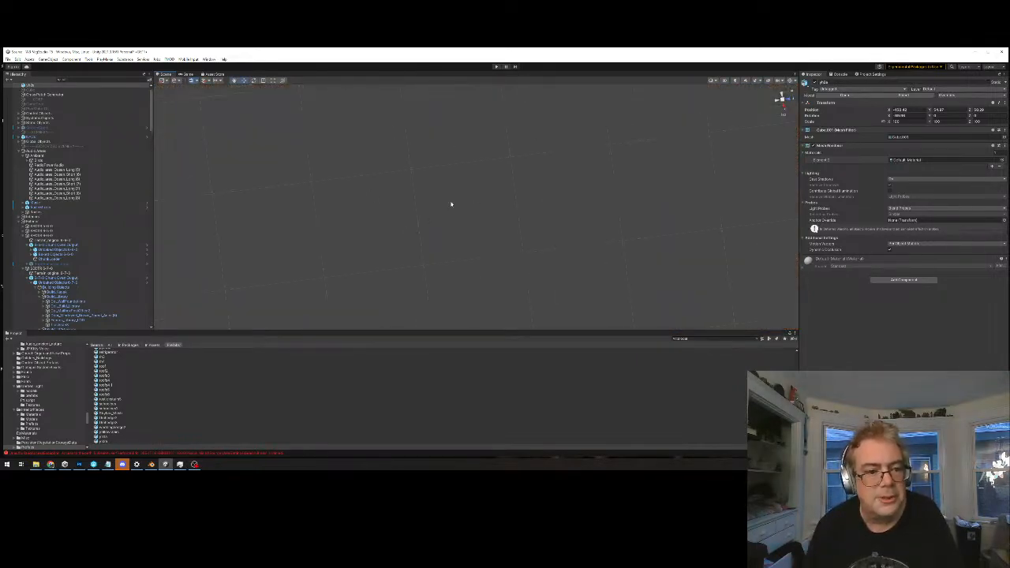
alt+drag(492, 214, 549, 241)
scroll(518, 255, down, 5)
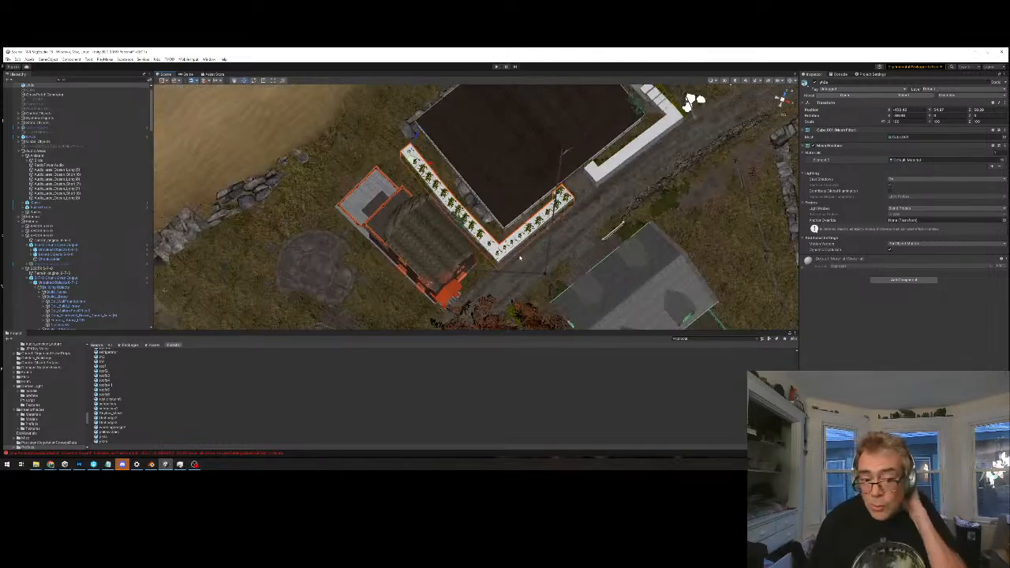
middle_drag(430, 300, 465, 122)
scroll(464, 121, down, 3)
middle_drag(448, 202, 495, 273)
Select the beachside terrain tile and check from an angle and from above where its edge crosses the hedge piece
click(425, 168)
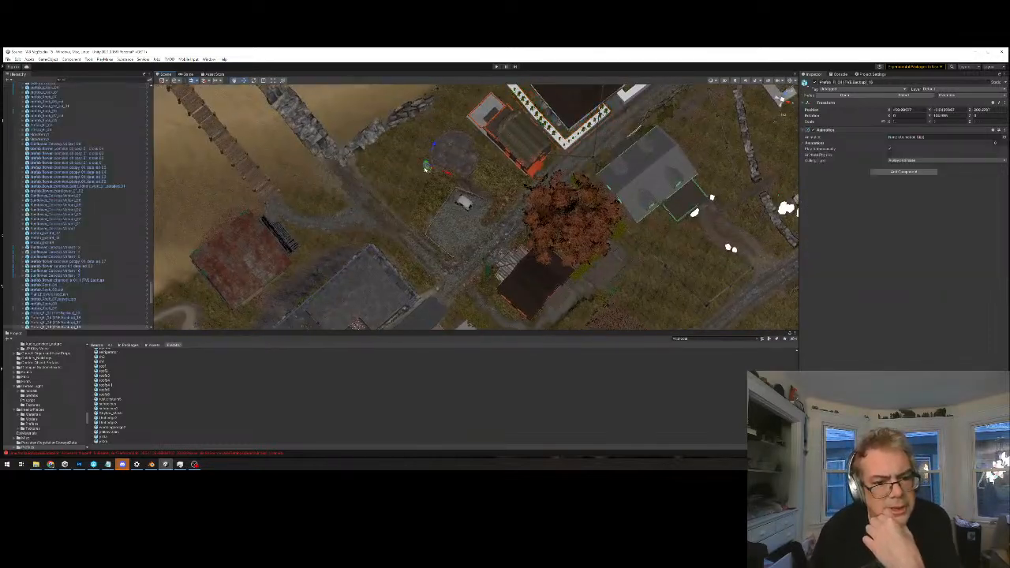
click(396, 196)
middle_drag(507, 216, 422, 260)
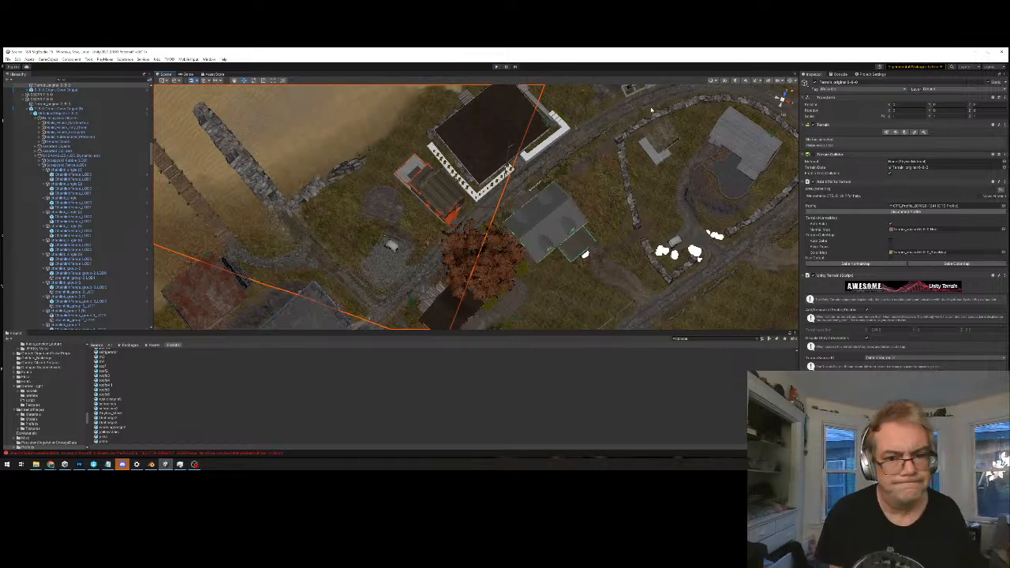
alt+drag(465, 228, 497, 167)
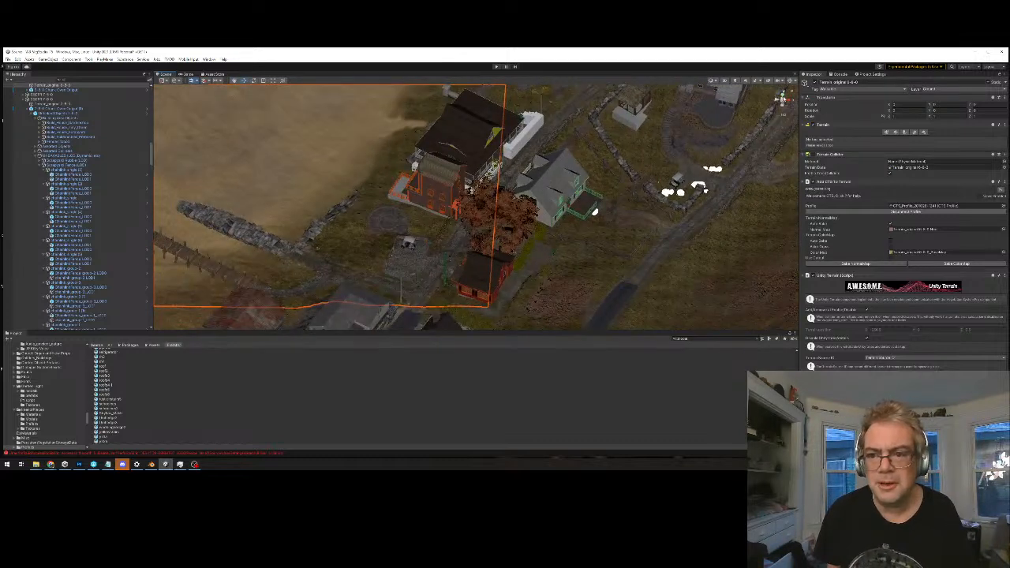
click(782, 93)
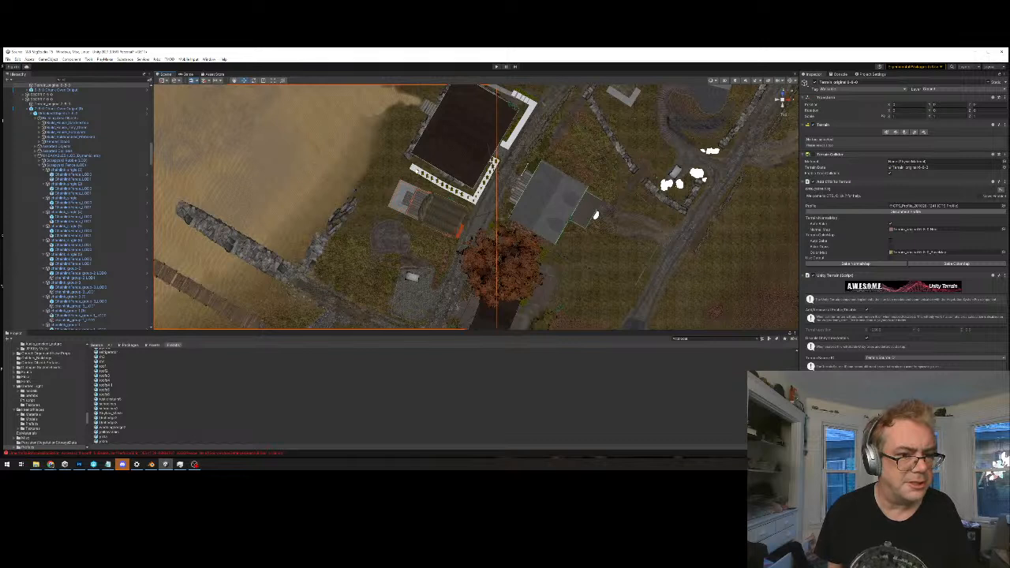
Remove the L-shaped hedge piece beside the dark-roofed building from the scene
click(472, 194)
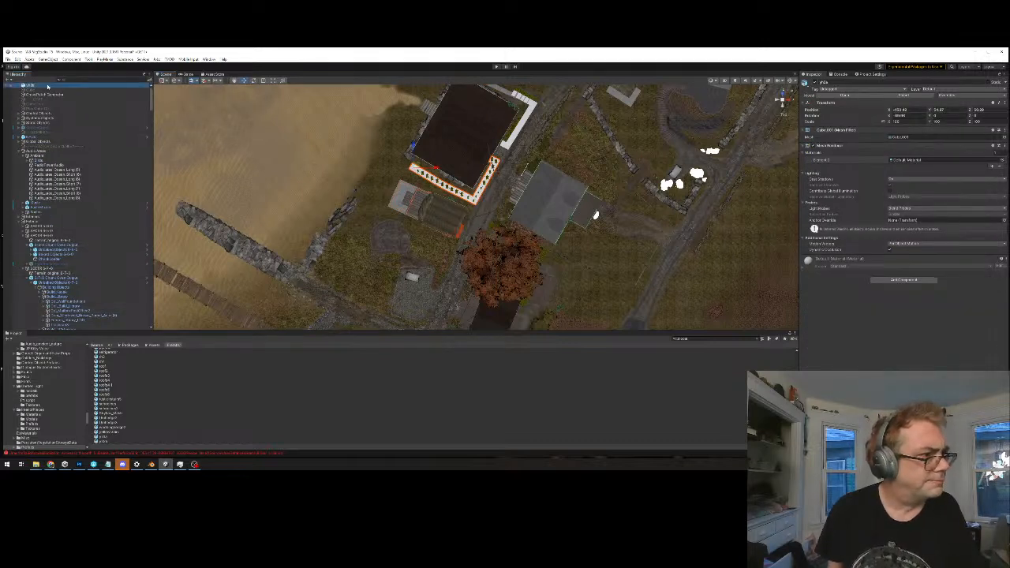
middle_drag(476, 191, 466, 199)
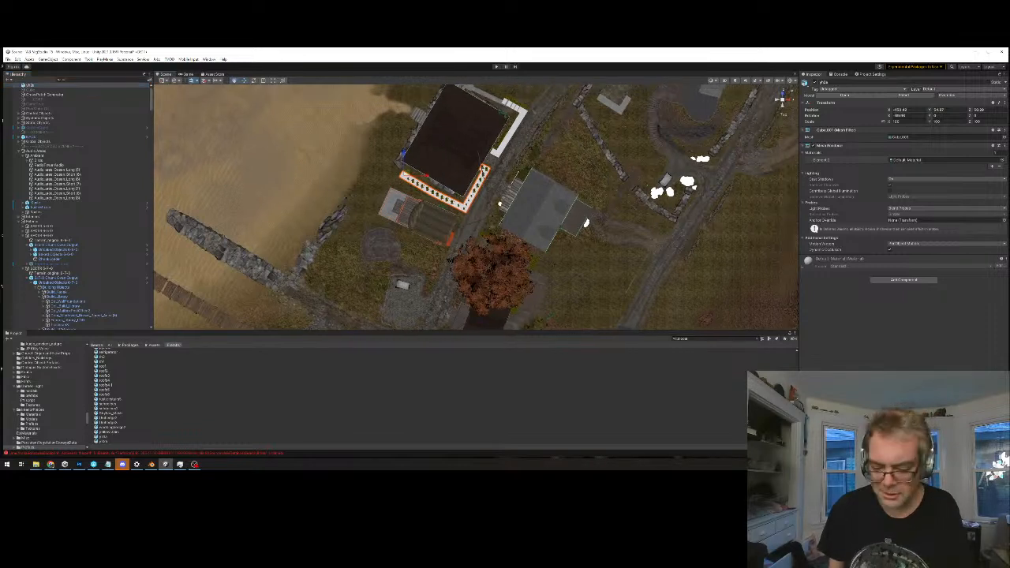
key(Delete)
Locate the chunk output group for the foliage around the dark-roofed building, and expand it down to the contents of its Unbaked Objects group
click(436, 174)
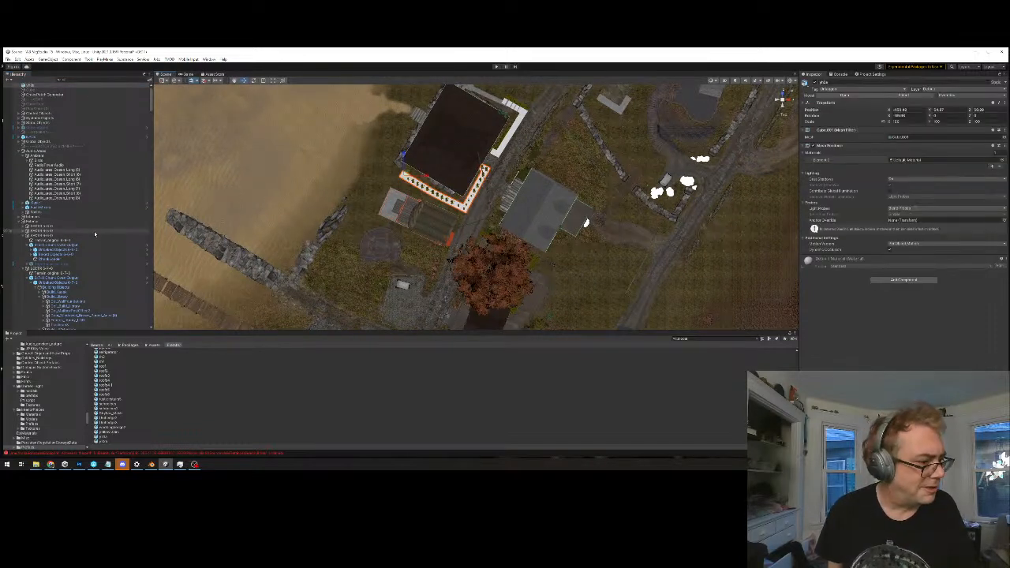
click(423, 172)
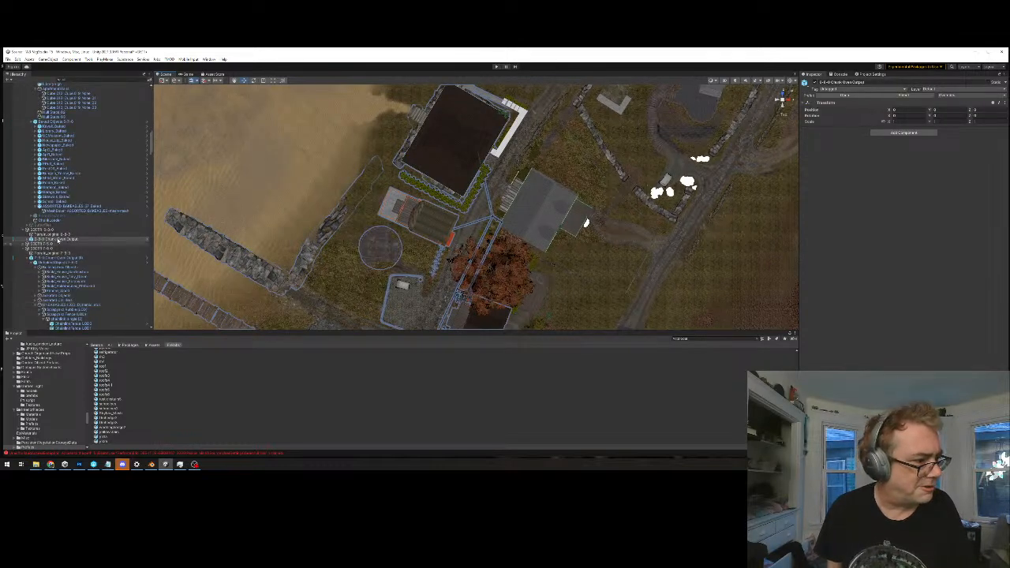
click(28, 239)
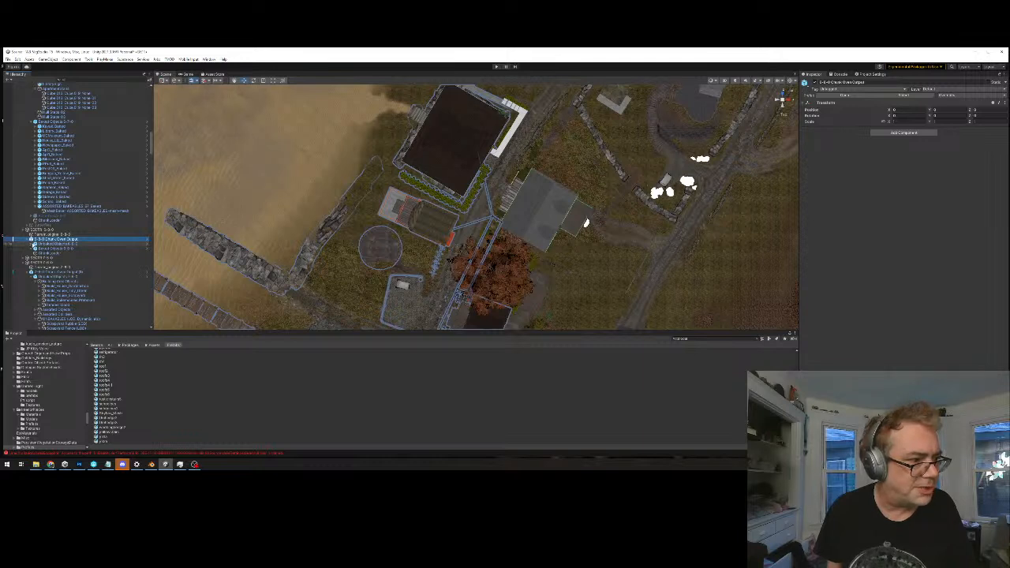
click(32, 245)
click(63, 244)
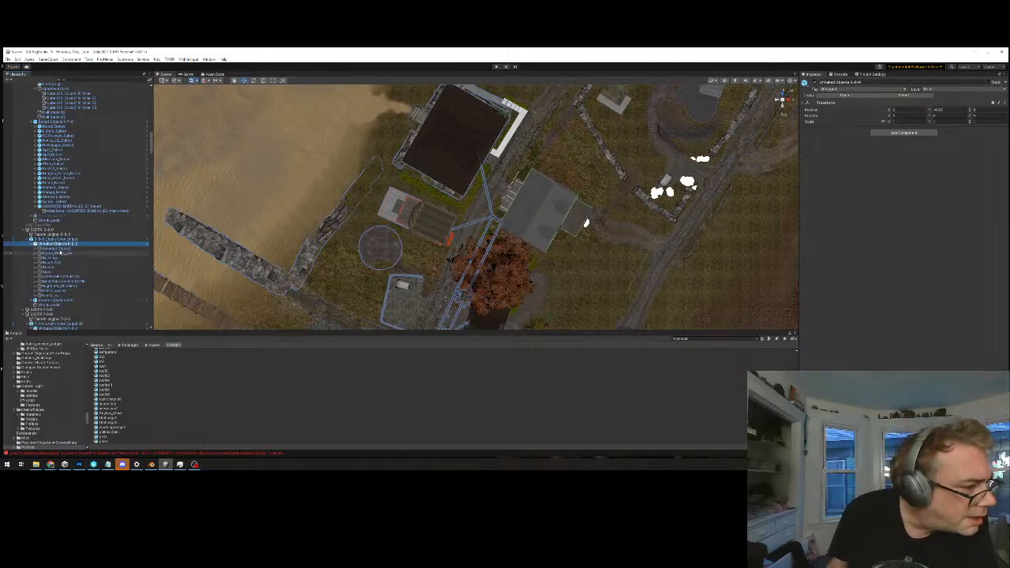
Undo back through the recent selections and the removal of the L-shaped hedge piece
click(578, 123)
key(ctrl+z)
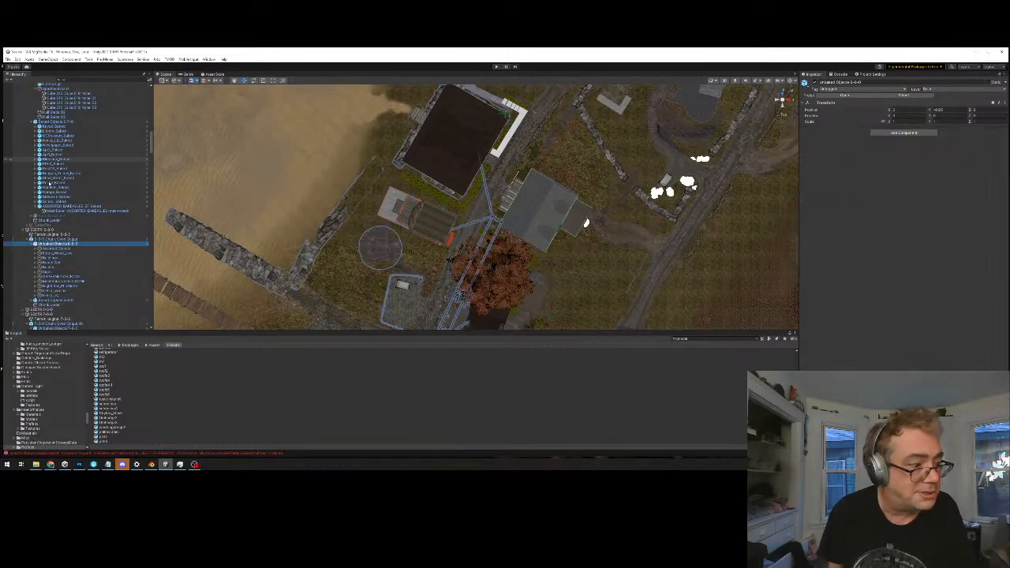
click(41, 229)
key(ctrl+z)
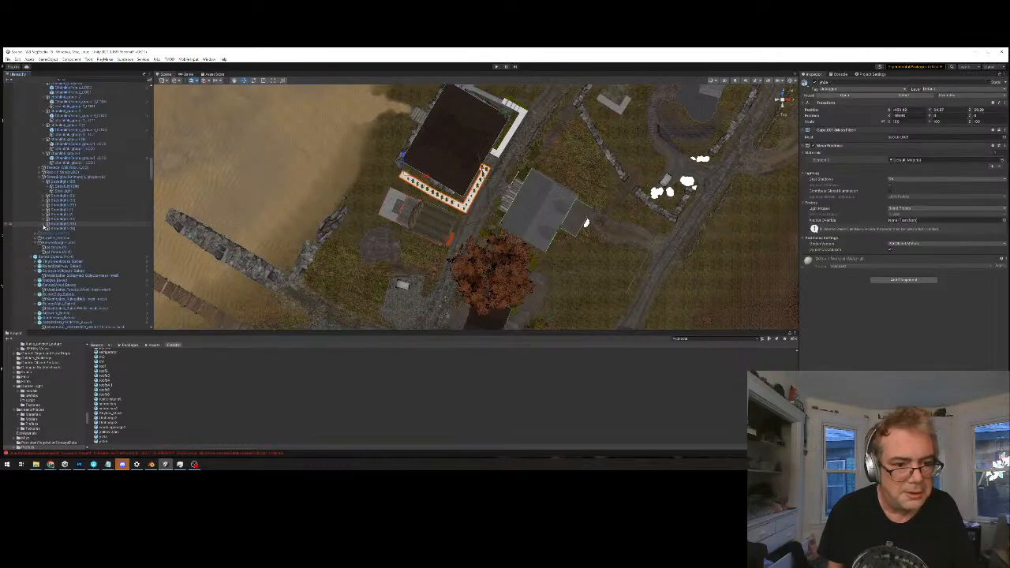
Paste a copy of the L-shaped hedge piece into the Unbaked Objects group of the chunk containing the dark-roofed building
scroll(84, 167, up, 12)
scroll(108, 187, up, 3)
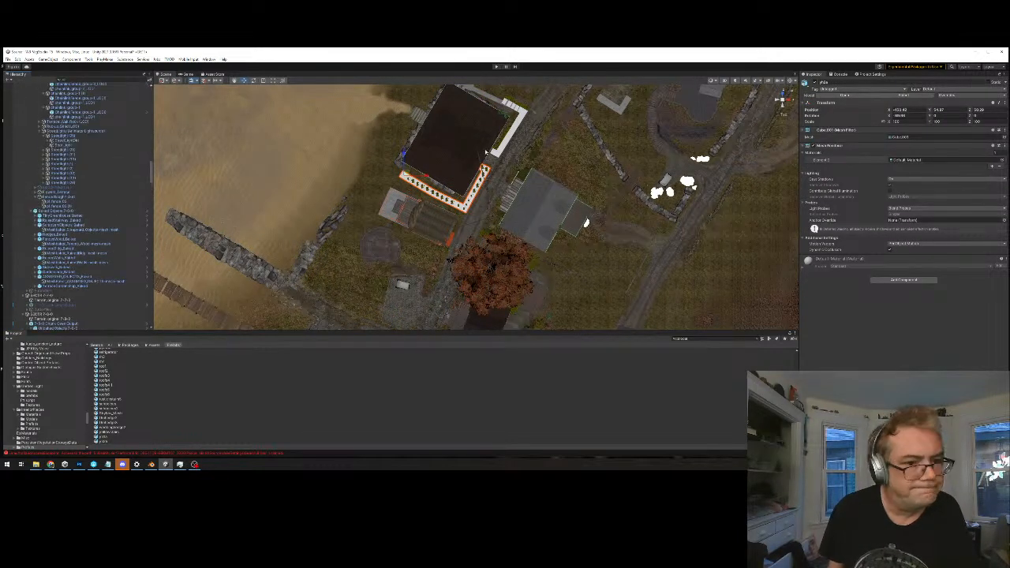
click(451, 159)
scroll(101, 145, up, 4)
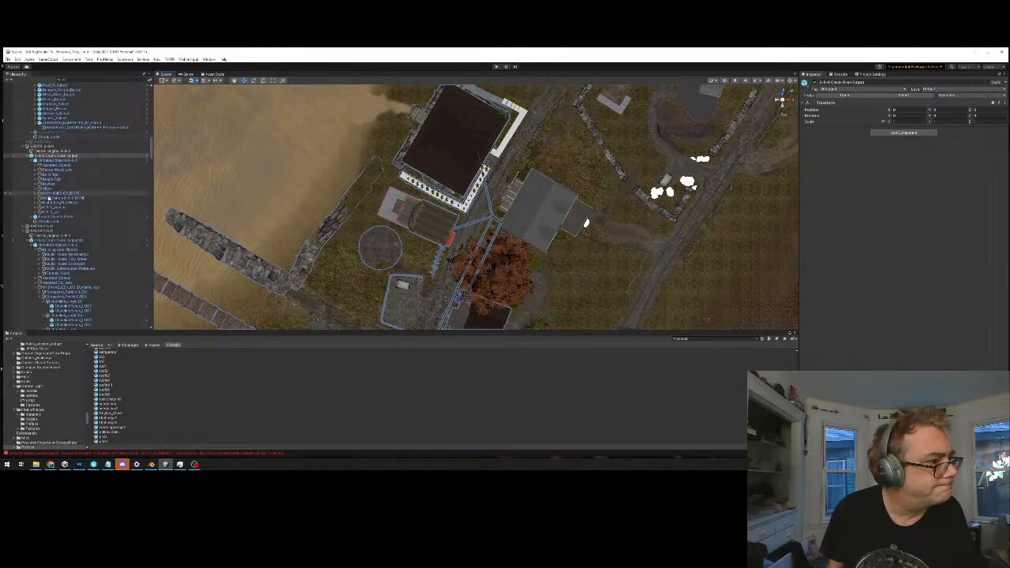
click(56, 166)
key(ctrl+v)
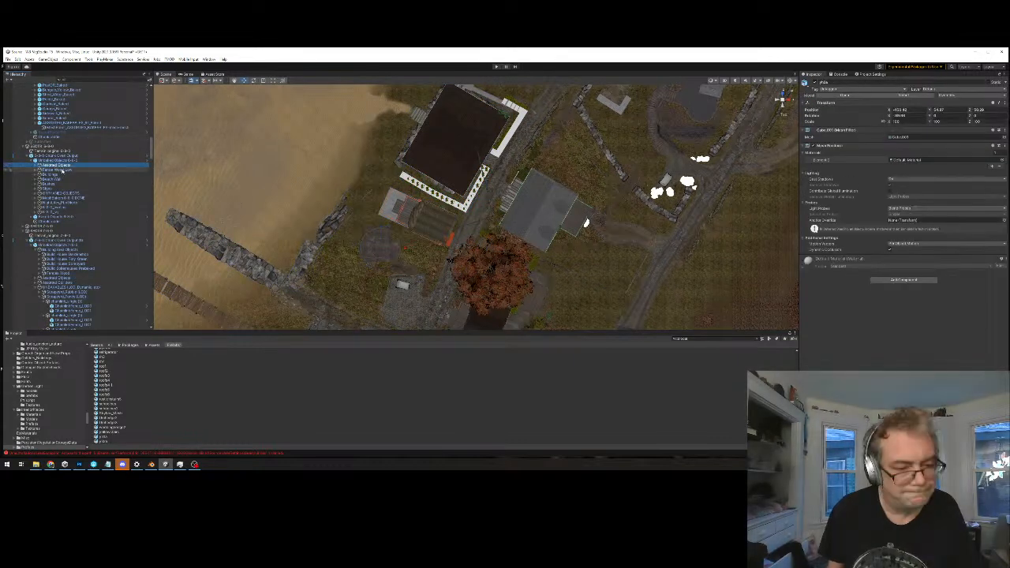
Move the pasted hedge piece from the sea to the corner of the dark-roofed building in the village
scroll(500, 251, down, 12)
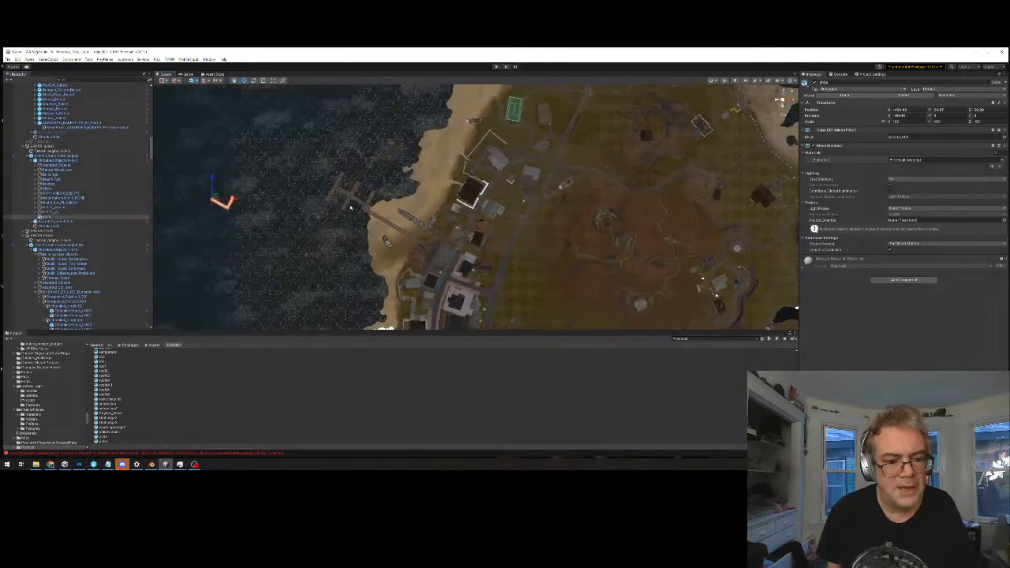
scroll(288, 197, down, 2)
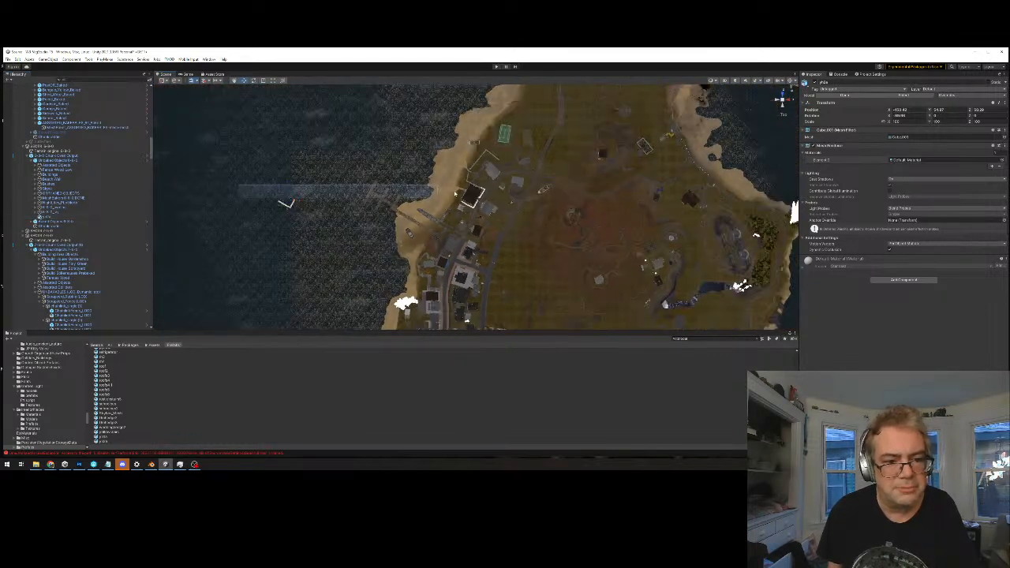
click(262, 194)
drag(284, 199, 463, 197)
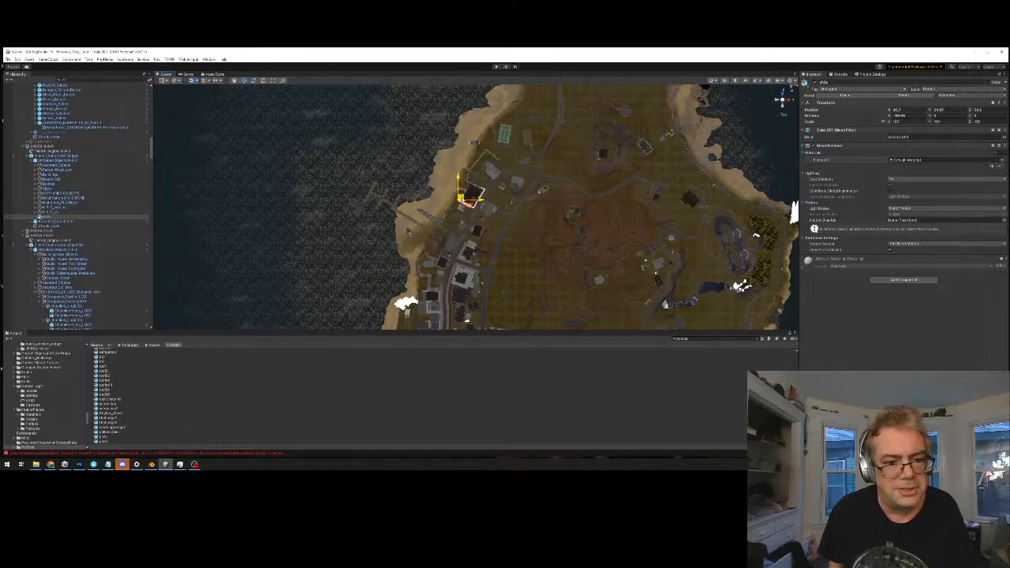
key(f)
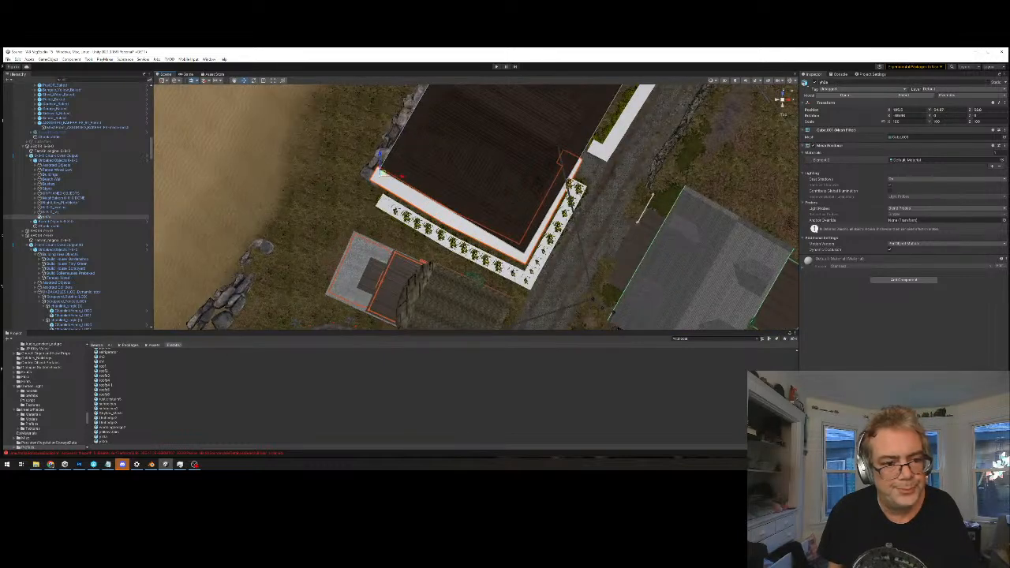
Align the pasted hedge piece with the original L-shaped hedge so it covers the same foliage strip
drag(386, 176, 390, 205)
scroll(391, 202, up, 8)
middle_drag(392, 199, 436, 208)
scroll(372, 202, up, 4)
middle_drag(361, 195, 418, 203)
scroll(402, 213, up, 2)
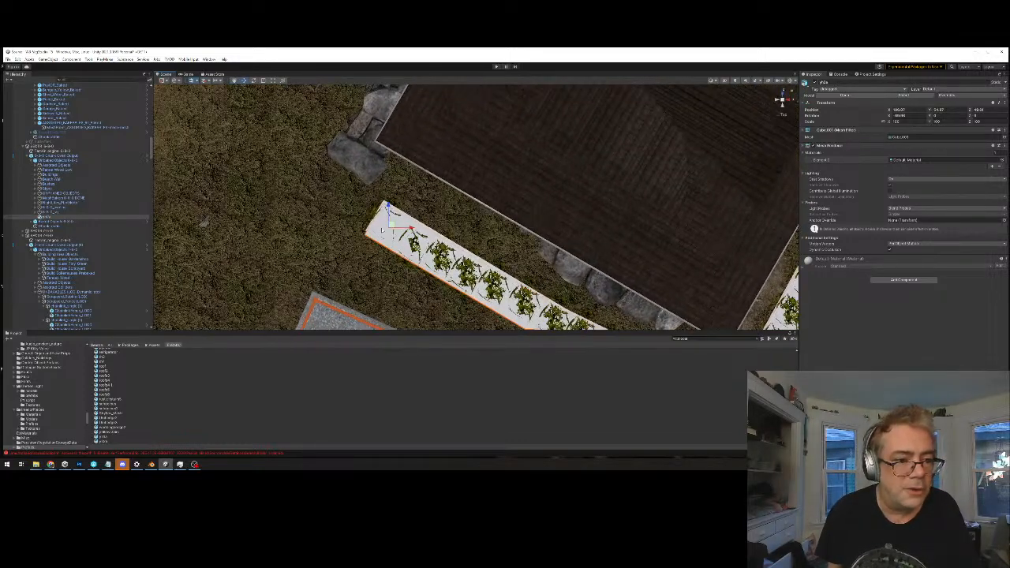
drag(392, 226, 393, 221)
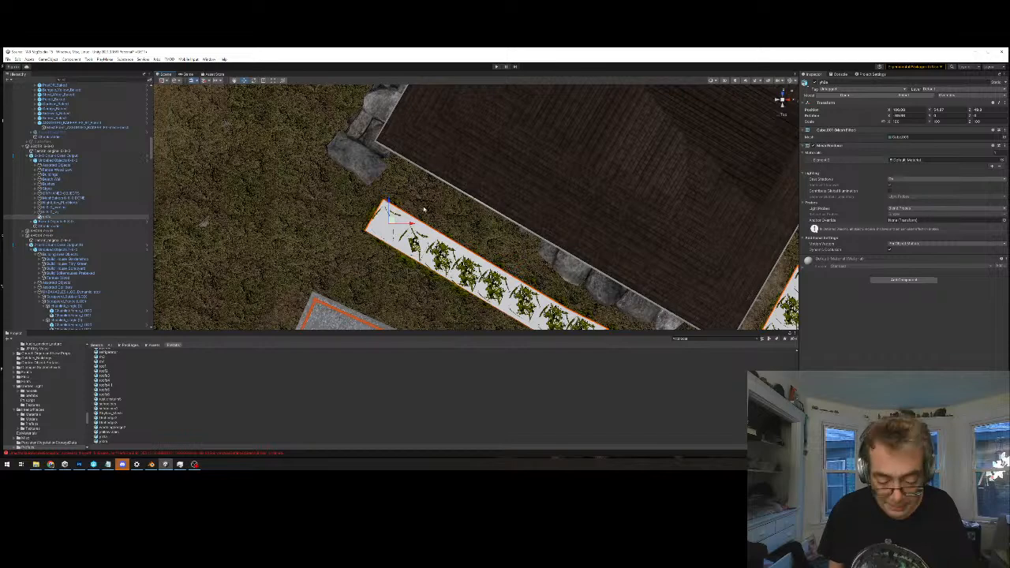
Nudge the pasted hedge piece slightly so its end sits centred over the foliage
key(f)
scroll(425, 207, down, 5)
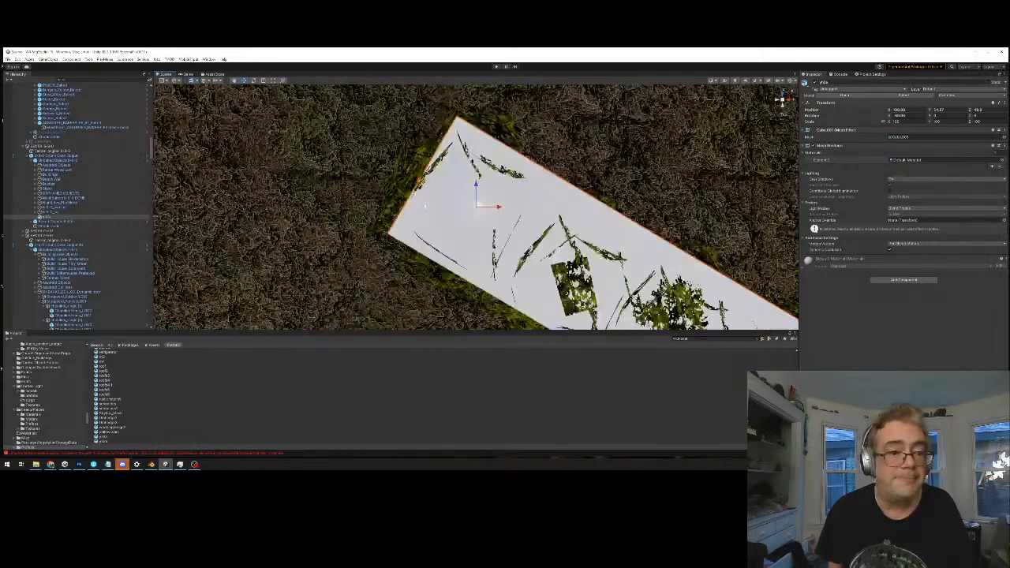
scroll(425, 206, down, 3)
key(e)
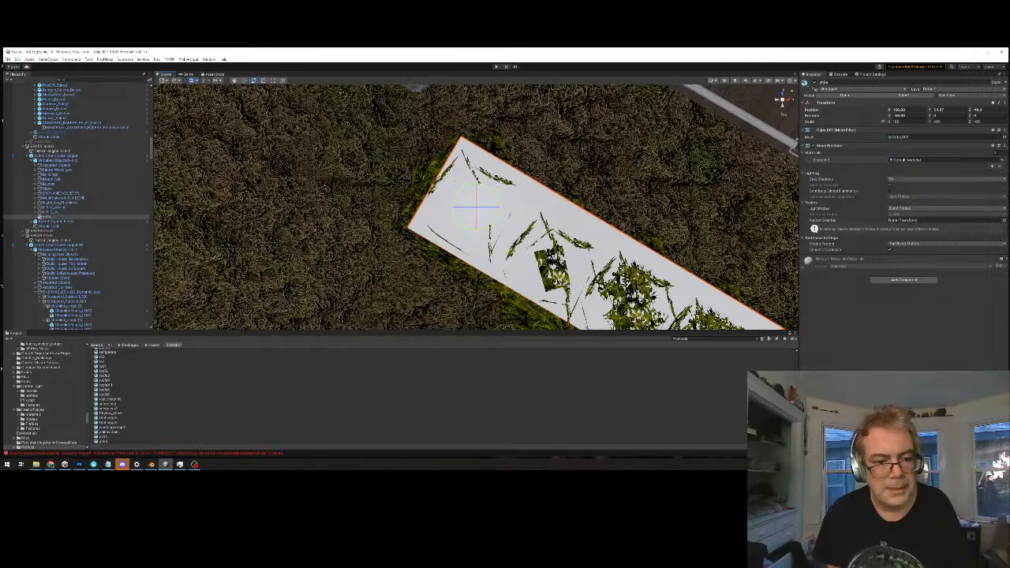
key(w)
scroll(480, 207, down, 2)
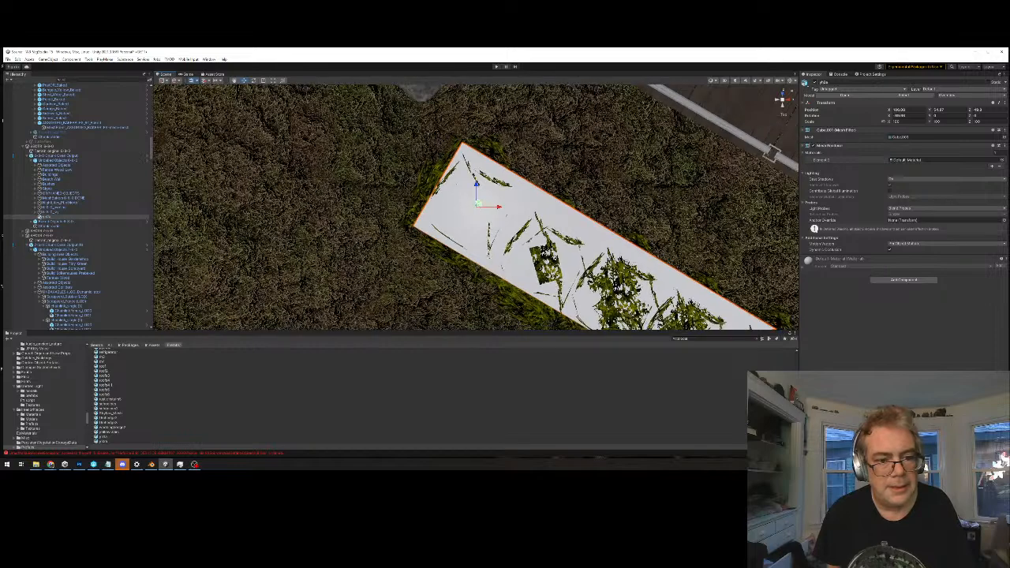
drag(480, 206, 478, 208)
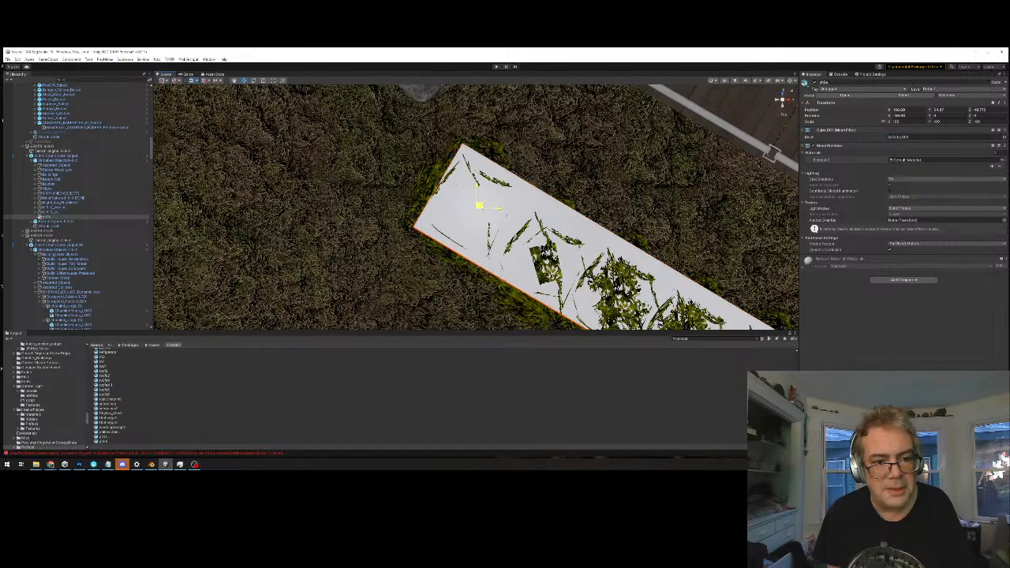
Examine the aligned hedge piece from several angles along both sides of the dark-roofed building
key(f)
scroll(515, 98, down, 10)
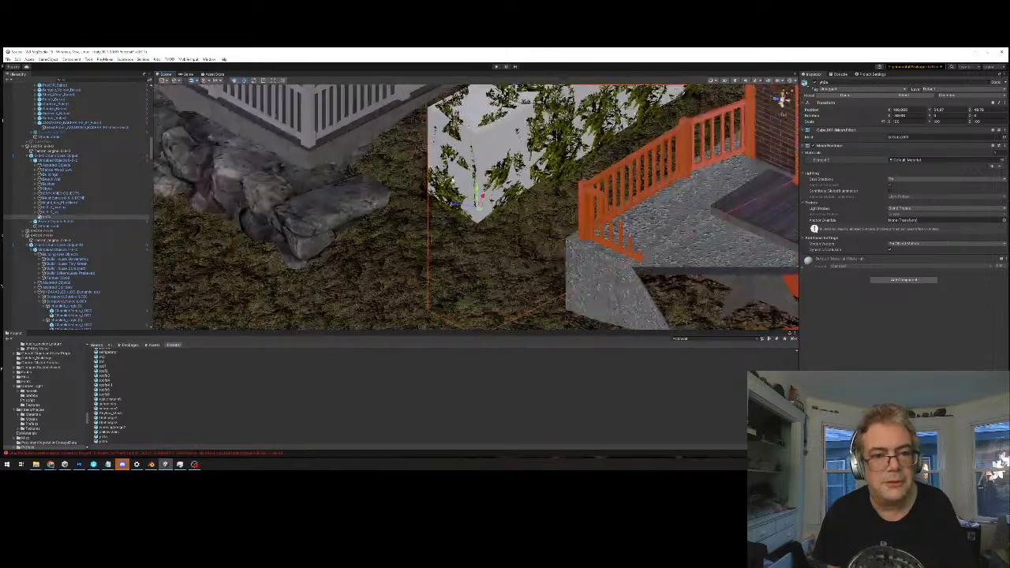
alt+drag(560, 256, 410, 300)
scroll(570, 276, down, 4)
alt+drag(571, 276, 453, 272)
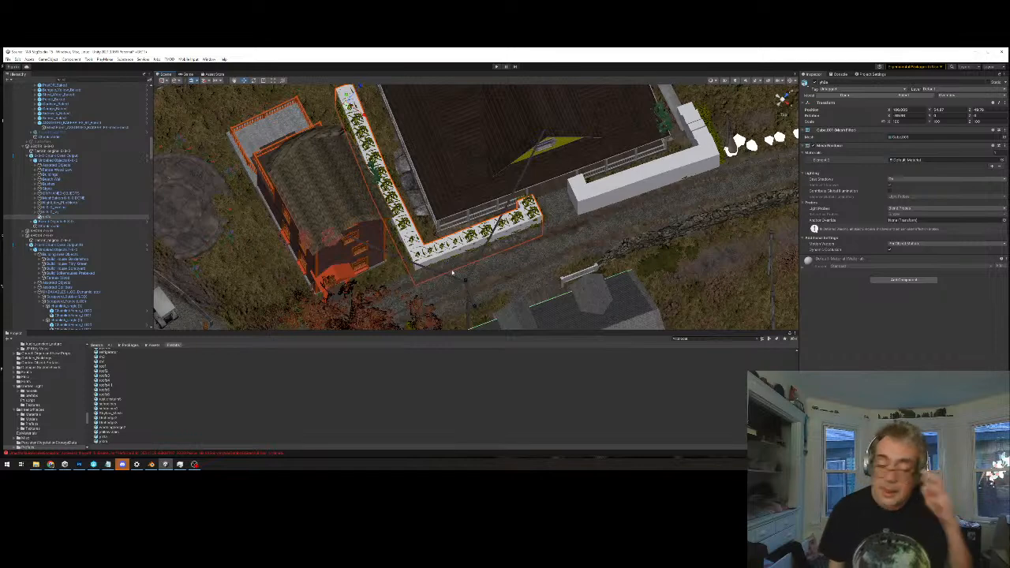
middle_drag(417, 263, 426, 278)
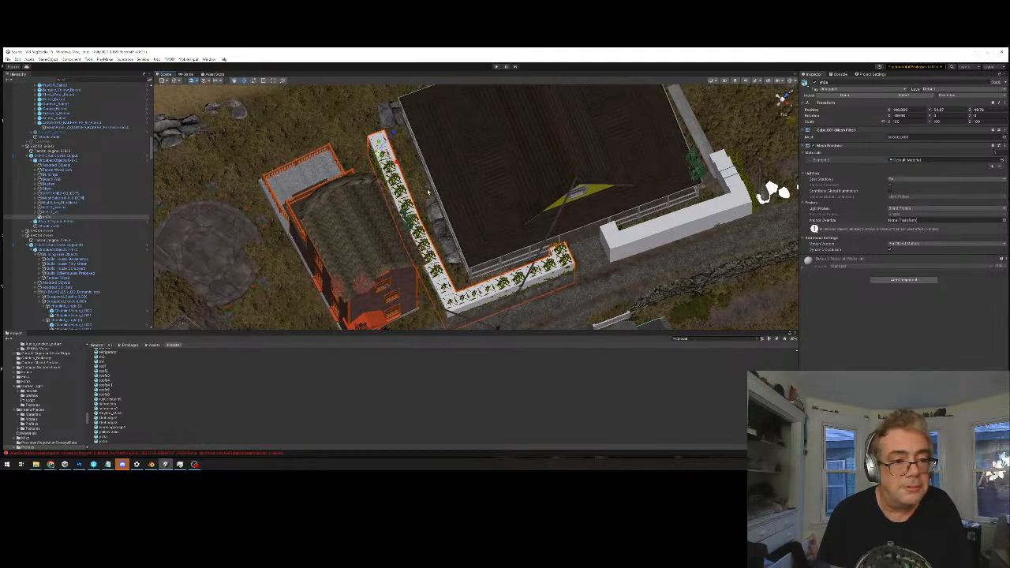
alt+drag(435, 204, 451, 243)
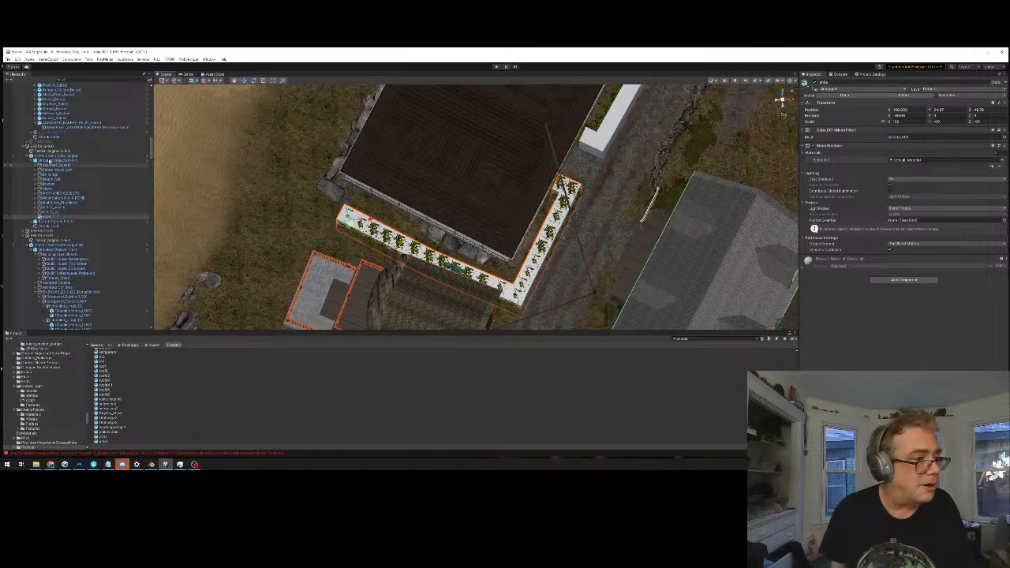
Select the hedge's chunk output group, followed by the terrain of the neighbouring chunk
click(56, 155)
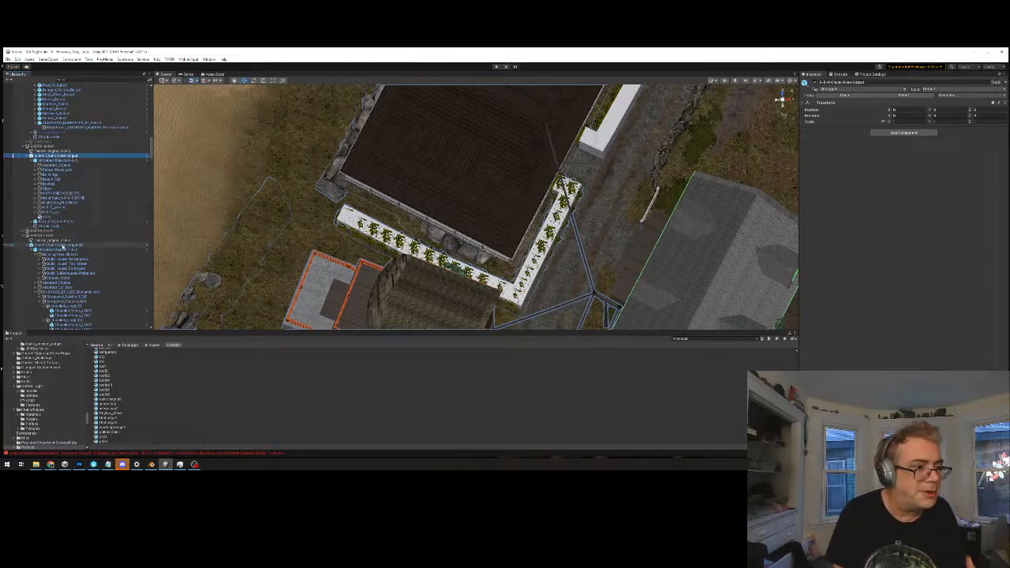
click(63, 240)
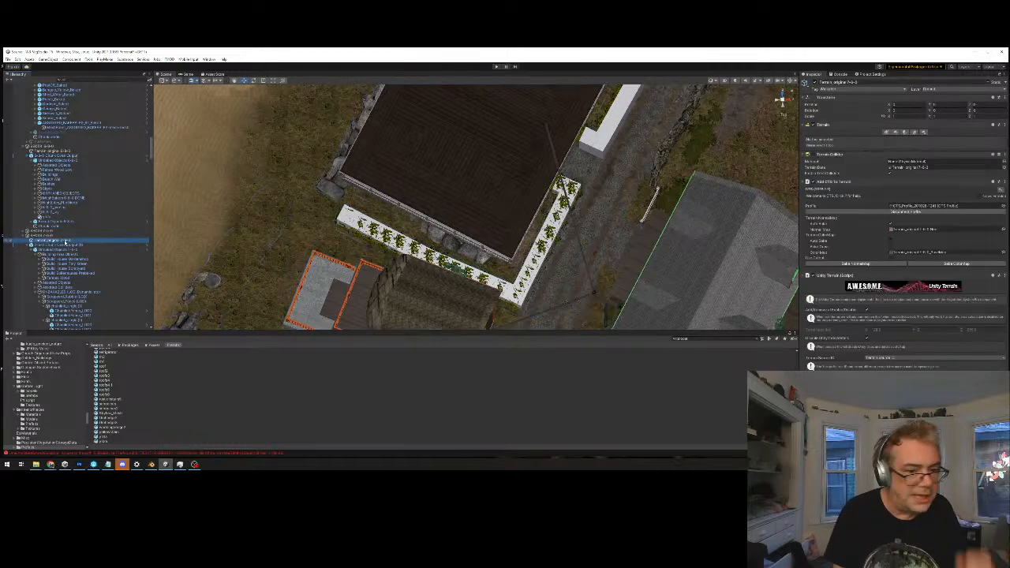
Add a Mesh Collider to the L-shaped hedge piece beside the dark-roofed building and disable its Mesh Renderer
click(344, 218)
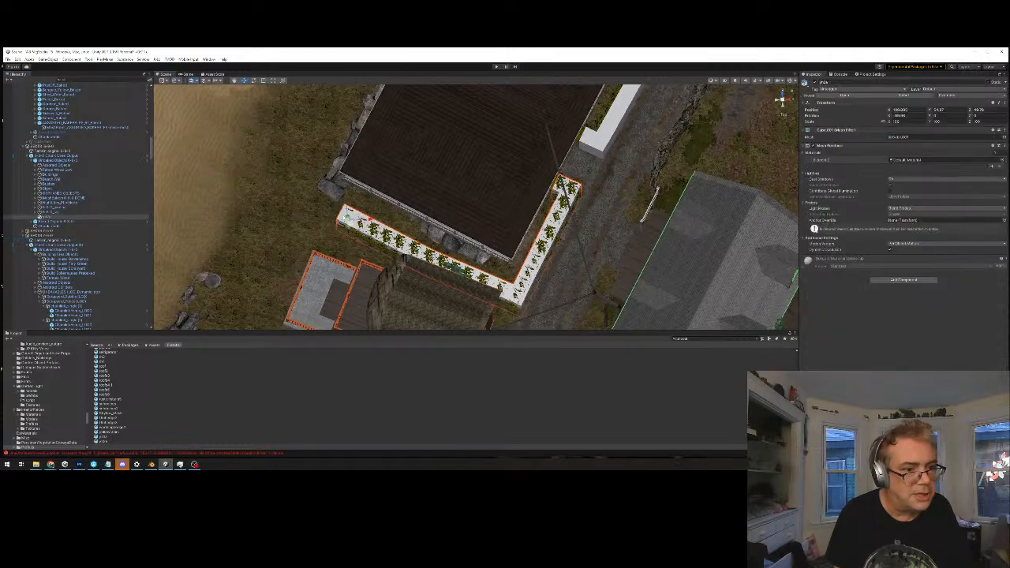
click(940, 96)
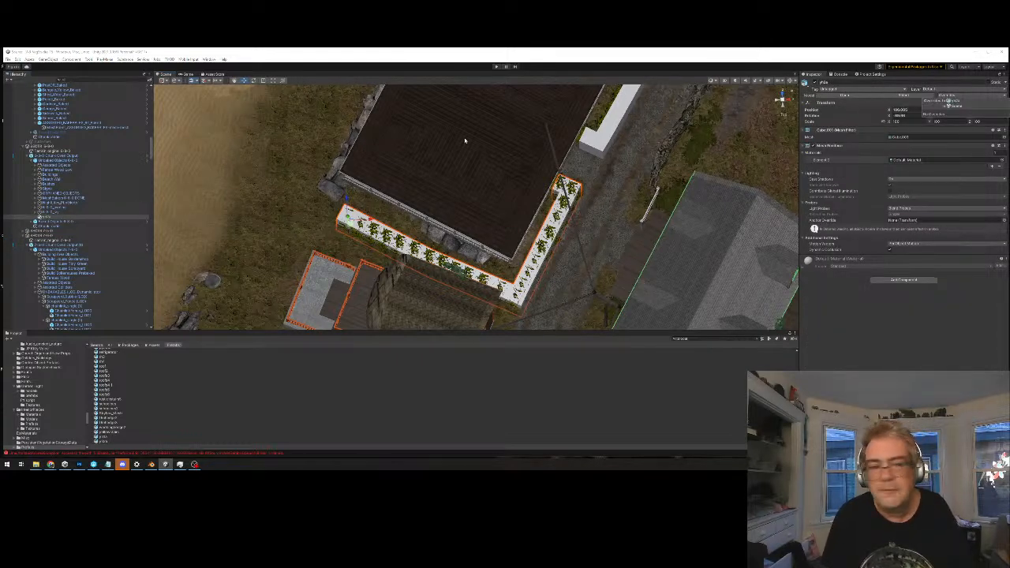
click(47, 217)
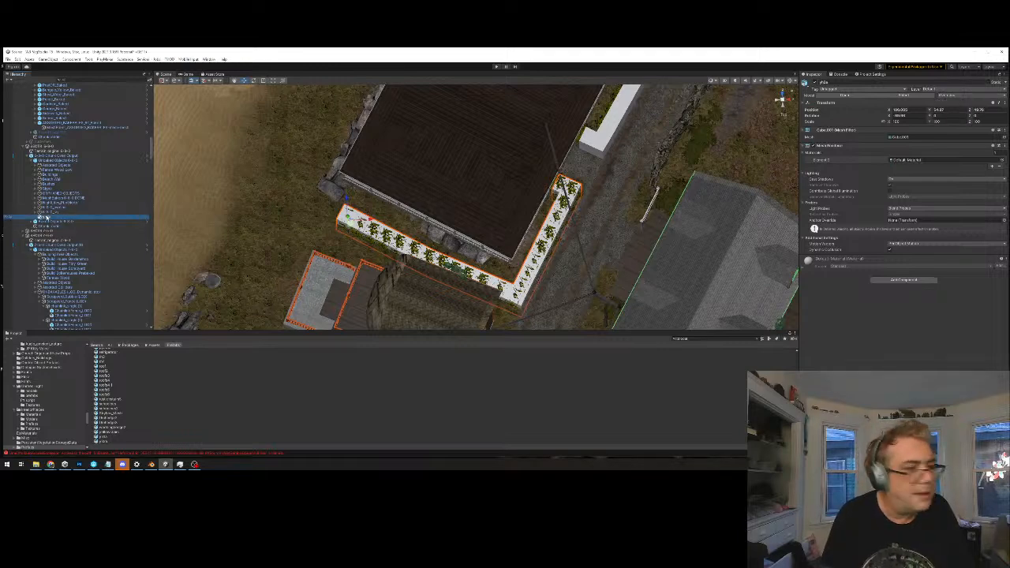
click(896, 280)
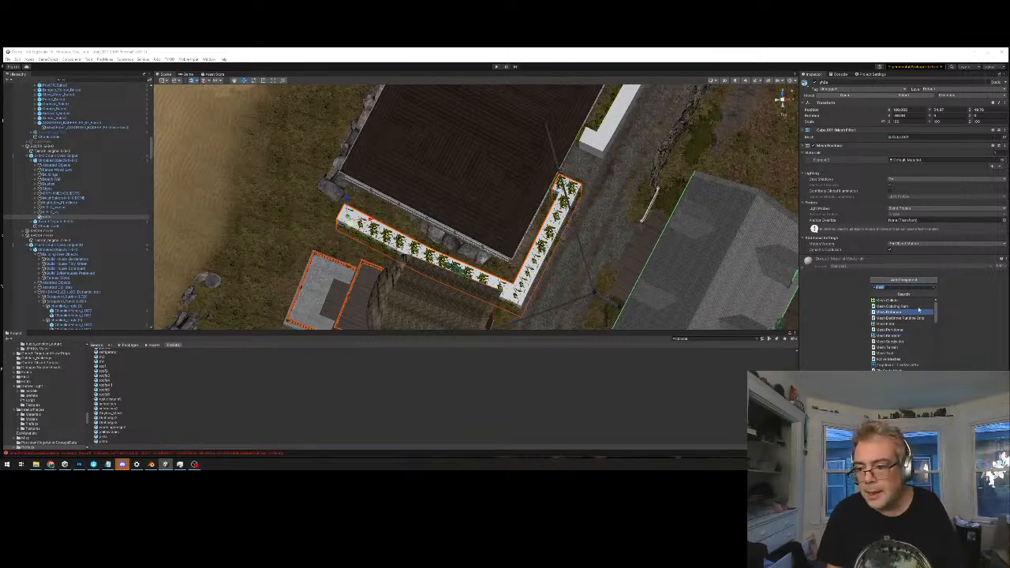
click(915, 312)
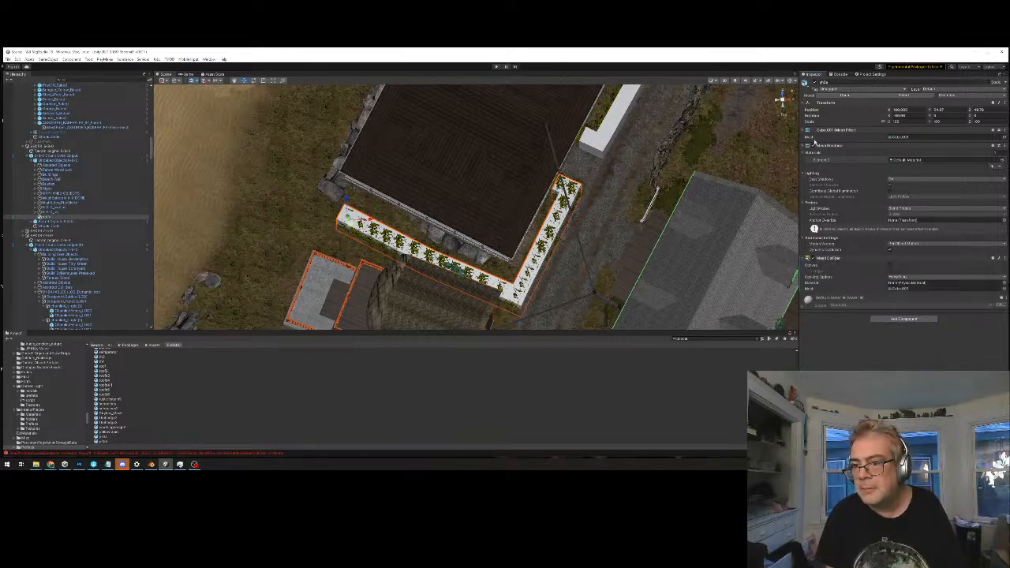
click(814, 146)
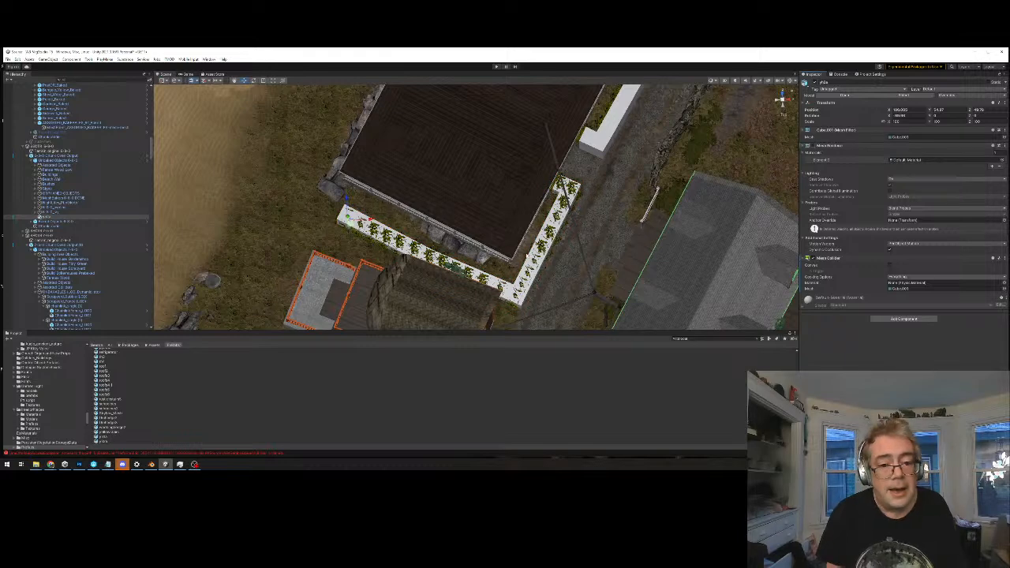
Delete the extra white hedge copy that overlaps the L-shaped foliage strip beside the dark-roofed building
click(498, 284)
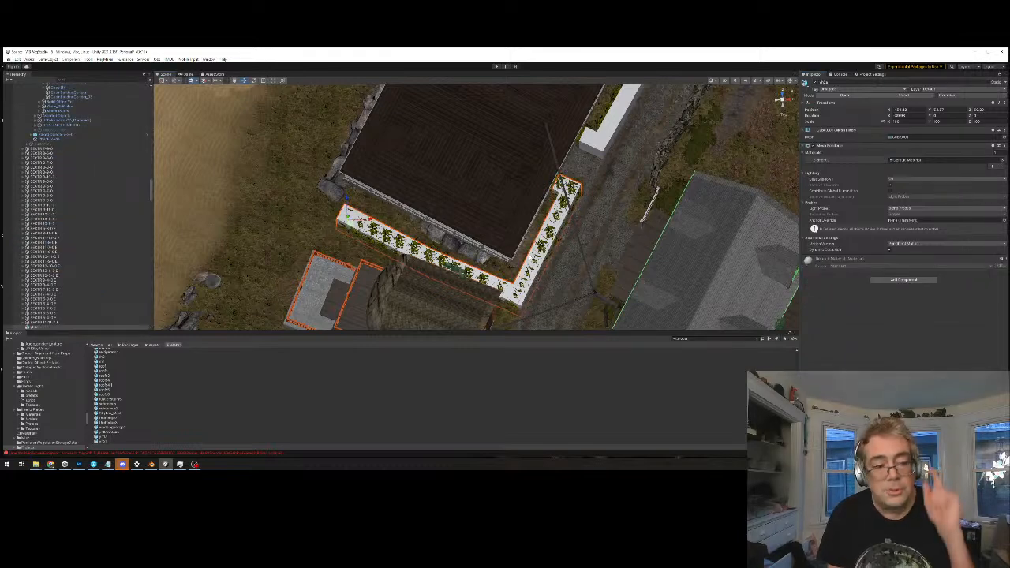
click(556, 255)
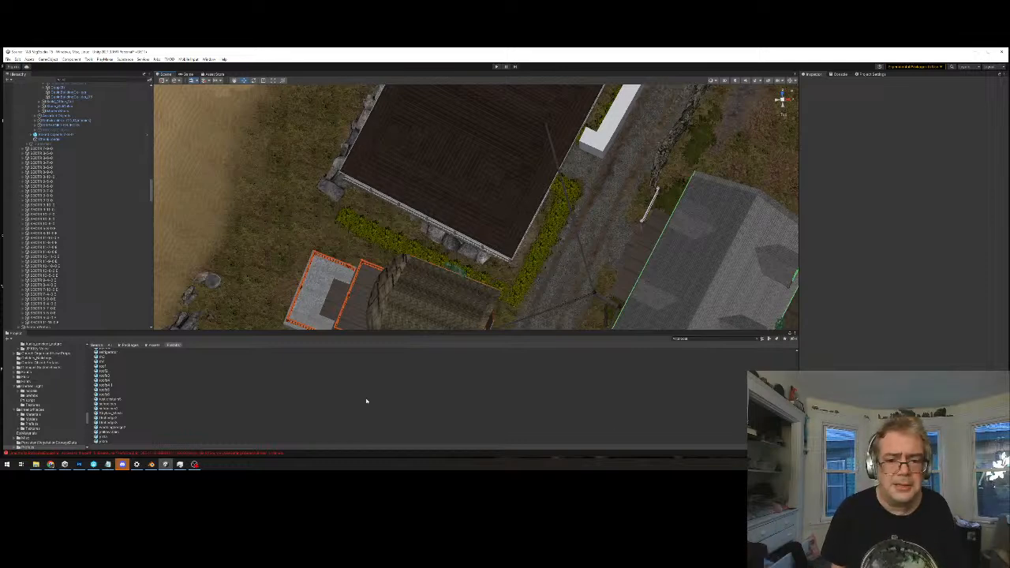
Open the prefab of the chunk output containing the dark-roofed building and expand its Unbaked Objects group
scroll(534, 209, down, 5)
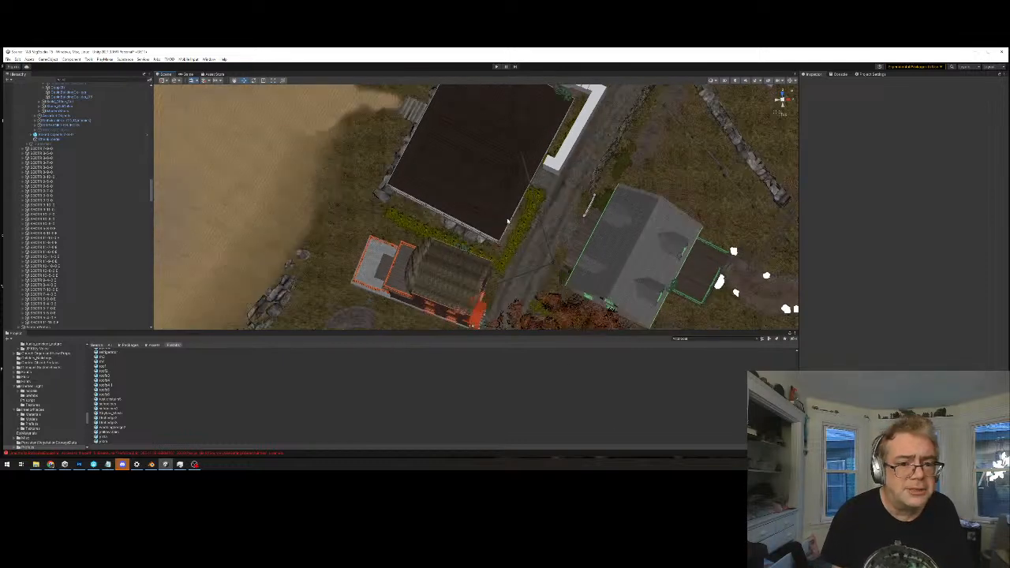
scroll(509, 217, up, 3)
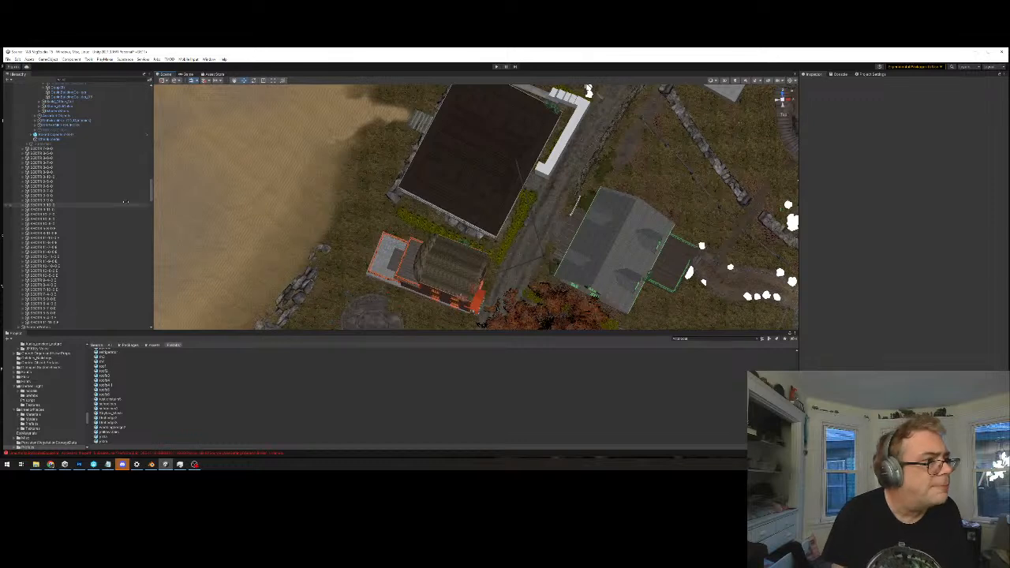
scroll(95, 203, up, 5)
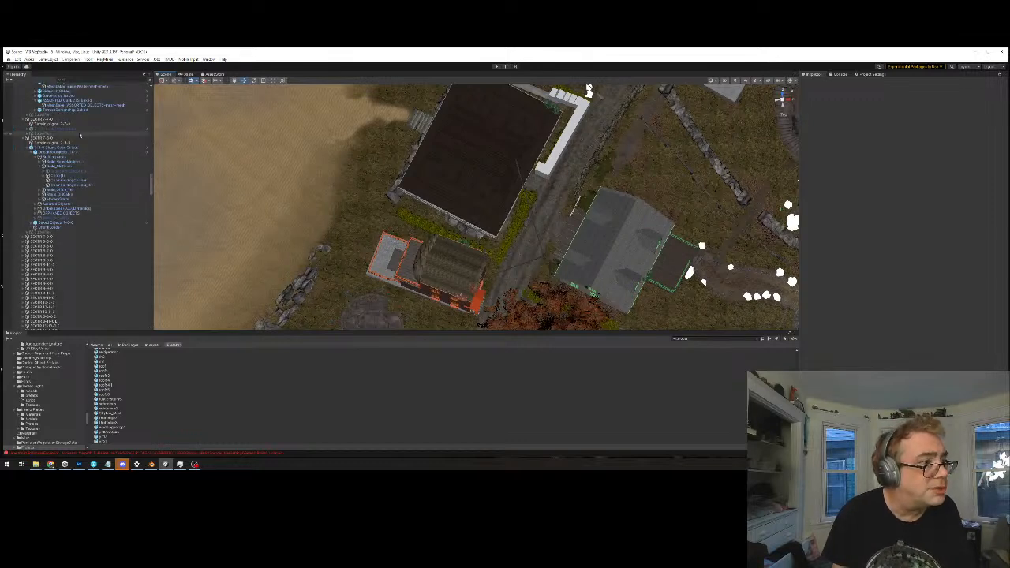
click(483, 185)
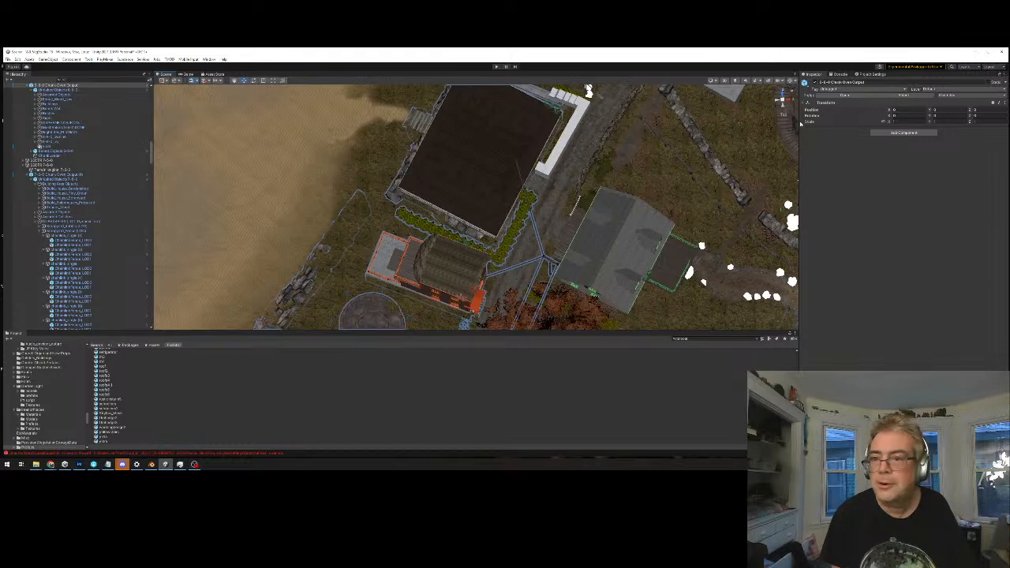
click(850, 97)
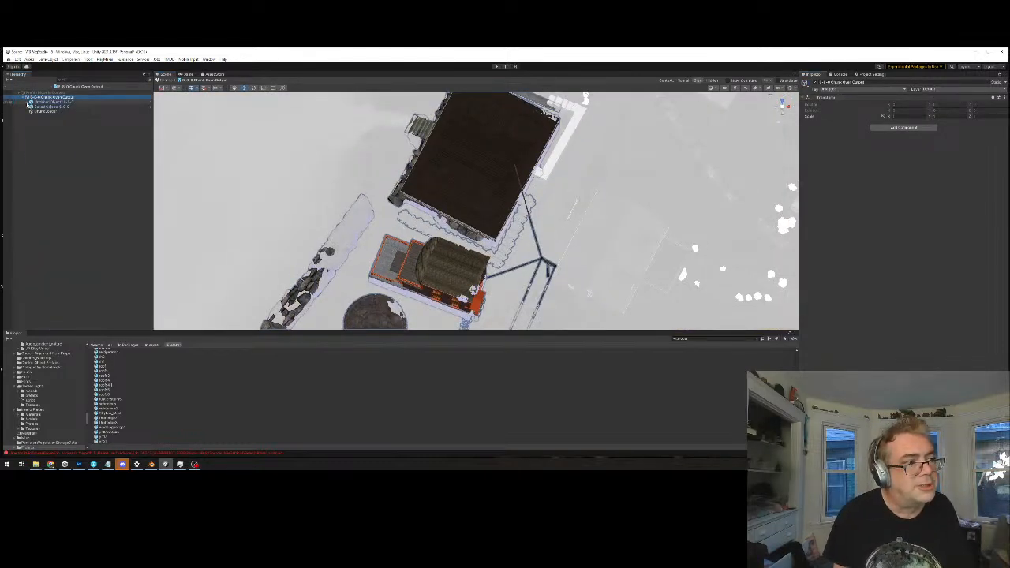
click(29, 103)
Examine each child group under Unbaked Objects, as well as the Baked Objects group, to see which scene objects each contains
click(74, 103)
click(74, 107)
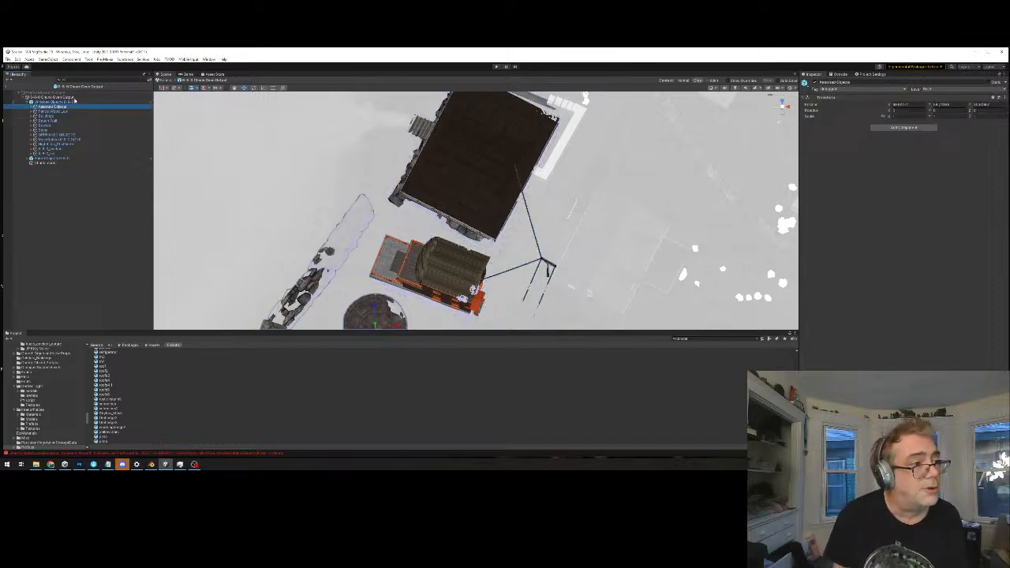
click(42, 111)
key(Down)
key(Down)
key(Down)
key(Down)
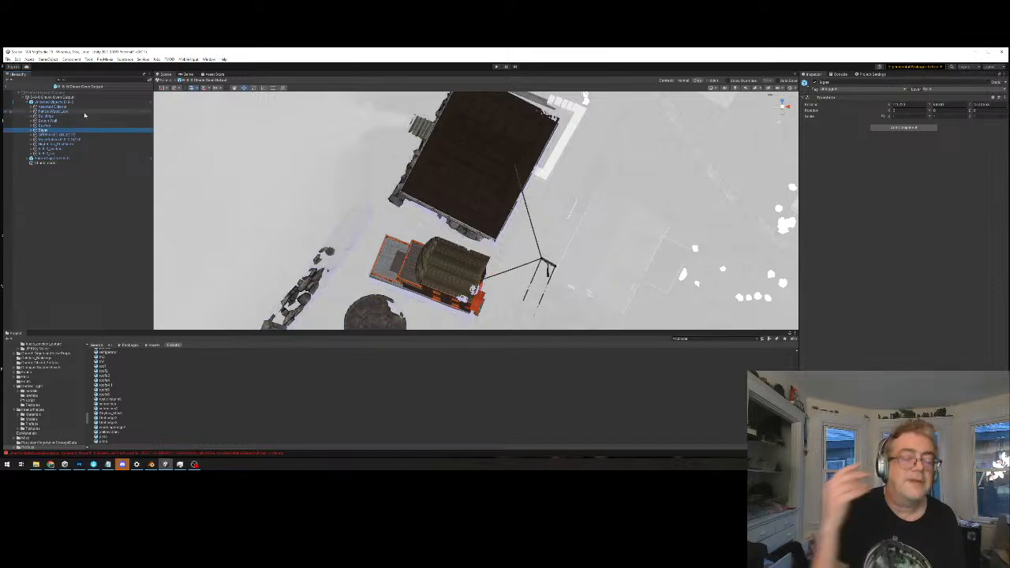
key(Down)
key(Down)
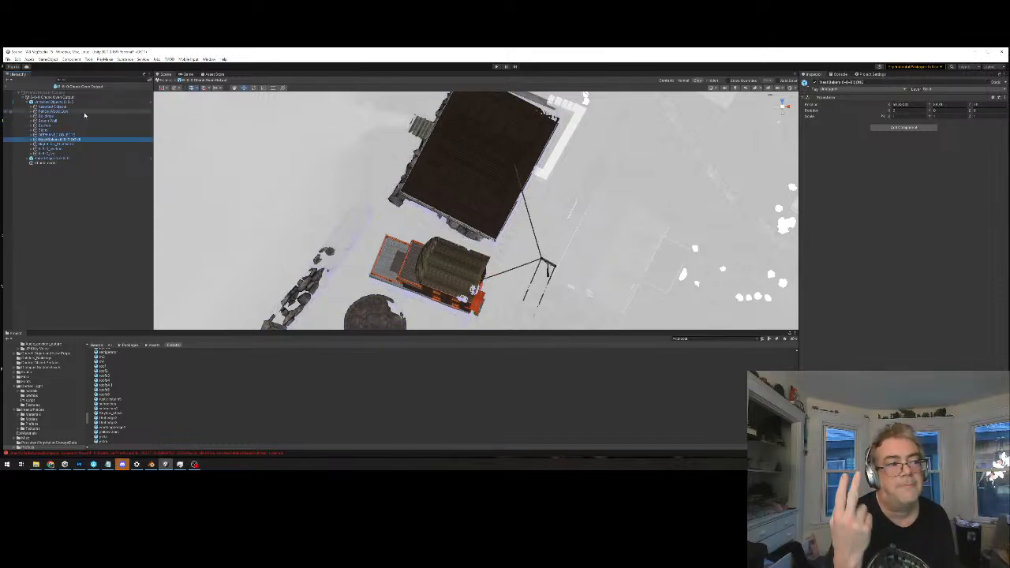
key(Down)
key(Down)
key(Down)
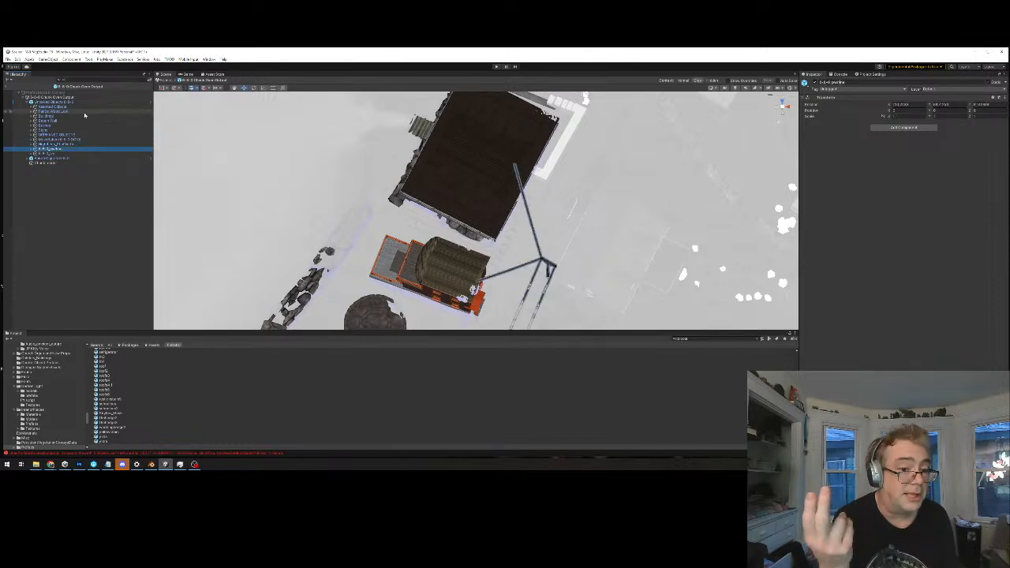
key(Down)
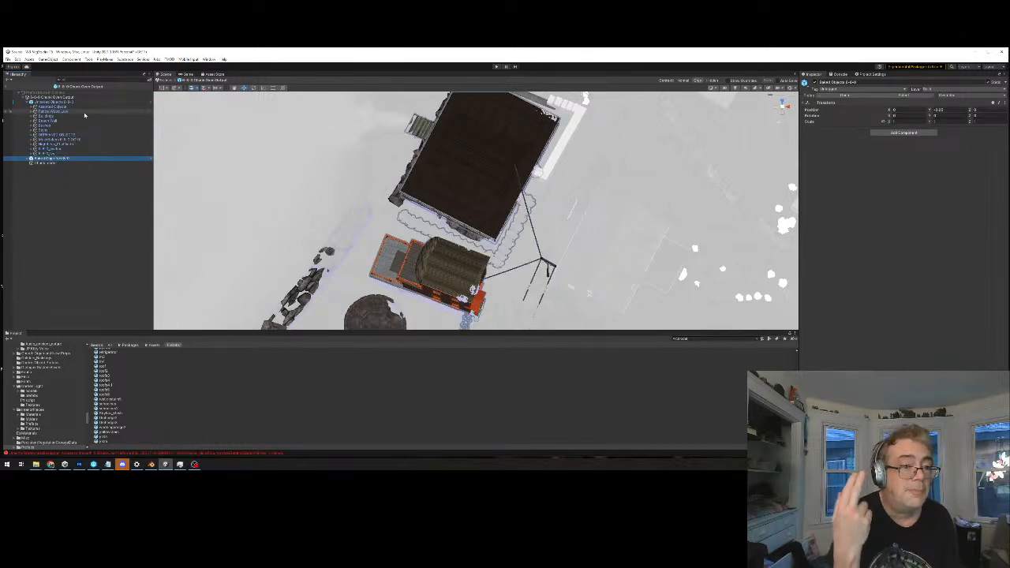
key(Up)
key(Up)
key(Up)
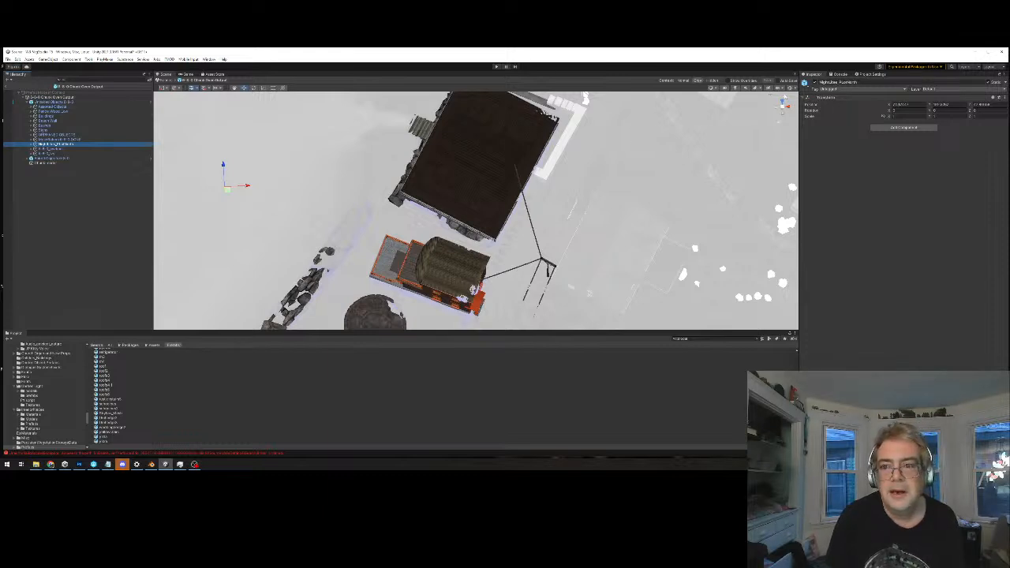
Turn on the scene gizmos and return from the chunk prefab to the main scene
click(790, 90)
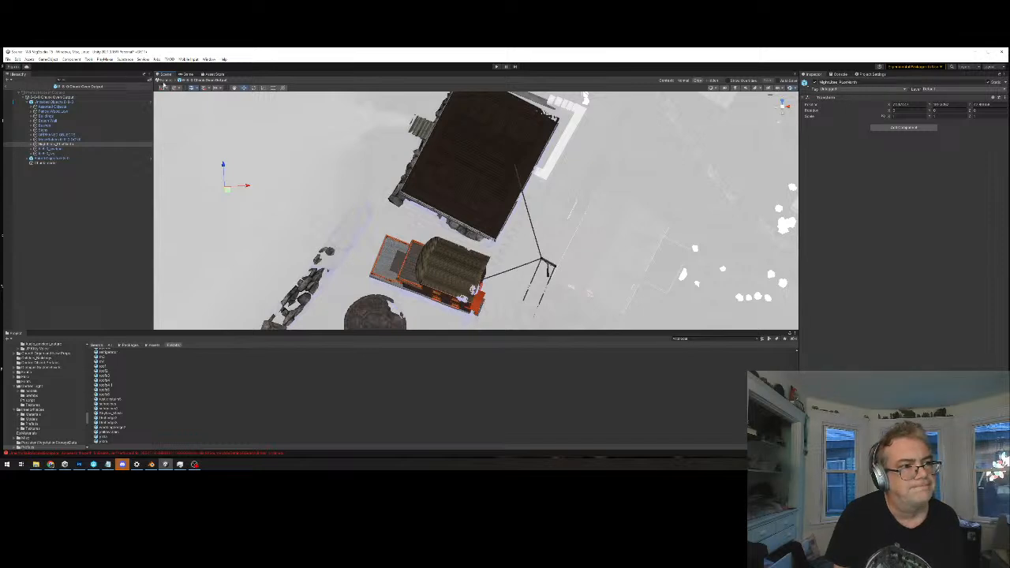
click(168, 84)
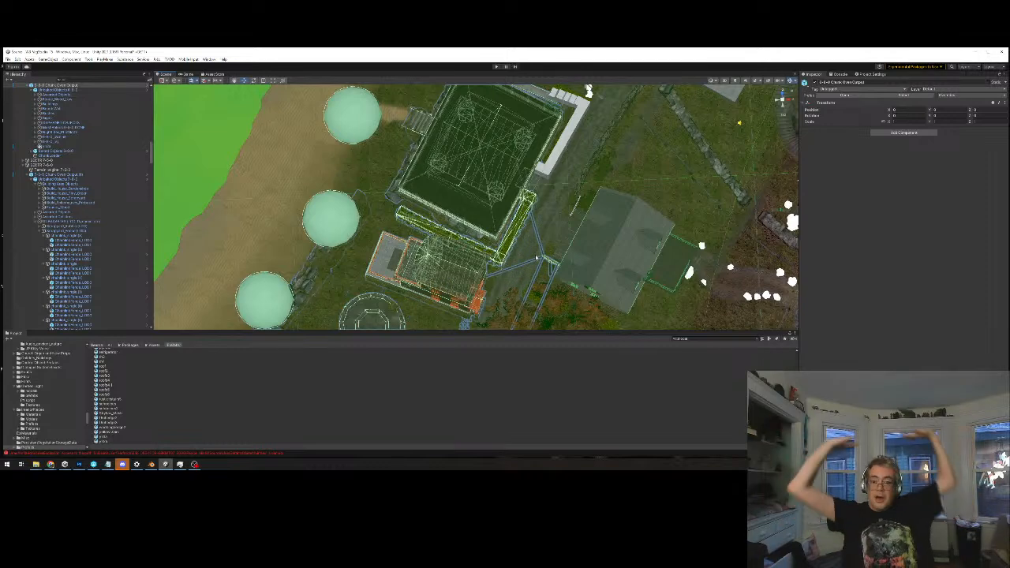
Examine the collider wireframes along the L-shaped hedge strip and the chunk's Baked Objects contents
right_drag(487, 245, 504, 263)
scroll(493, 219, up, 4)
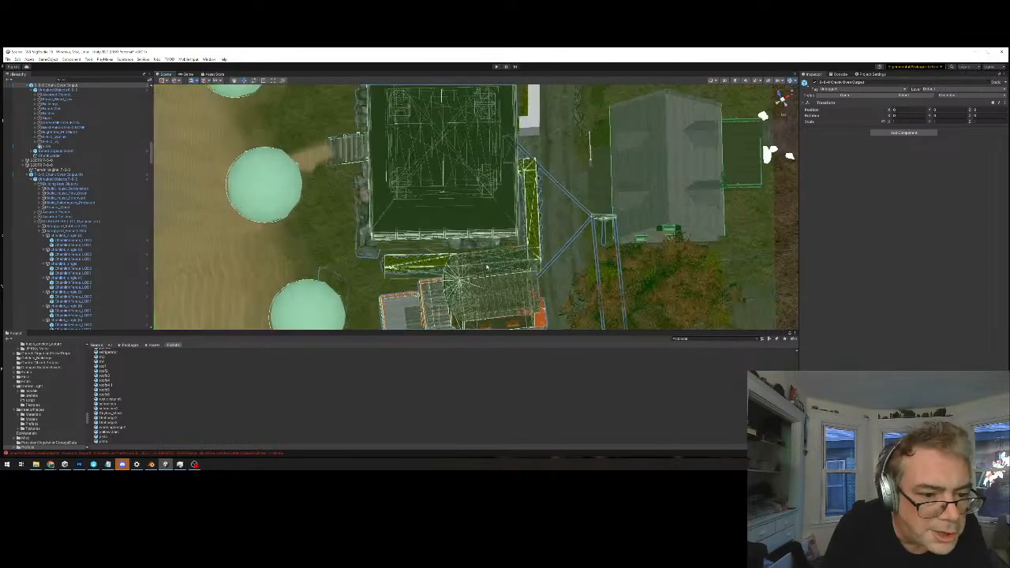
alt+drag(478, 217, 505, 272)
alt+drag(564, 189, 491, 252)
scroll(490, 253, up, 4)
middle_drag(492, 245, 445, 176)
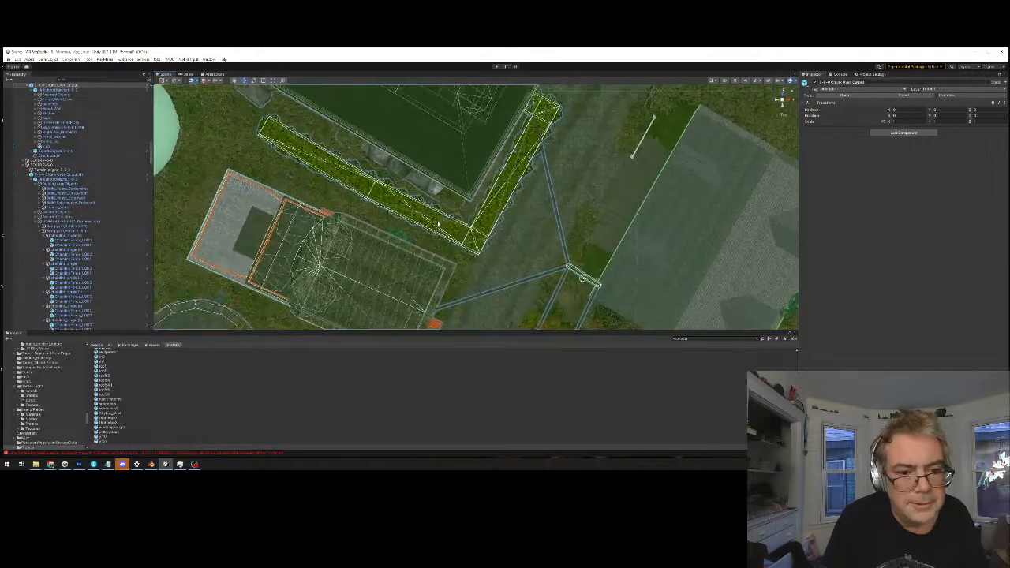
scroll(444, 175, up, 3)
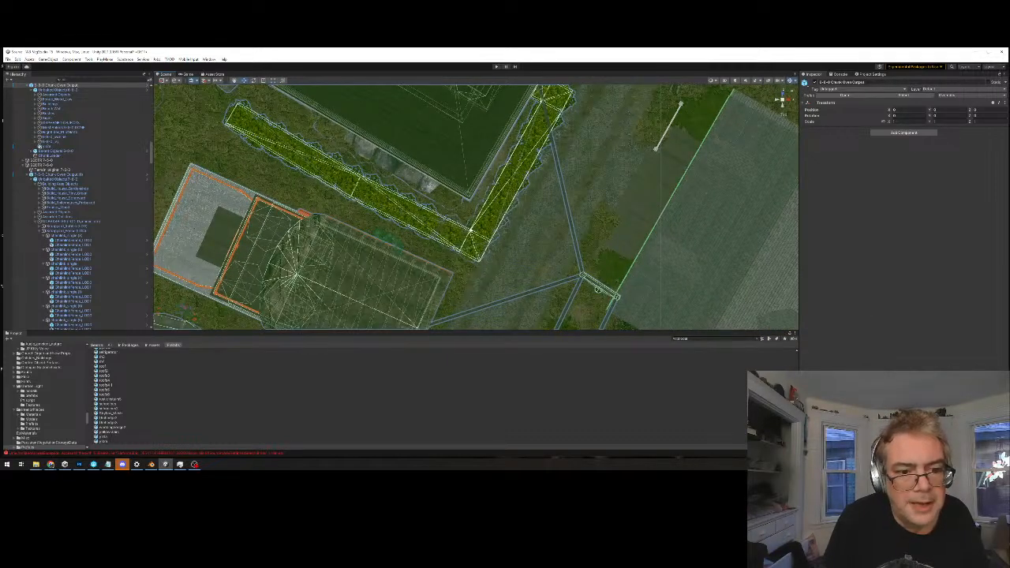
click(474, 229)
click(402, 118)
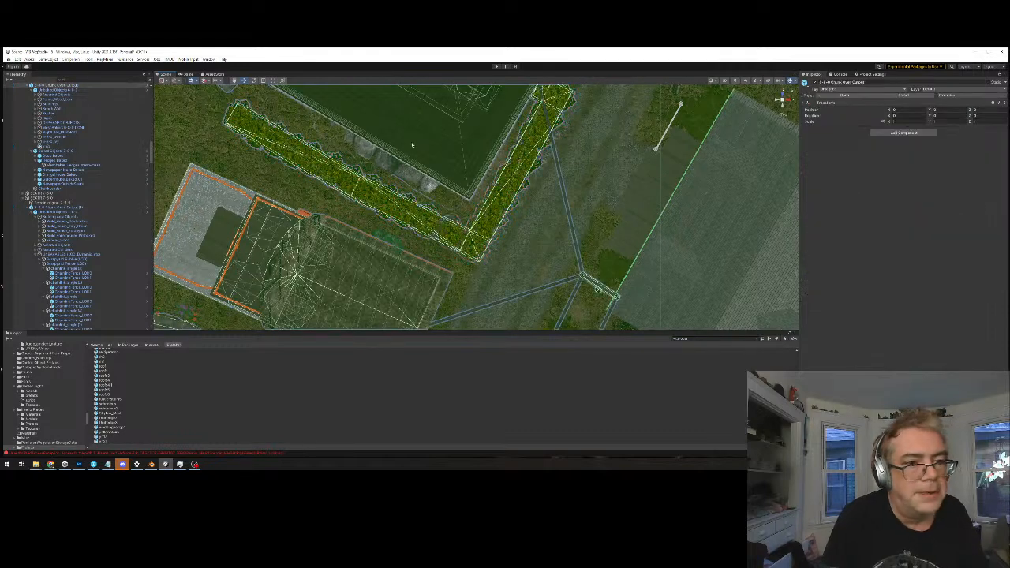
scroll(463, 183, down, 2)
middle_drag(531, 245, 506, 315)
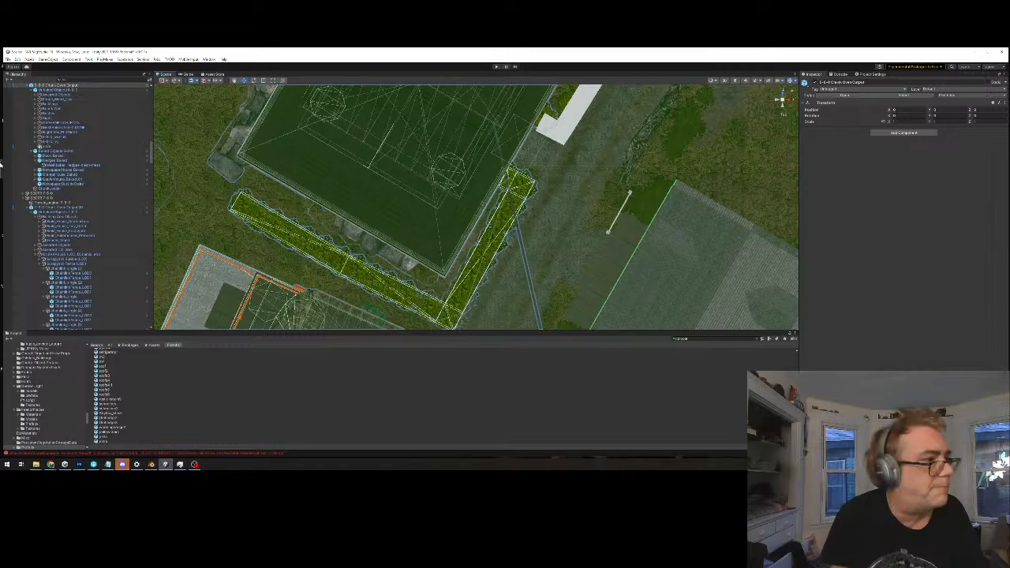
Reopen the chunk output prefab and go through its Unbaked Objects groups to find which one holds the hedge collider wireframe
click(830, 96)
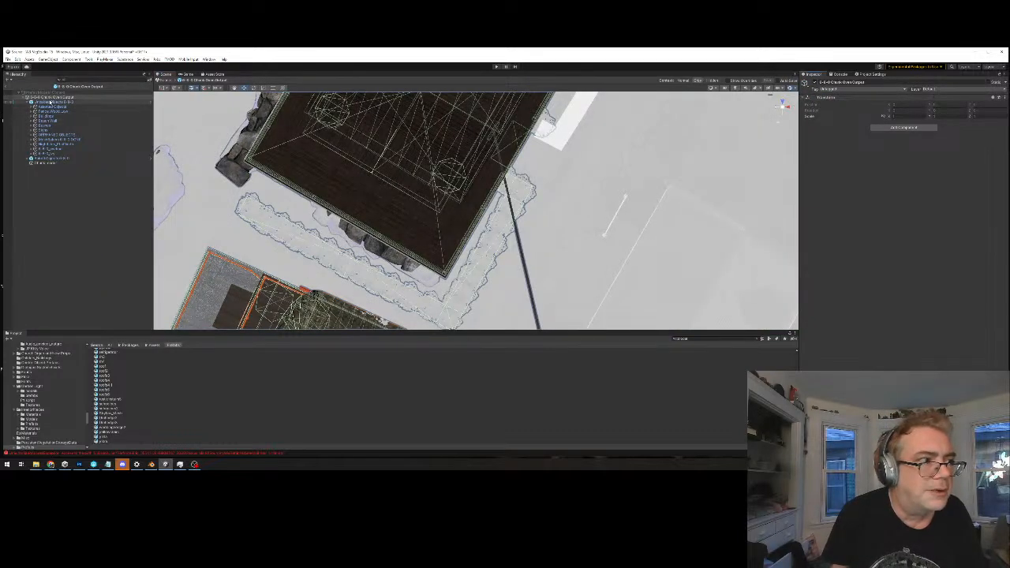
click(52, 102)
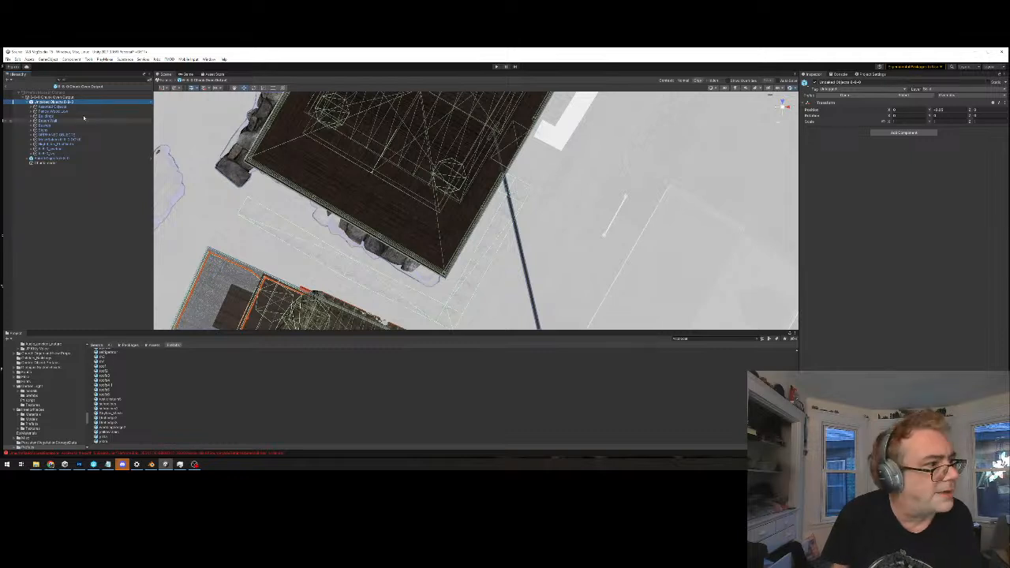
click(53, 107)
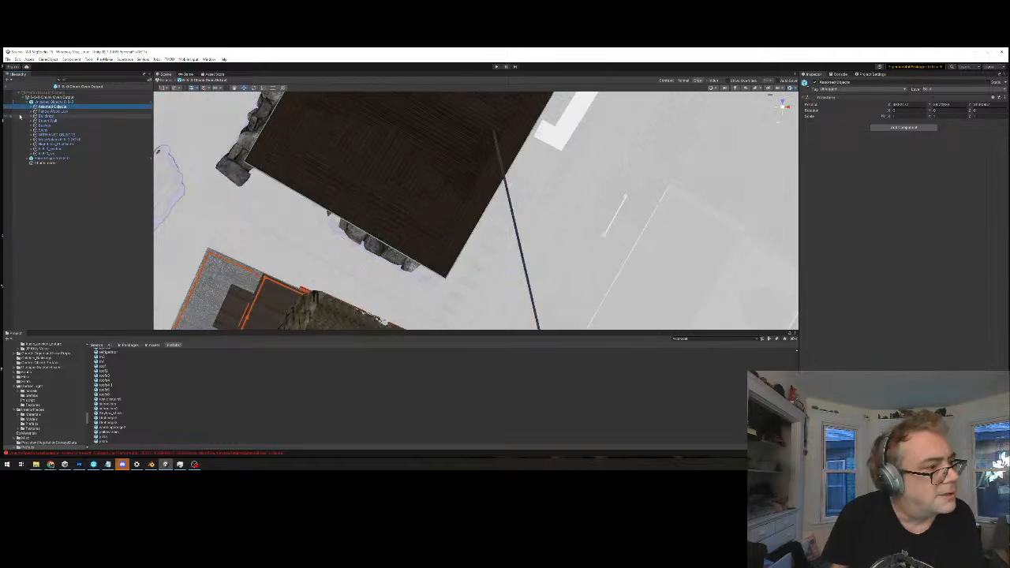
key(Down)
key(Down)
key(Down)
key(Down)
key(Down)
key(Down)
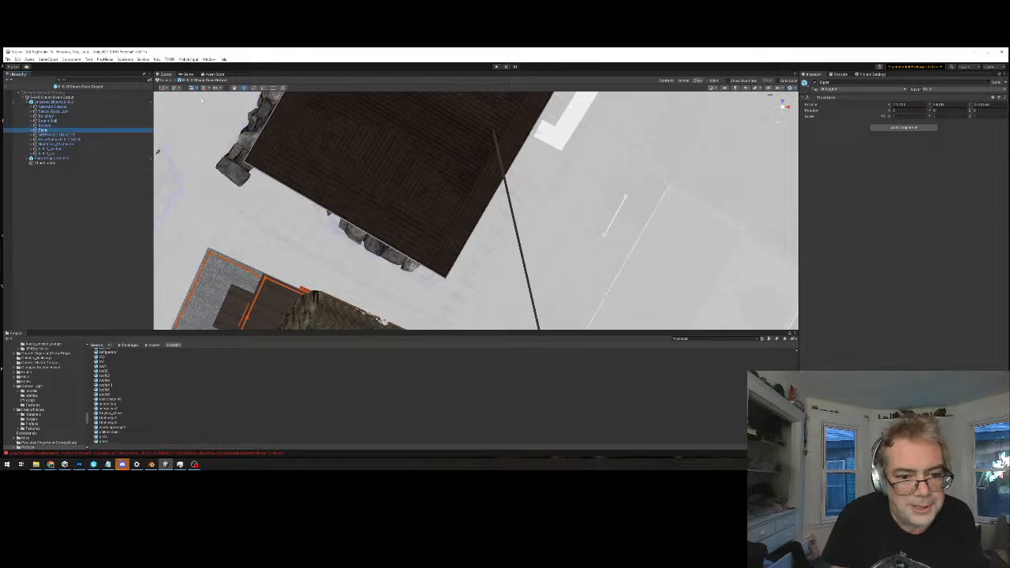
key(Down)
key(Down)
key(Down)
key(Down)
key(Down)
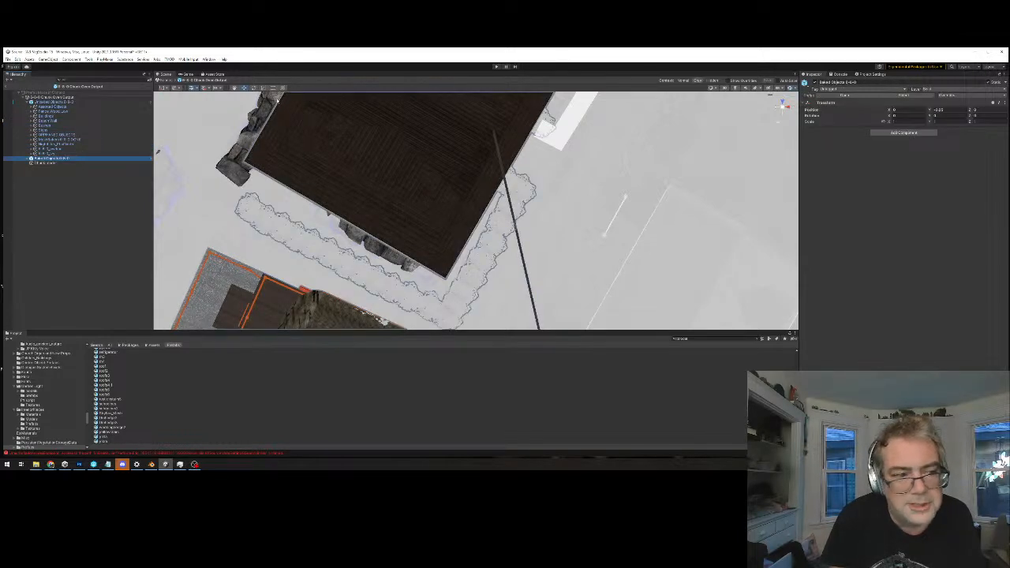
Expand the ORPHANED OBJECTS group and select the hedge collider piece inside it
key(Up)
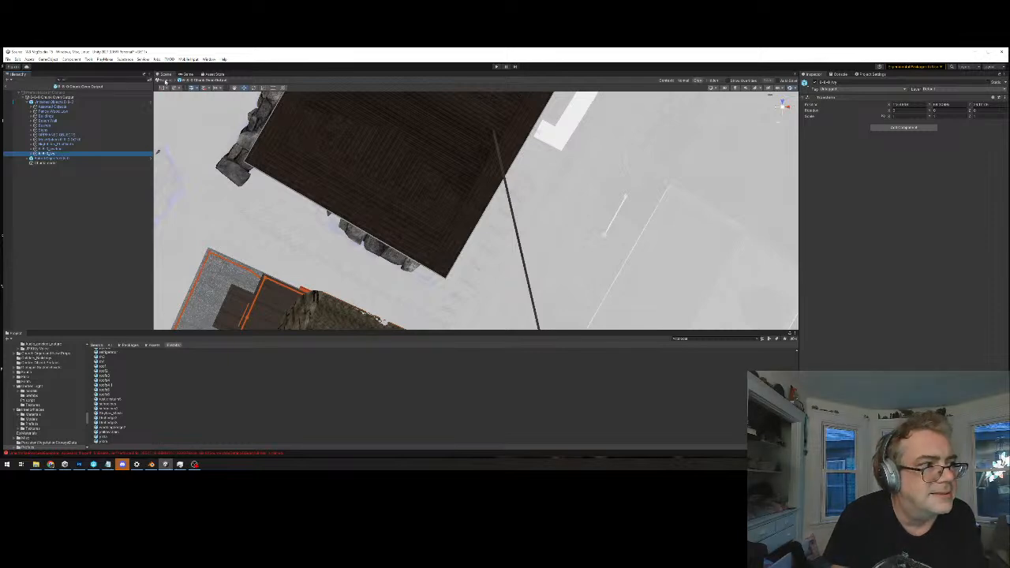
key(Up)
key(Up)
key(Up)
key(Up)
key(Up)
key(Down)
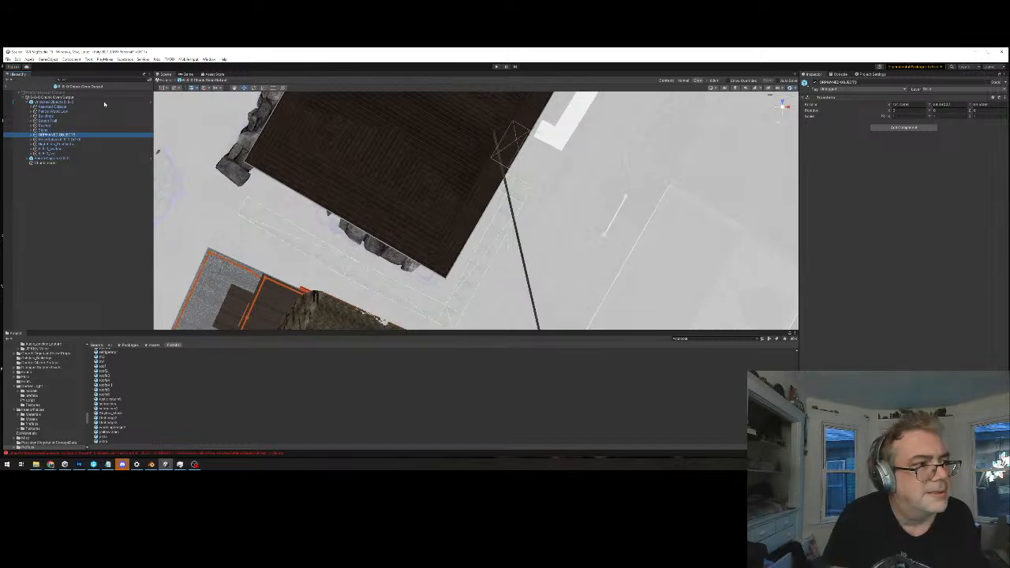
click(33, 135)
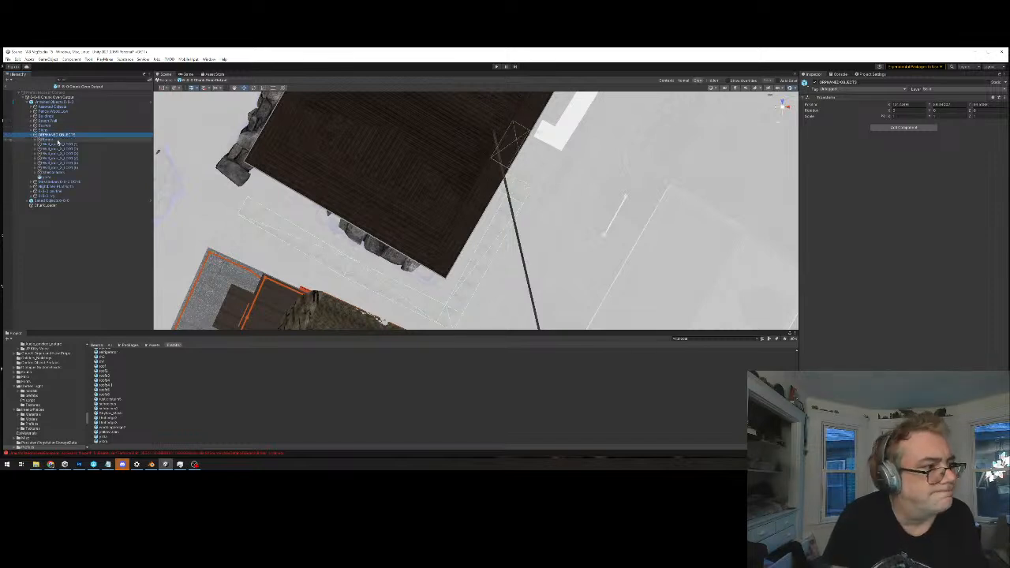
click(46, 177)
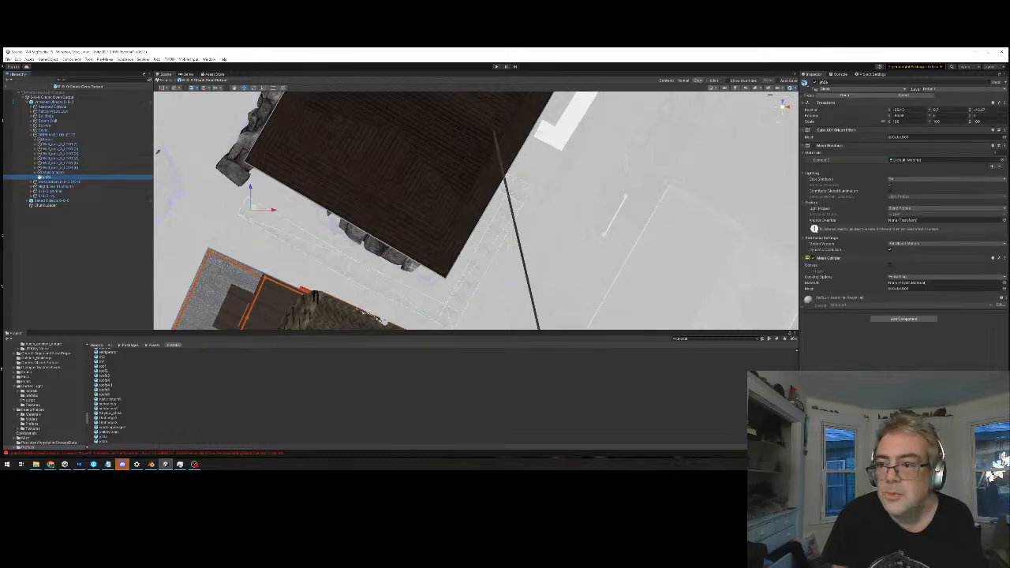
Change the hedge collider piece's tag, then save the chunk prefab while returning to the main scene
click(863, 91)
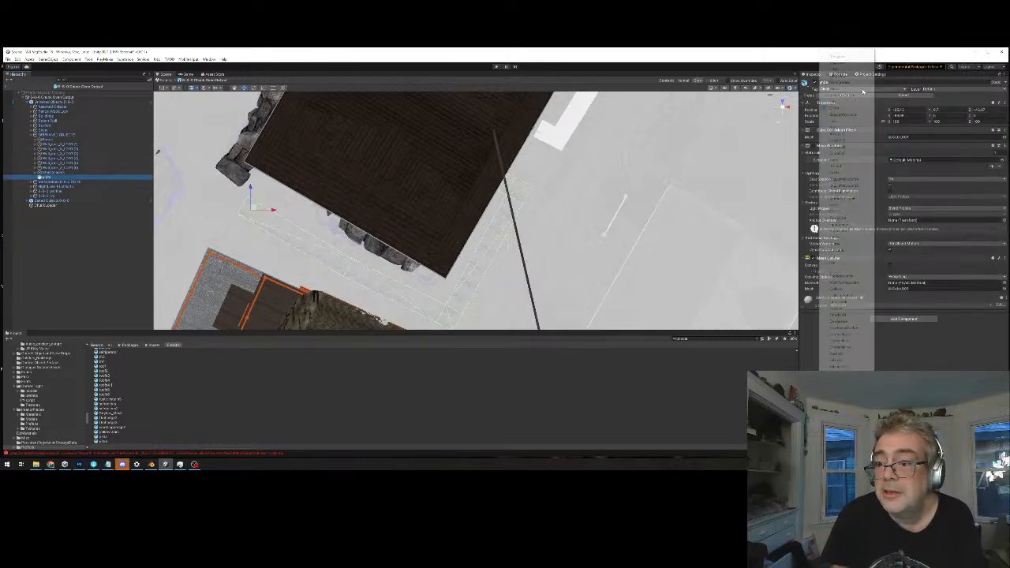
click(843, 147)
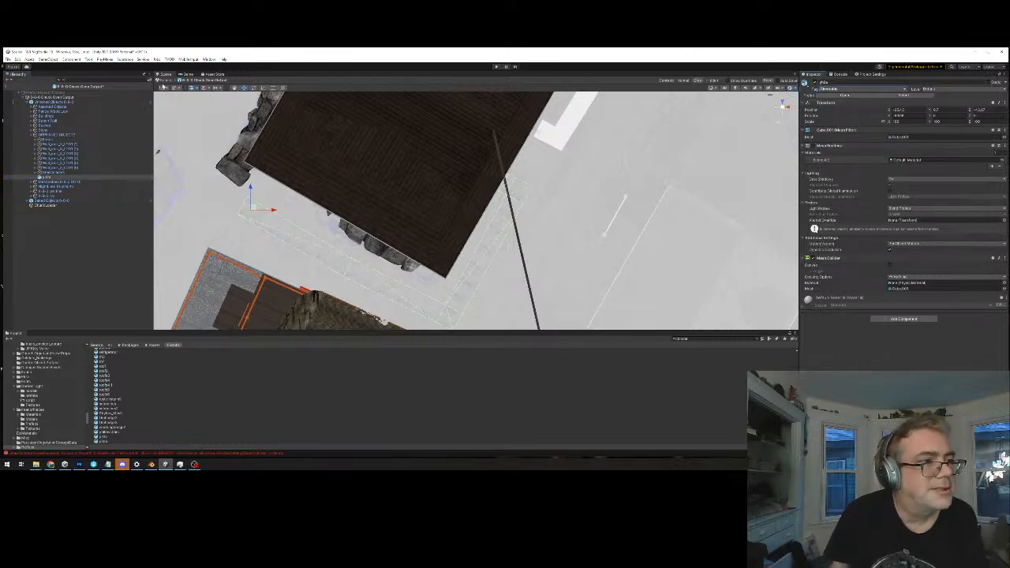
click(166, 82)
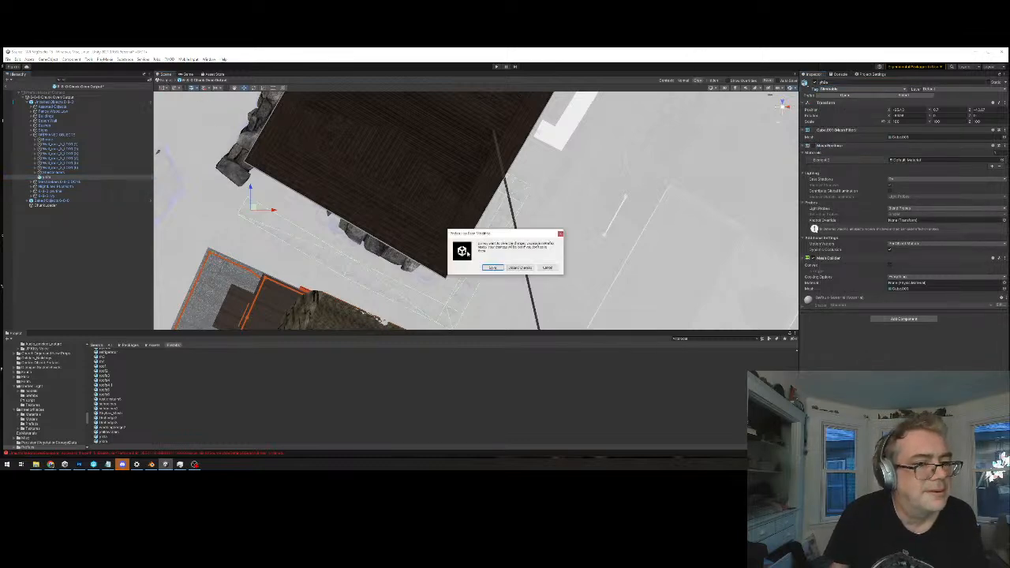
click(492, 267)
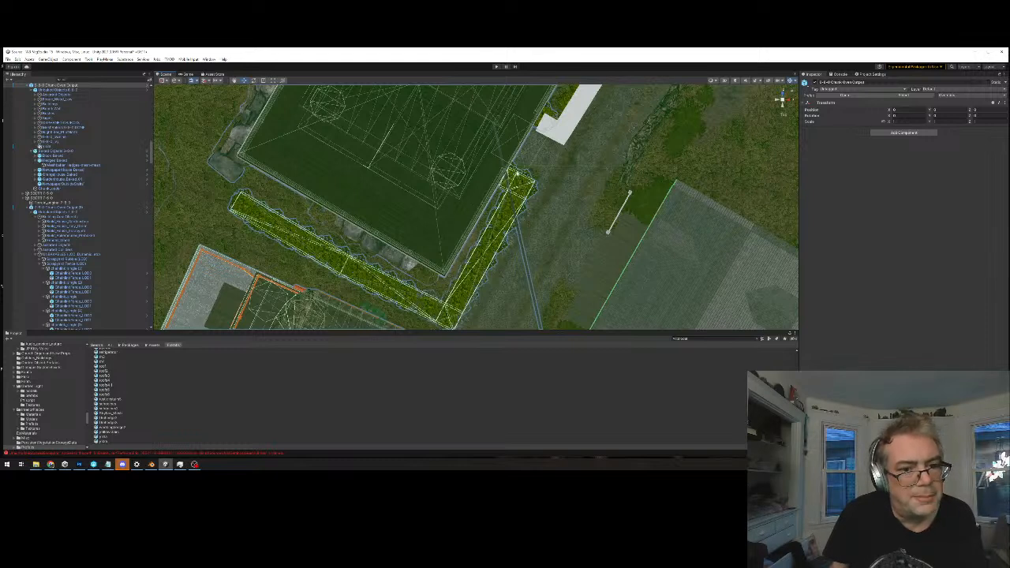
Check the baked hedge mesh and go through the Unbaked Objects groups in the main scene to locate the hedge collider pieces
click(515, 181)
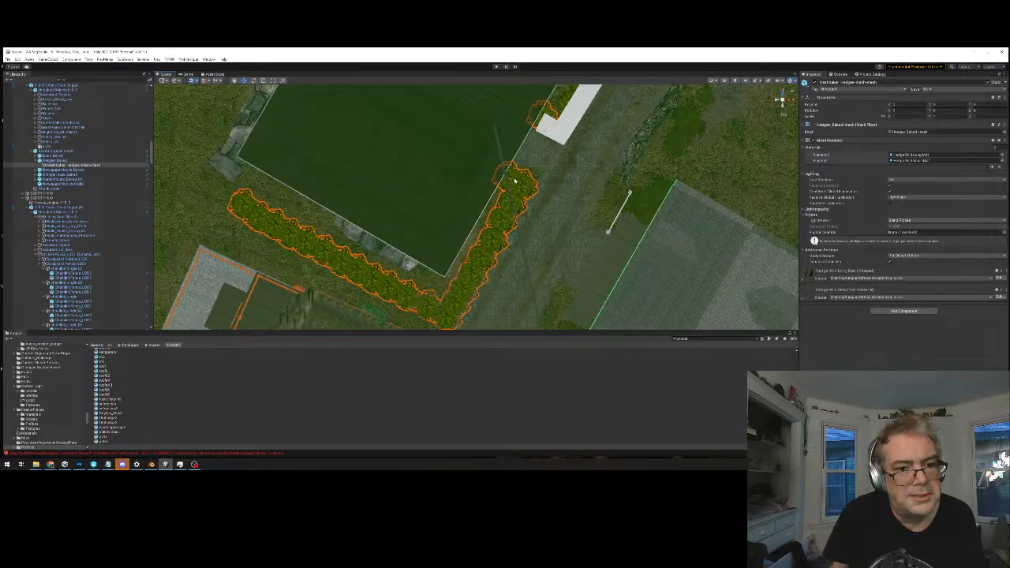
click(67, 84)
click(67, 90)
click(64, 94)
click(71, 90)
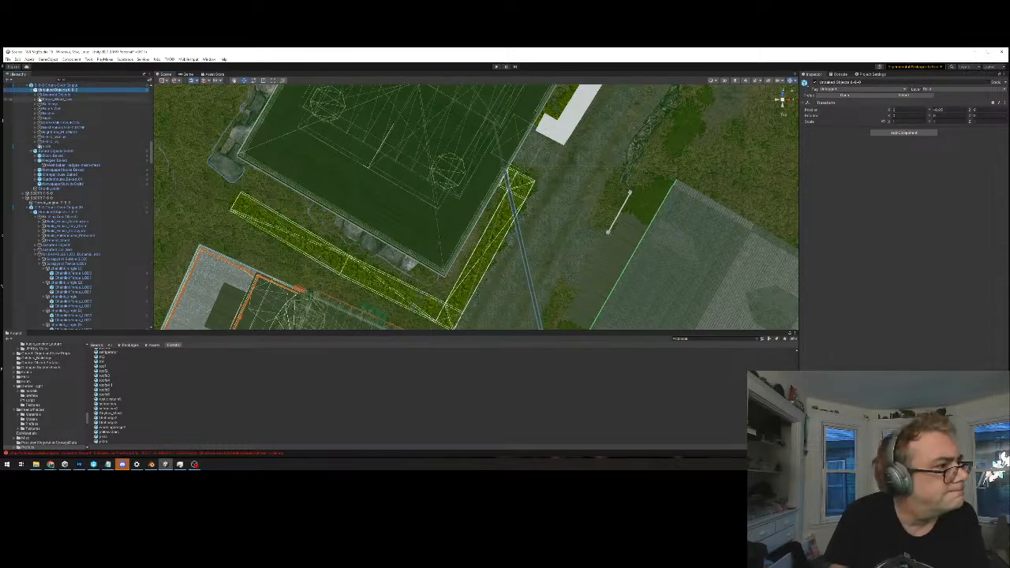
key(Down)
key(Down)
key(Down)
key(Down)
key(Down)
key(Down)
key(Down)
key(Down)
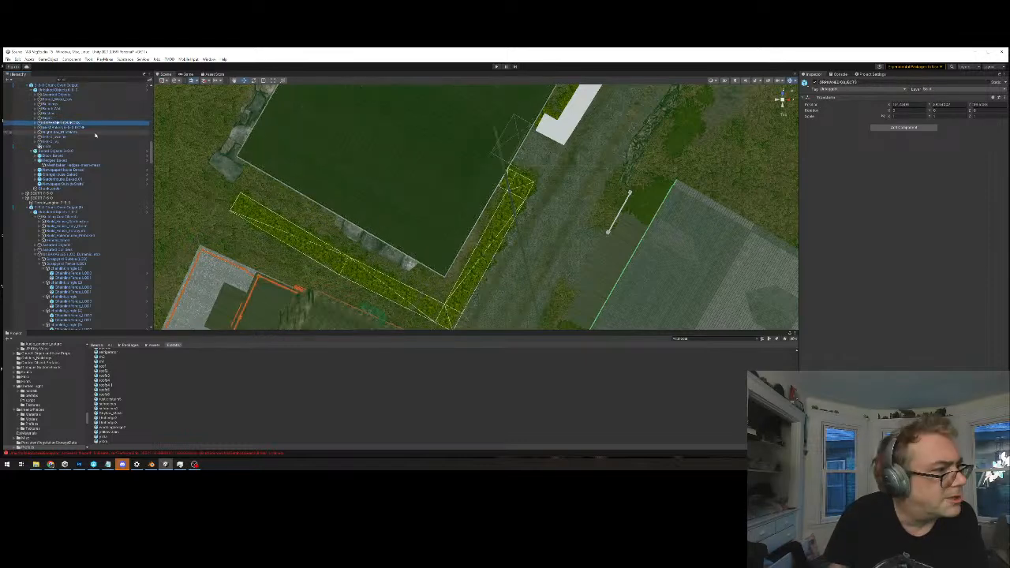
click(94, 136)
key(Down)
key(Down)
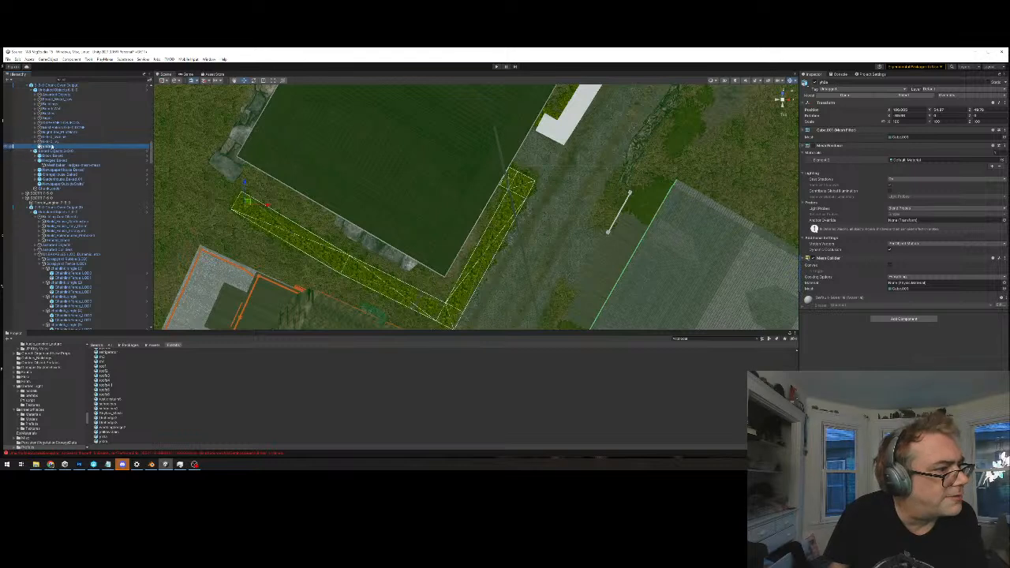
Expand ORPHANED OBJECTS in the main scene and compare its wireframe with those of Unbaked Objects and the whole chunk
click(61, 131)
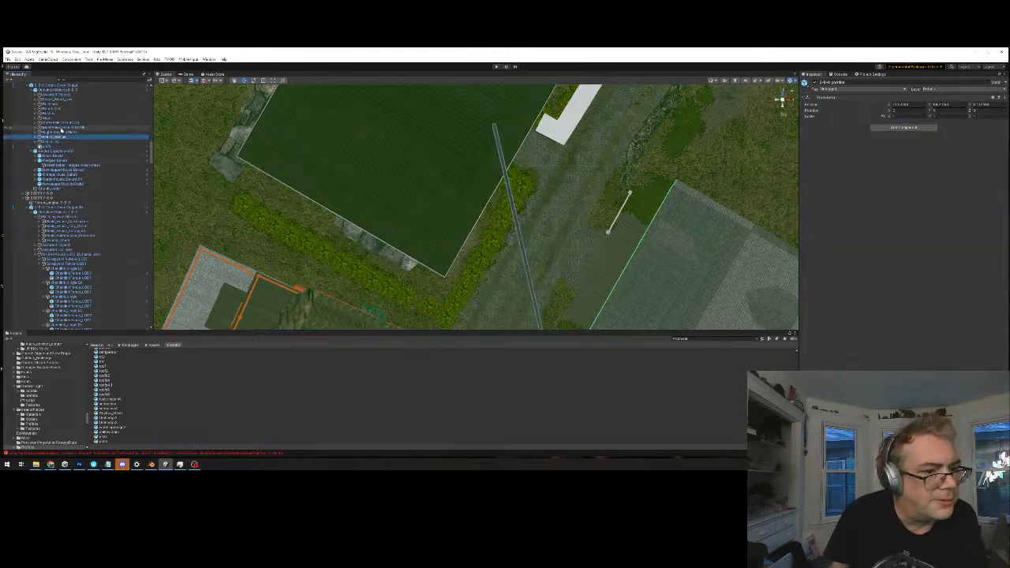
key(Up)
key(Up)
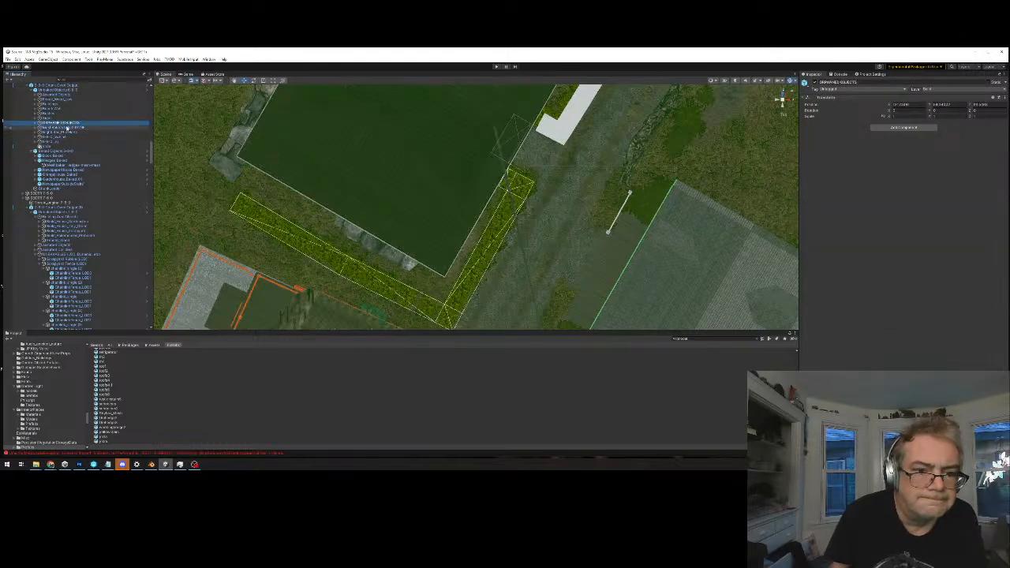
click(36, 123)
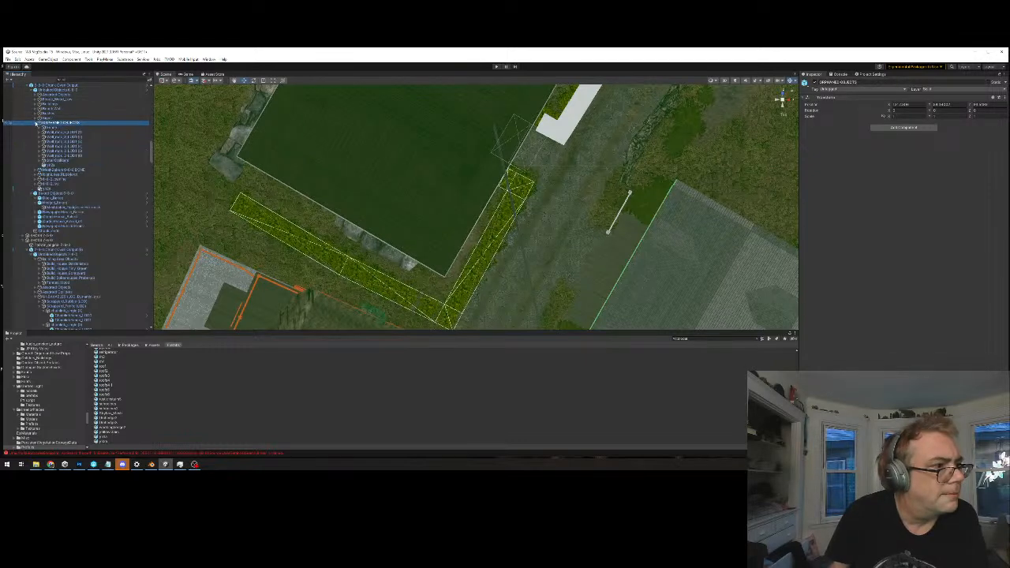
click(57, 90)
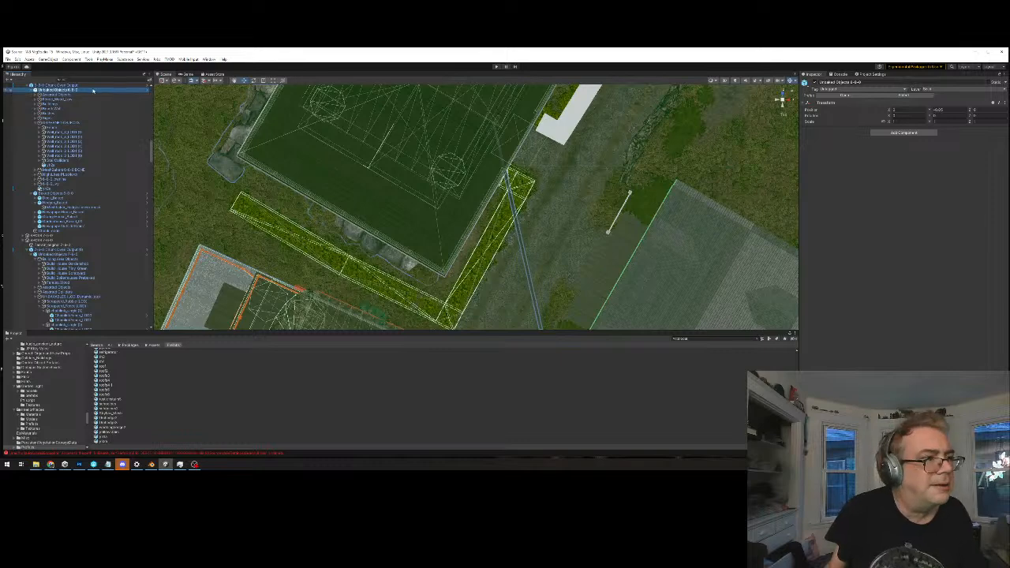
click(93, 85)
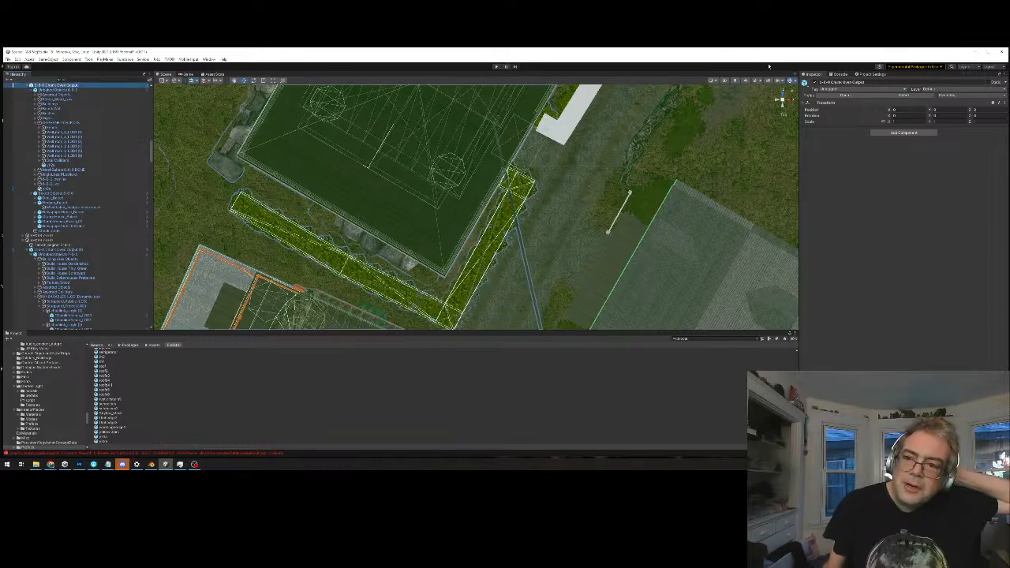
Reopen the chunk output prefab and inspect its Unbaked Objects groups and the ORPHANED OBJECTS children down to the hedge collider piece
click(845, 98)
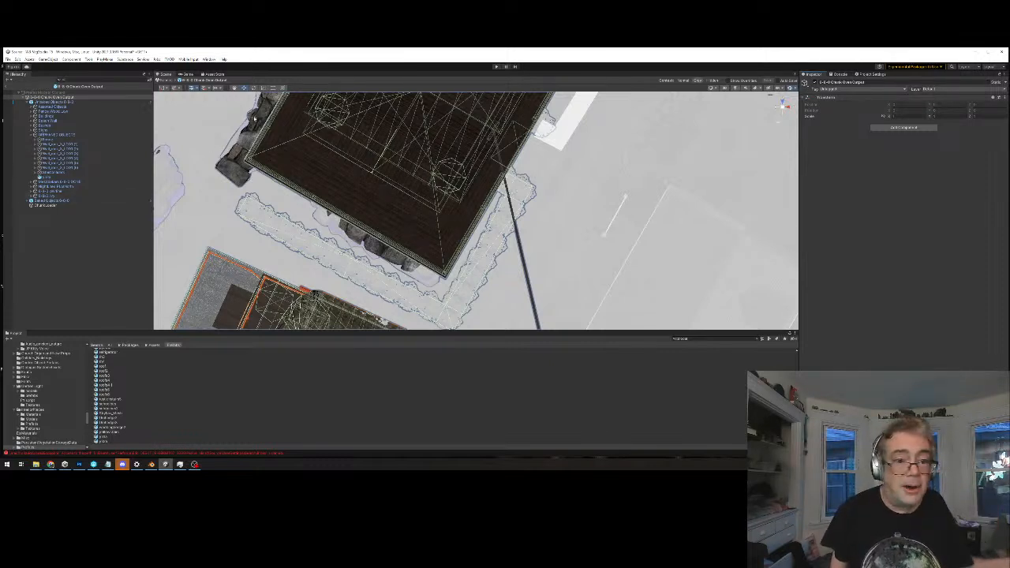
click(87, 102)
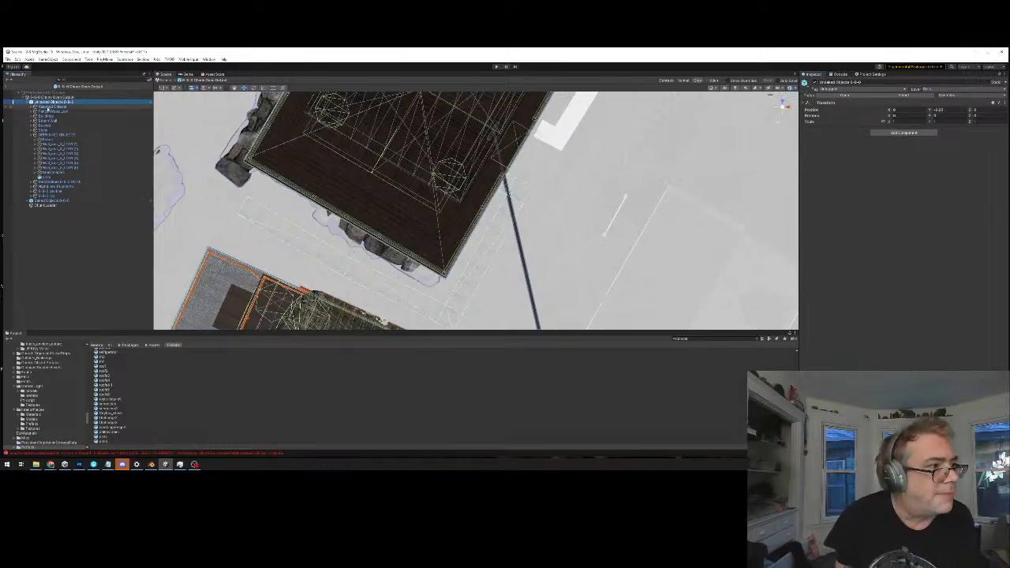
click(47, 111)
key(Down)
key(Down)
key(Down)
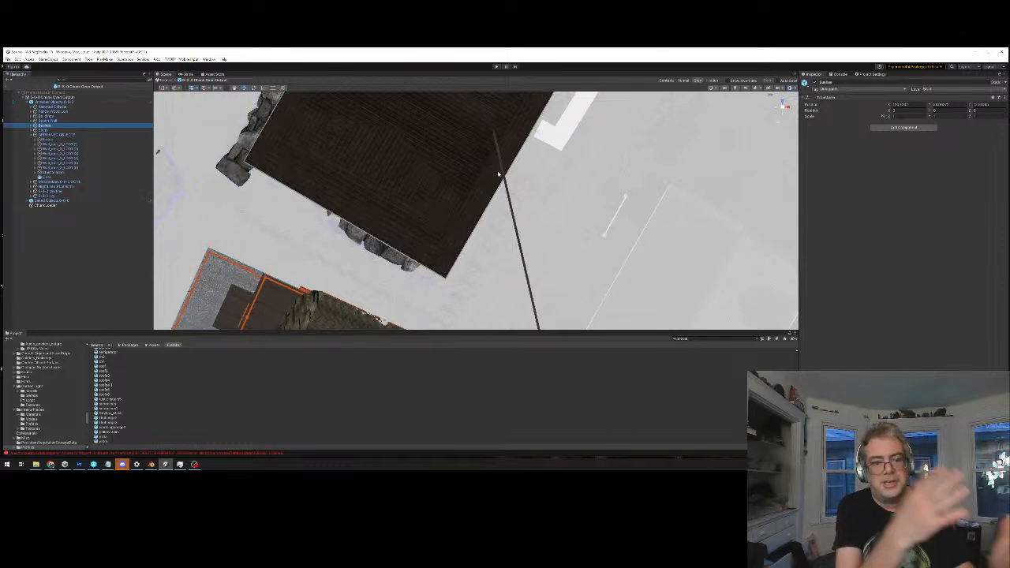
key(Down)
key(Down)
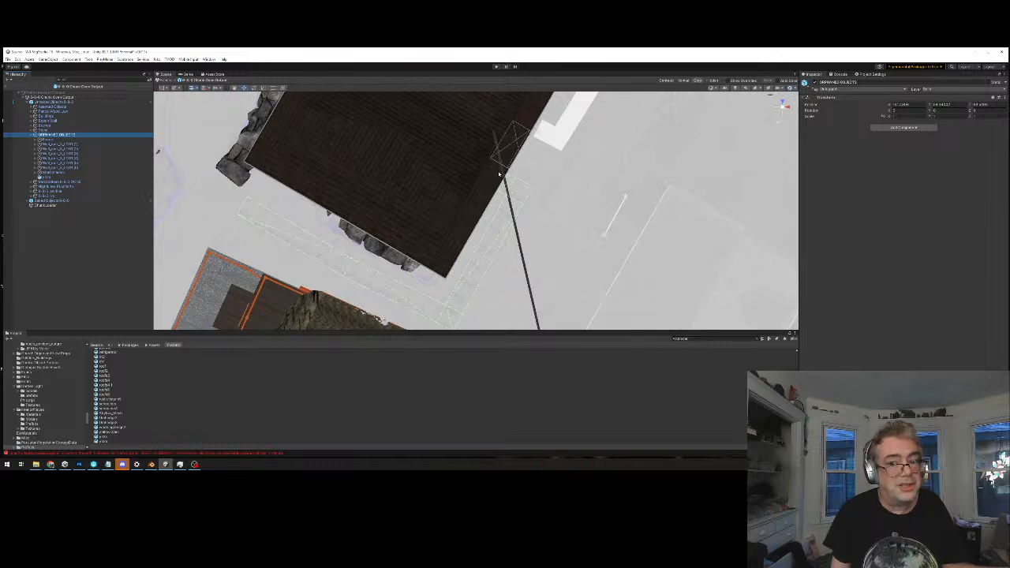
key(Down)
key(Down)
key(Down)
key(Down)
key(Down)
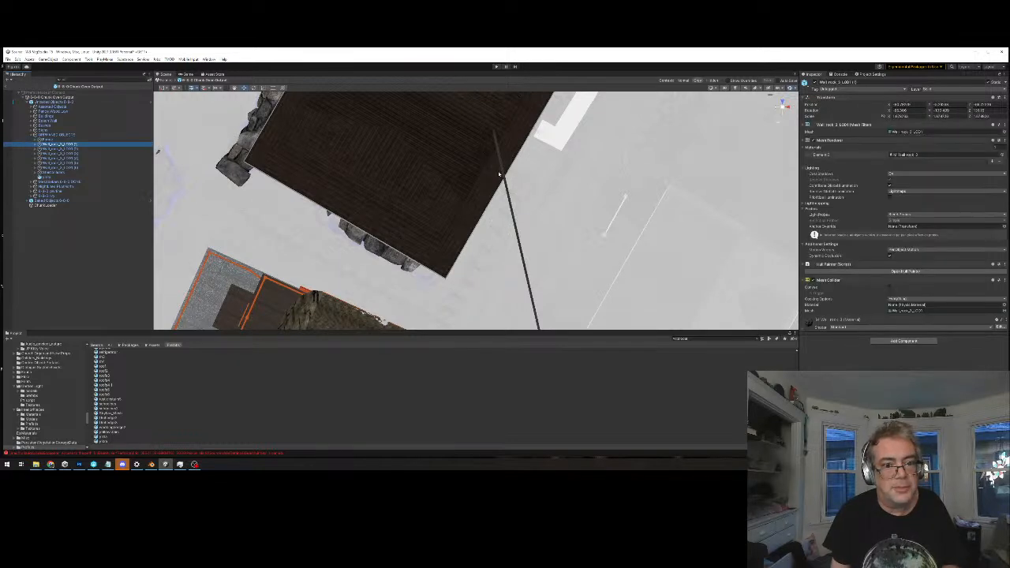
key(Down)
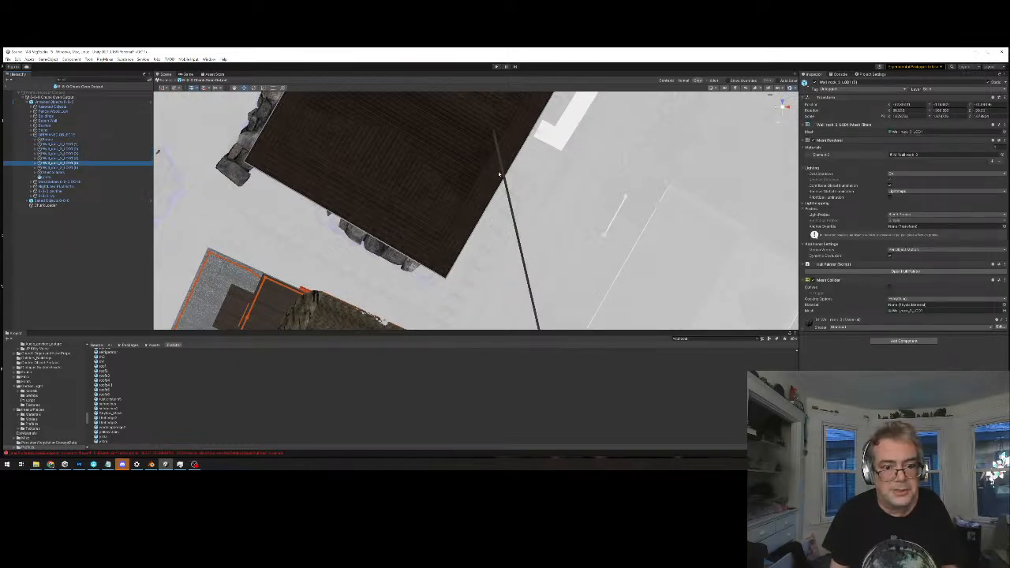
key(Down)
key(Down)
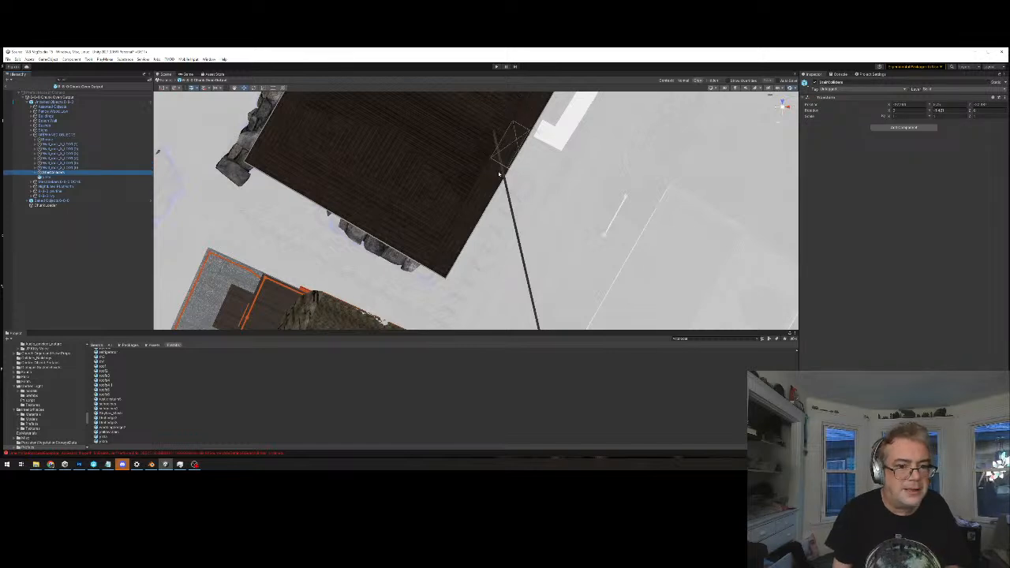
key(Down)
key(Down)
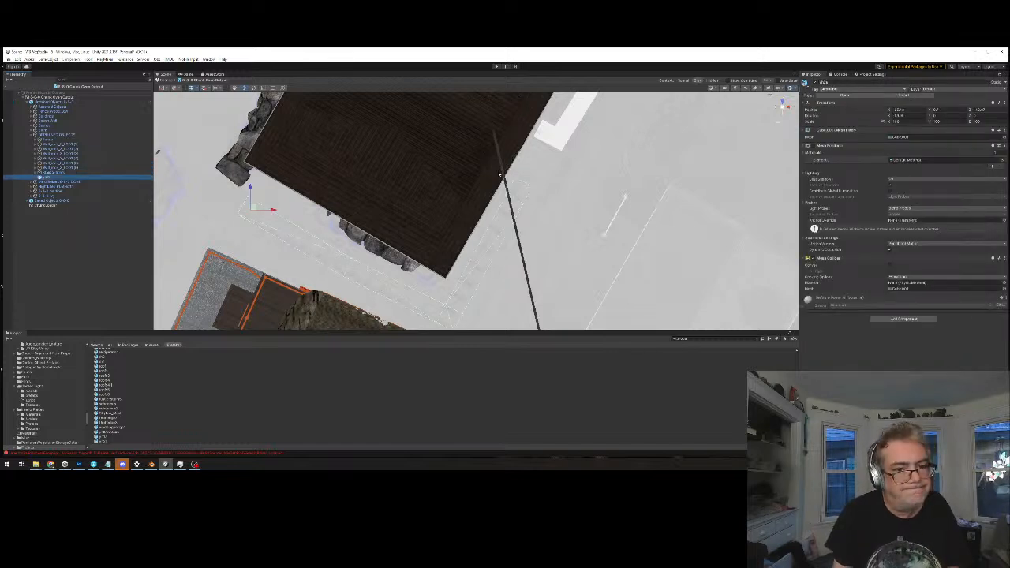
Recheck the prefab groups from the hedge collider piece back up to Unbaked Objects, and return to the main scene
key(Up)
key(Up)
key(Up)
key(Up)
key(Up)
key(Up)
key(Up)
key(Up)
key(Up)
key(Up)
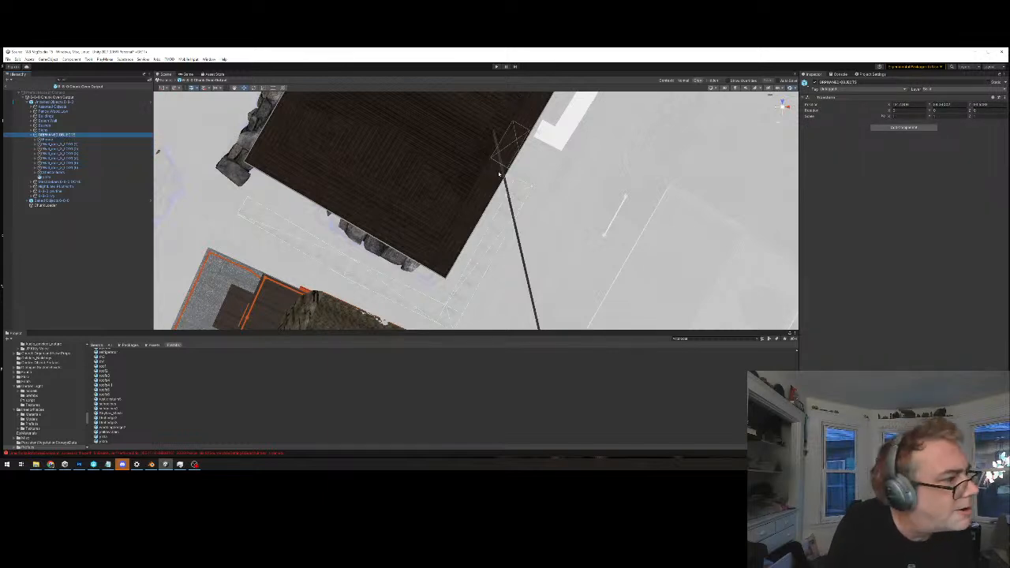
key(Up)
key(Up)
key(Up)
key(Up)
key(Up)
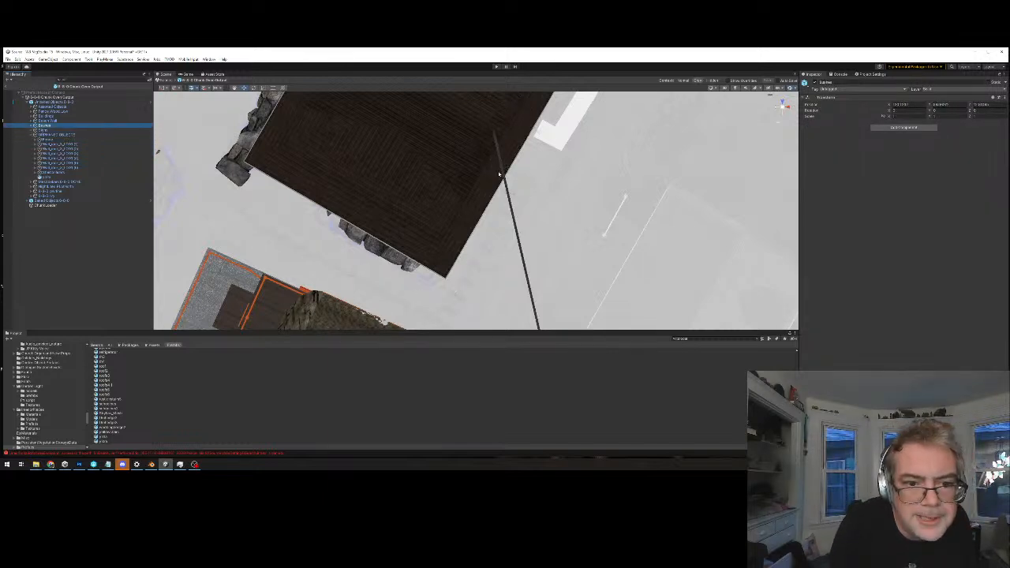
key(Up)
key(Down)
key(Down)
key(Up)
key(Up)
key(Up)
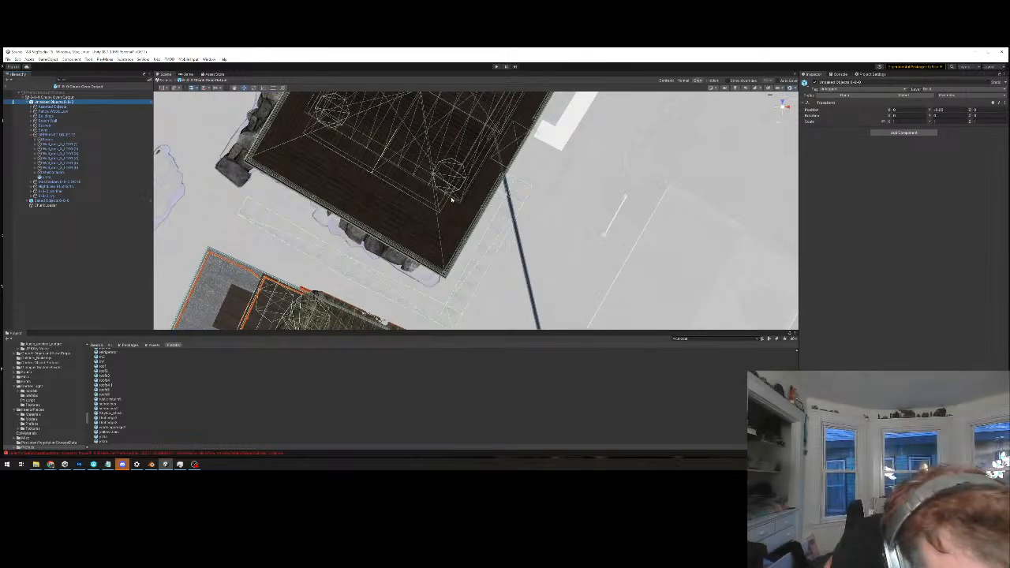
click(166, 80)
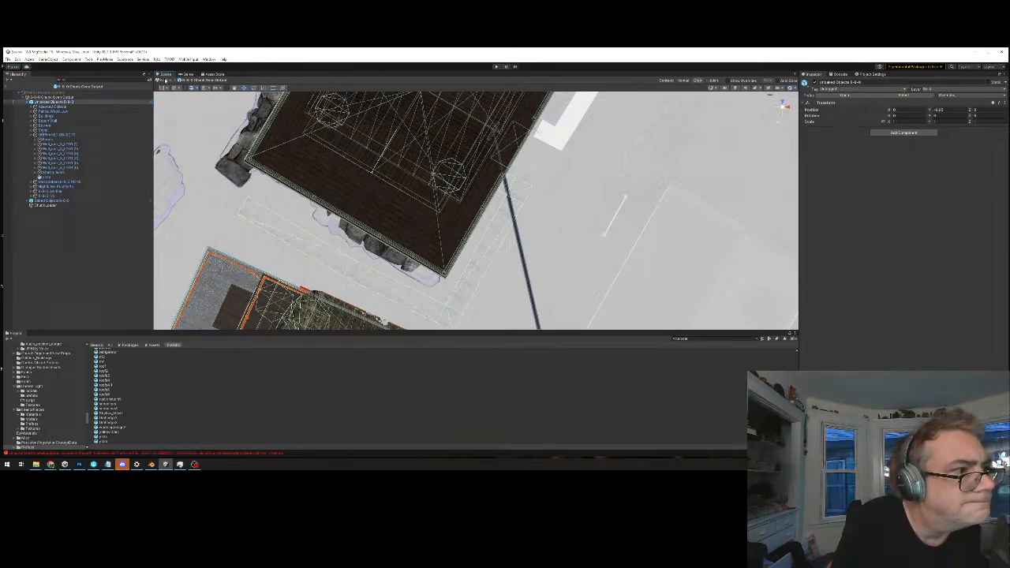
Shift the chunk's Unbaked Objects along X to test which colliders belong to it, and undo the move
click(54, 193)
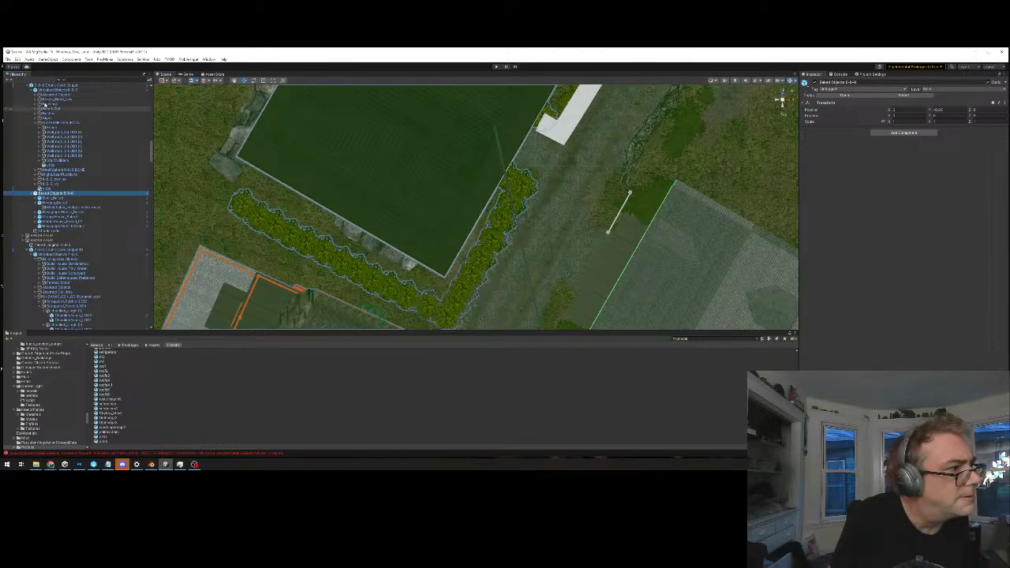
double_click(50, 91)
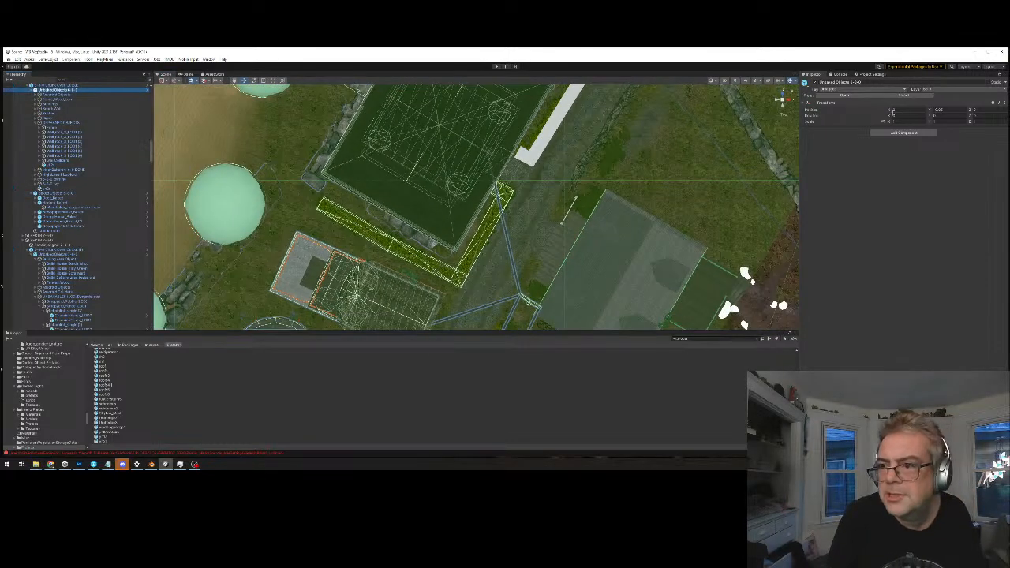
drag(891, 112, 874, 110)
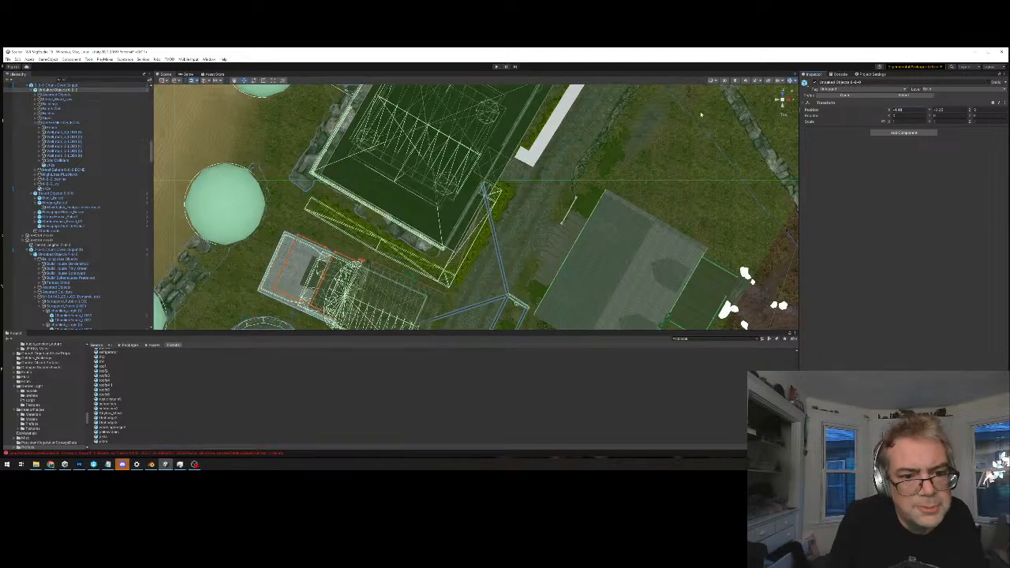
key(ctrl+z)
Examine the individual Unbaked Objects groups in the main scene for the one that outlines the hedge collider
click(41, 96)
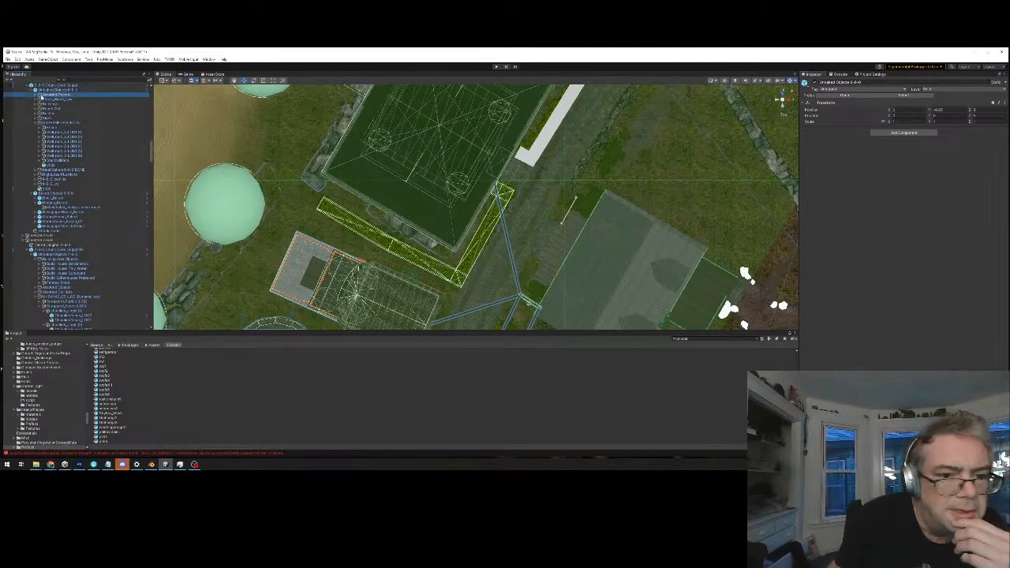
click(46, 100)
click(47, 90)
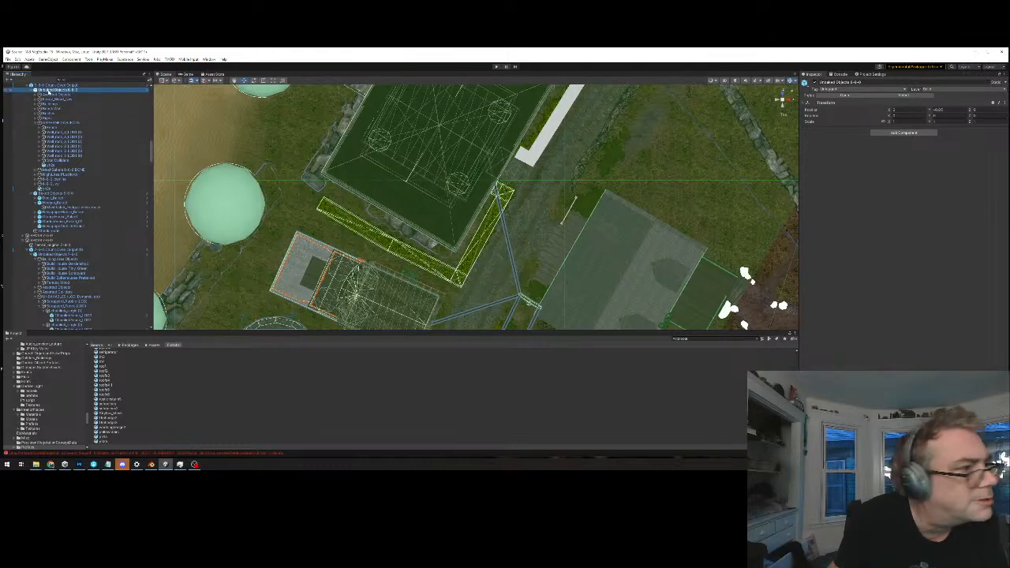
click(46, 95)
click(48, 123)
click(49, 117)
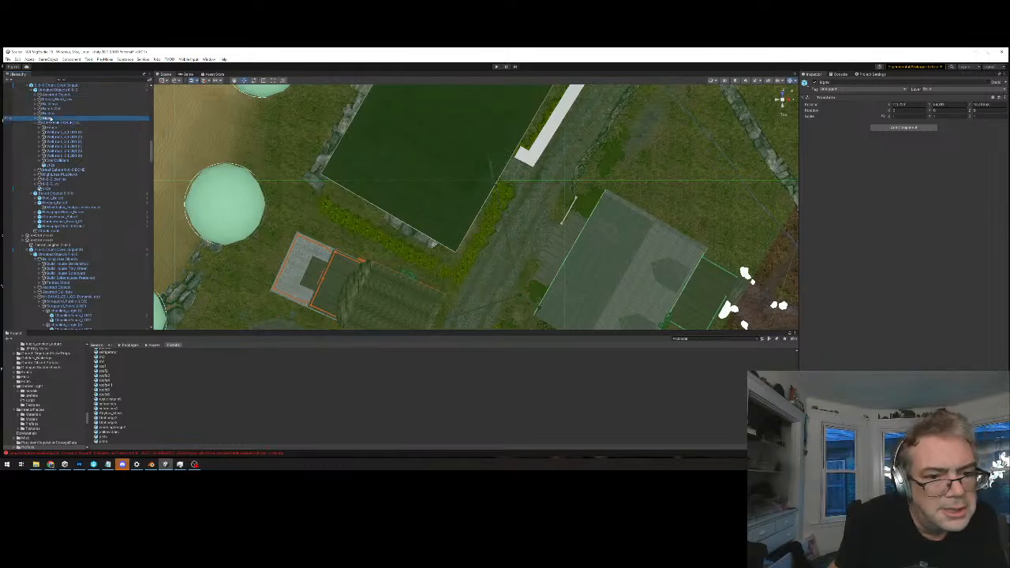
click(55, 128)
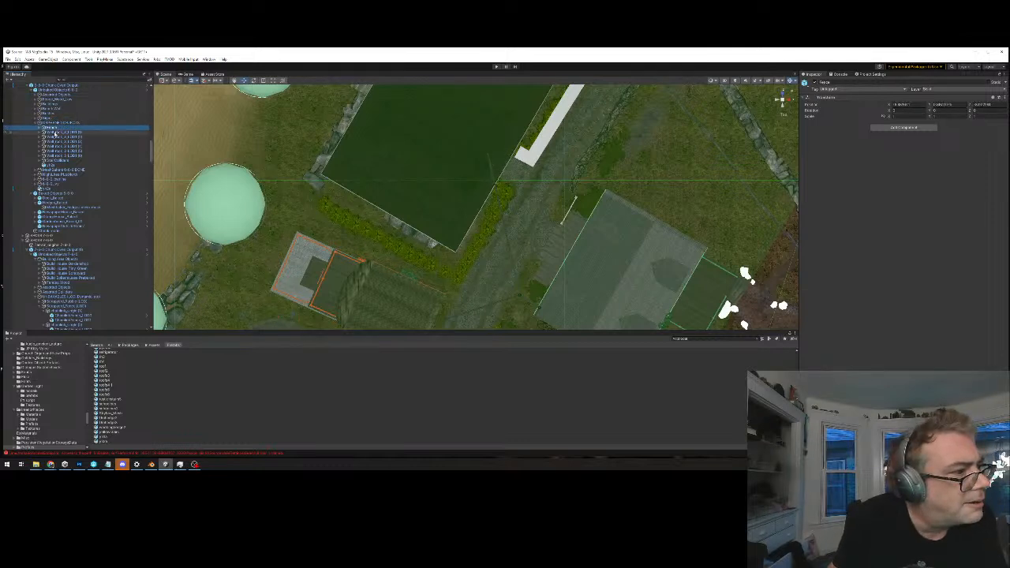
click(49, 123)
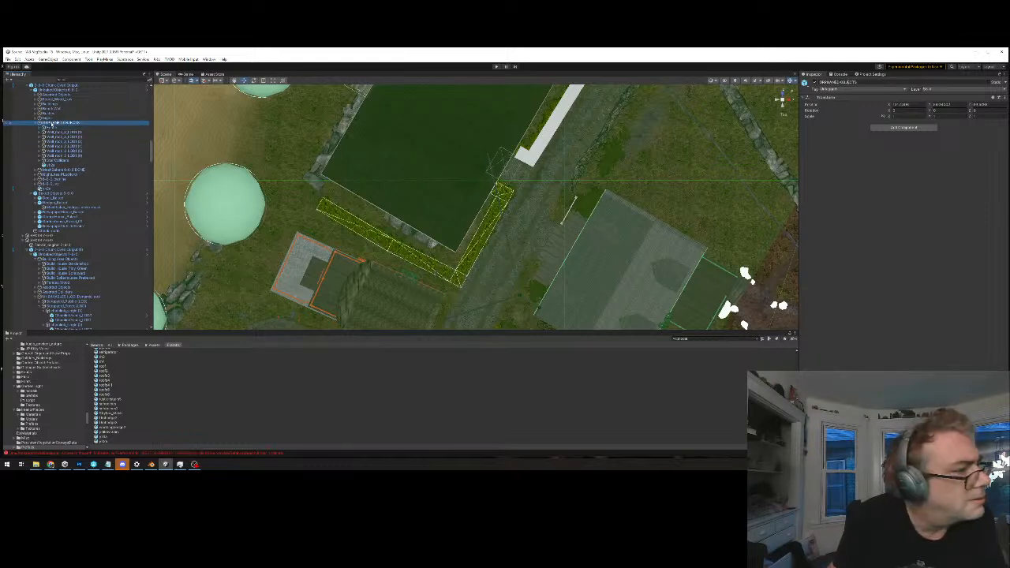
Inspect the children of ORPHANED OBJECTS down to the hedge collider piece and the groups listed after it
click(52, 129)
key(Down)
key(Down)
key(Down)
key(Down)
key(Down)
key(Down)
key(Down)
key(Down)
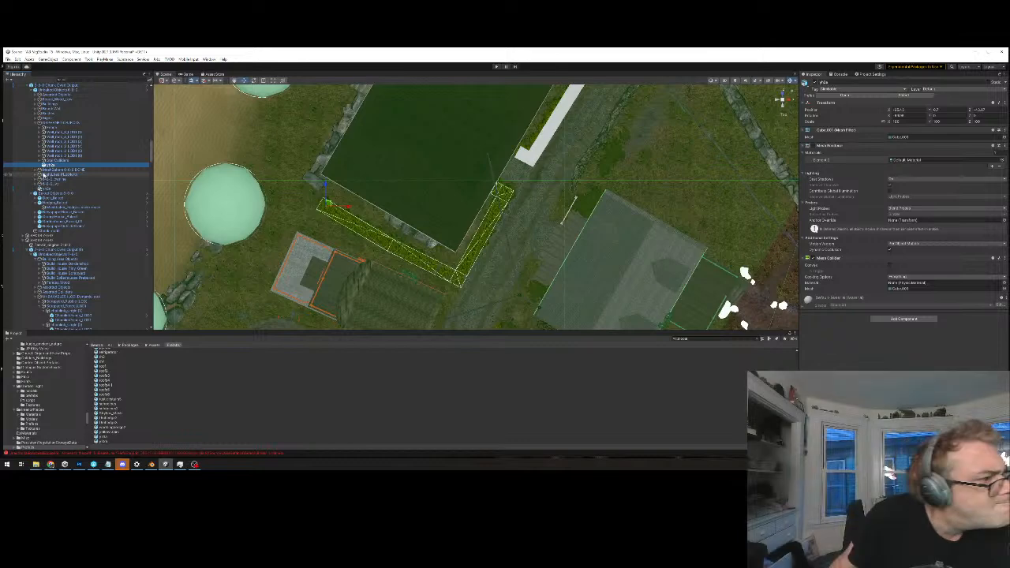
click(49, 169)
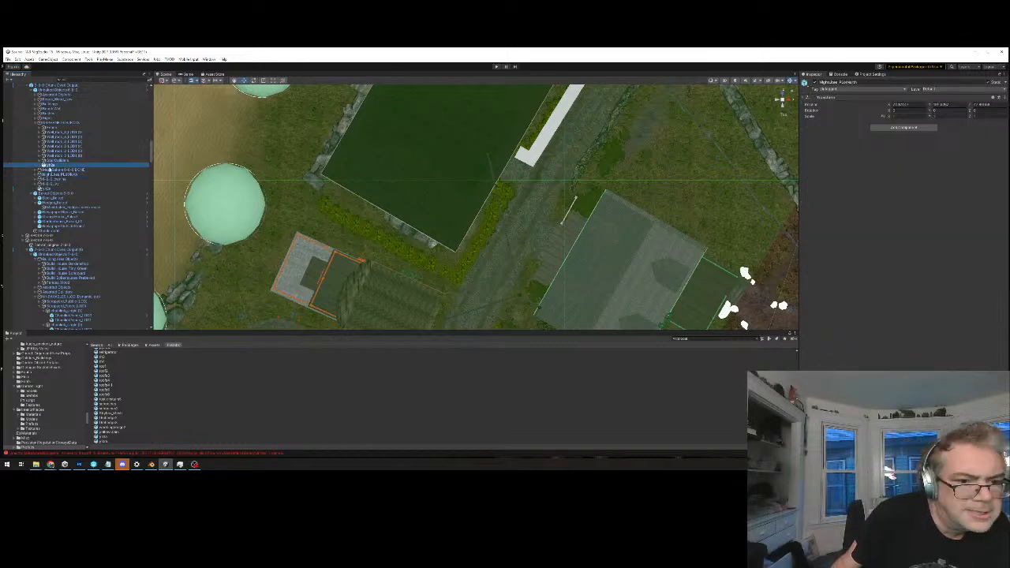
Locate the L-shaped hedge collider piece listed last in the chunk's Unbaked Objects and set its tag
click(49, 182)
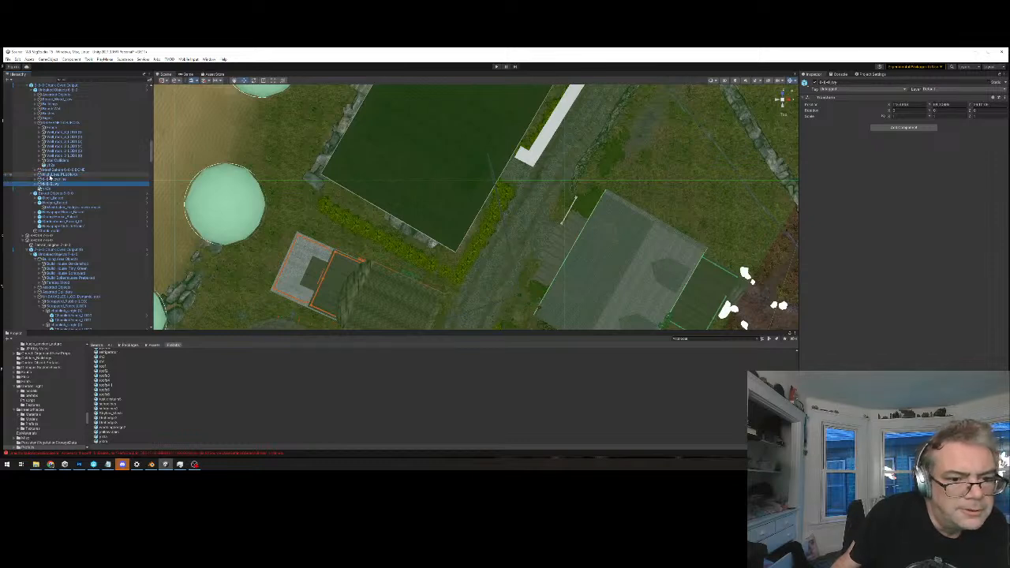
key(Down)
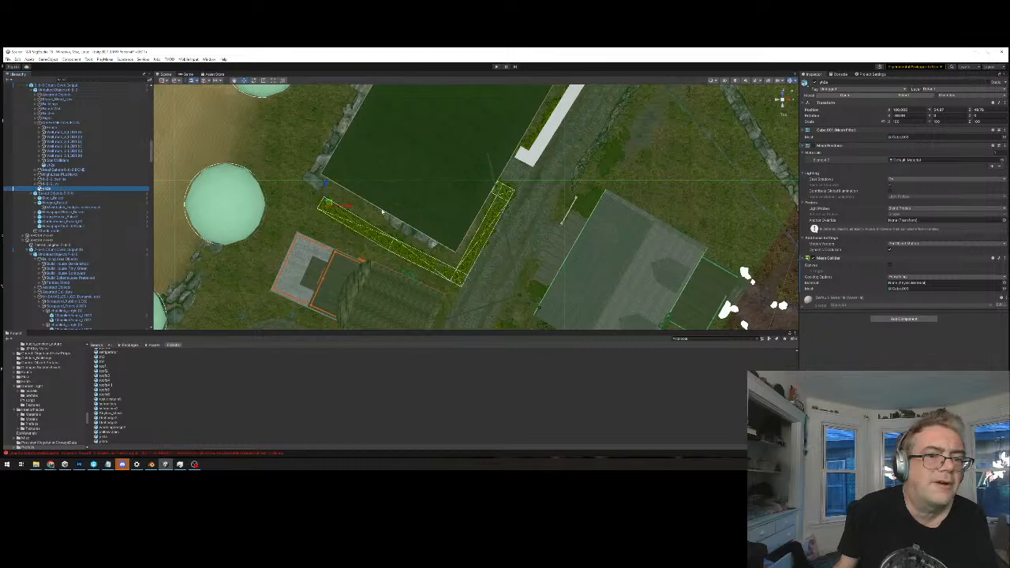
middle_drag(382, 211, 365, 214)
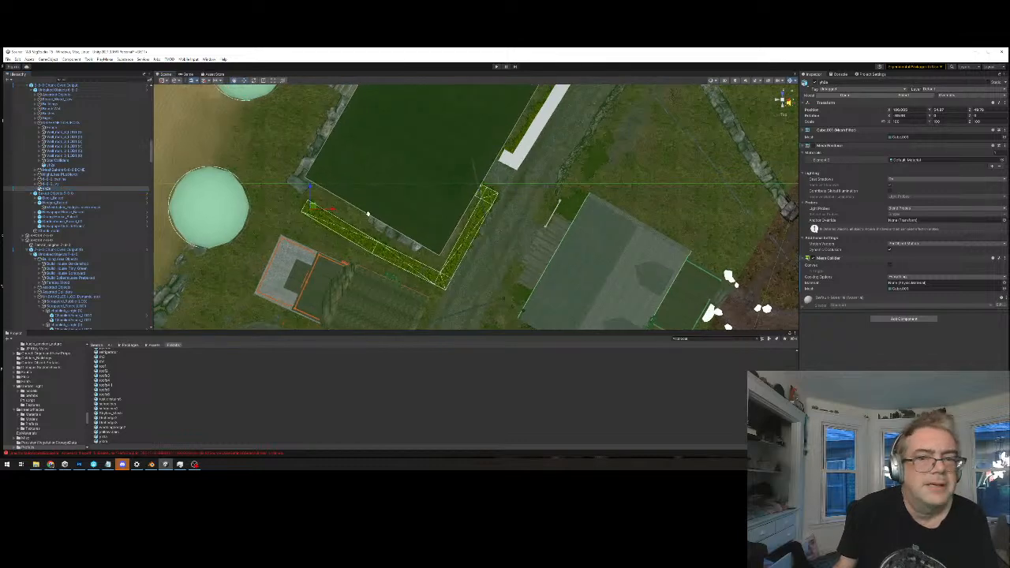
click(835, 90)
click(733, 50)
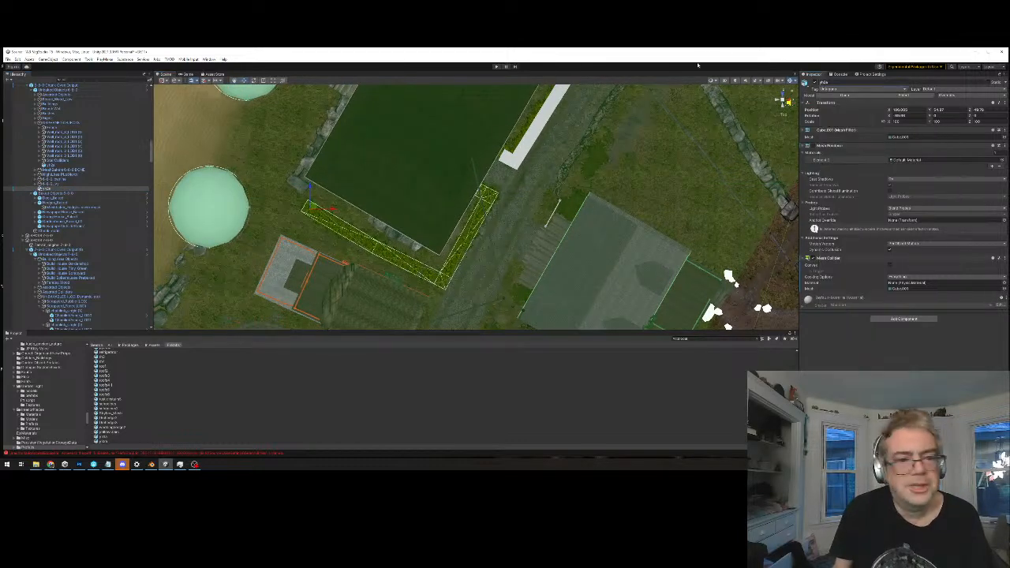
middle_drag(411, 252, 406, 264)
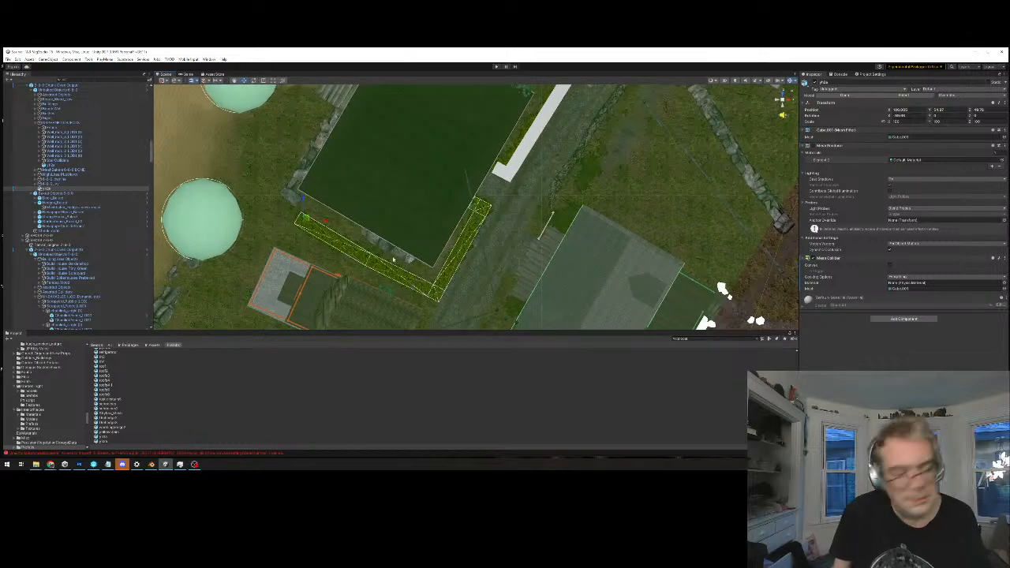
Select the chunk's output object and examine its outlined contents around the fenced building and hedge
click(531, 234)
click(74, 85)
middle_drag(433, 208, 410, 211)
scroll(410, 210, down, 12)
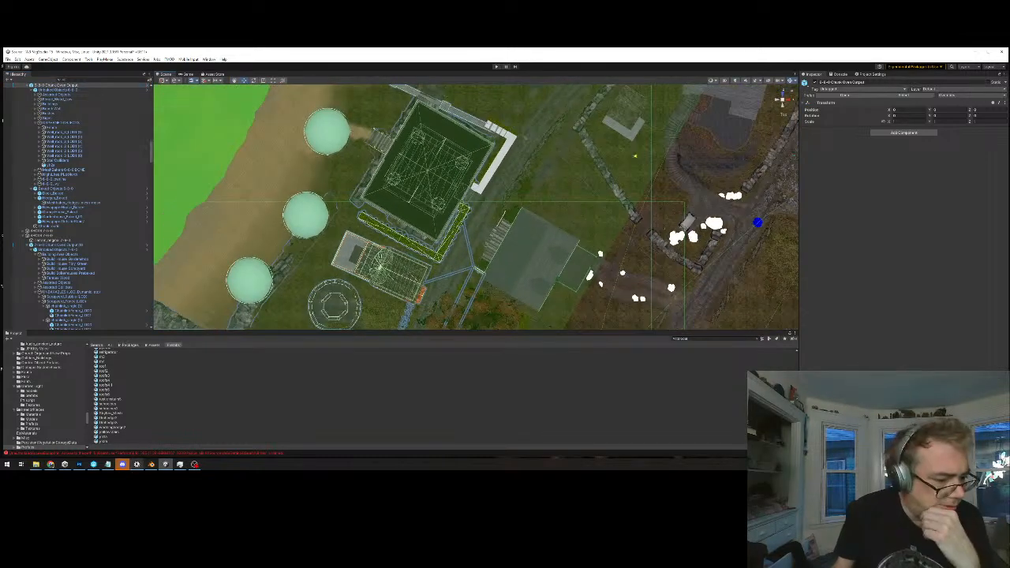
Switch to the Photoshop map checklist, paint the upper-left chunk's "add hedge colliders" line red, and return to Unity
click(79, 465)
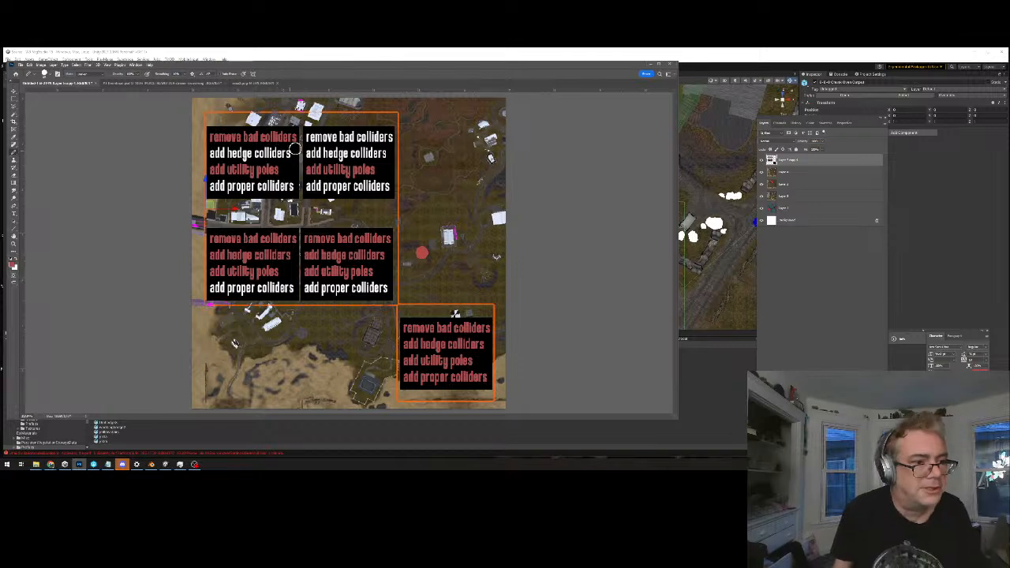
alt+scroll(286, 154, up, 1)
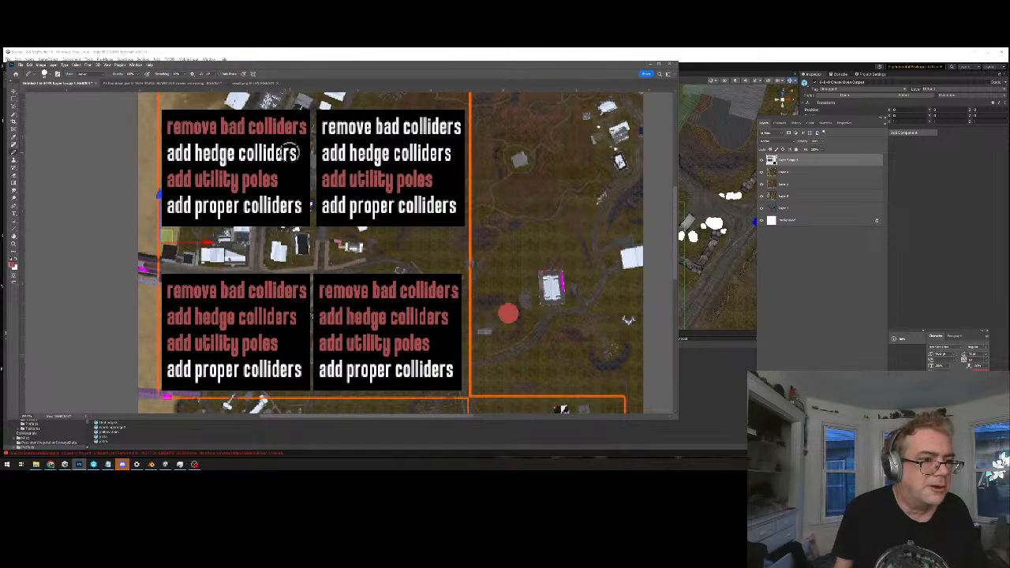
drag(233, 158, 175, 151)
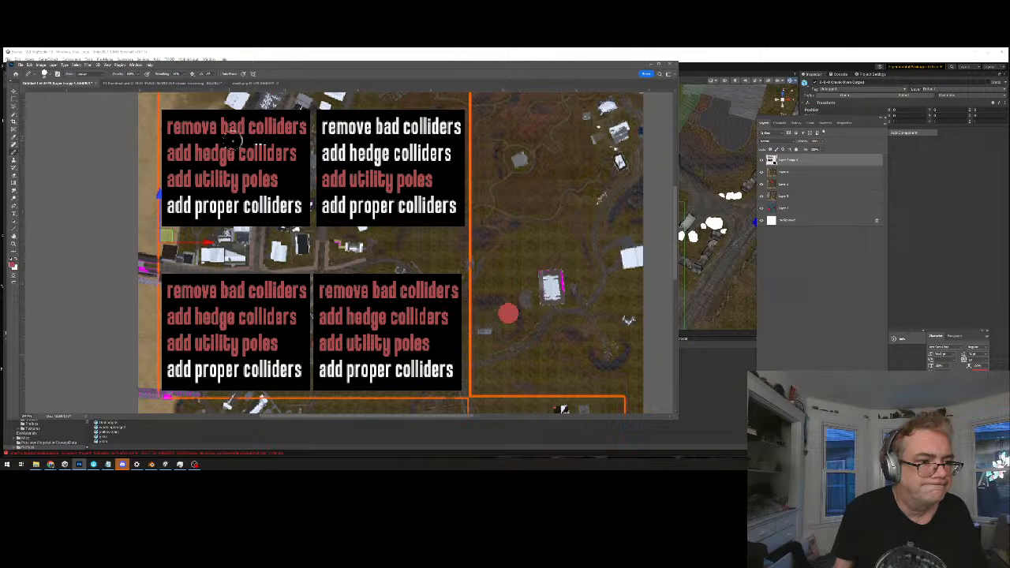
alt+scroll(293, 170, down, 3)
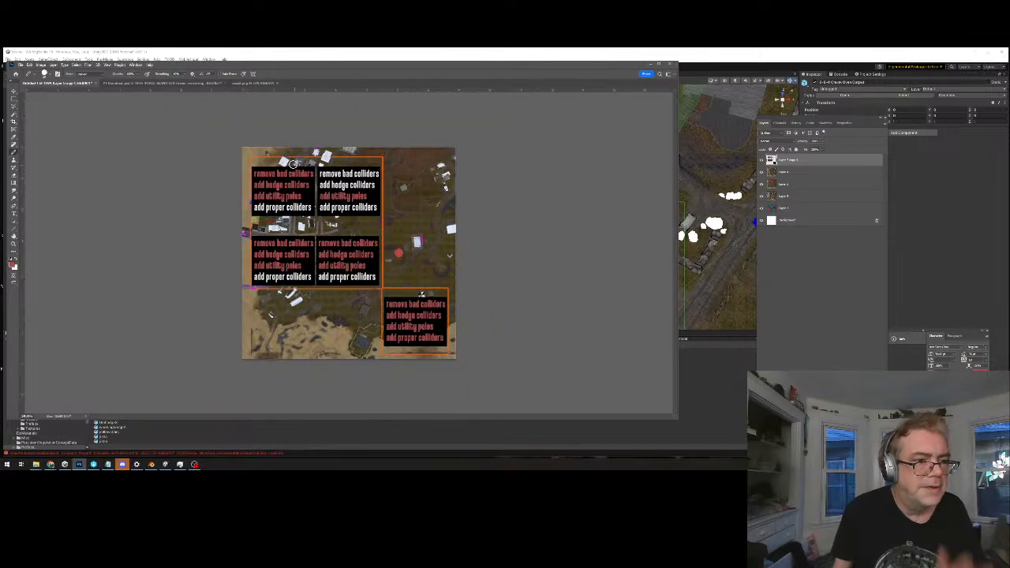
alt+scroll(278, 172, up, 1)
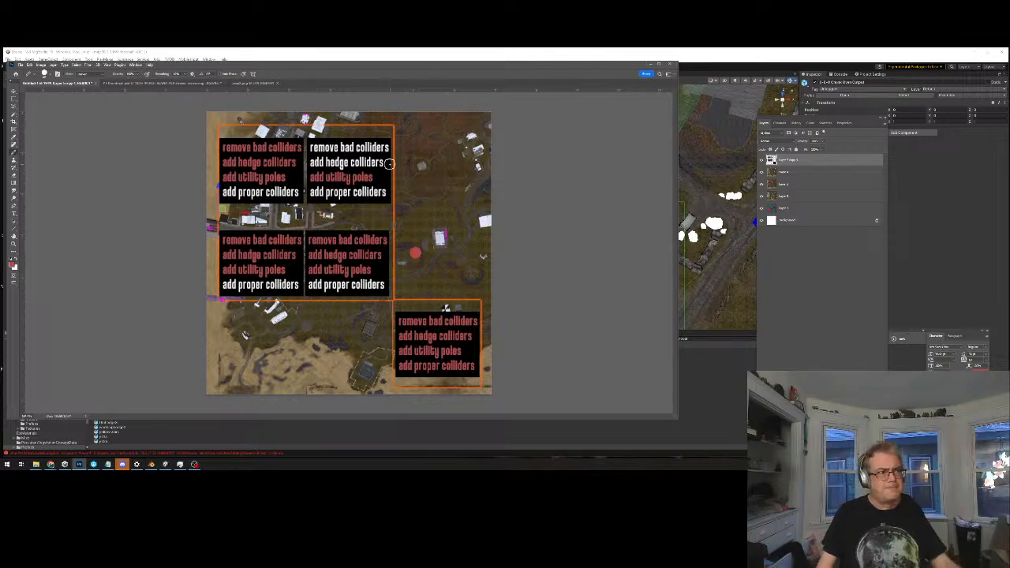
click(658, 63)
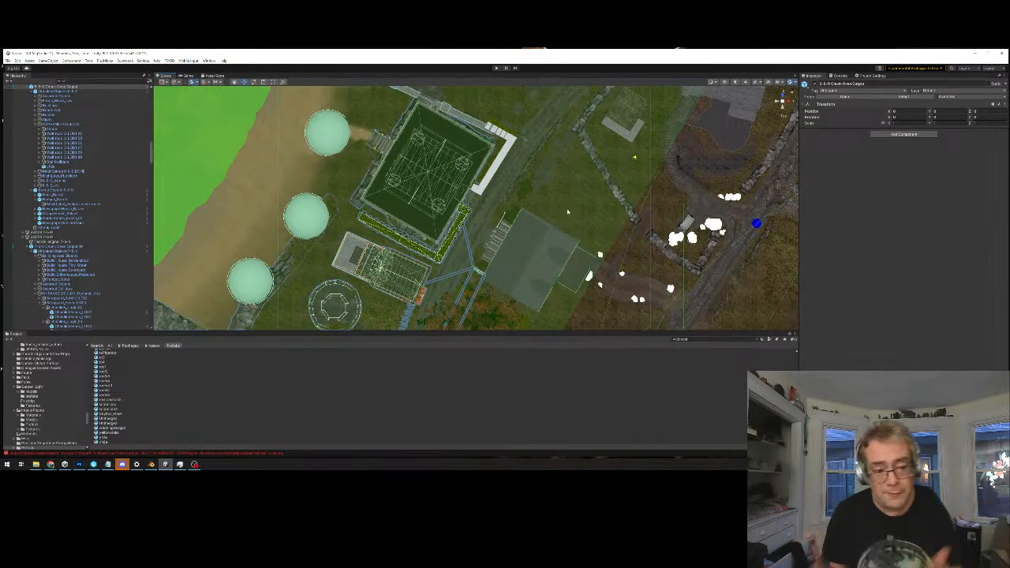
Survey the neighbouring area around the roads and stone walls for the next chunk that needs hedge colliders
scroll(559, 197, up, 1)
scroll(557, 194, down, 1)
middle_drag(546, 185, 489, 242)
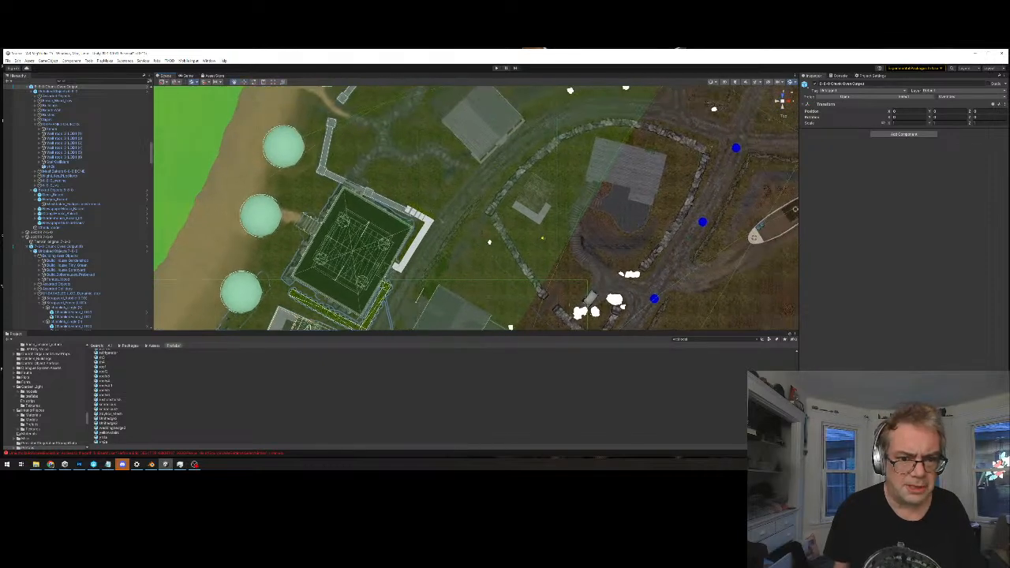
scroll(494, 217, down, 3)
middle_drag(499, 189, 454, 205)
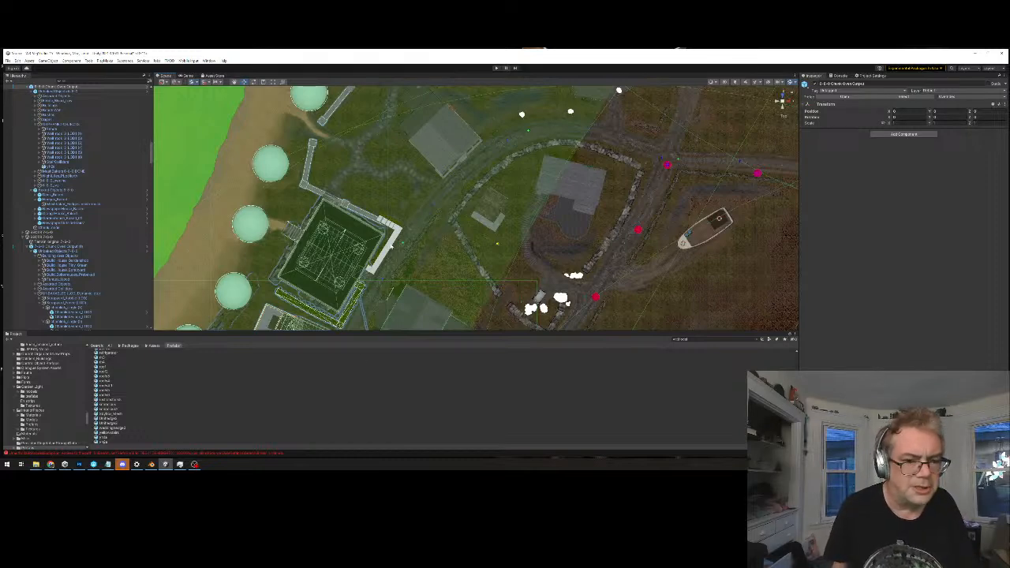
scroll(429, 205, down, 6)
middle_drag(435, 204, 418, 231)
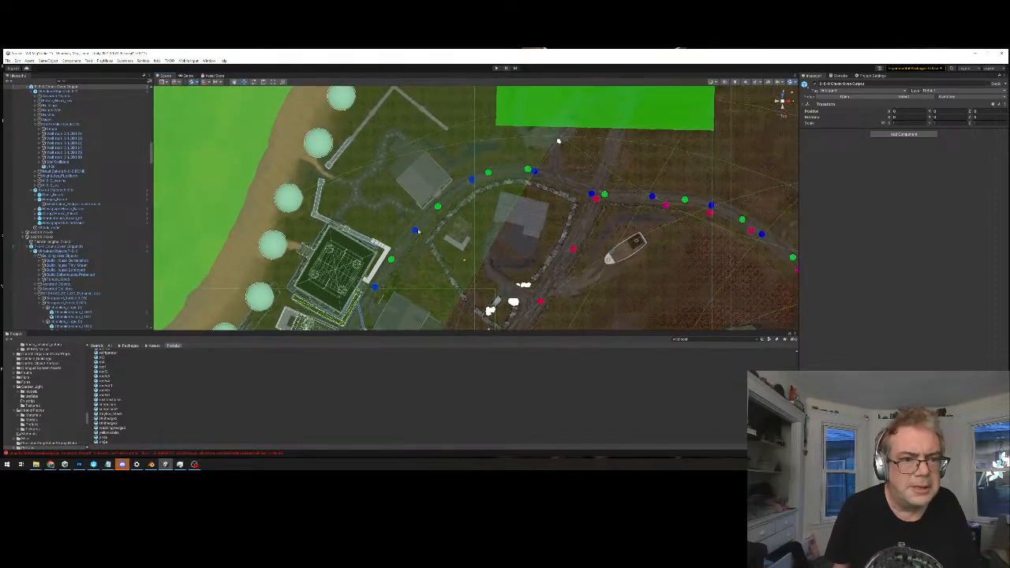
middle_drag(601, 203, 550, 137)
scroll(475, 254, up, 4)
middle_drag(474, 254, 543, 218)
scroll(501, 229, up, 4)
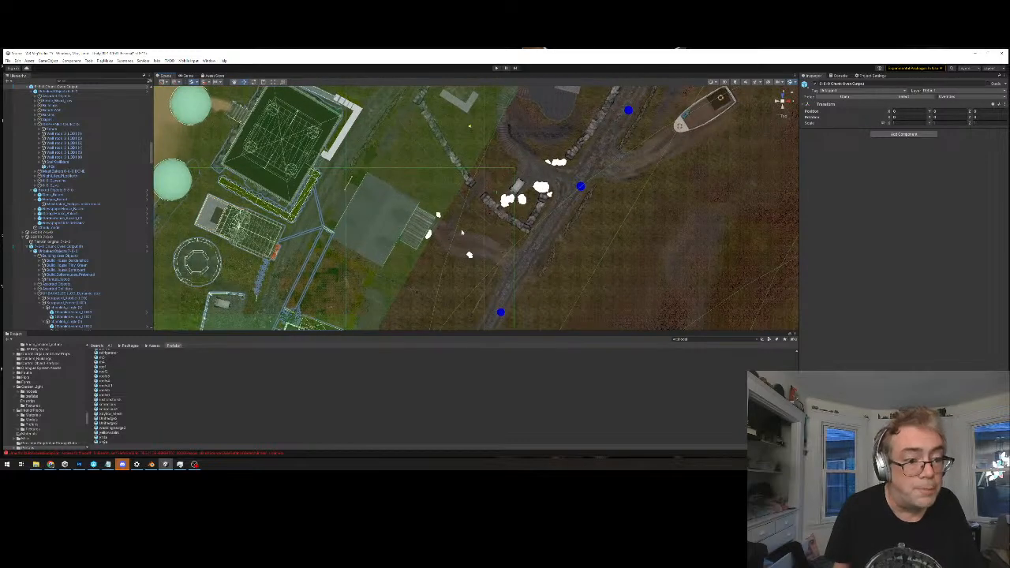
middle_drag(462, 232, 520, 198)
Select the adjoining terrain tile to identify its chunk, and examine the hedges around the autumn tree
click(486, 157)
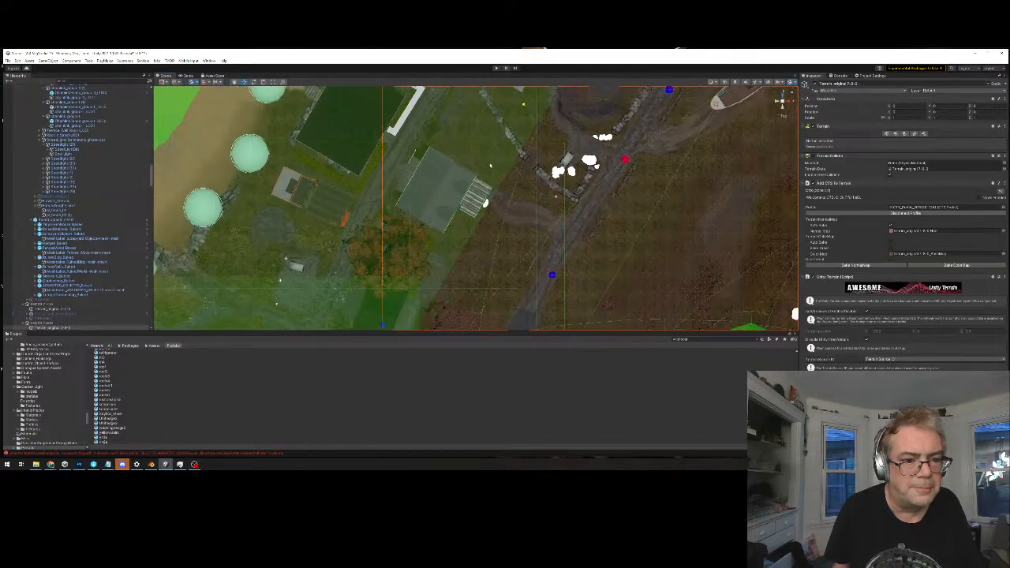
middle_drag(495, 233, 524, 182)
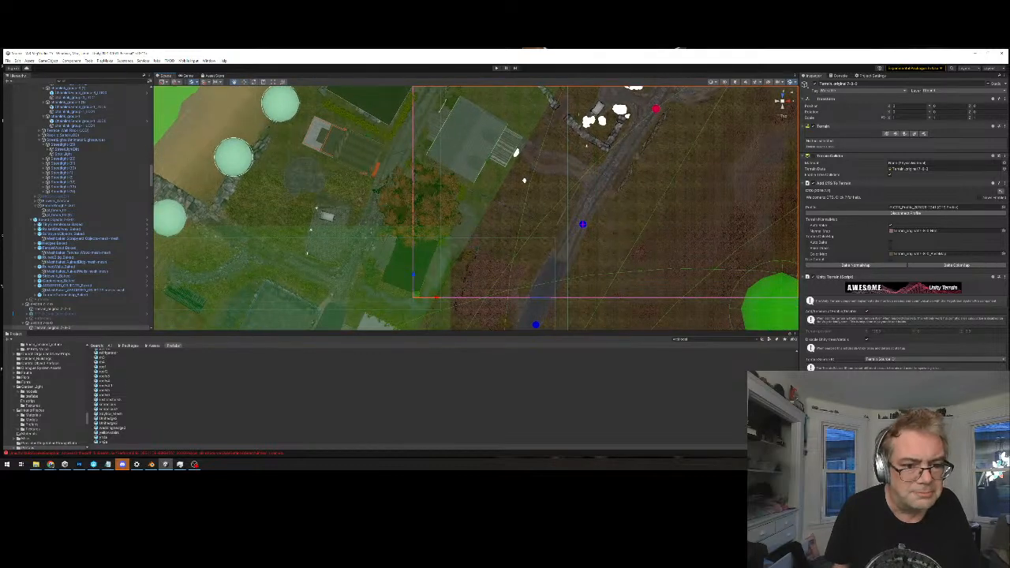
scroll(474, 234, up, 3)
middle_drag(474, 263, 485, 213)
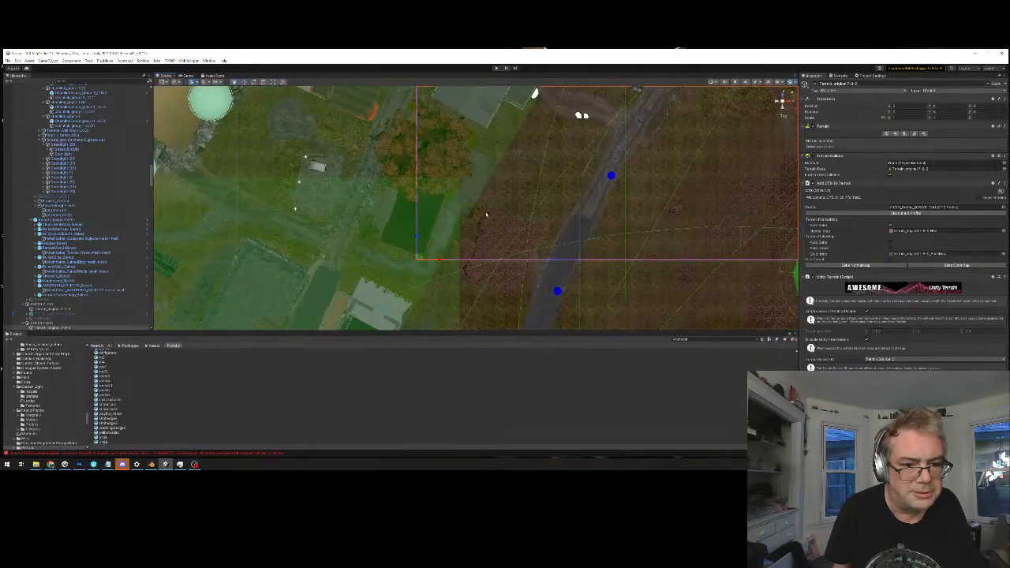
scroll(485, 205, up, 6)
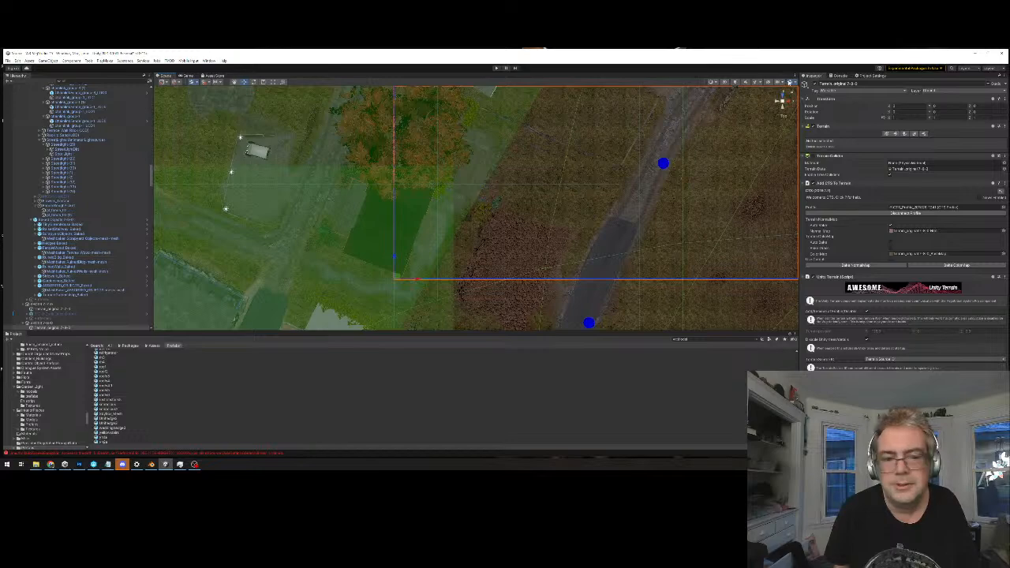
scroll(503, 224, up, 2)
middle_drag(487, 201, 482, 252)
scroll(484, 239, up, 8)
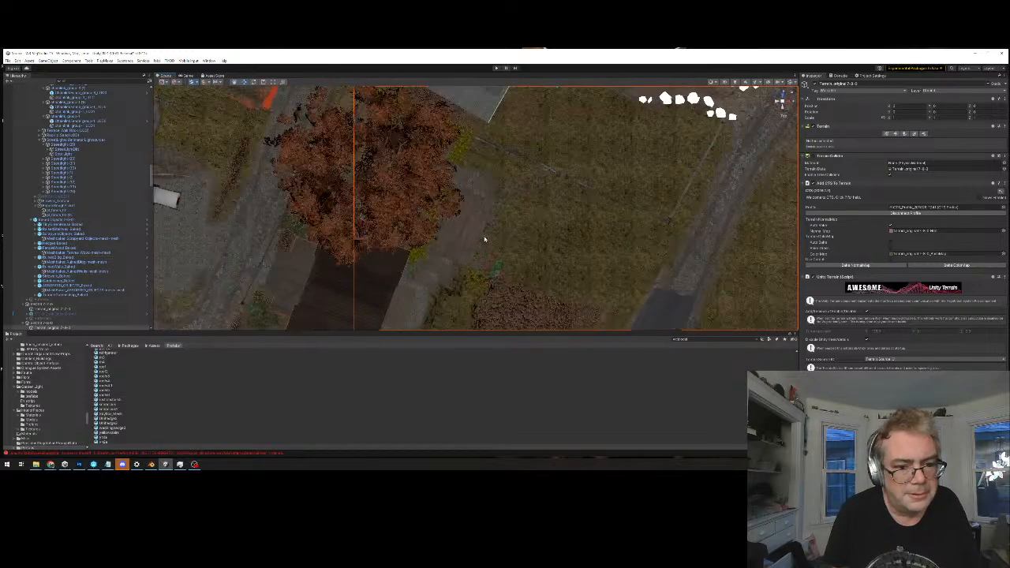
middle_drag(489, 200, 494, 297)
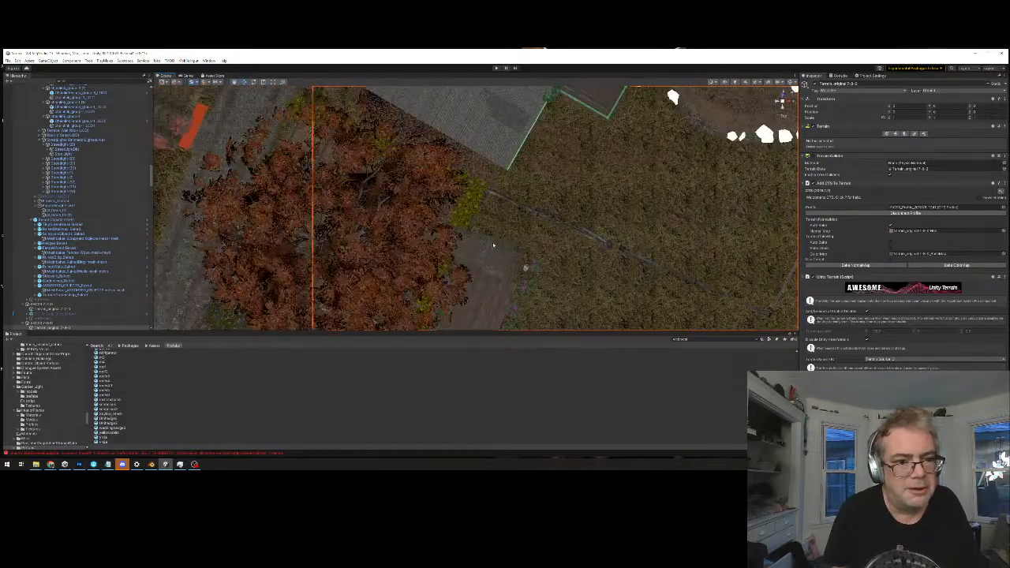
scroll(483, 204, up, 2)
scroll(468, 197, down, 2)
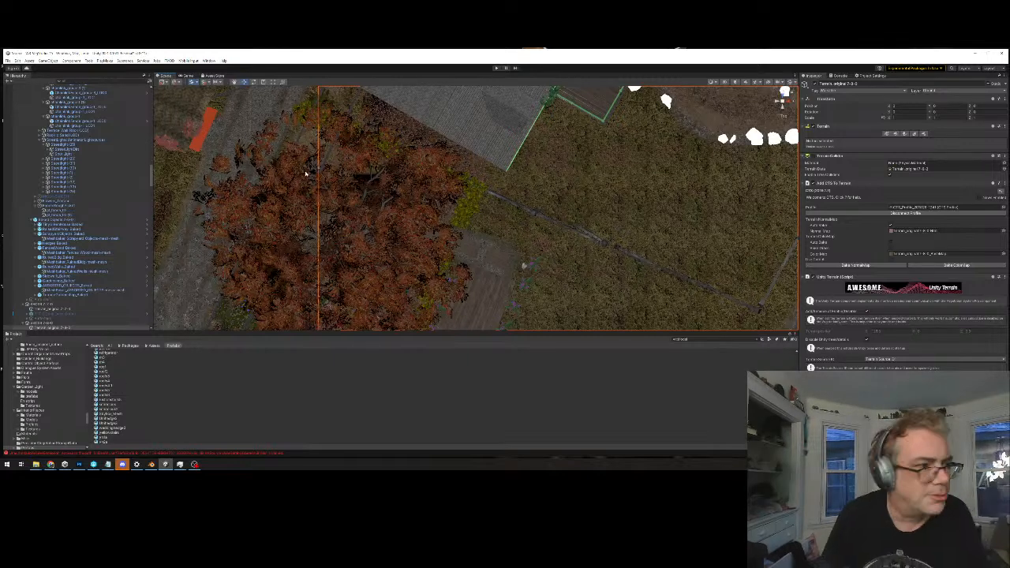
Find the output object listed under the selected terrain tile and inspect what it and its Unbaked Objects outline
scroll(80, 263, down, 4)
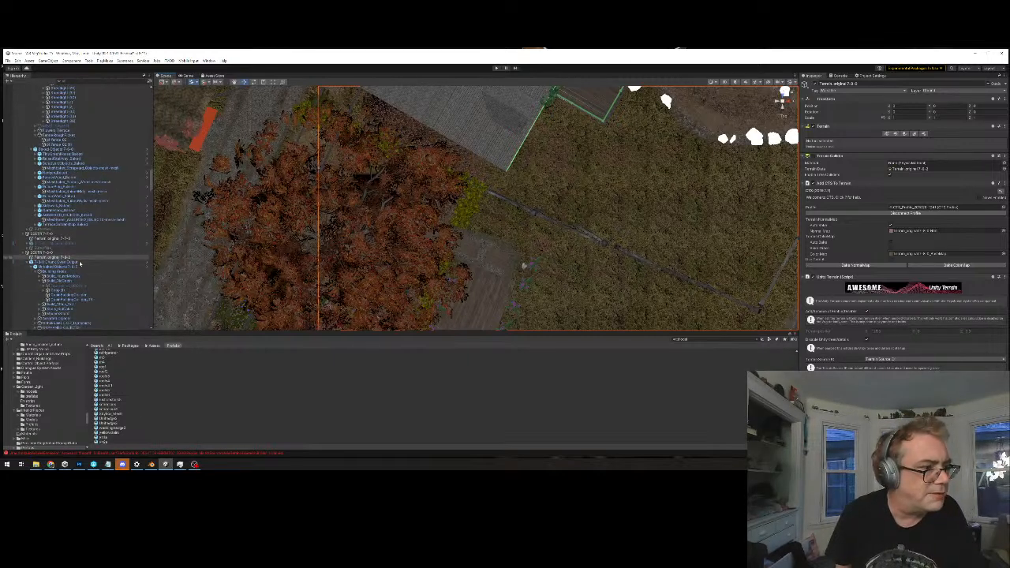
click(78, 261)
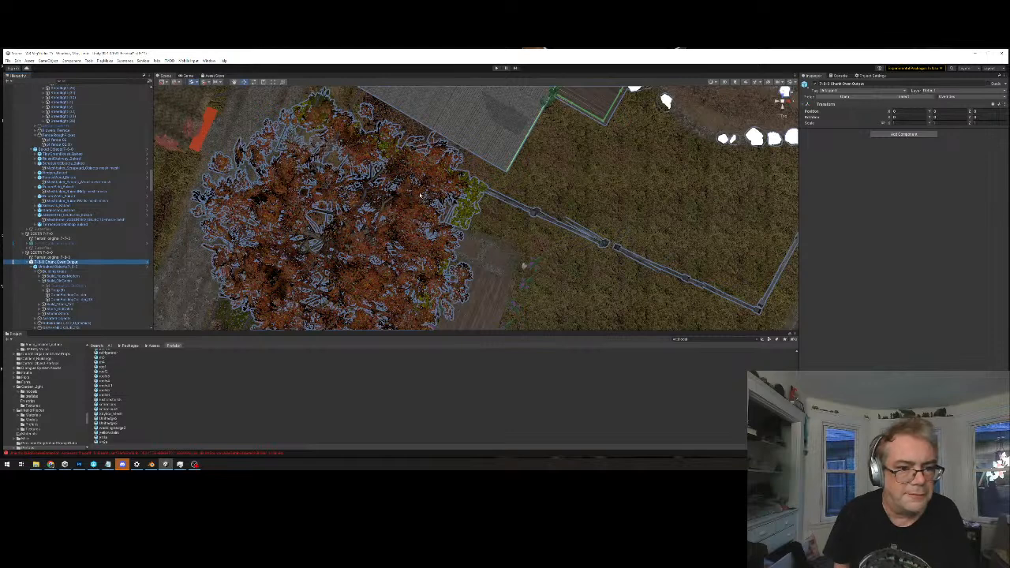
click(453, 168)
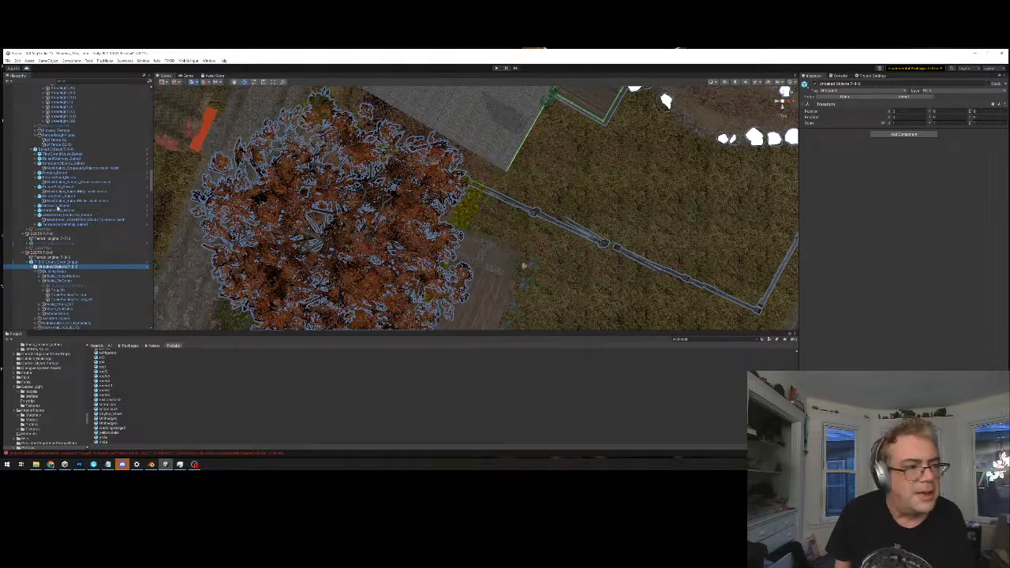
Check the chunk's groups one by one from Unbaked Objects to the chunk loader, and reselect the chunk output object
key(Down)
key(Down)
key(Down)
key(Down)
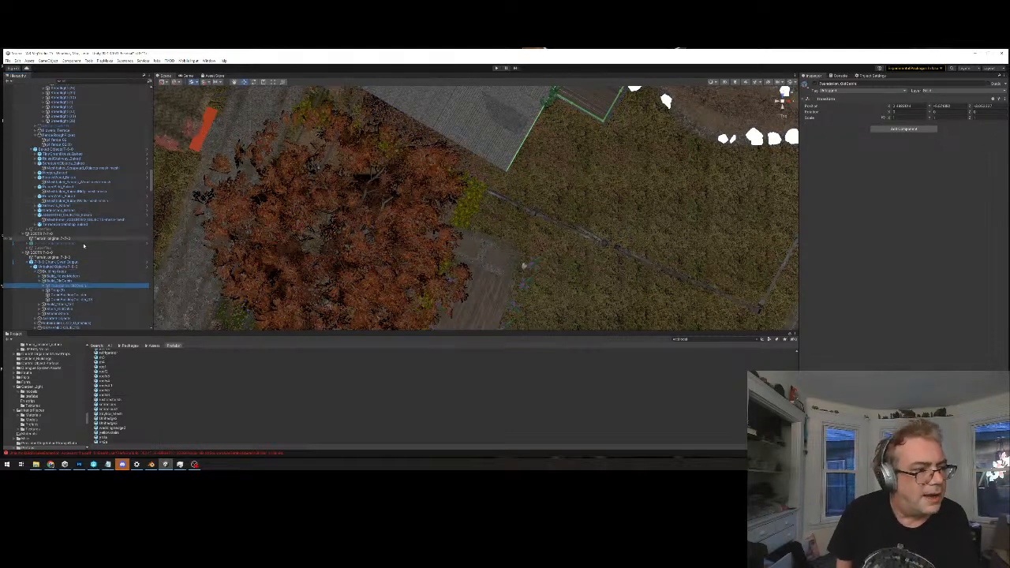
key(Down)
key(Down)
key(Down)
key(Down)
key(Down)
key(Down)
key(Down)
key(Down)
key(Down)
key(Down)
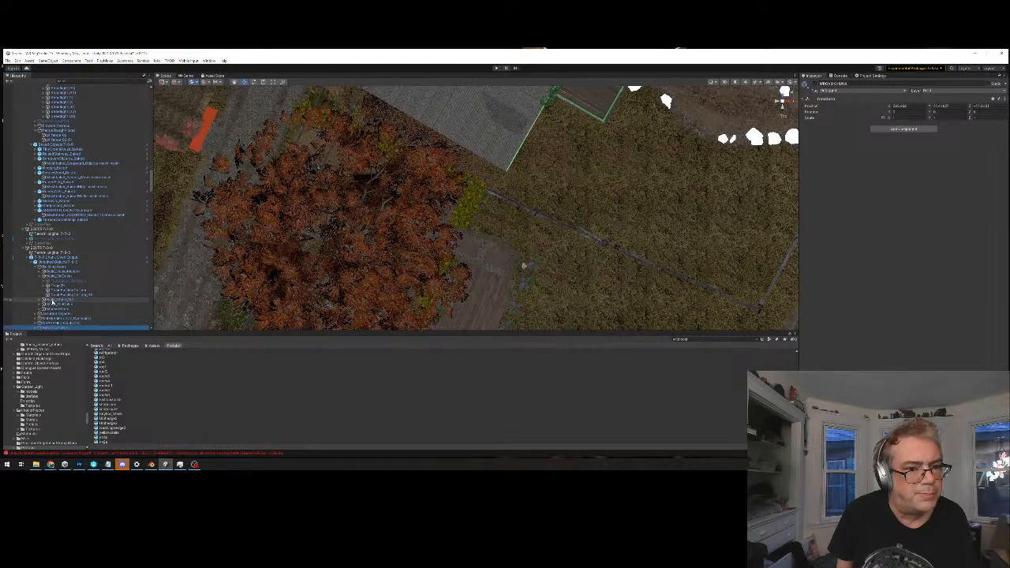
key(Down)
key(Down)
key(Down)
key(Down)
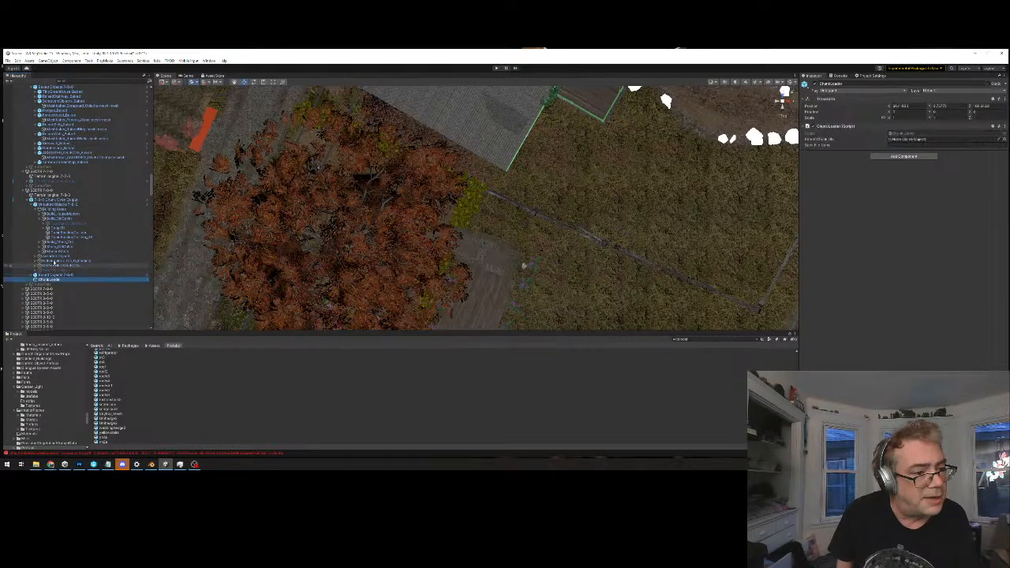
click(57, 200)
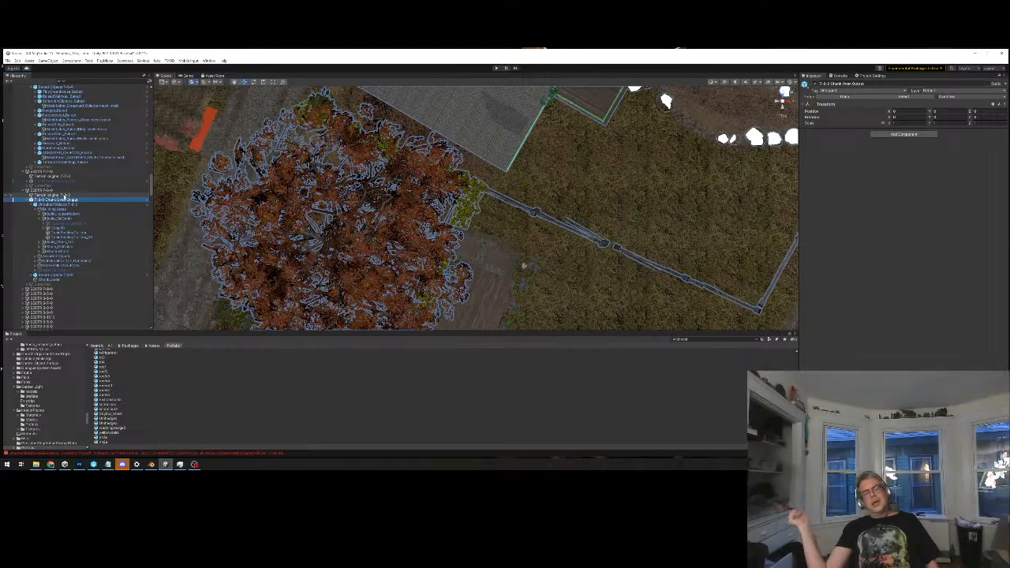
Disable the large White_Oak_Desktop_Fall tree mesh and inspect the hedges beneath it from above and at an angle
click(392, 256)
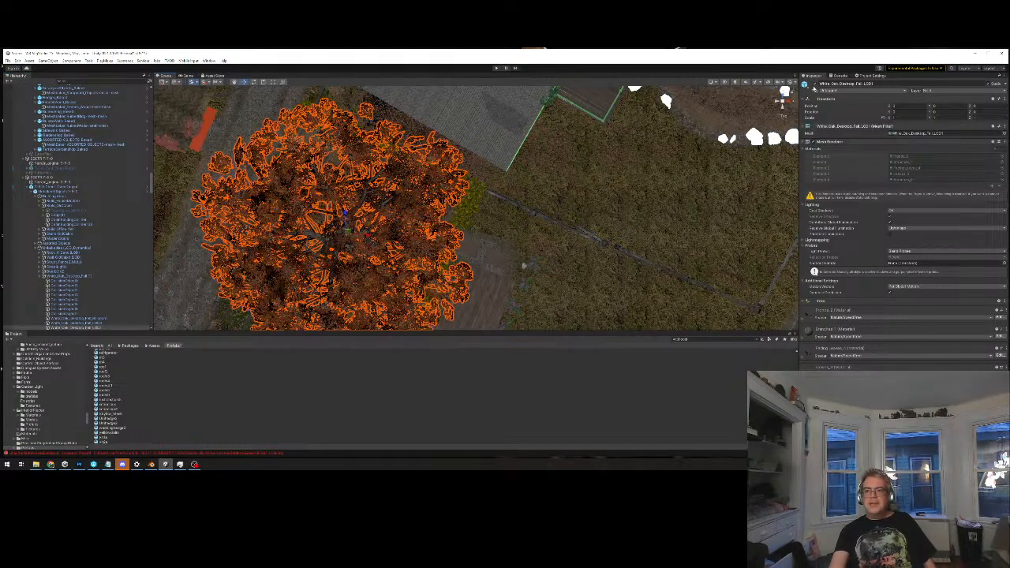
click(815, 85)
mouse_move(352, 260)
middle_down()
mouse_move(354, 245)
mouse_move(350, 270)
middle_up()
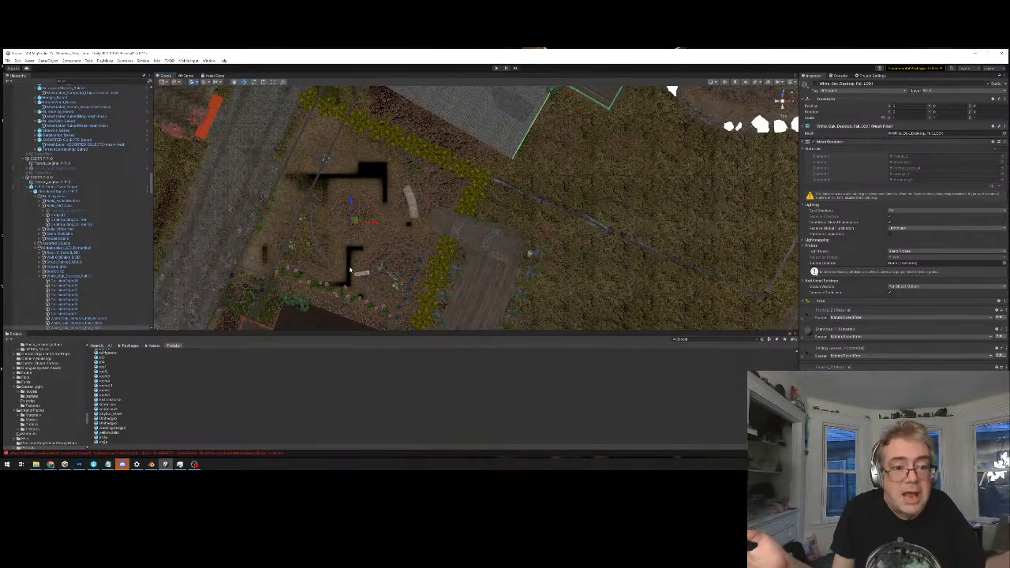
scroll(371, 306, up, 1)
alt+drag(484, 309, 387, 218)
alt+drag(462, 296, 354, 203)
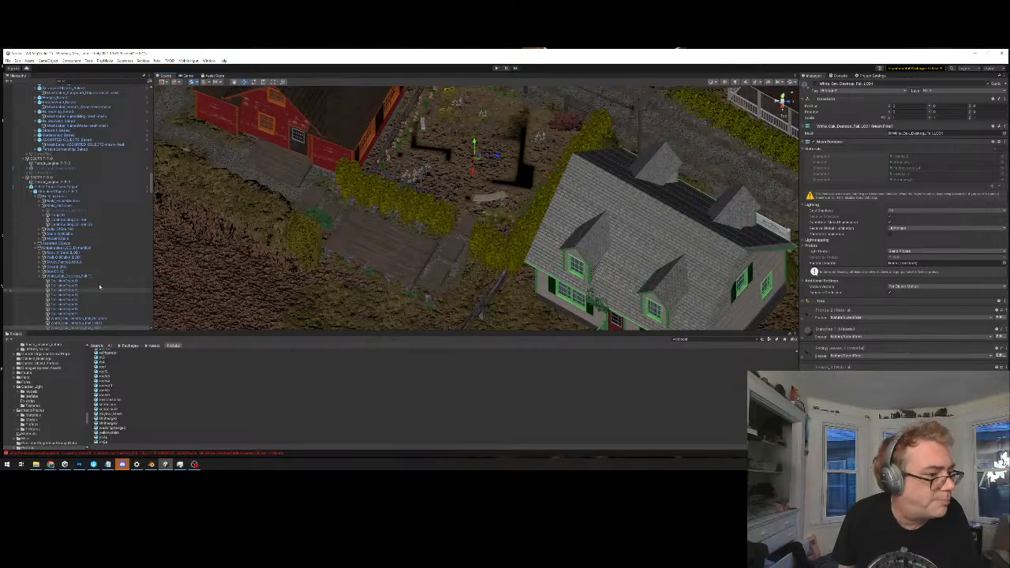
Preview the first models in the prefab folder, starting from the dock model, to find a mesh matching the garden hedges
drag(116, 352, 120, 355)
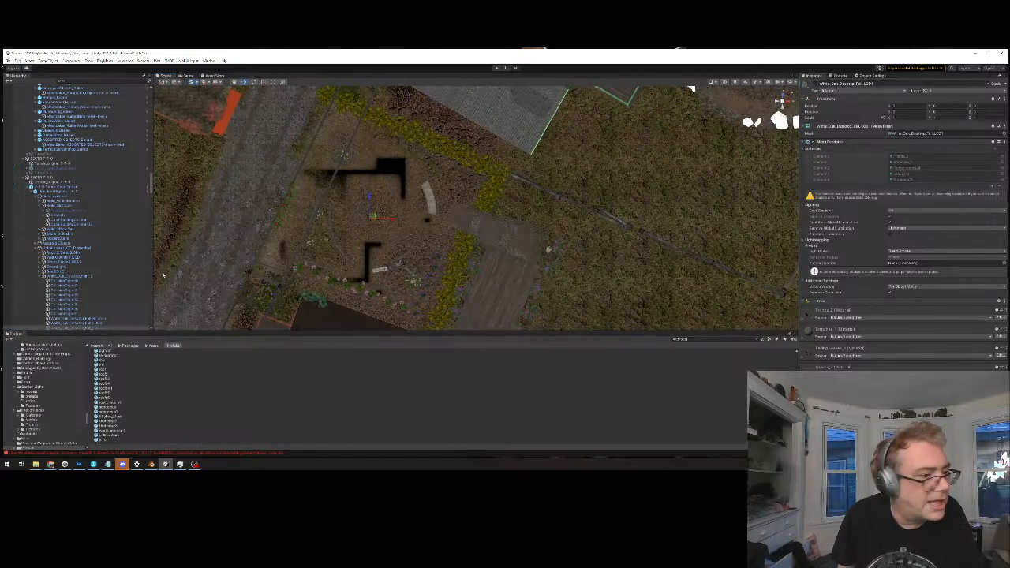
scroll(113, 317, down, 2)
scroll(121, 359, down, 6)
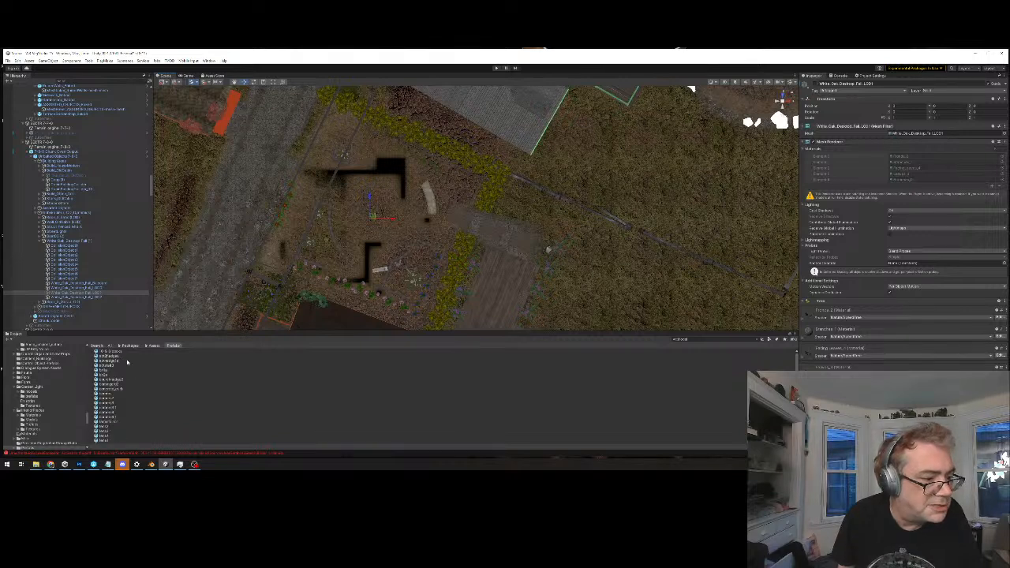
click(124, 352)
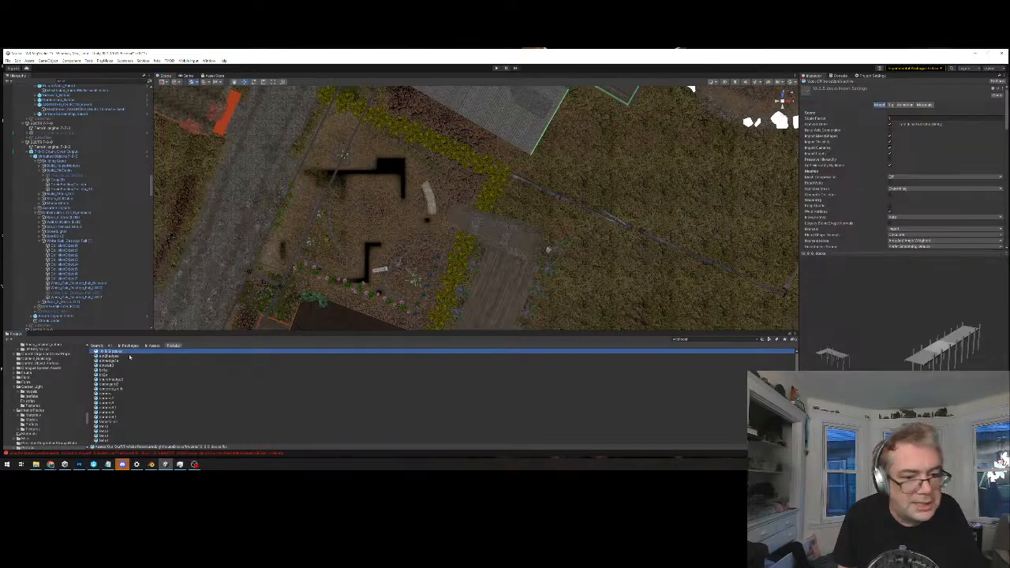
key(Down)
key(Down)
key(Down)
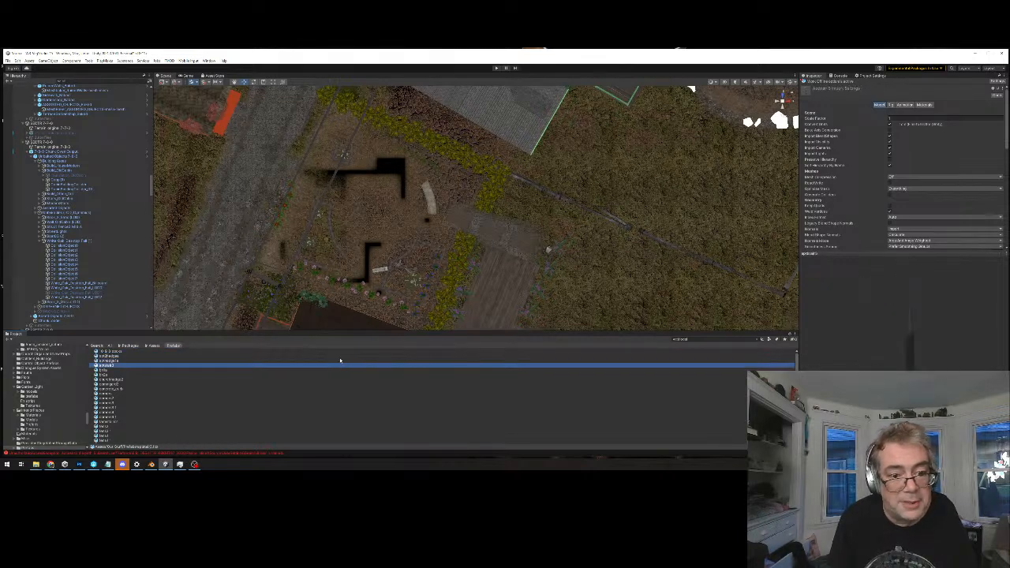
key(Up)
key(Down)
key(Down)
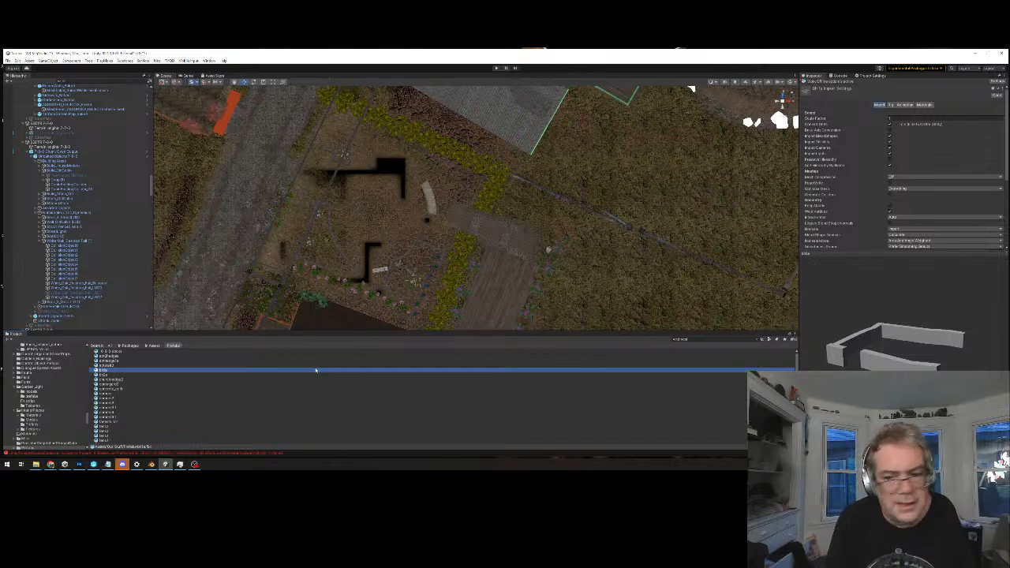
key(Down)
key(Down)
key(Down)
key(Down)
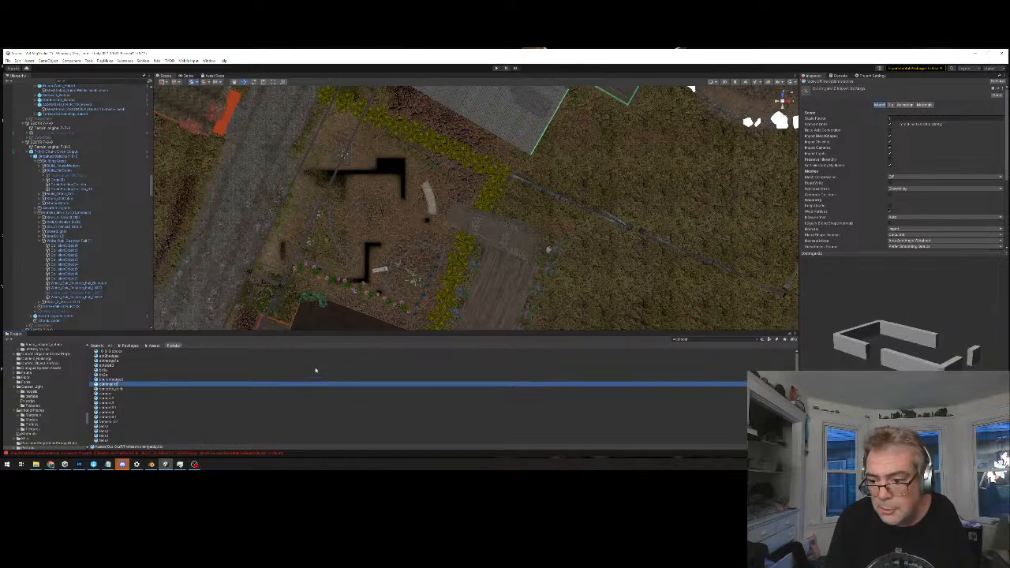
Return to the wall-shaped hedge model and preview the models listed after it, down past the slab-shaped meshes
click(315, 369)
key(ctrl+z)
key(ctrl+z)
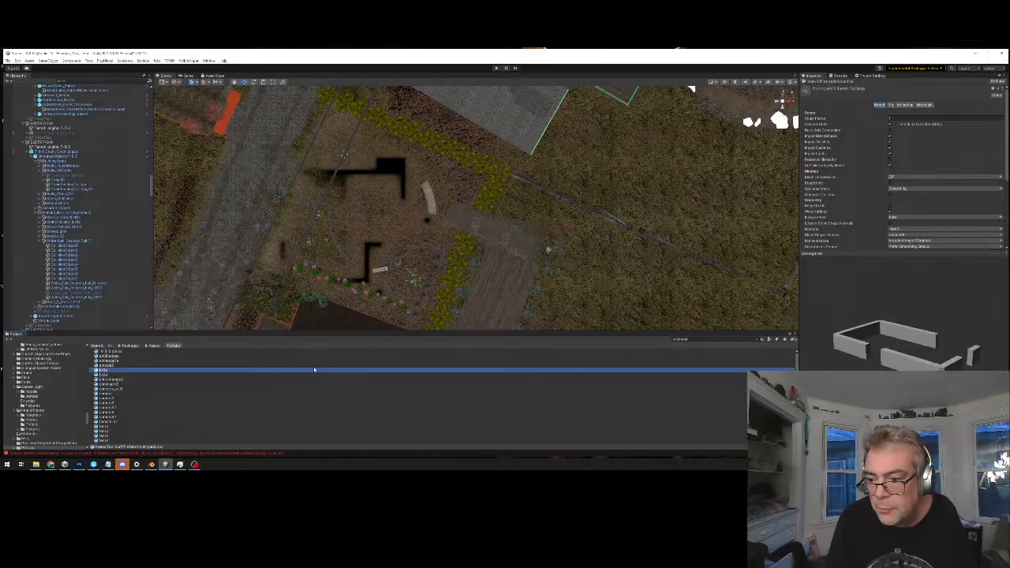
key(Down)
key(Down)
key(Down)
key(Down)
key(Down)
key(Down)
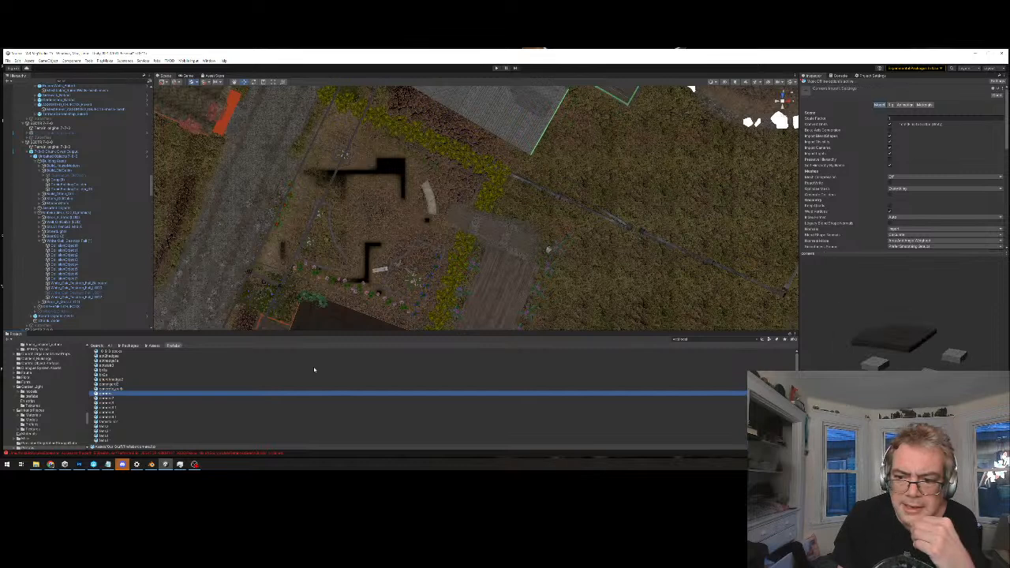
key(Down)
key(Down)
key(Down)
key(Down)
key(Down)
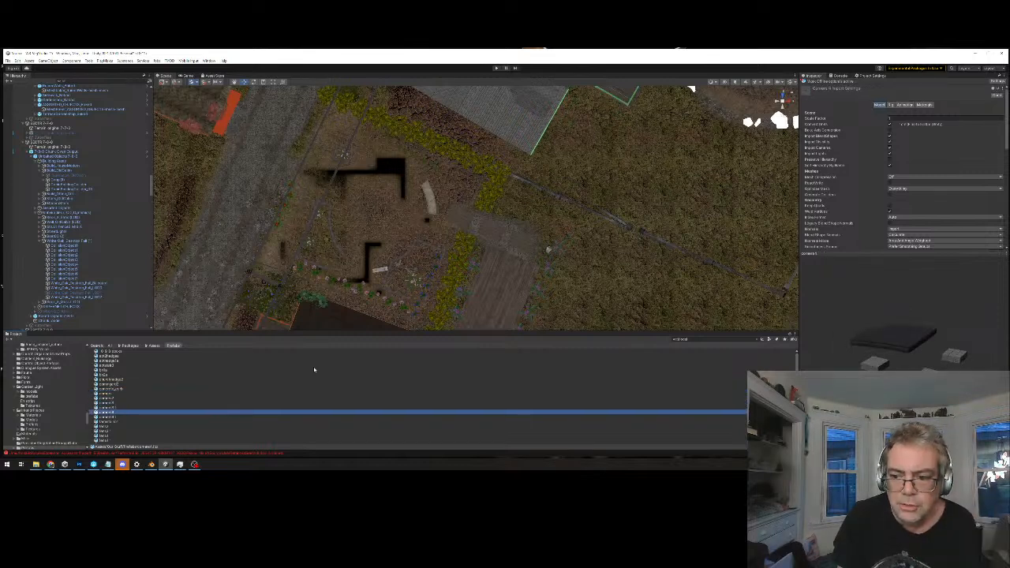
key(Down)
click(313, 367)
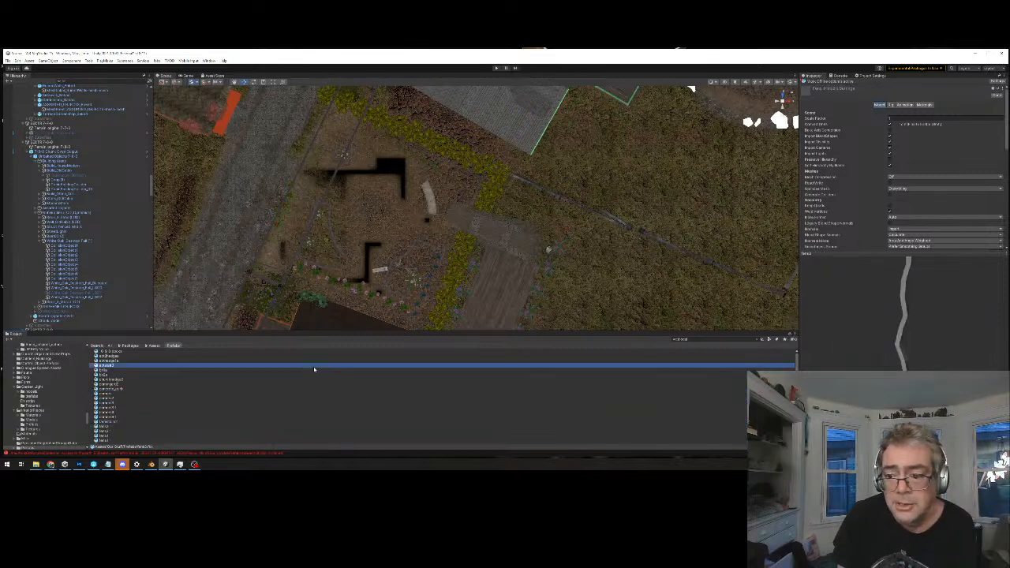
Preview the fence models and the hedge and stair meshes listed after them, looking for the garden's hedge shape
key(Down)
key(Down)
key(Down)
key(Down)
key(Down)
key(Down)
key(Down)
key(Down)
key(Down)
key(Down)
key(Down)
key(Down)
key(Down)
key(Down)
key(Down)
key(Down)
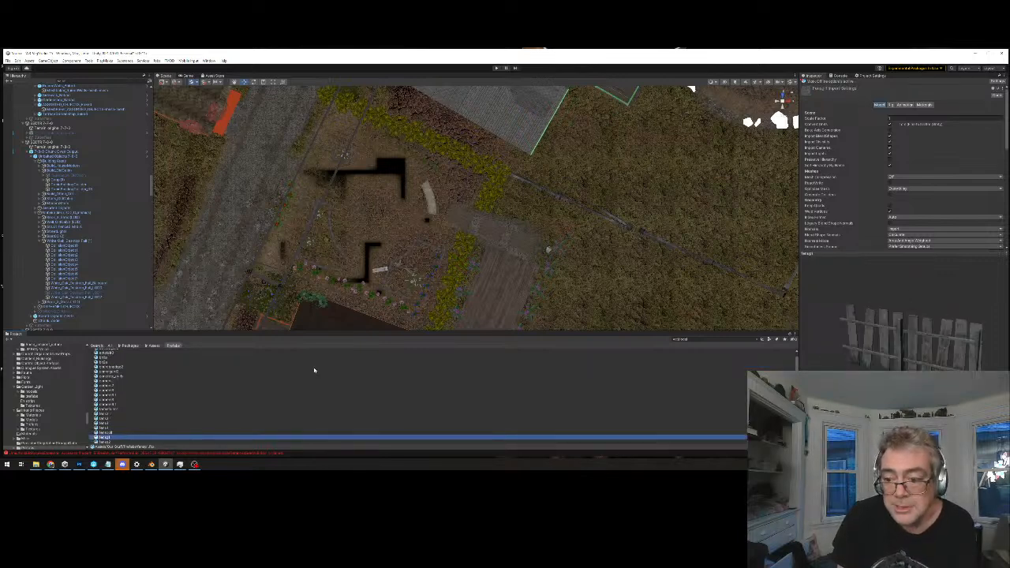
key(Down)
key(Down)
key(Down)
key(Down)
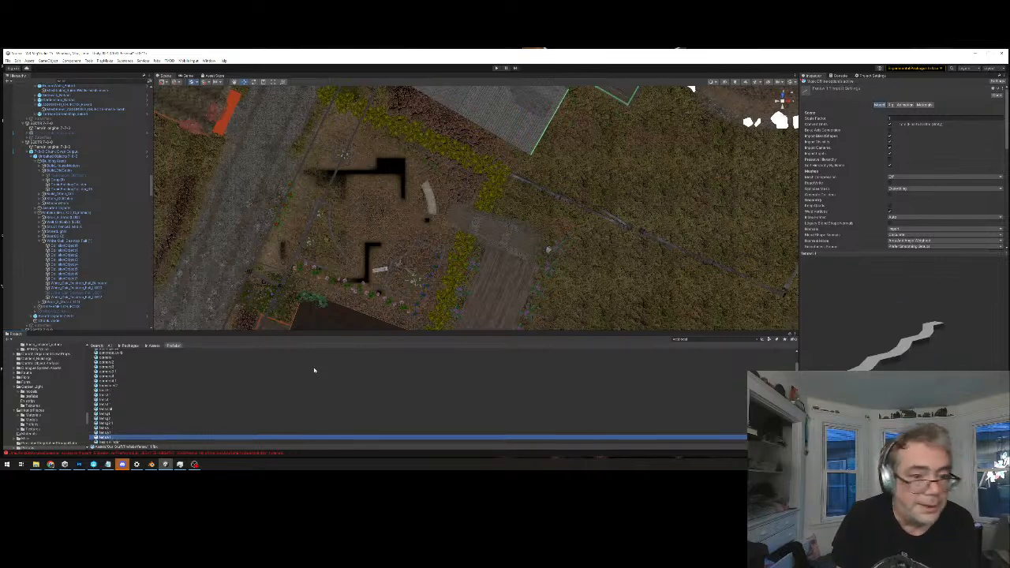
key(Down)
key(Down)
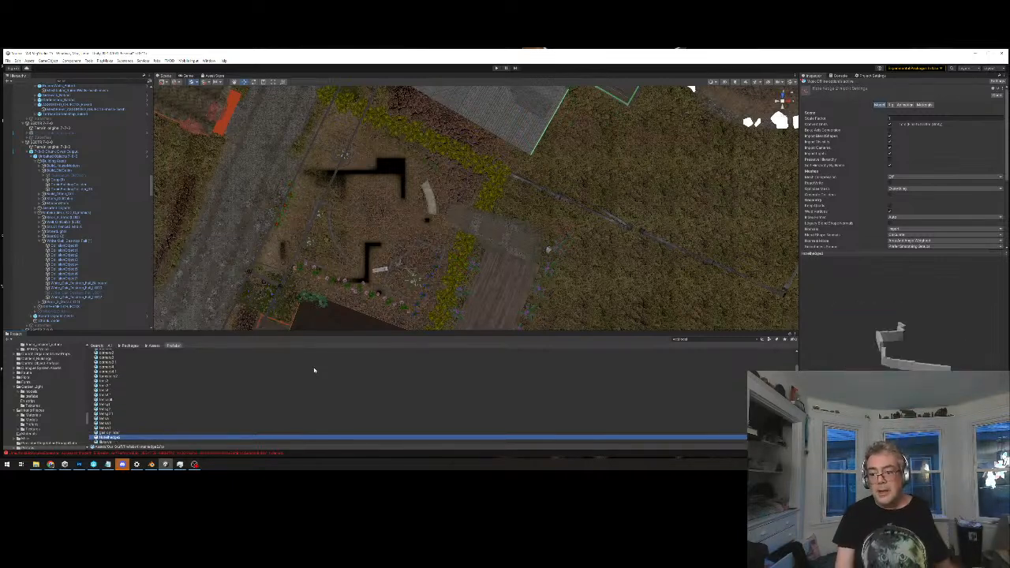
key(Down)
key(Down)
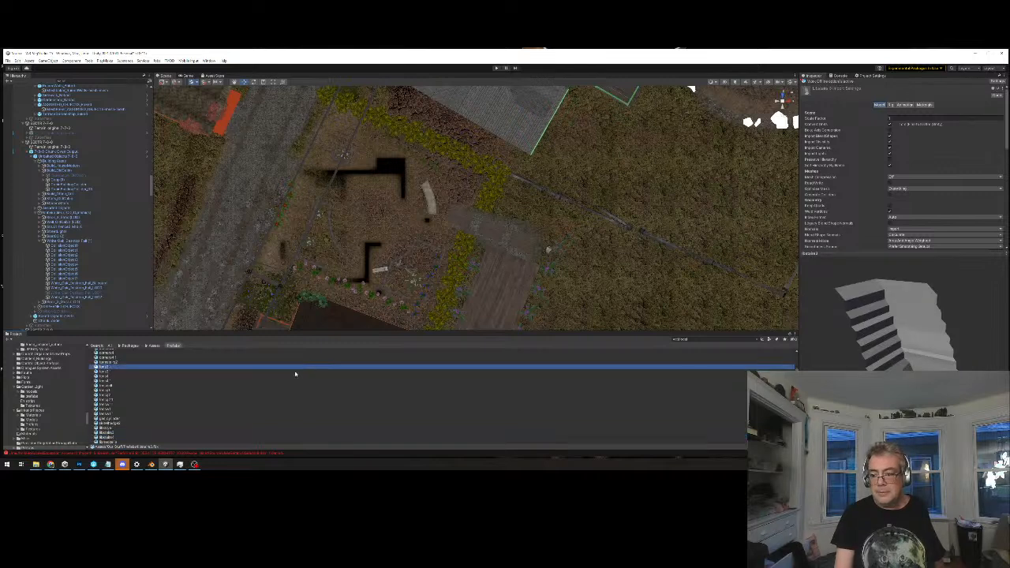
key(Up)
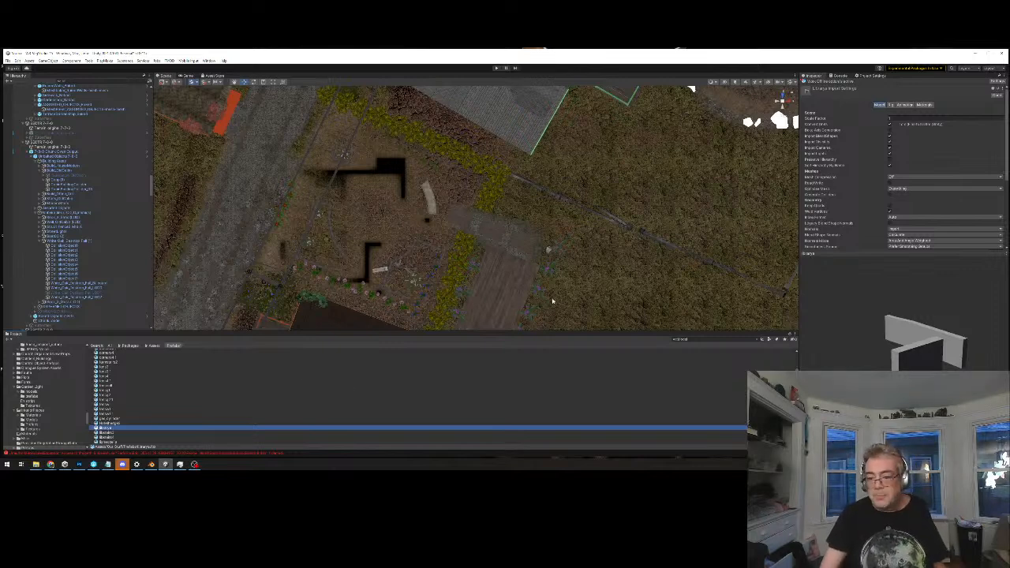
Check the models from the library group down to the puffin hedge mesh against the garden's hedge layout
scroll(126, 403, down, 3)
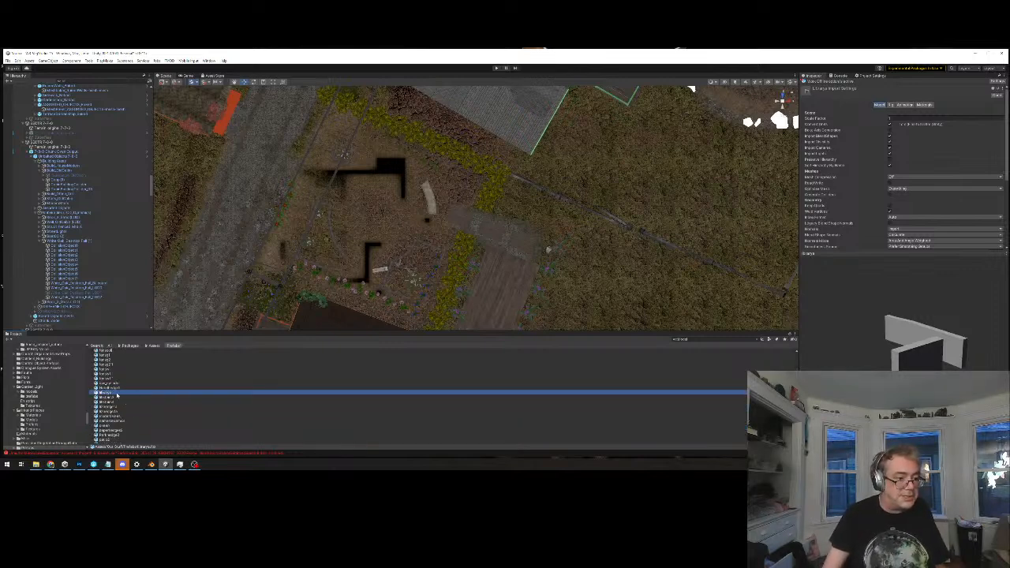
click(118, 397)
key(Down)
key(Down)
key(Down)
key(Down)
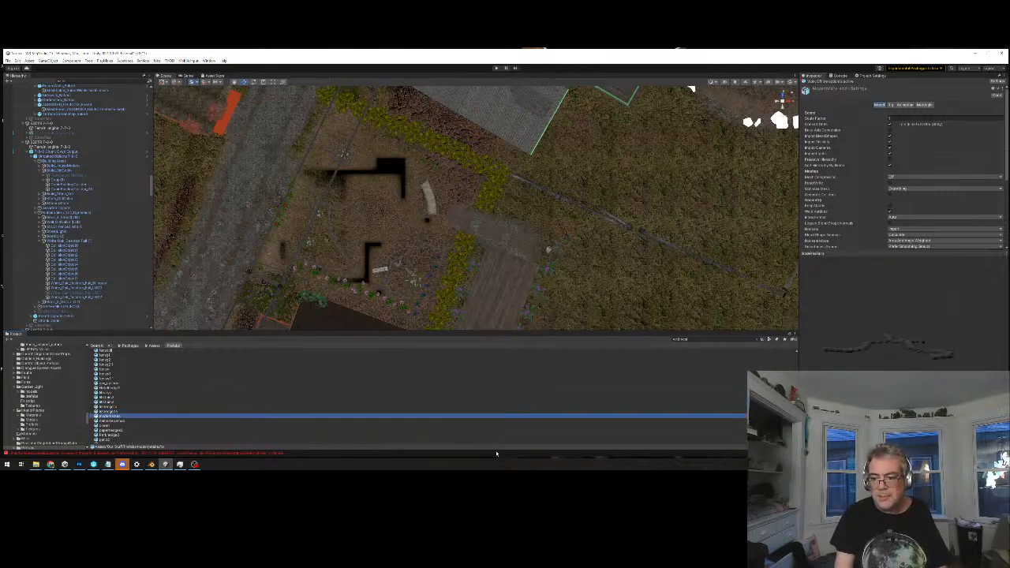
key(Down)
key(Down)
key(Down)
key(Down)
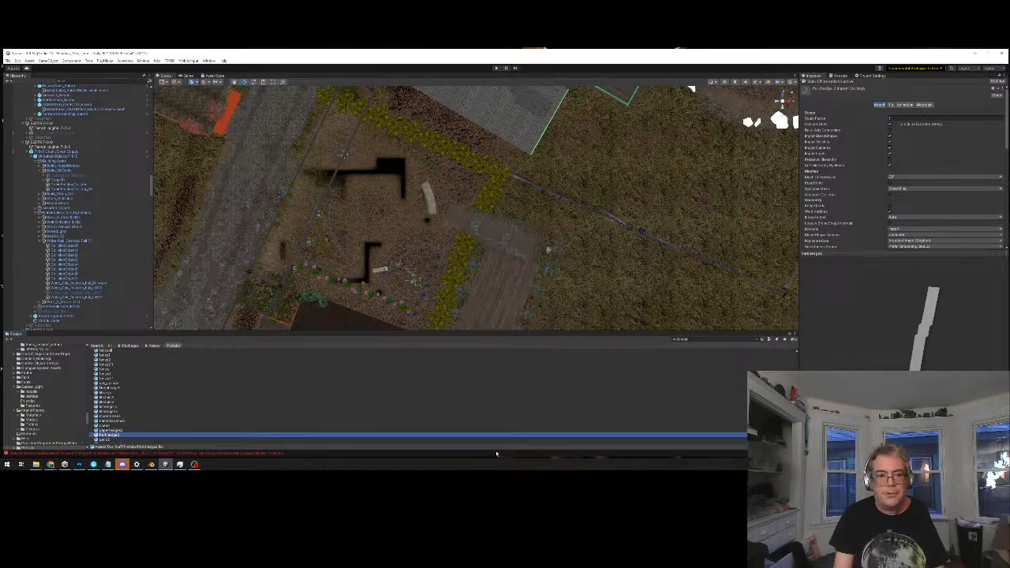
key(Down)
key(Down)
key(Down)
key(Down)
key(Down)
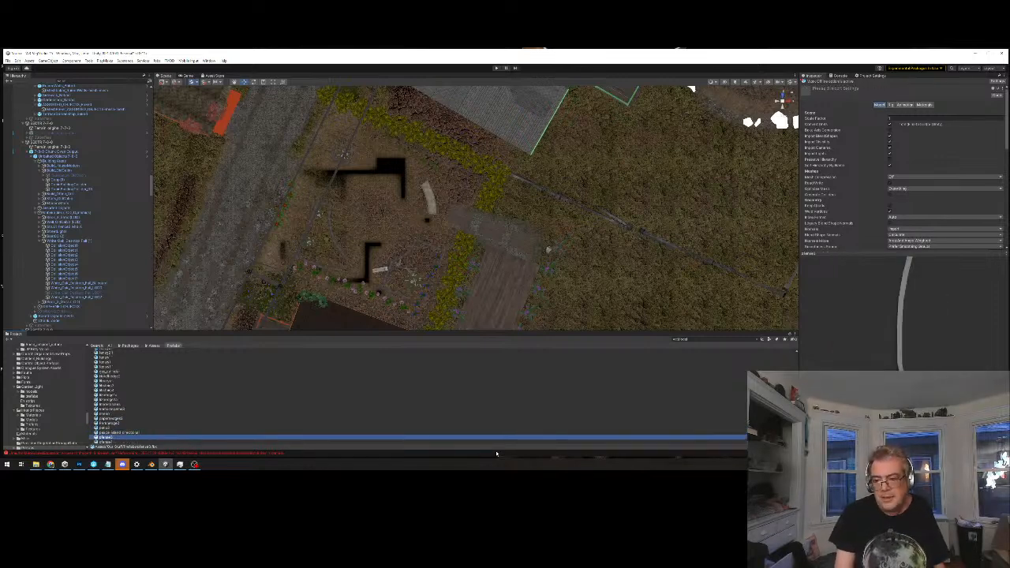
key(Down)
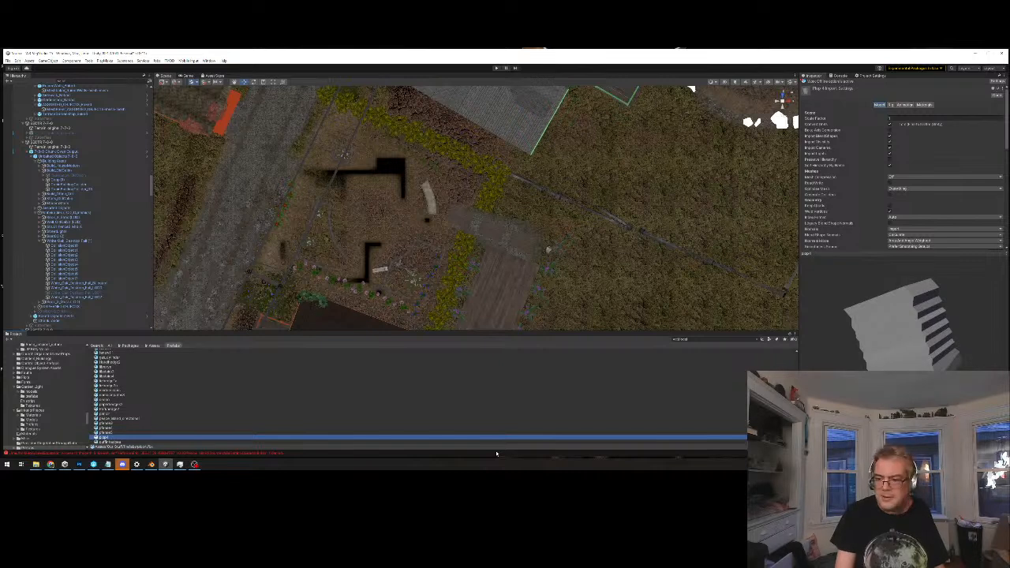
key(Down)
key(Down)
key(Up)
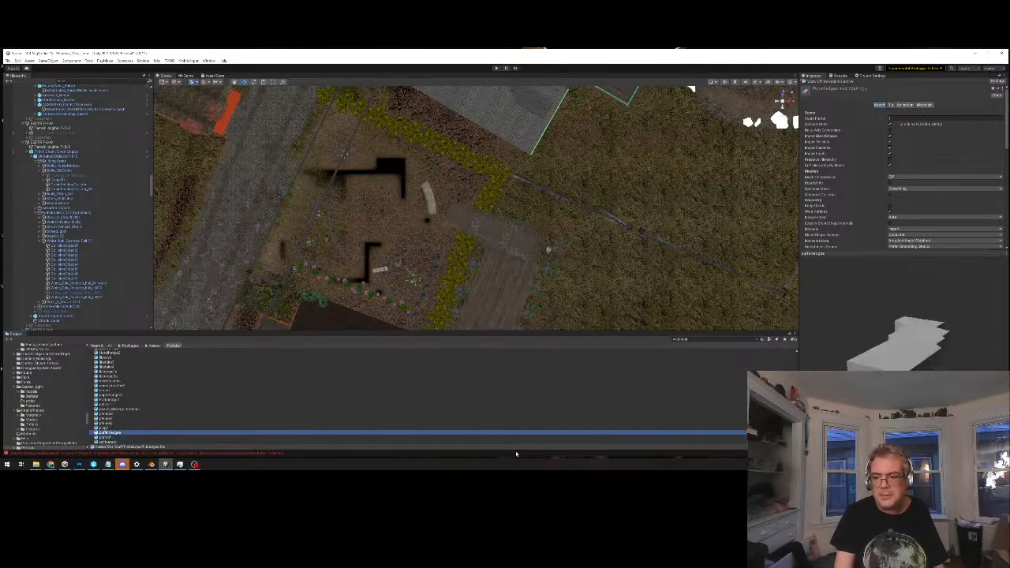
Preview the remaining models past the school bus to the end of the list, looking for the missing hedge mesh
key(Down)
key(Down)
key(Down)
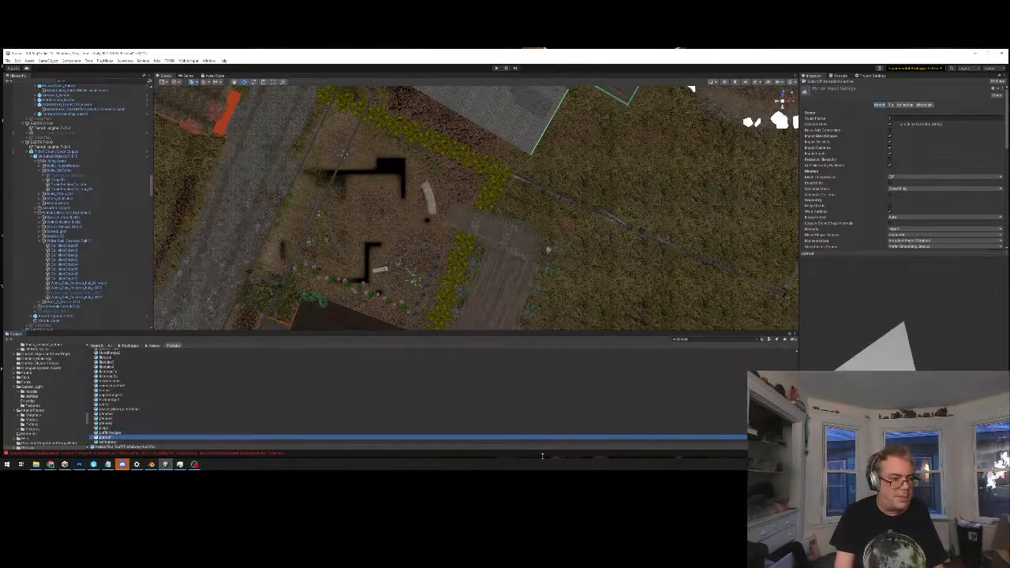
key(Down)
key(Down)
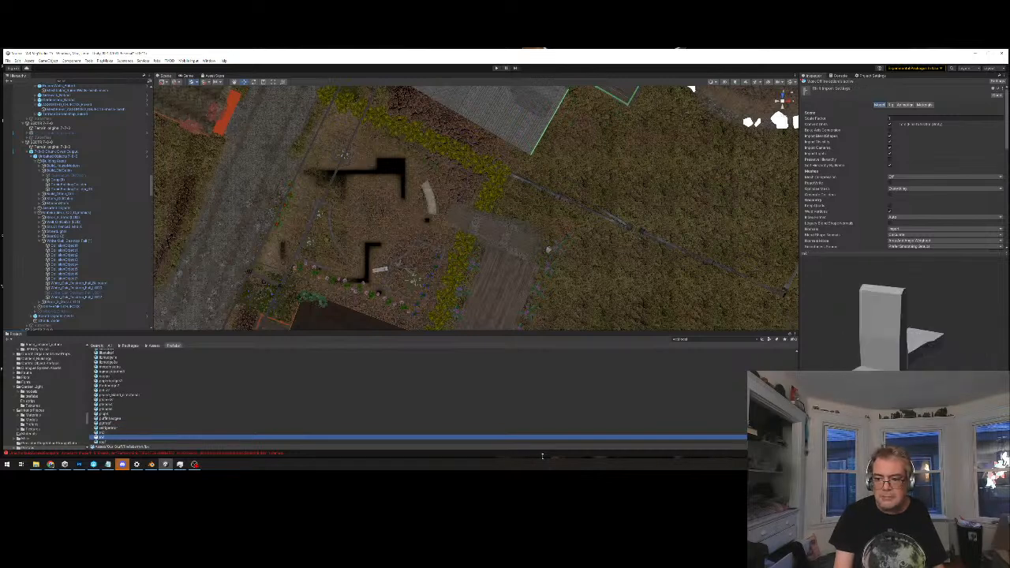
key(Down)
key(Down)
key(Down)
key(Down)
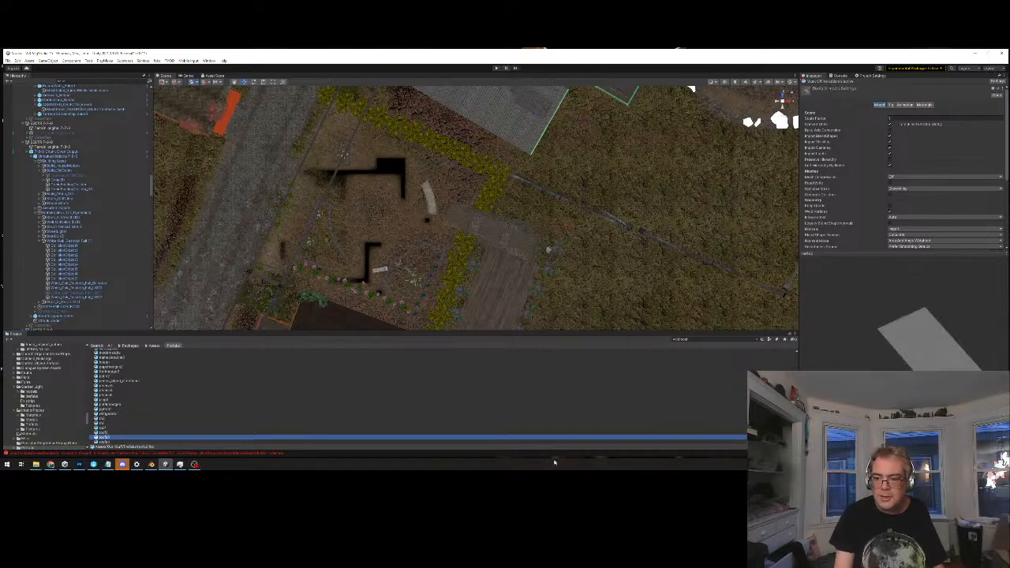
key(Down)
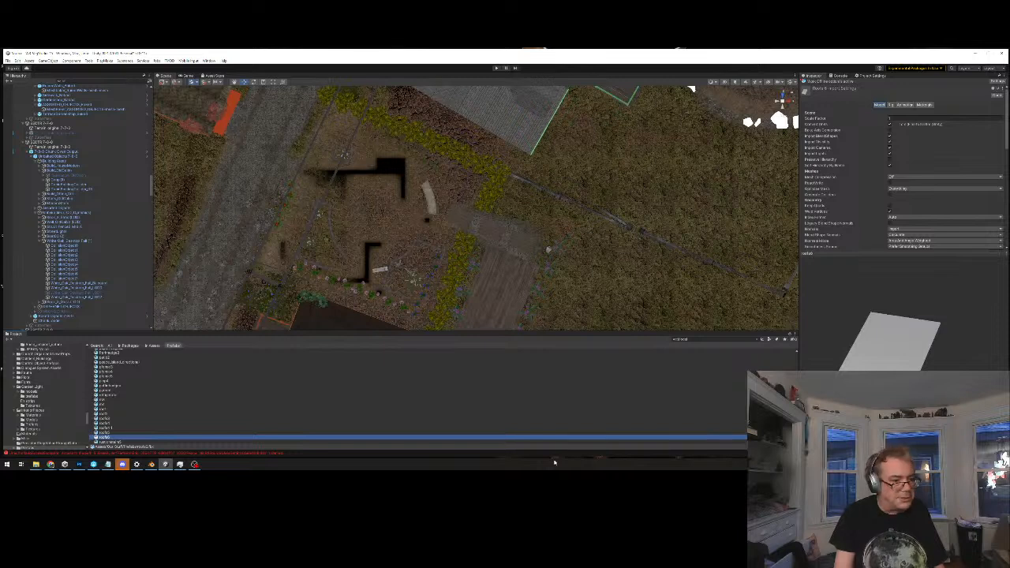
key(Down)
key(Down)
key(Down)
key(Down)
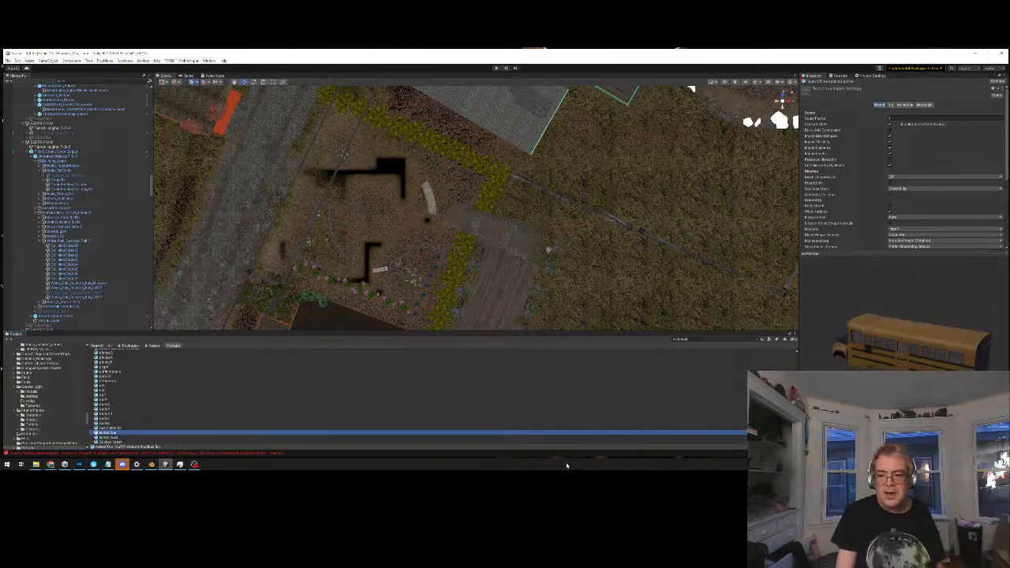
key(Down)
key(Down)
key(Down)
key(Down)
key(Down)
key(Down)
key(Down)
key(Down)
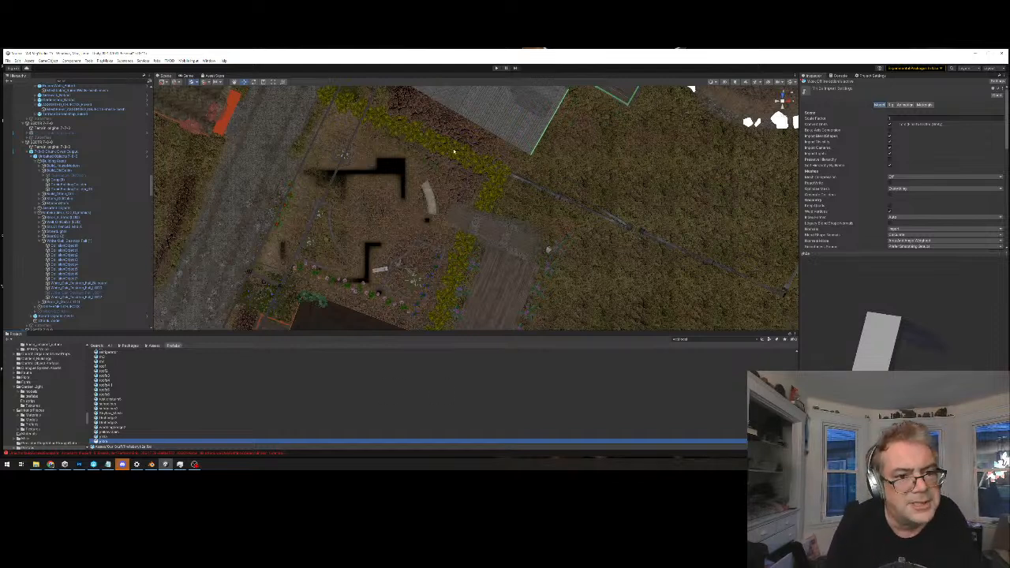
Survey the village around the red house, select the white-roofed building's chunk output object, and inspect its outlined extent
scroll(397, 133, down, 6)
alt+drag(398, 250, 518, 183)
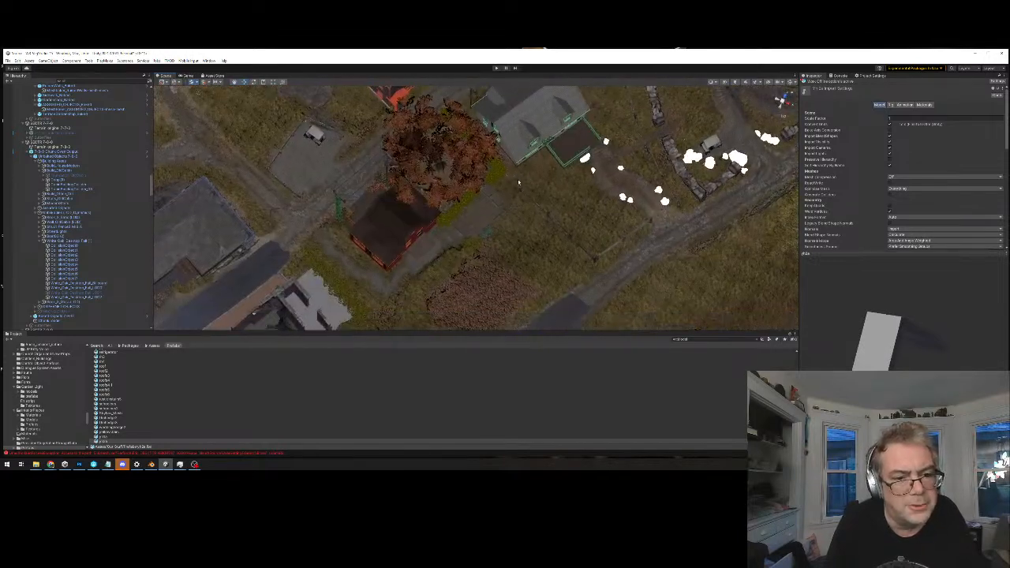
middle_drag(406, 295, 439, 231)
alt+drag(485, 176, 526, 237)
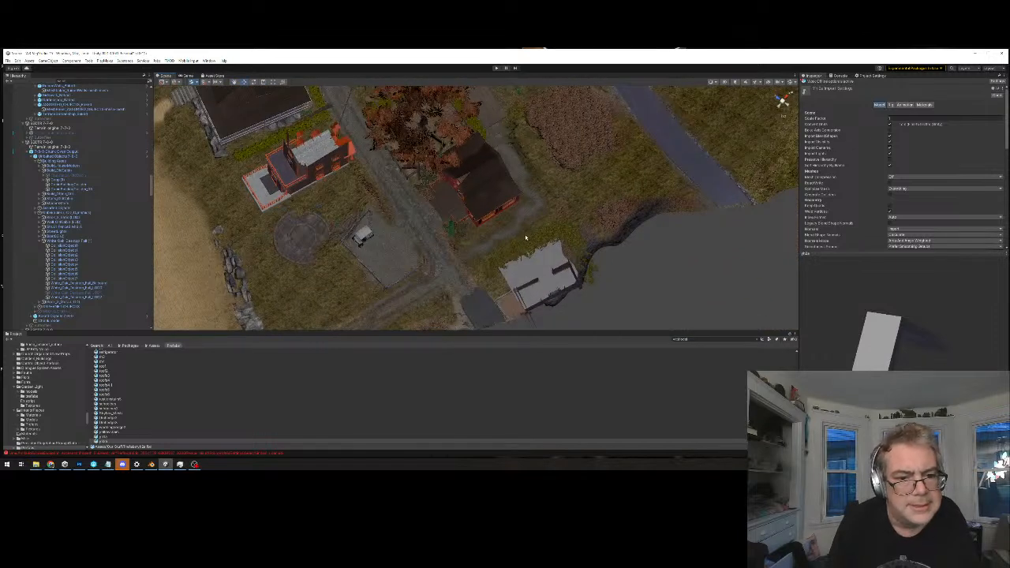
click(526, 238)
scroll(585, 171, down, 3)
scroll(585, 172, down, 3)
alt+drag(585, 171, 553, 247)
alt+drag(550, 208, 544, 264)
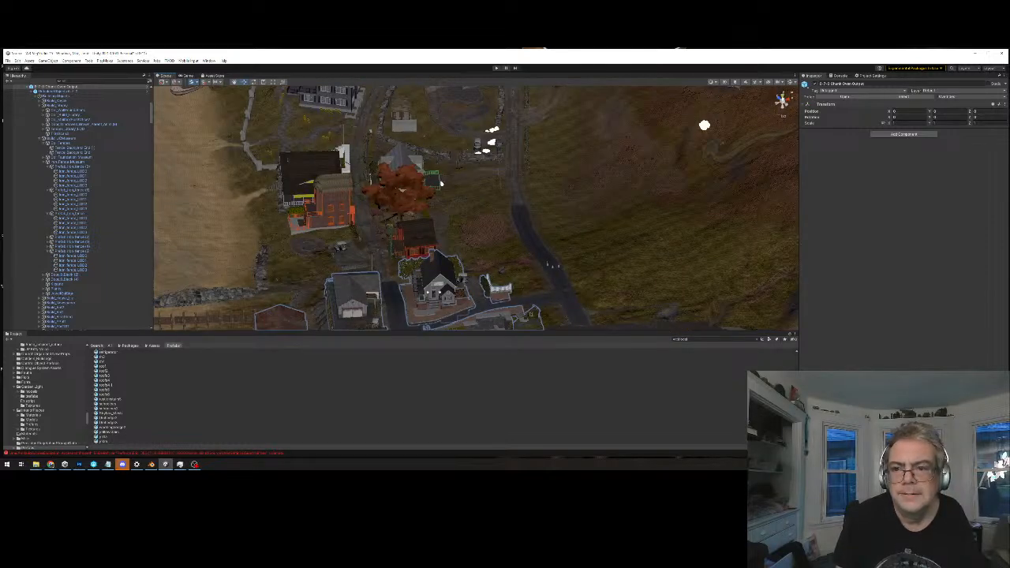
View the village from directly above, select the neighbouring chunk's output object, and examine its outlined walls and garden hedges
click(783, 96)
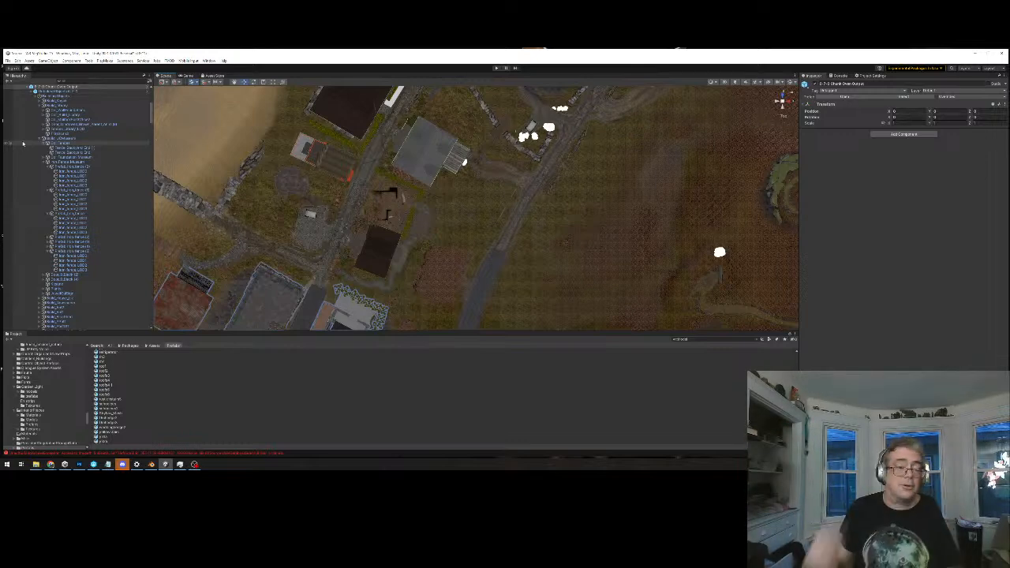
middle_drag(397, 193, 447, 261)
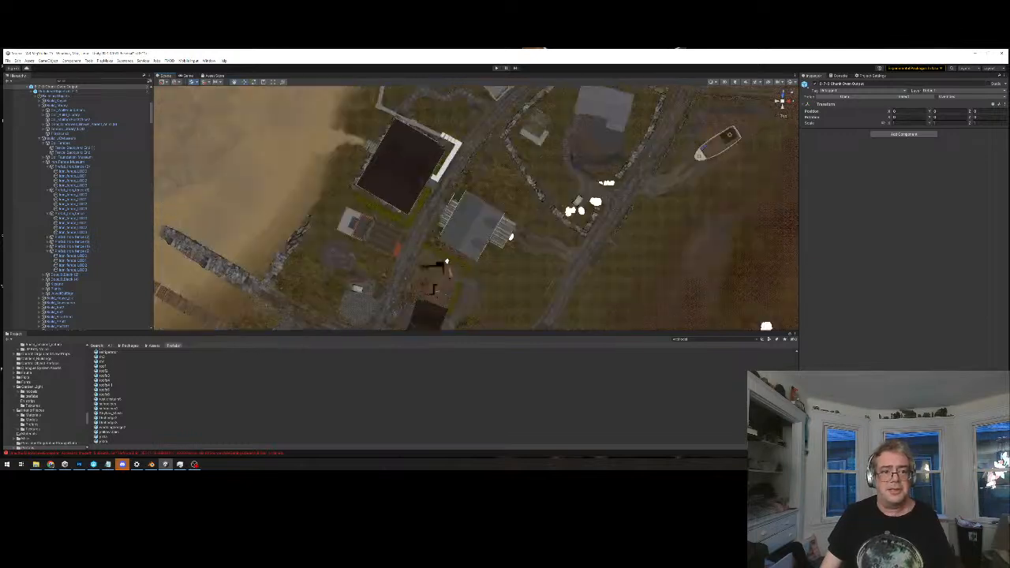
click(604, 116)
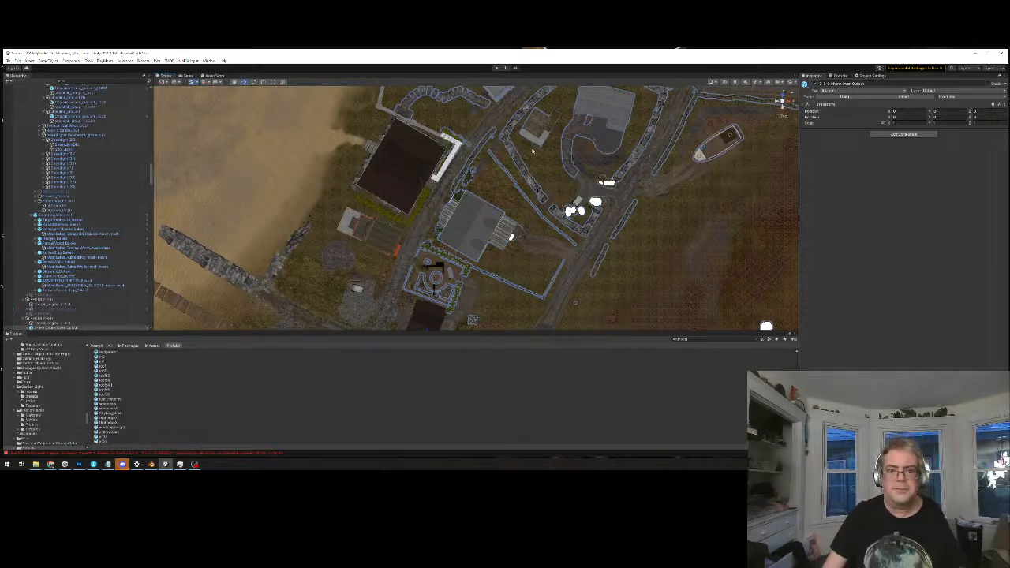
scroll(551, 158, down, 2)
middle_drag(550, 158, 540, 199)
middle_drag(616, 191, 583, 145)
Select the terrain tile beside the garden and examine where its border runs relative to the garden and red house
scroll(564, 197, up, 4)
mouse_move(479, 260)
middle_down()
mouse_move(481, 238)
mouse_move(483, 249)
middle_up()
scroll(485, 242, down, 1)
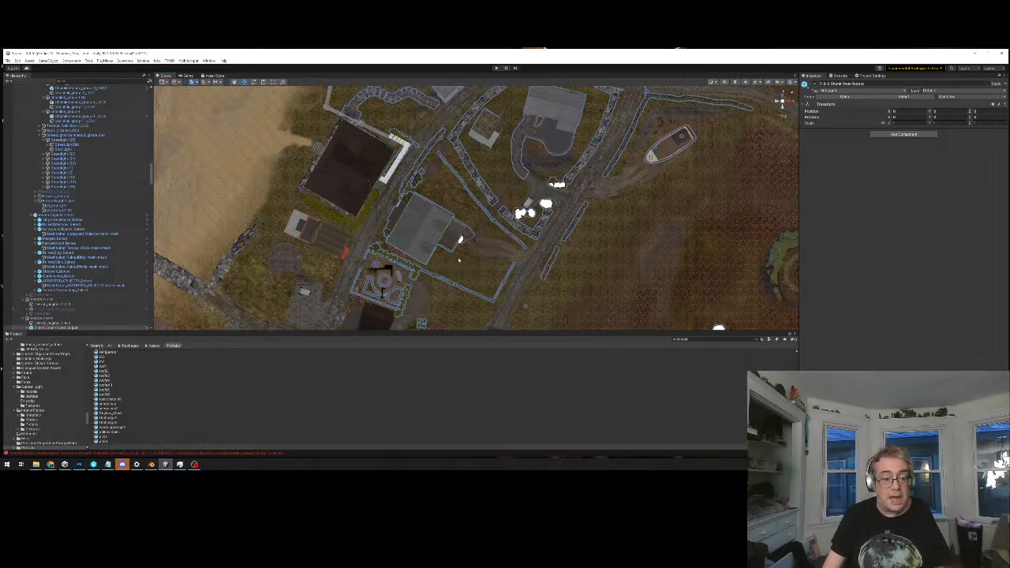
click(458, 260)
middle_drag(458, 261, 502, 175)
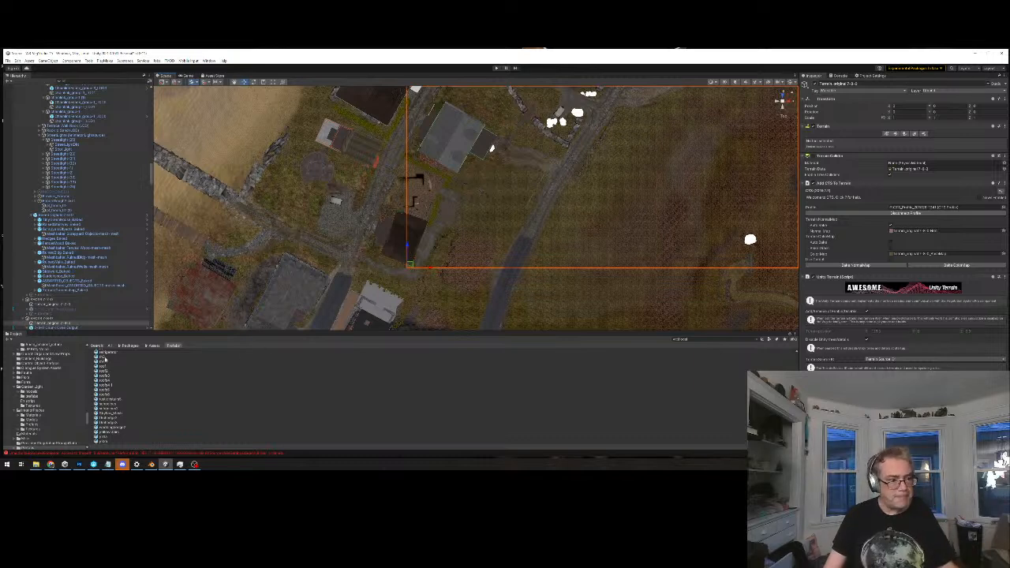
Preview the angular hedge-like mesh from above to compare its shape with the garden, and look further through the prefab list
click(103, 357)
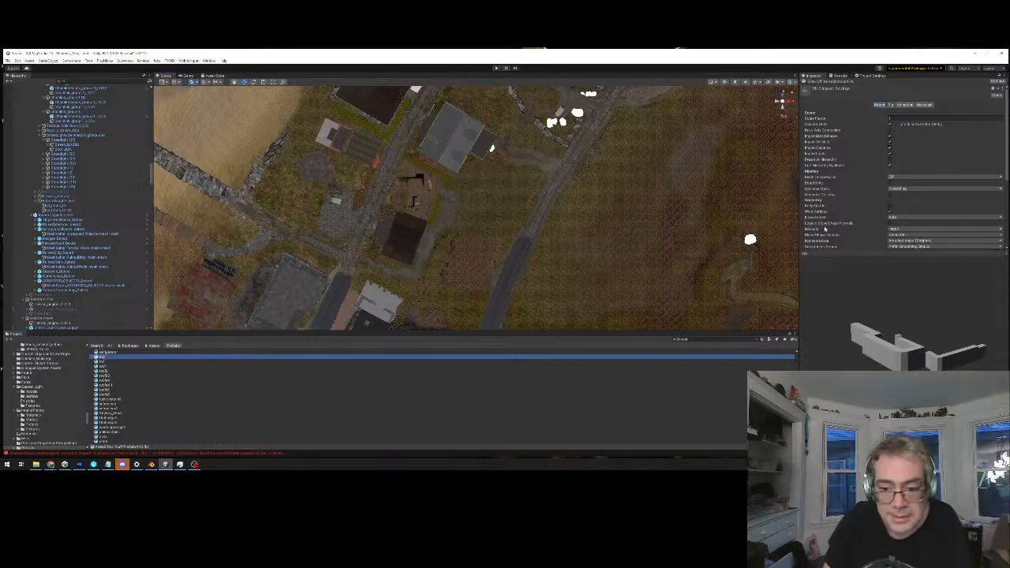
drag(901, 380, 888, 434)
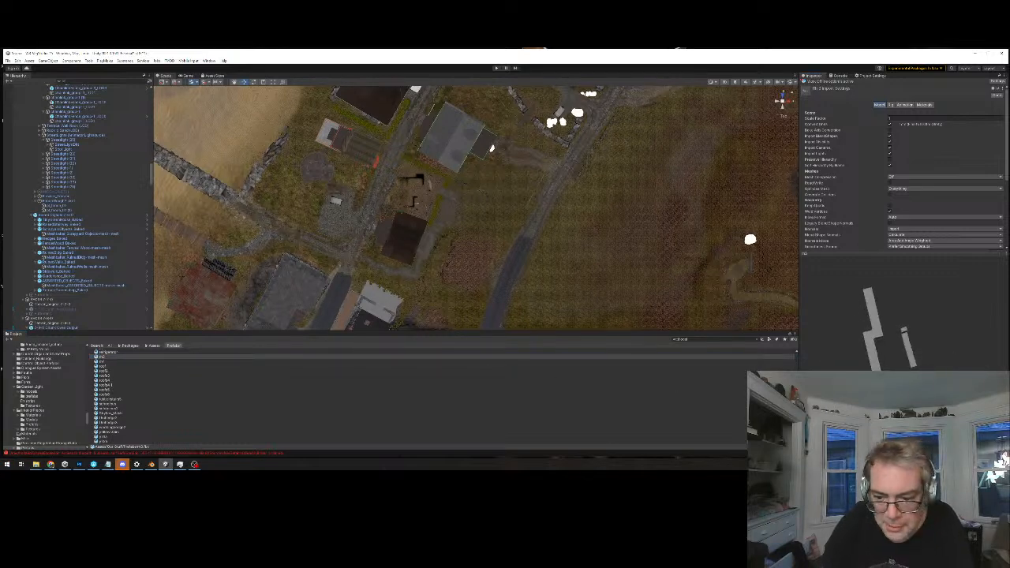
drag(797, 418, 796, 361)
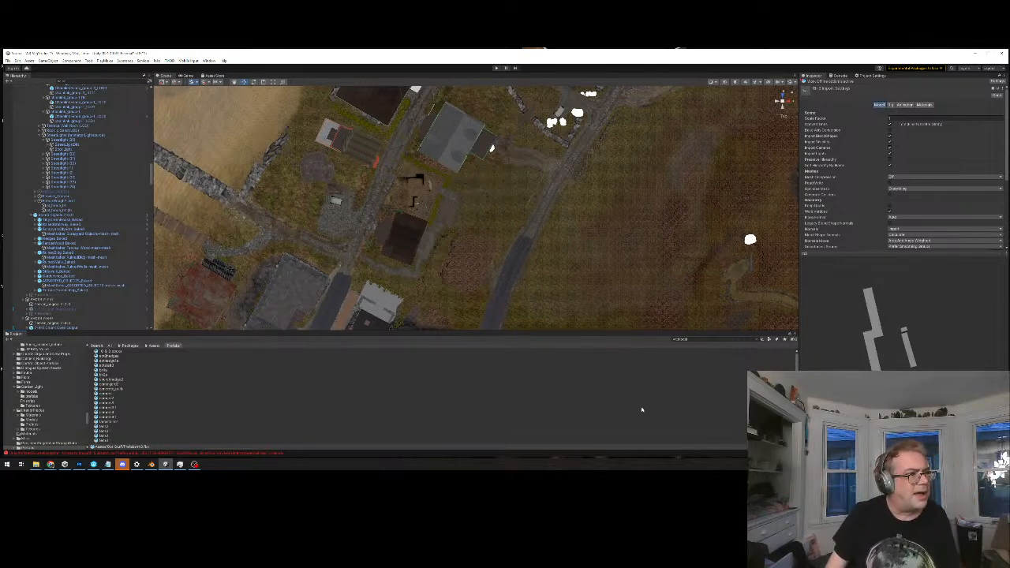
Step through the chunk's streetlight objects up to the rock and sand group, checking for their outlines around the village
click(74, 186)
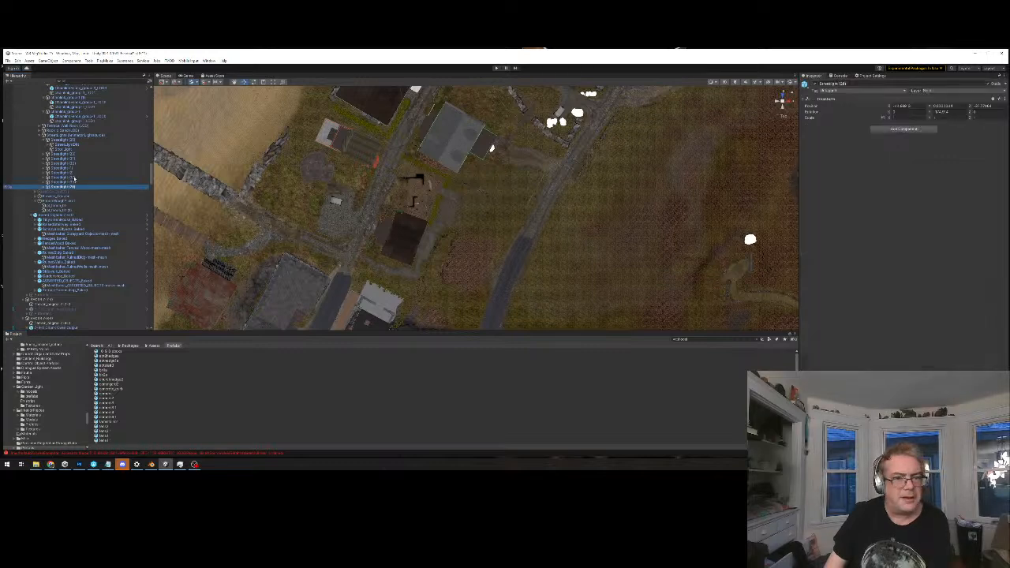
key(Up)
key(Up)
key(Up)
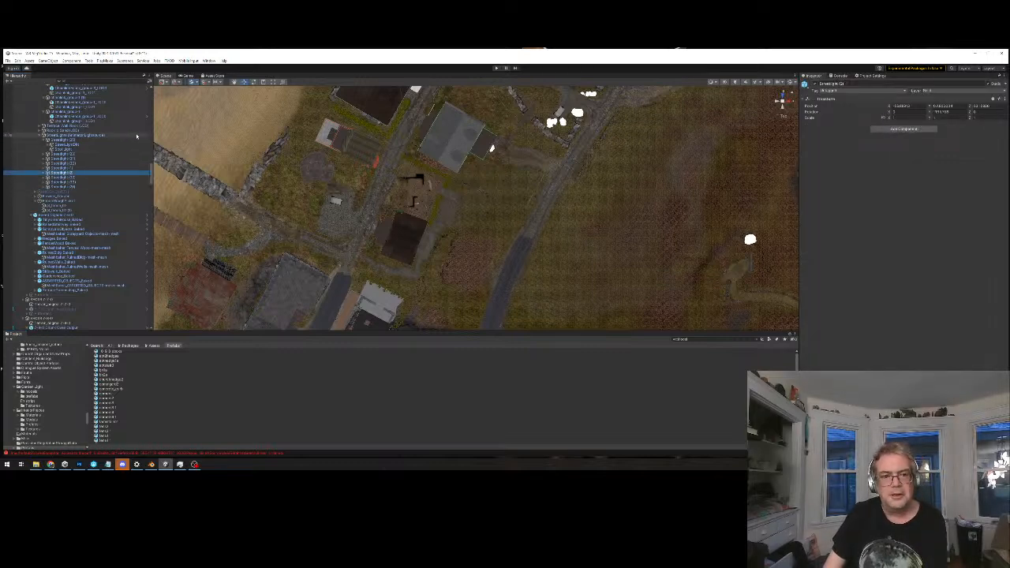
right_drag(427, 201, 513, 148)
middle_drag(574, 187, 560, 257)
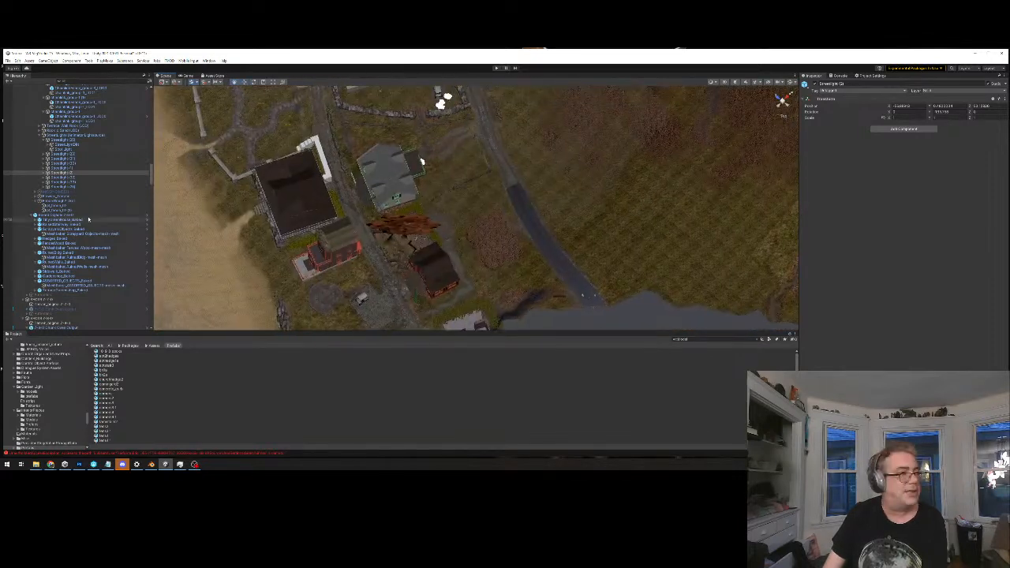
click(62, 169)
key(Up)
key(Up)
key(Up)
key(Up)
key(Up)
key(Up)
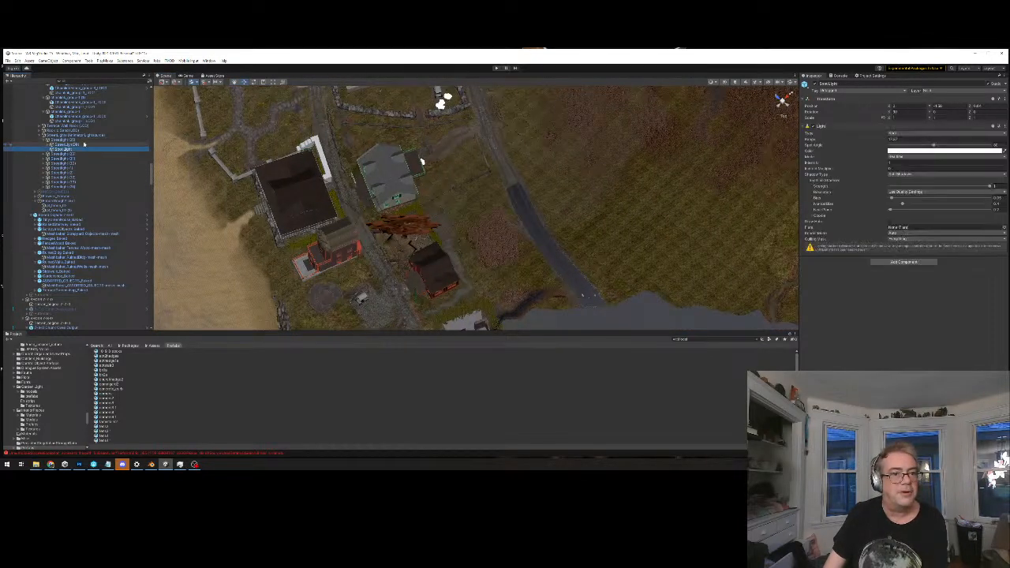
key(Up)
key(Up)
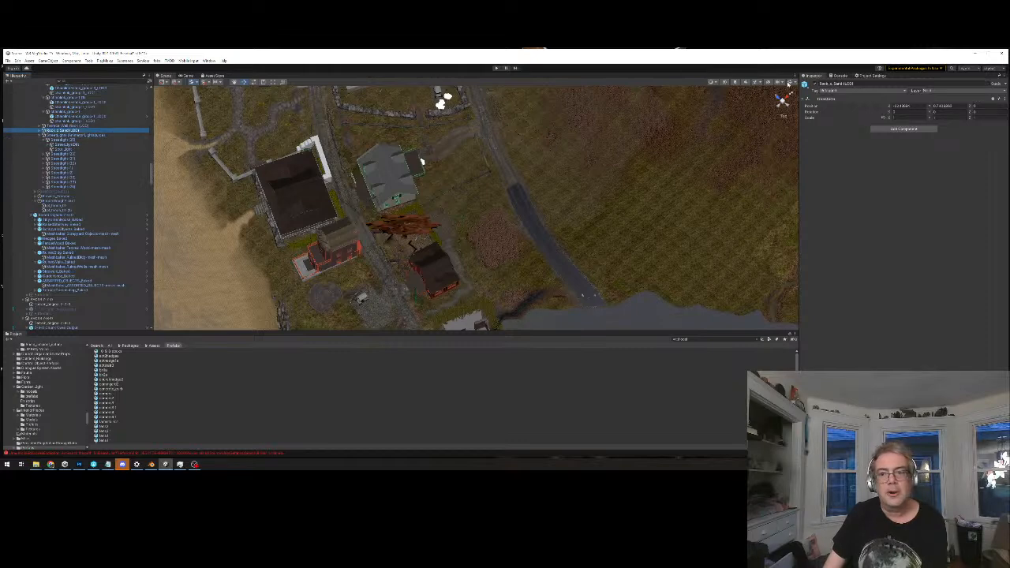
Turn on the scene gizmos and step through the chunk's baked object groups to check their collider outlines
click(790, 83)
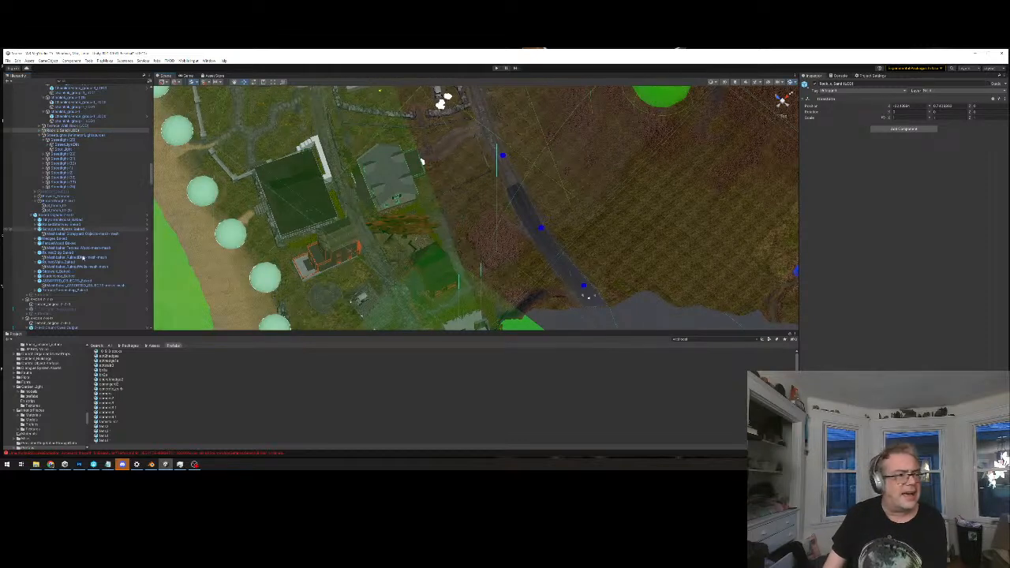
click(64, 291)
key(Up)
key(Up)
key(Up)
key(Up)
key(Up)
key(Up)
key(Up)
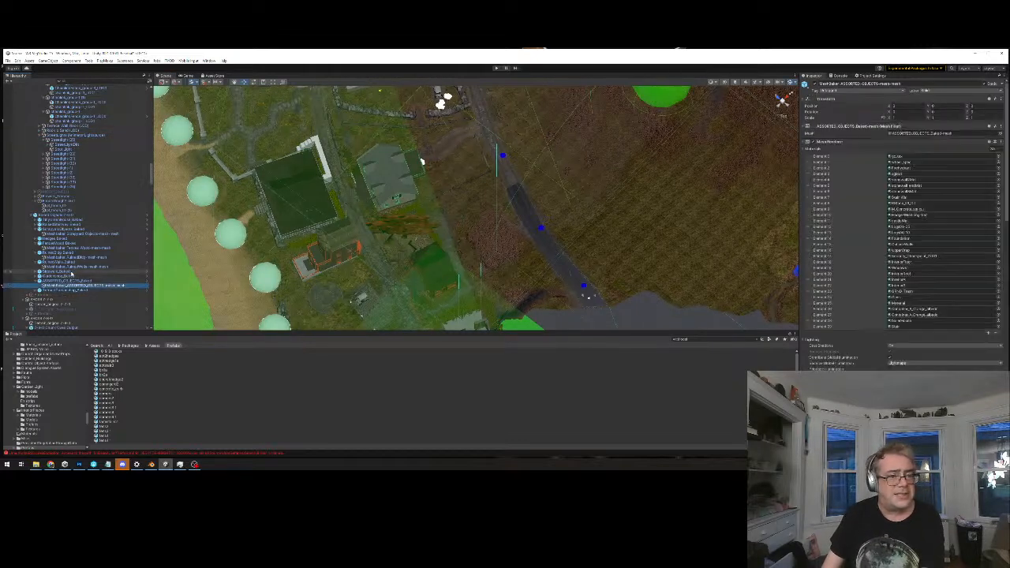
key(Up)
key(Up)
key(Up)
key(Up)
key(Up)
key(Up)
key(Up)
key(Up)
key(Up)
key(Up)
key(Up)
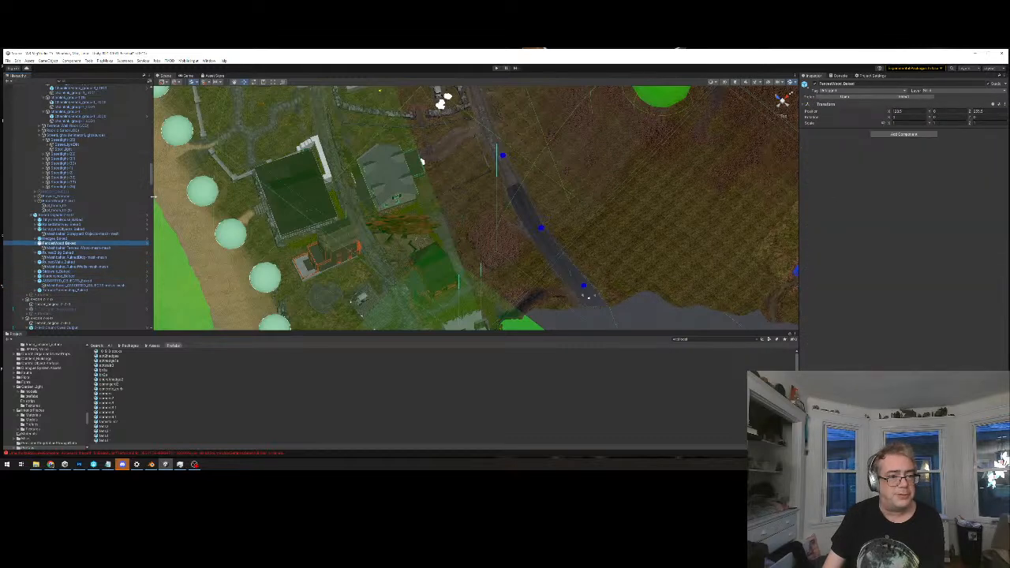
key(Up)
key(Up)
key(Up)
key(Up)
key(Up)
key(Up)
key(Up)
key(Up)
key(Up)
key(Up)
key(Up)
key(Up)
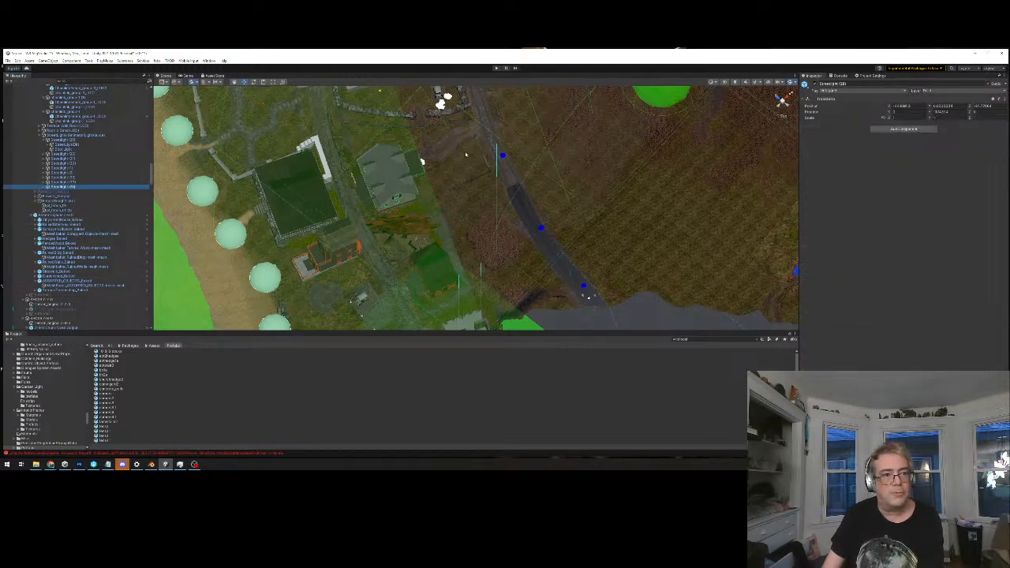
Step through the streetlight group to the terrain wall group above it, checking for collider outlines in the scene
key(Up)
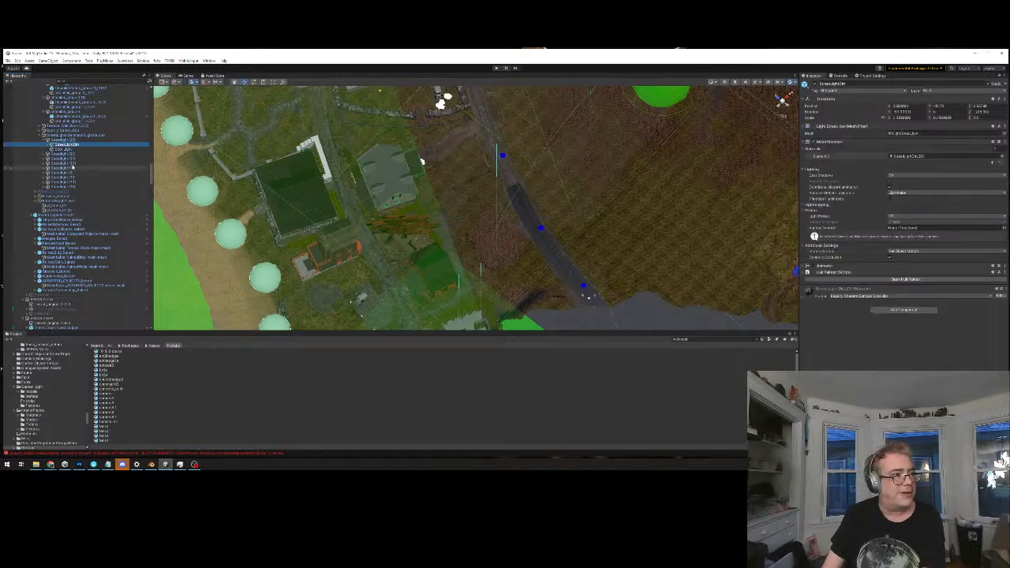
scroll(75, 166, up, 3)
key(Up)
key(Up)
key(Up)
key(Up)
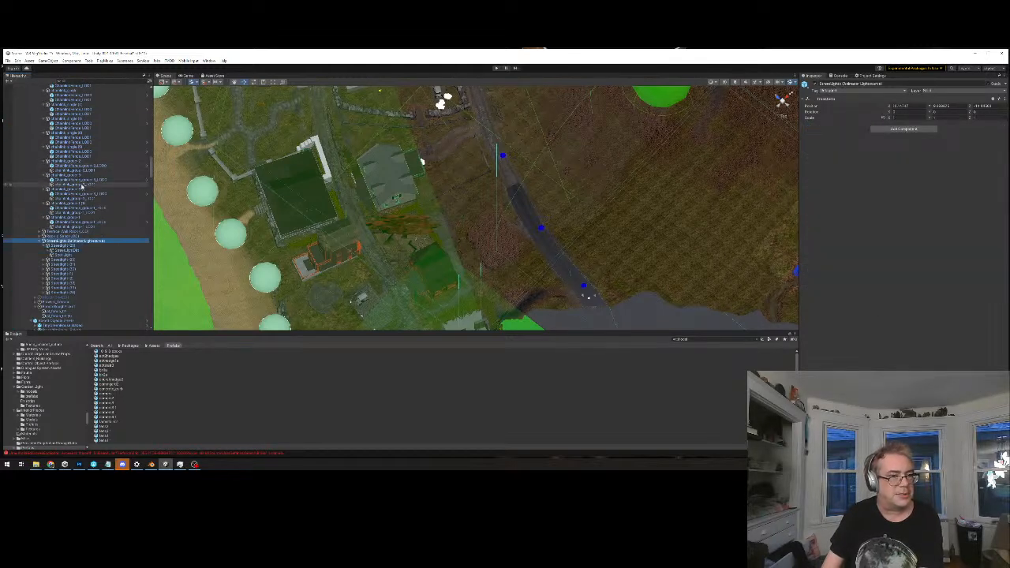
scroll(84, 181, up, 3)
scroll(89, 228, up, 4)
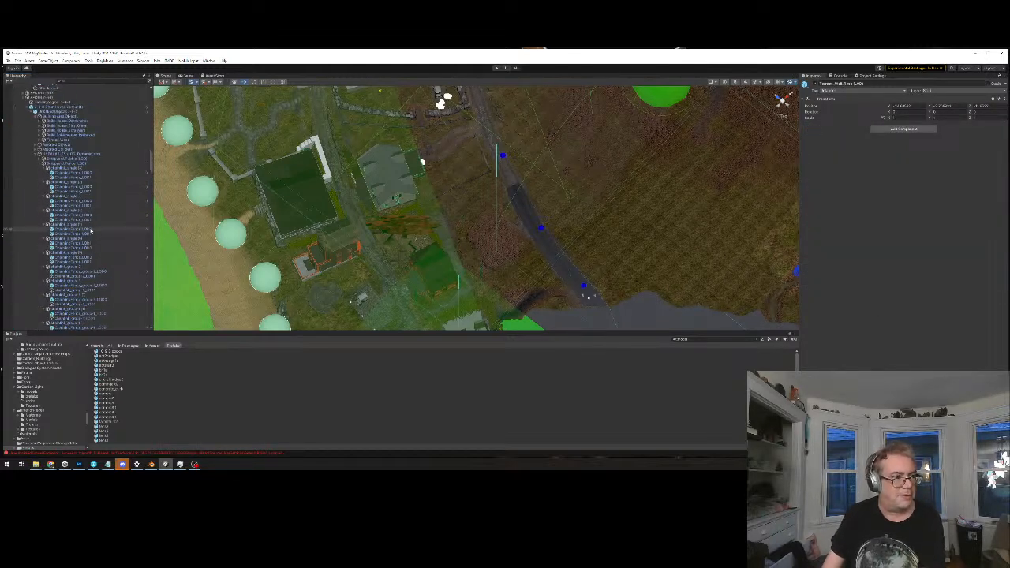
Step from the chainlink fence pieces up through Unbaked Objects to the parent chunk's output object
click(67, 173)
key(Up)
key(Up)
key(Up)
key(Up)
key(Up)
key(Up)
key(Up)
key(Up)
key(Up)
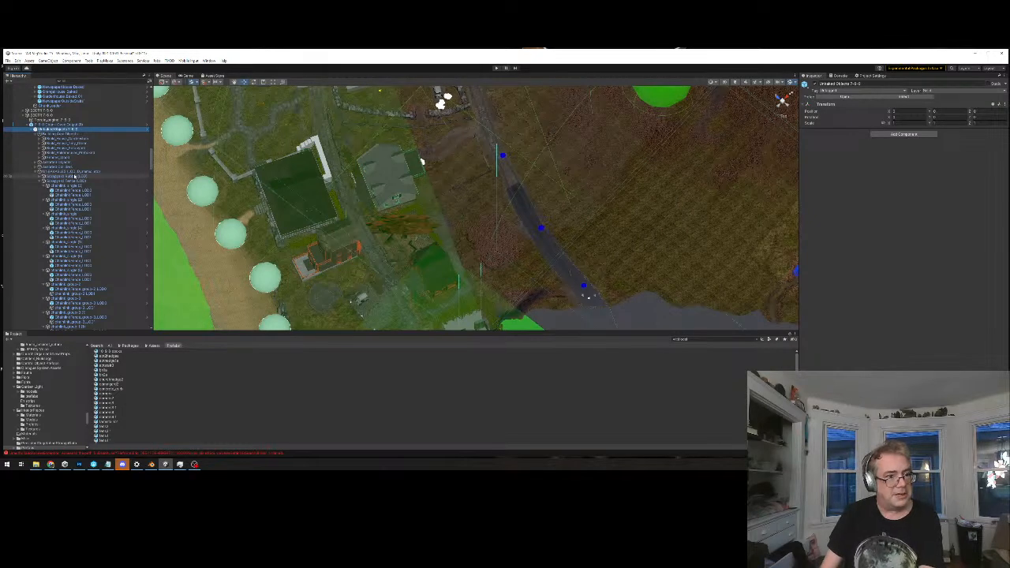
key(Up)
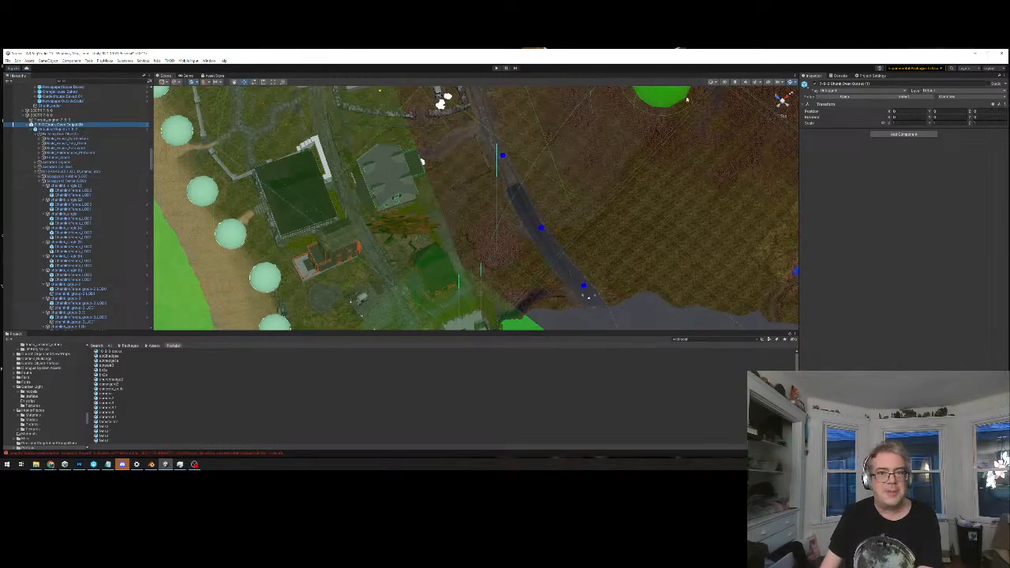
Select the grey-roofed building's chunk output object and examine its collider outlines from directly above
click(392, 179)
click(392, 179)
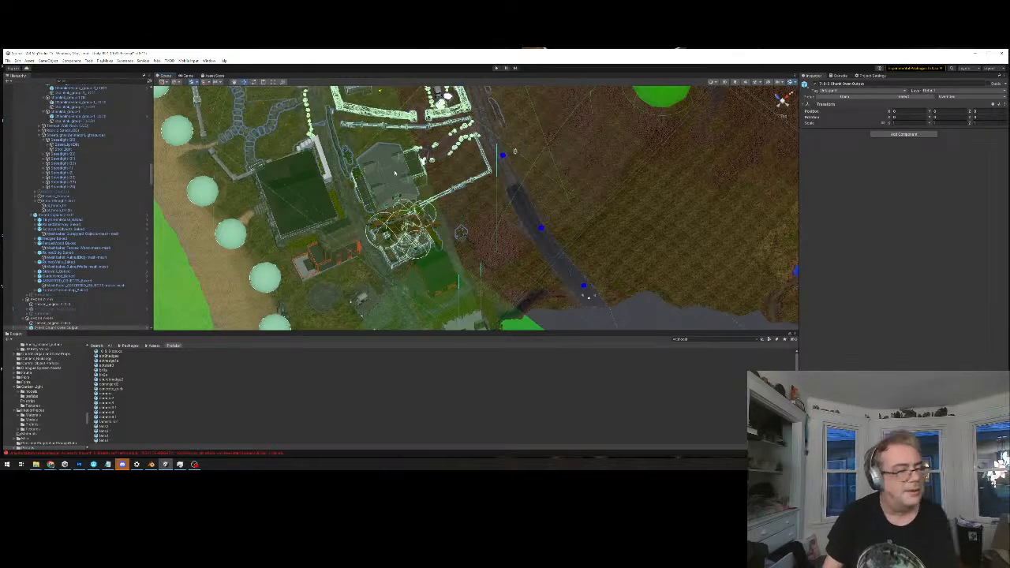
alt+drag(394, 173, 455, 128)
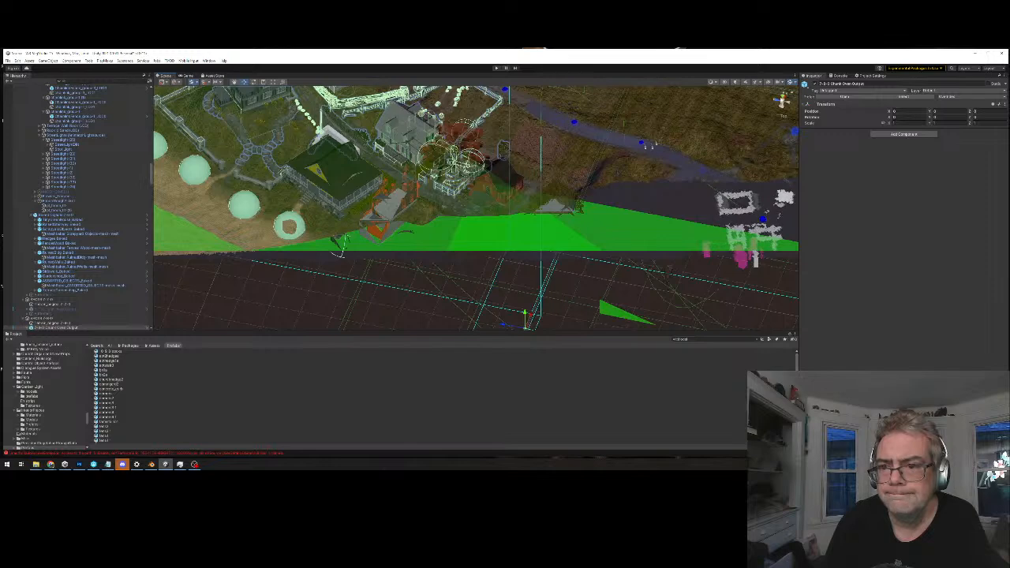
click(783, 94)
middle_drag(547, 183, 537, 240)
scroll(540, 231, down, 5)
middle_drag(510, 199, 499, 229)
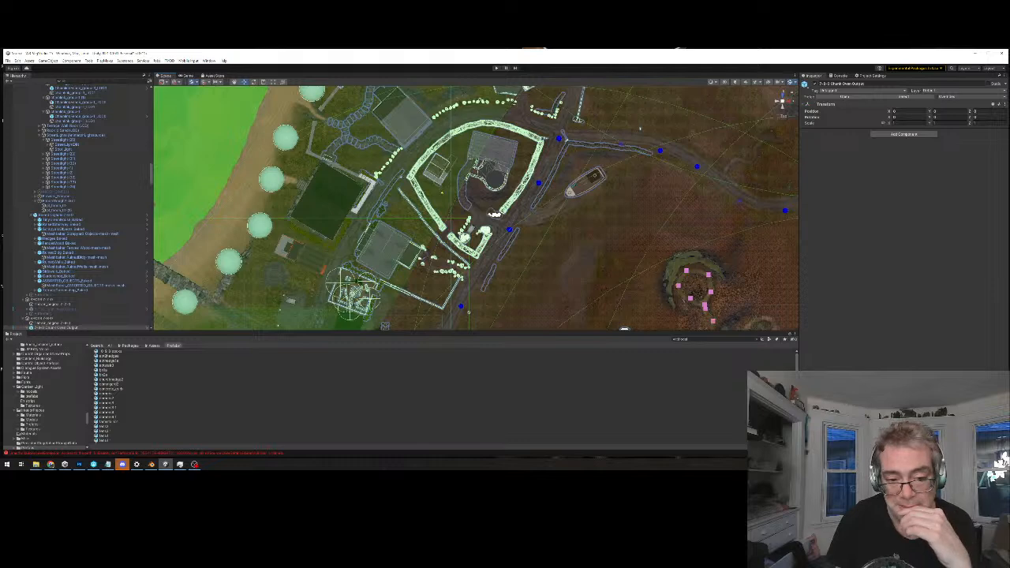
middle_drag(446, 266, 459, 244)
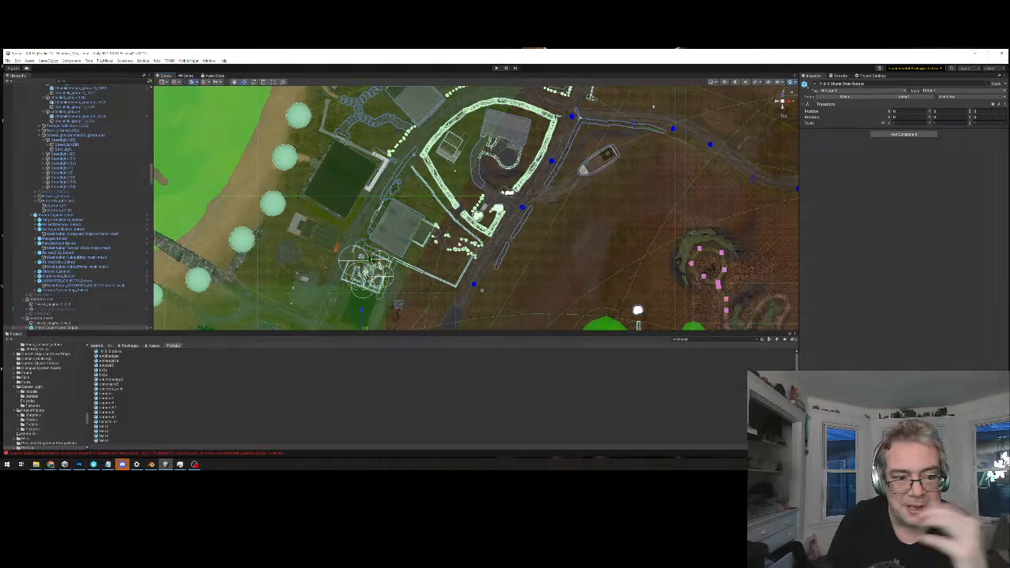
Inspect the outlined stone walls and hedges around the houses up close, along to the garden beside the red house
alt+drag(460, 245, 415, 140)
middle_drag(495, 106, 498, 291)
scroll(500, 177, up, 3)
scroll(500, 177, up, 5)
scroll(498, 290, up, 5)
scroll(507, 247, up, 2)
scroll(509, 246, down, 5)
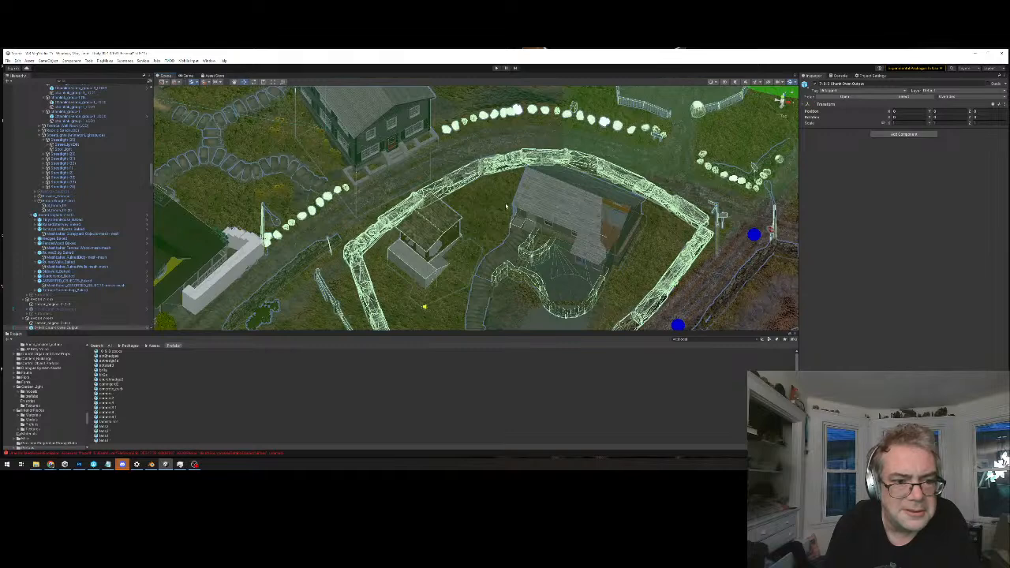
alt+drag(447, 212, 522, 216)
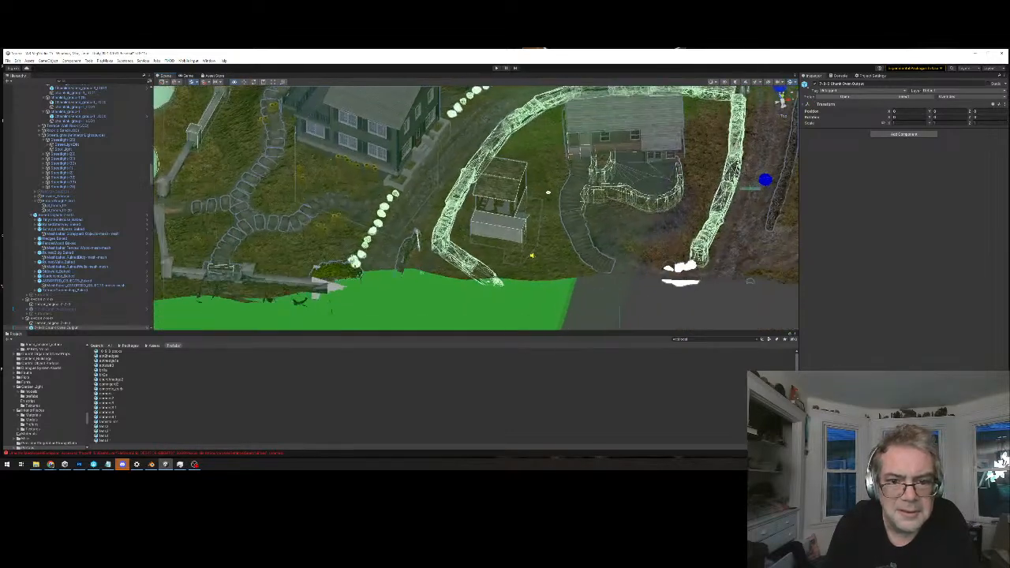
scroll(522, 216, down, 2)
middle_drag(522, 216, 619, 169)
scroll(517, 226, down, 4)
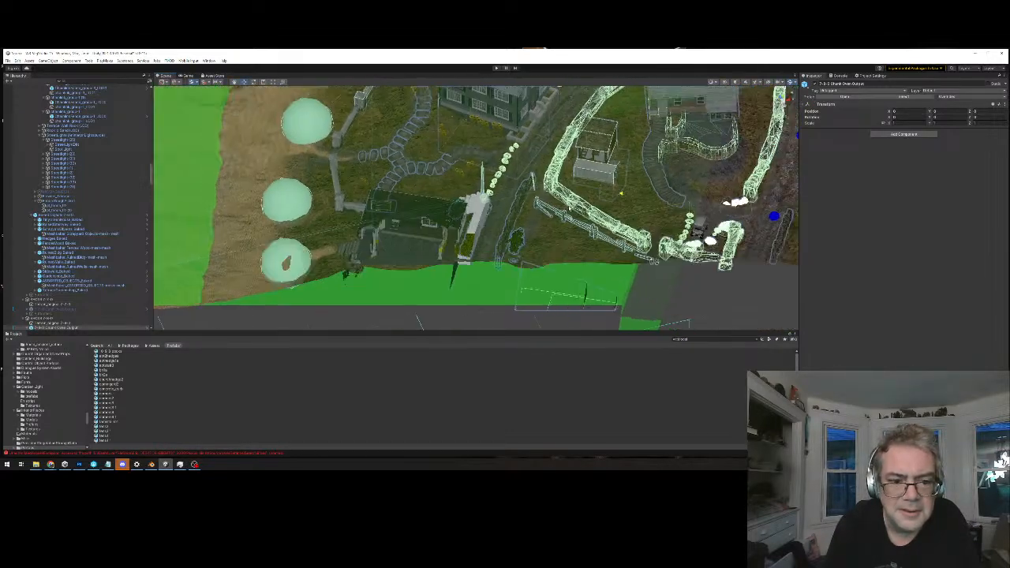
scroll(517, 226, down, 5)
middle_drag(517, 225, 468, 167)
scroll(468, 167, down, 1)
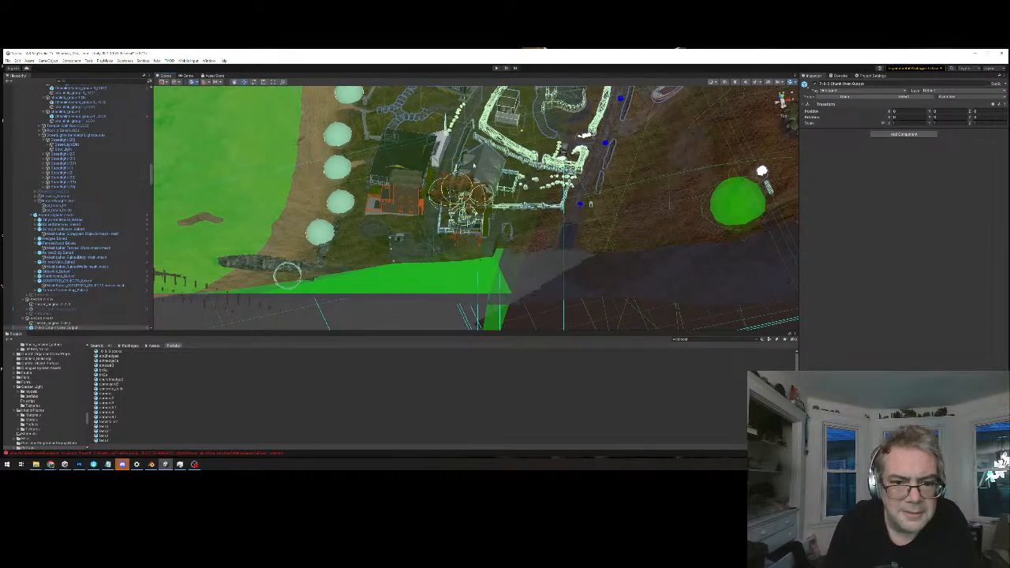
Survey the selected chunk's full collider extent from above against the coast, roads and neighbouring chunks
click(79, 464)
click(78, 464)
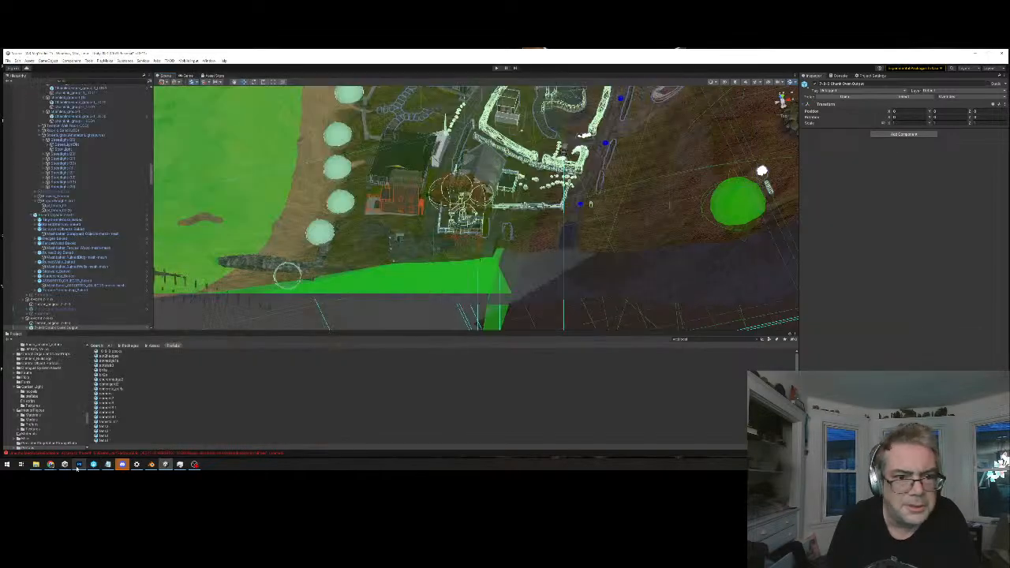
middle_drag(586, 168, 387, 284)
alt+drag(386, 284, 431, 260)
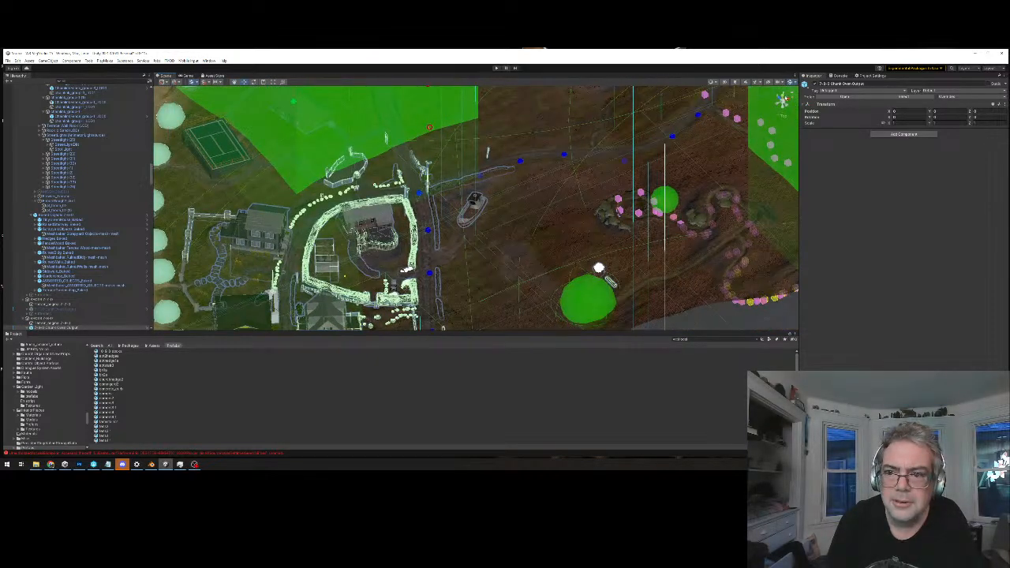
scroll(473, 209, down, 3)
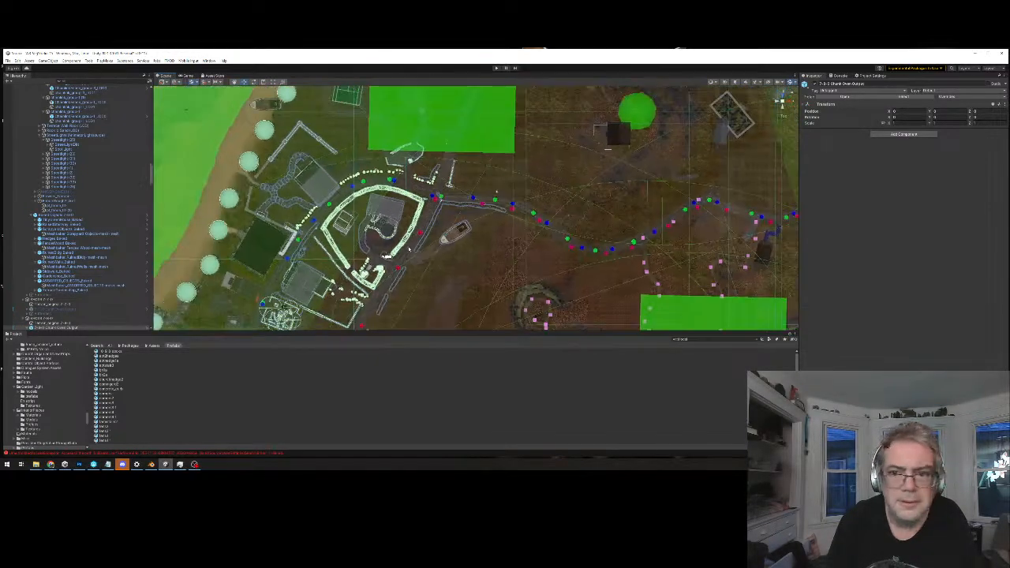
middle_drag(405, 250, 496, 215)
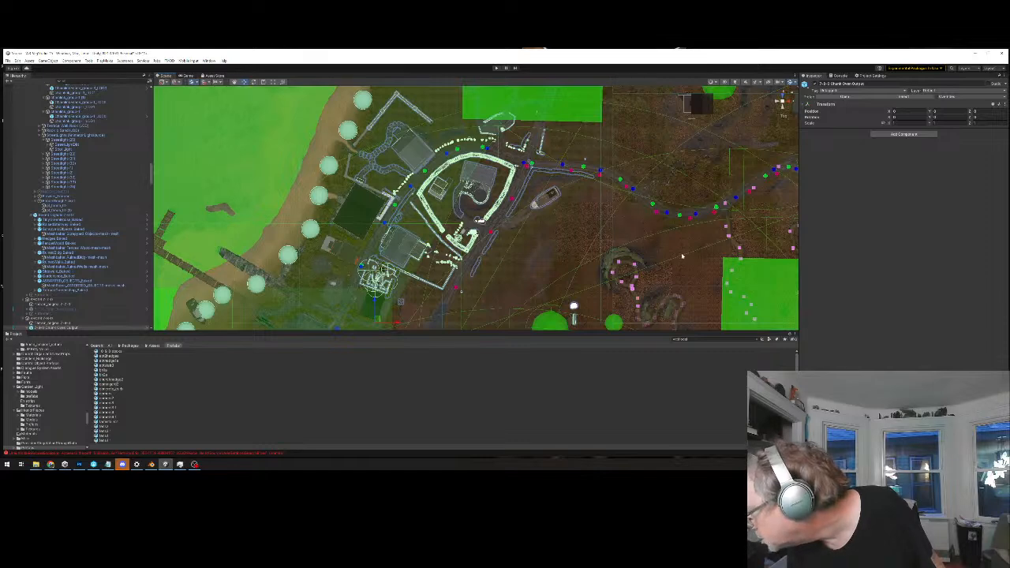
scroll(461, 291, down, 2)
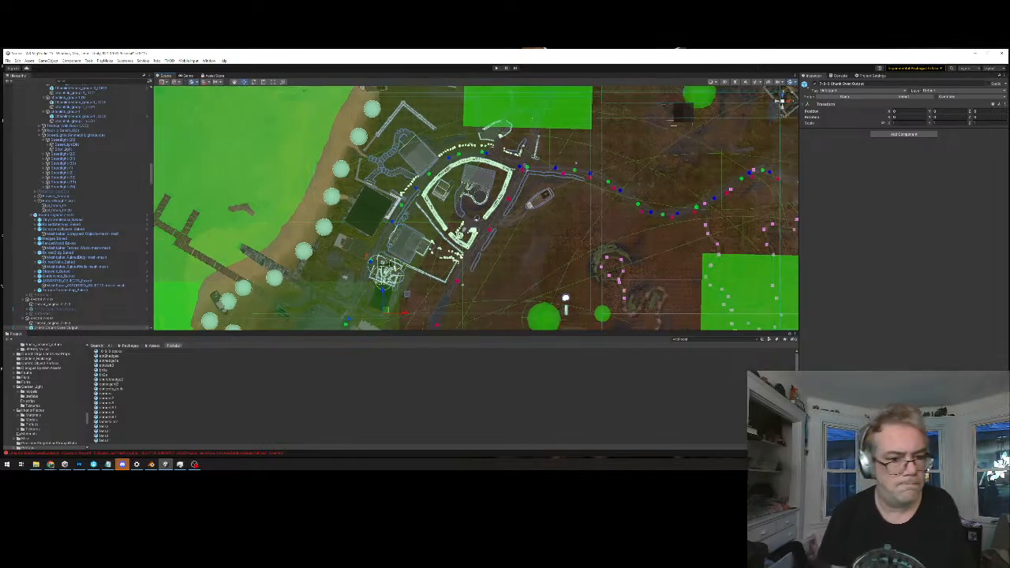
middle_drag(462, 292, 517, 205)
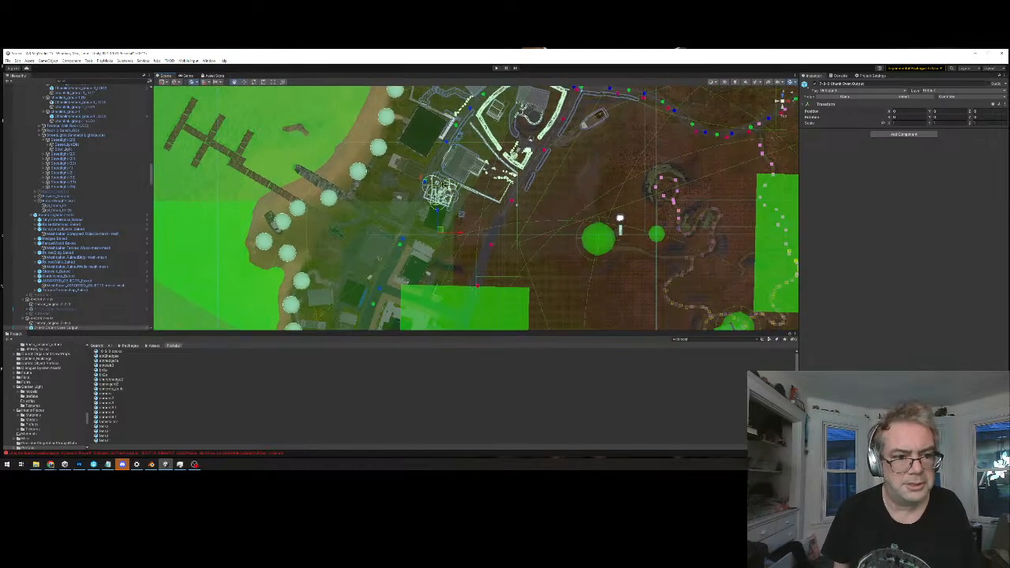
scroll(499, 209, down, 5)
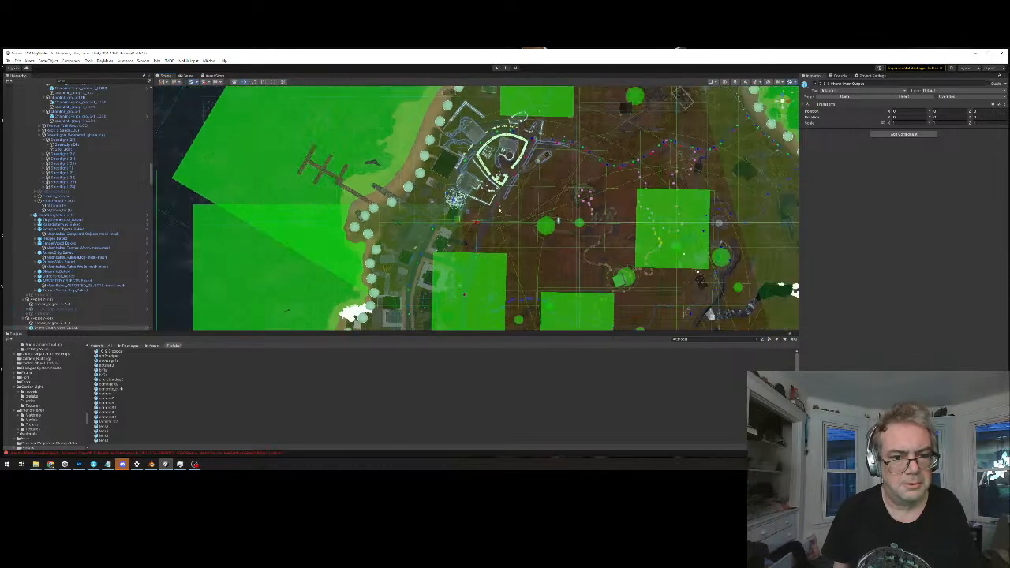
Select the terrain tile around the walled compound and the neighbouring coastal tile, checking their extents against the Photoshop task map
click(520, 207)
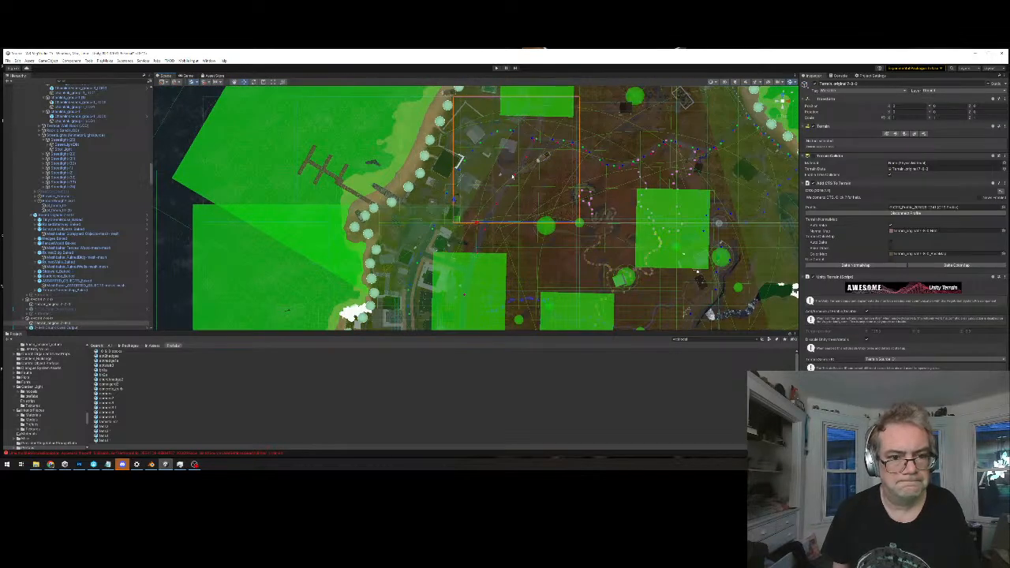
click(424, 201)
middle_drag(462, 73, 467, 53)
middle_drag(502, 260, 476, 243)
scroll(515, 141, down, 3)
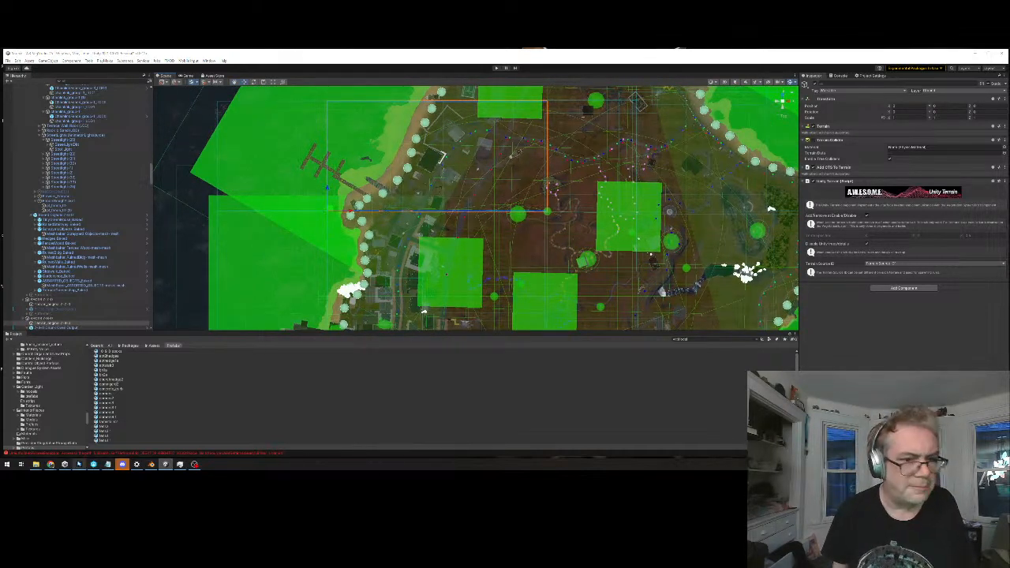
click(79, 464)
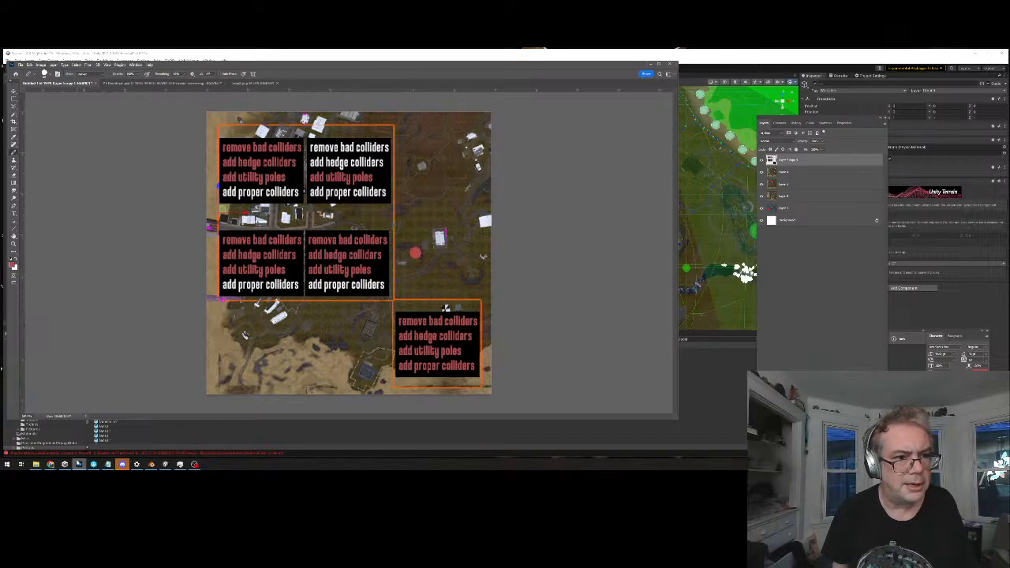
click(77, 463)
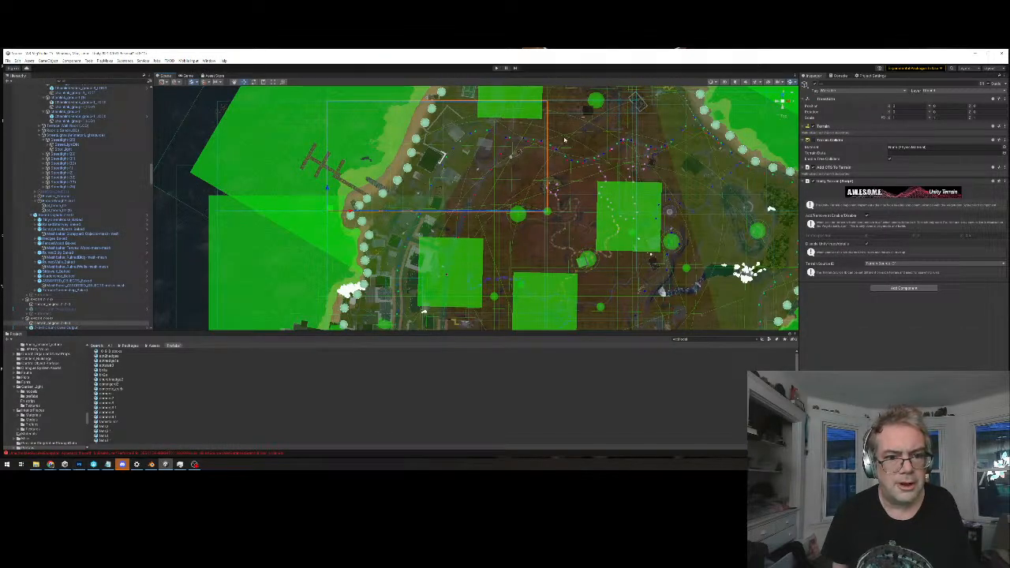
Select the terrain tile inland of the coastal road, then the seaside housing tile beside it, and compare with the Photoshop task map
middle_drag(452, 290, 482, 230)
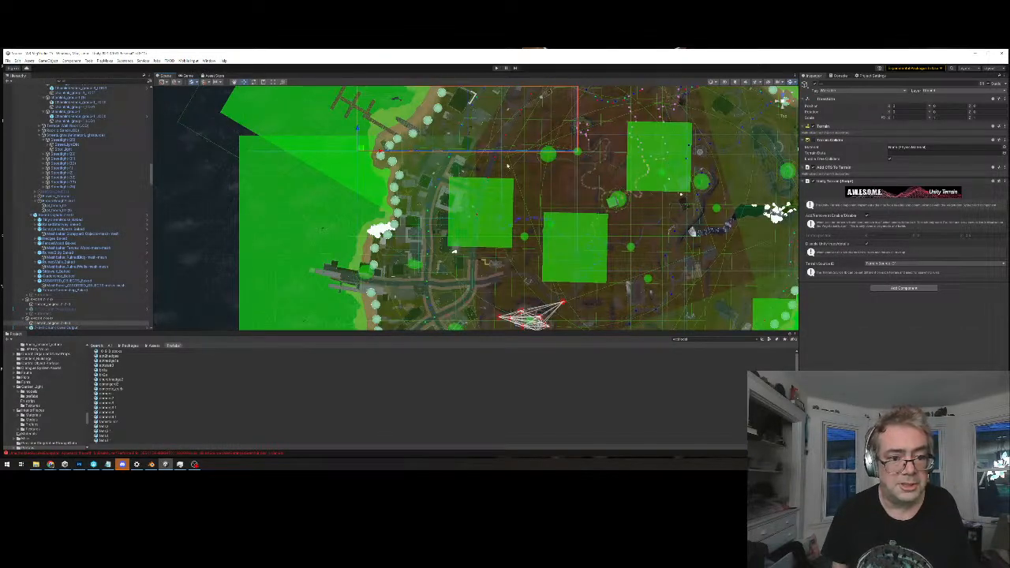
click(455, 172)
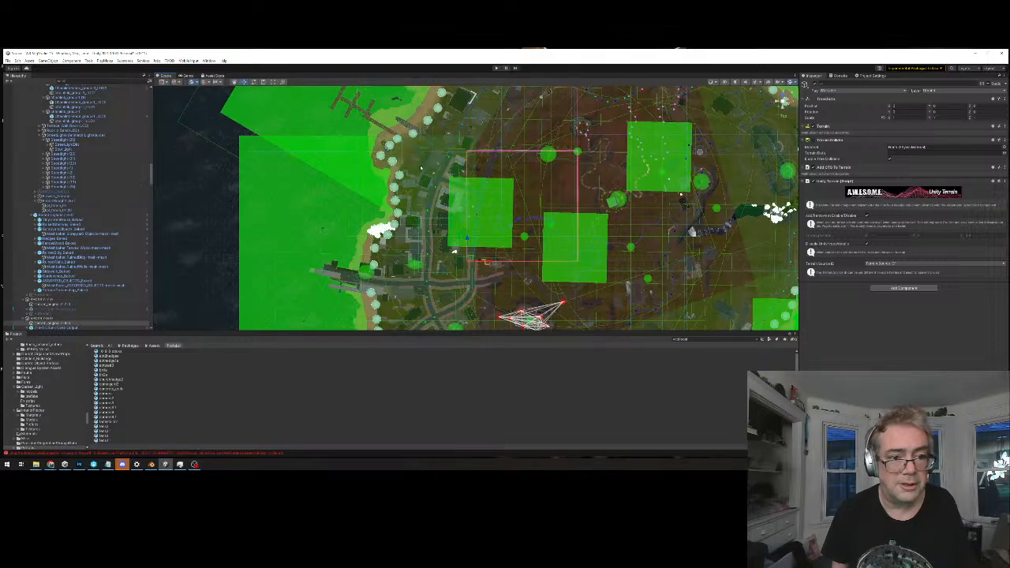
click(439, 214)
scroll(445, 213, up, 3)
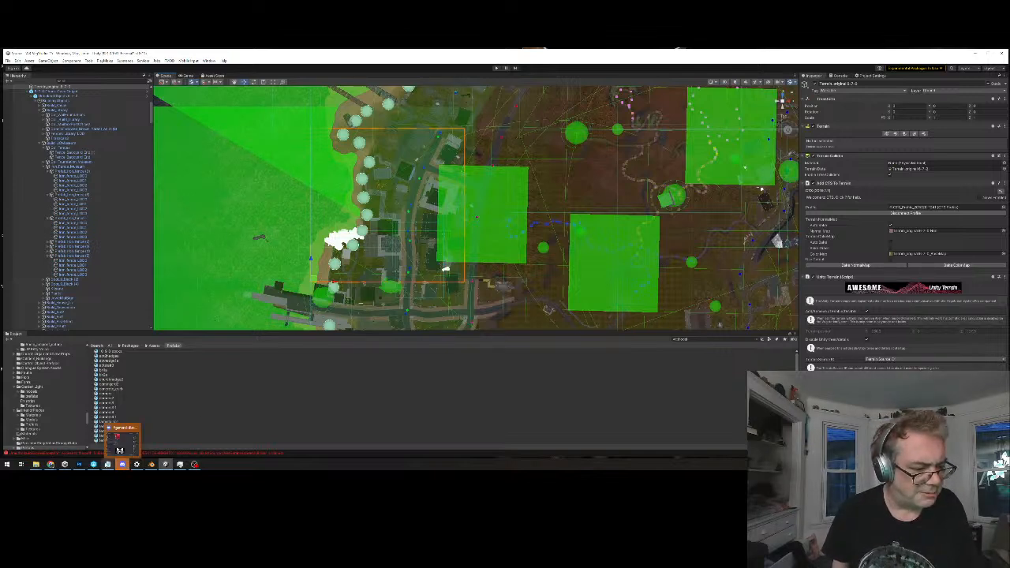
click(76, 468)
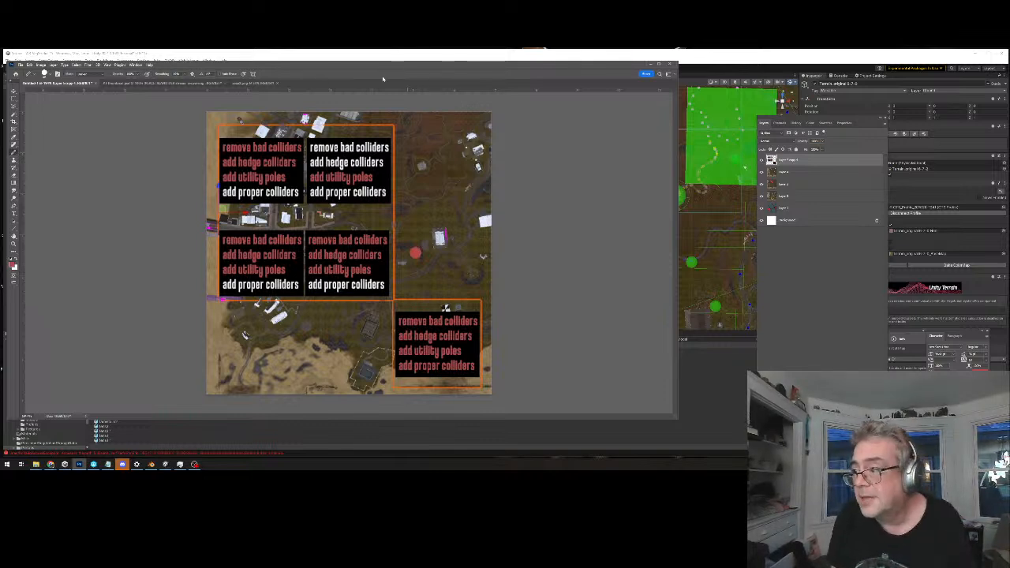
click(652, 64)
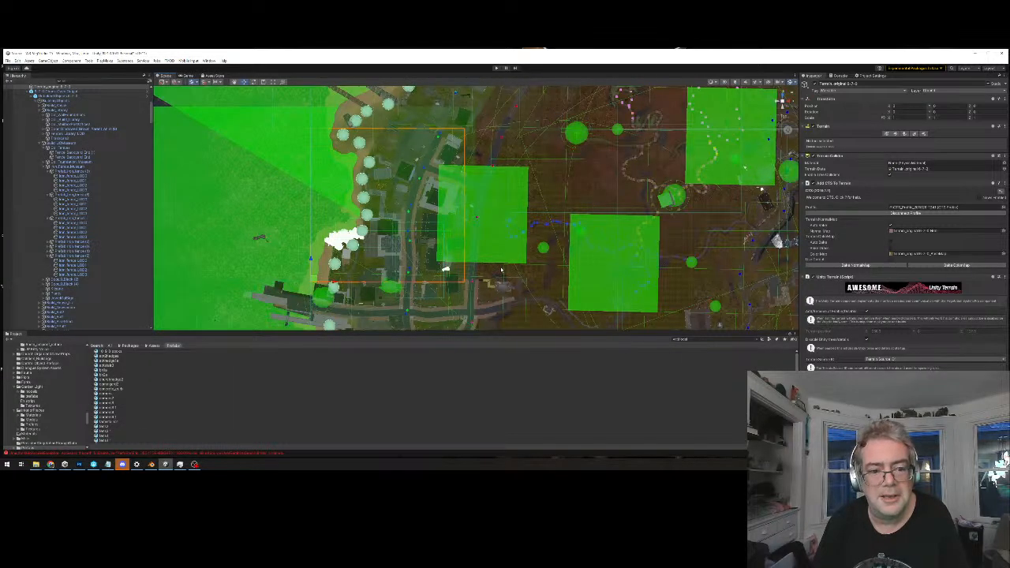
Open the console's error list and enlarge the scene view of the coastal tile, glancing at the Photoshop task map
middle_drag(490, 271, 489, 273)
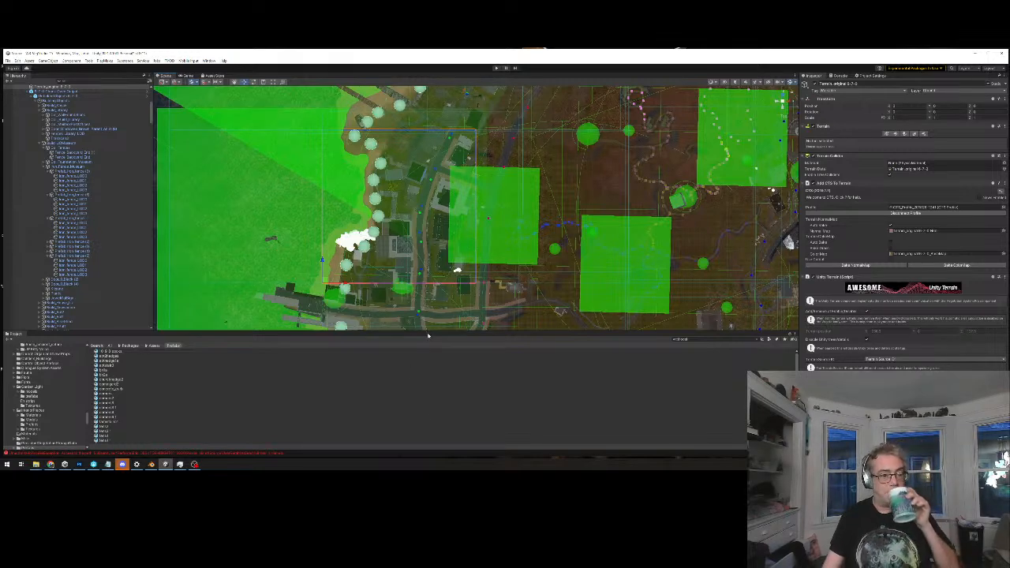
drag(426, 332, 425, 382)
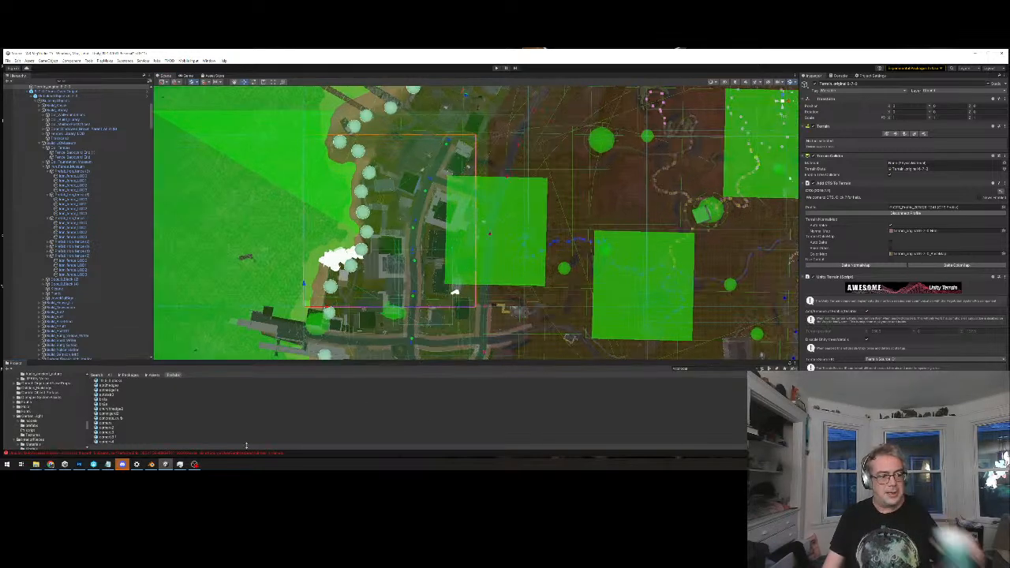
click(77, 453)
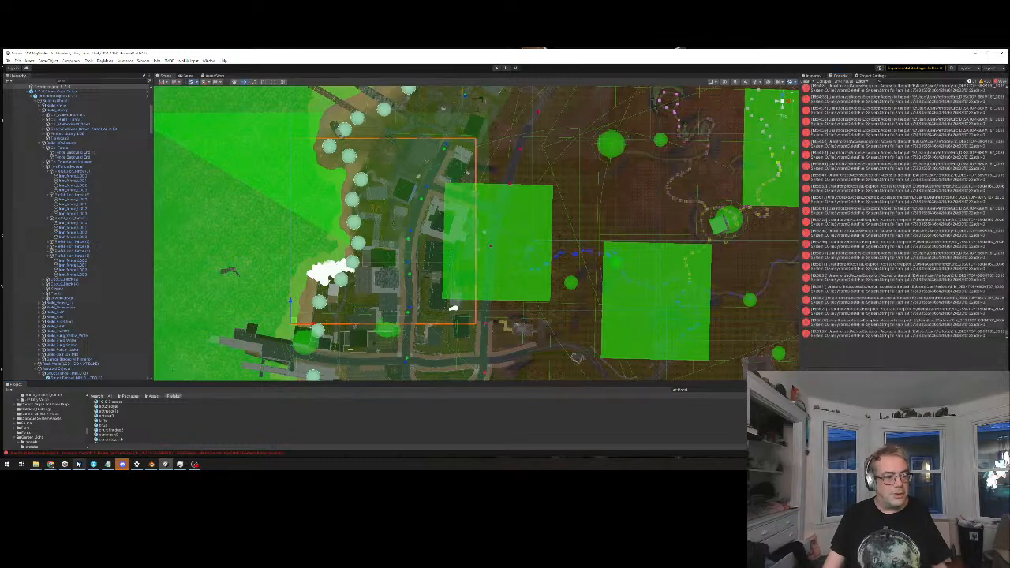
click(80, 467)
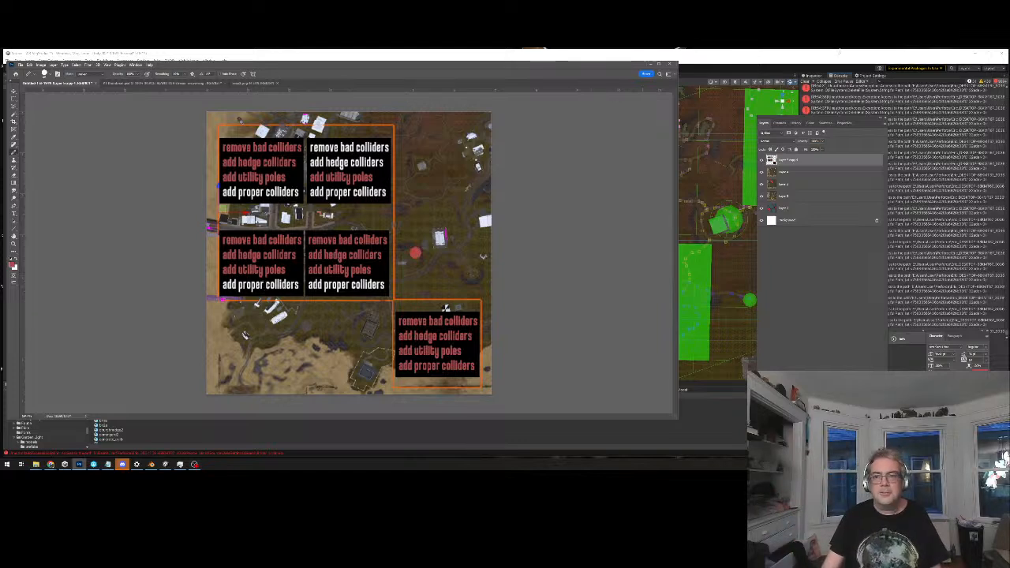
click(975, 54)
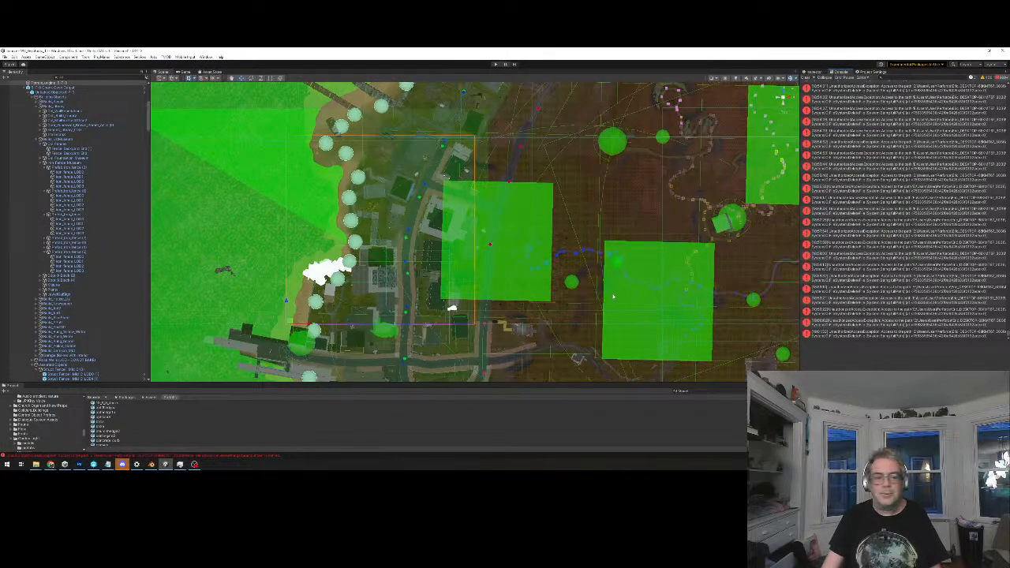
Enlarge the project browser, clear the asset search and go to the Assets root folder
drag(166, 382, 160, 320)
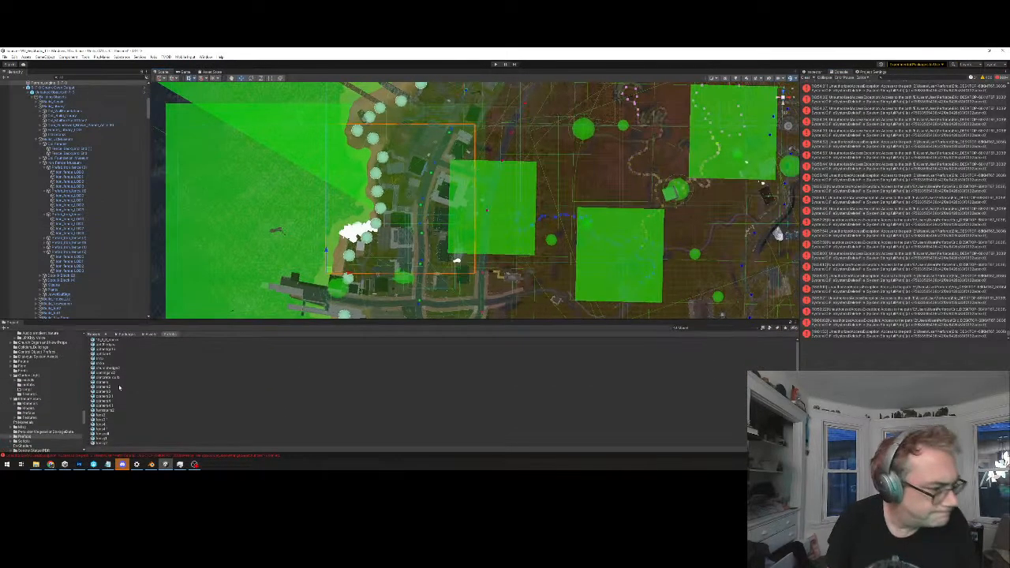
click(107, 335)
click(696, 329)
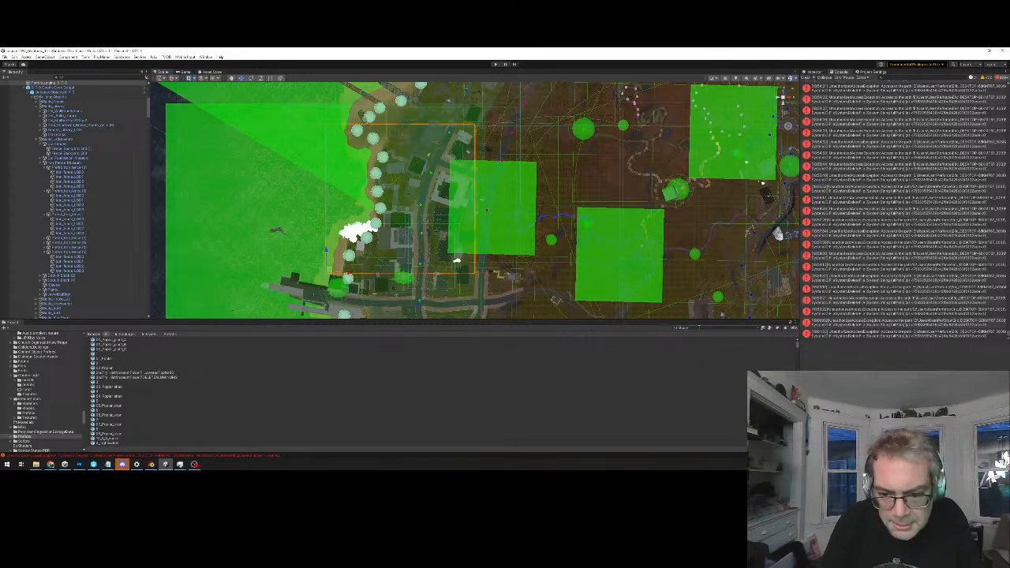
key(BackSpace)
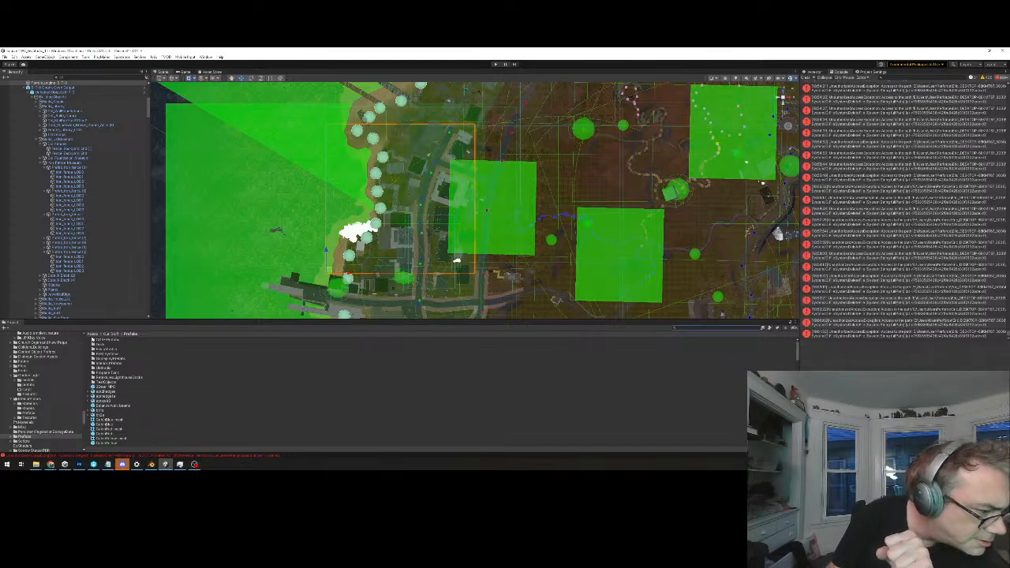
click(93, 335)
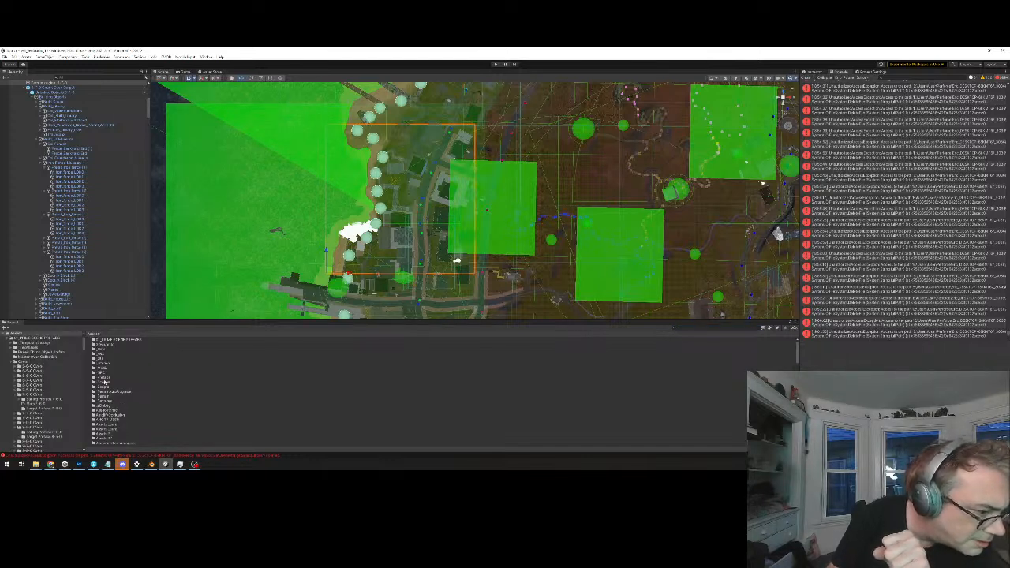
Open the main menu scene from the prime scenes folder inside Scenes, saving the changes to the current scene
double_click(104, 382)
double_click(101, 339)
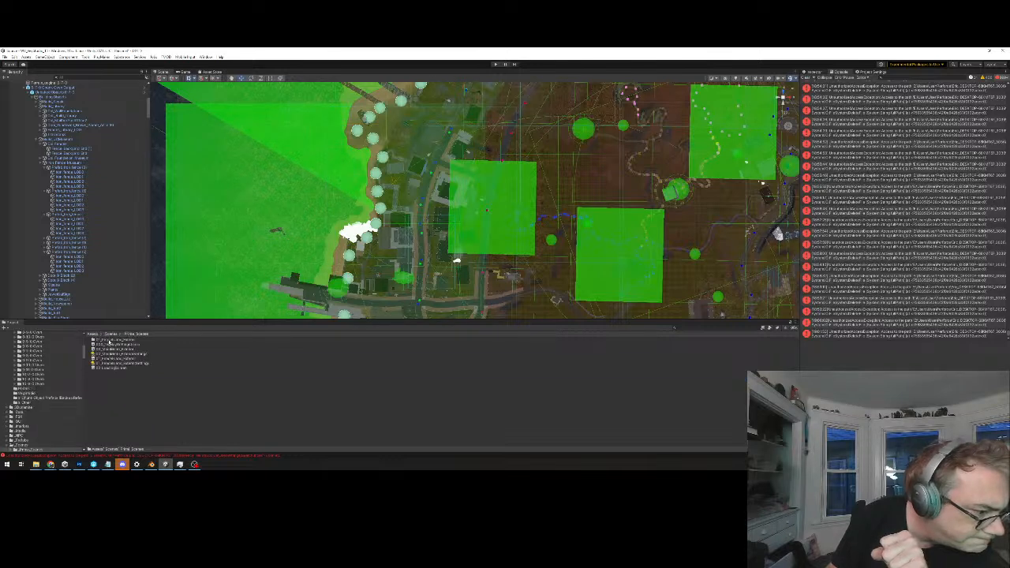
double_click(116, 349)
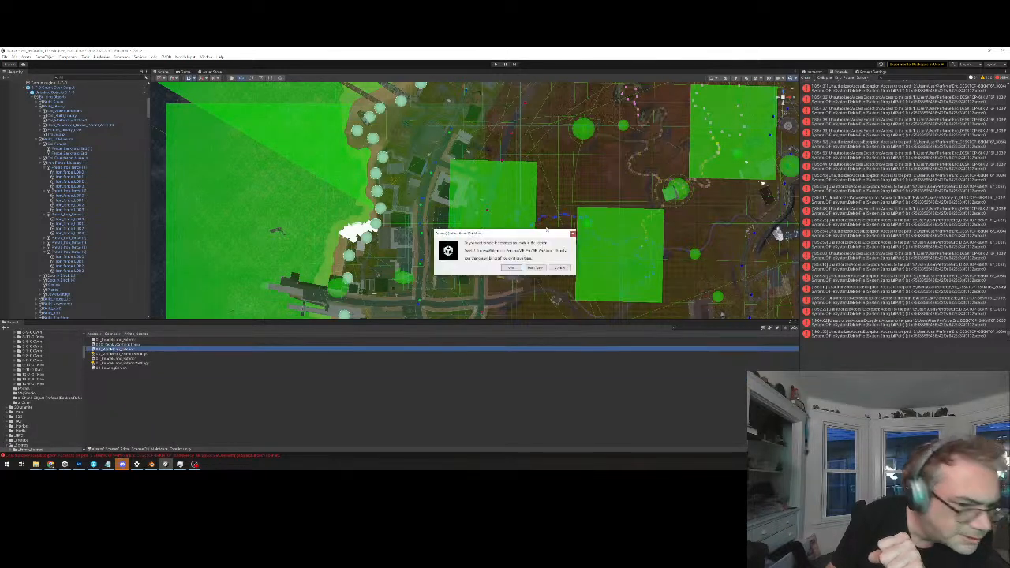
click(511, 268)
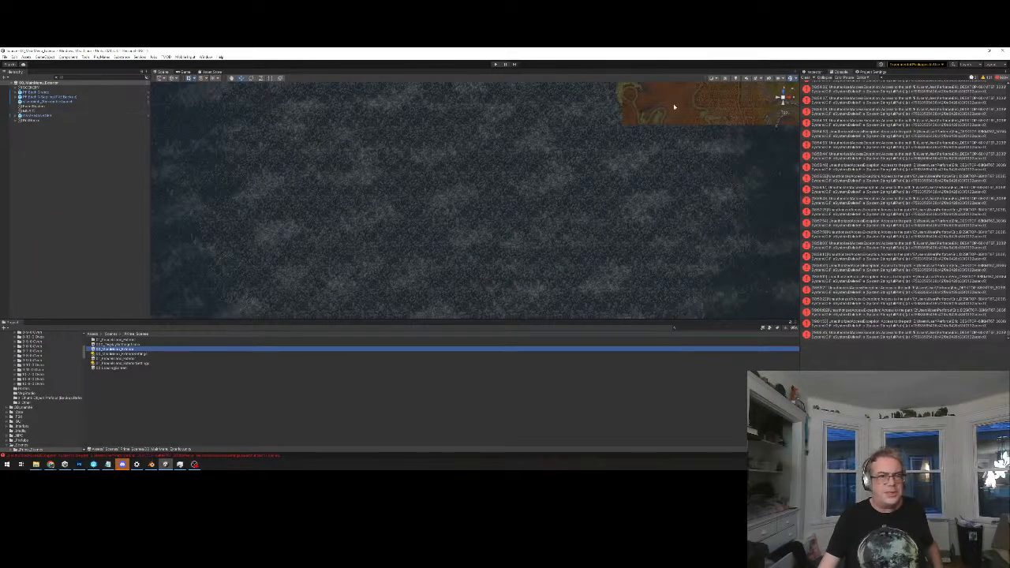
Run the main menu scene in play mode to check its title screen, and stop it
middle_drag(656, 131, 631, 167)
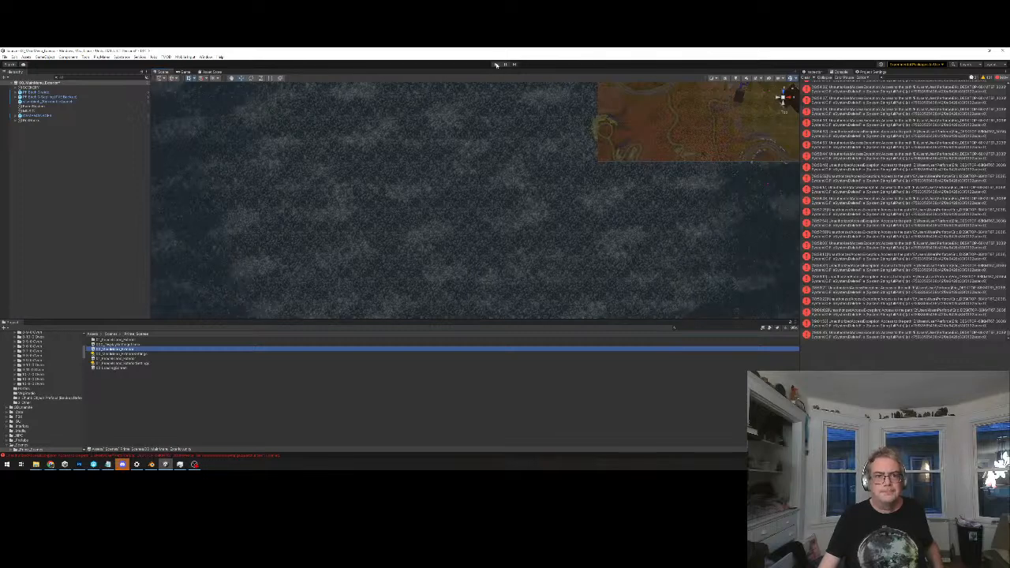
click(496, 65)
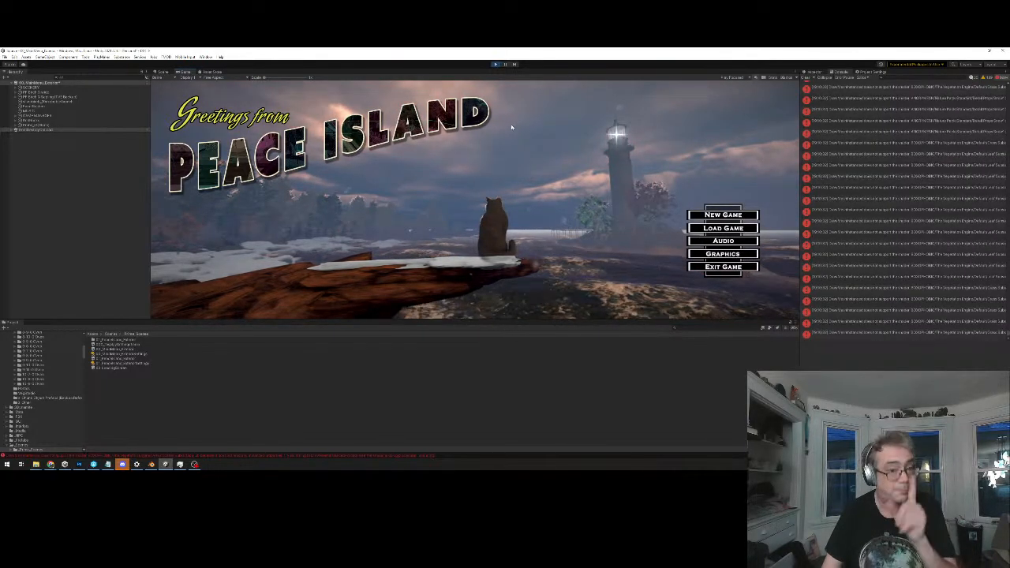
click(494, 65)
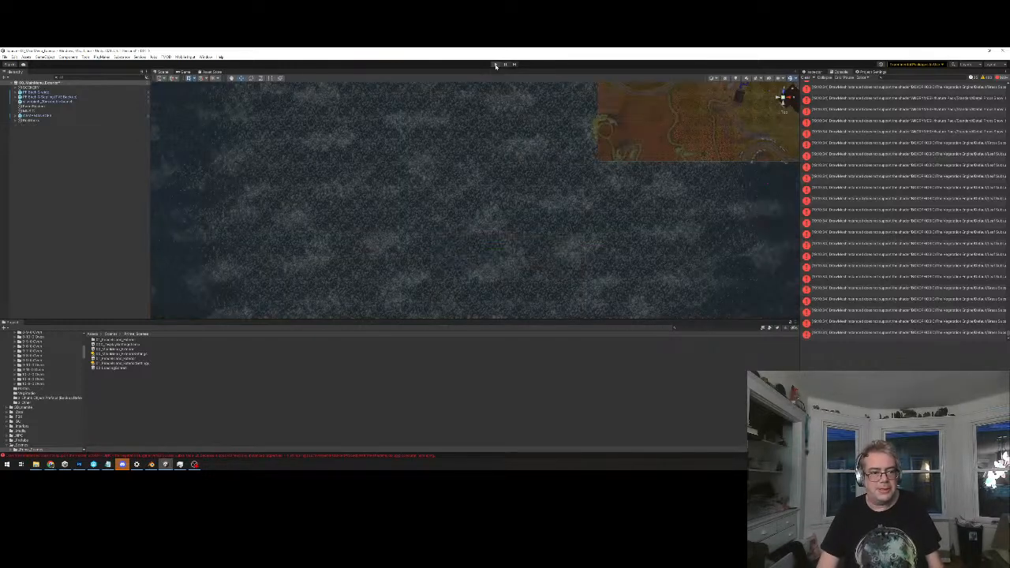
Survey the main menu scene's island from above, across to the white patches along the shoreline
middle_drag(418, 255, 323, 418)
middle_drag(538, 158, 471, 289)
middle_drag(580, 230, 378, 178)
middle_drag(529, 259, 471, 151)
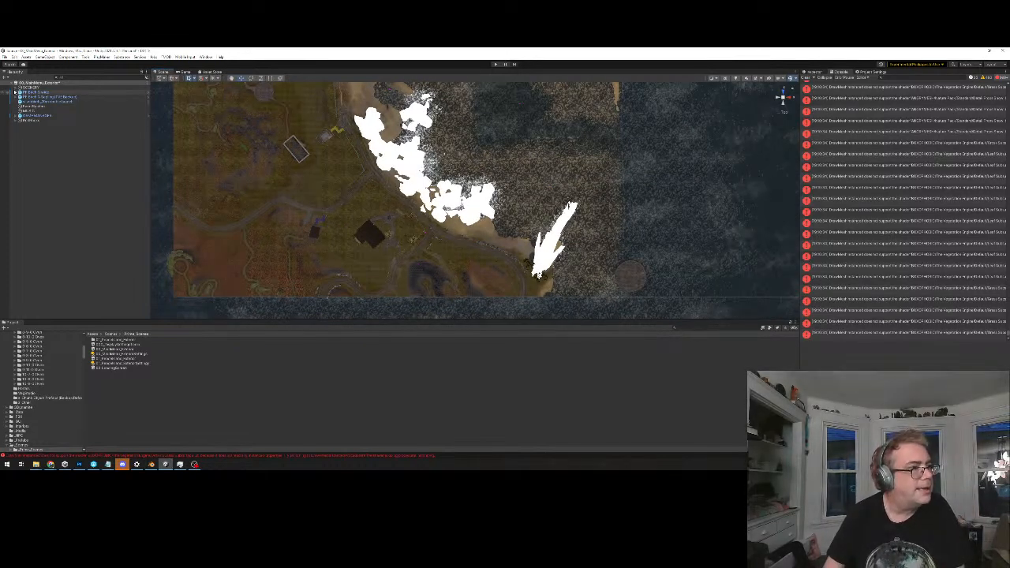
Expand the SCENERY group, look up its sky environment object in the hierarchy, and run the main menu scene again
click(15, 87)
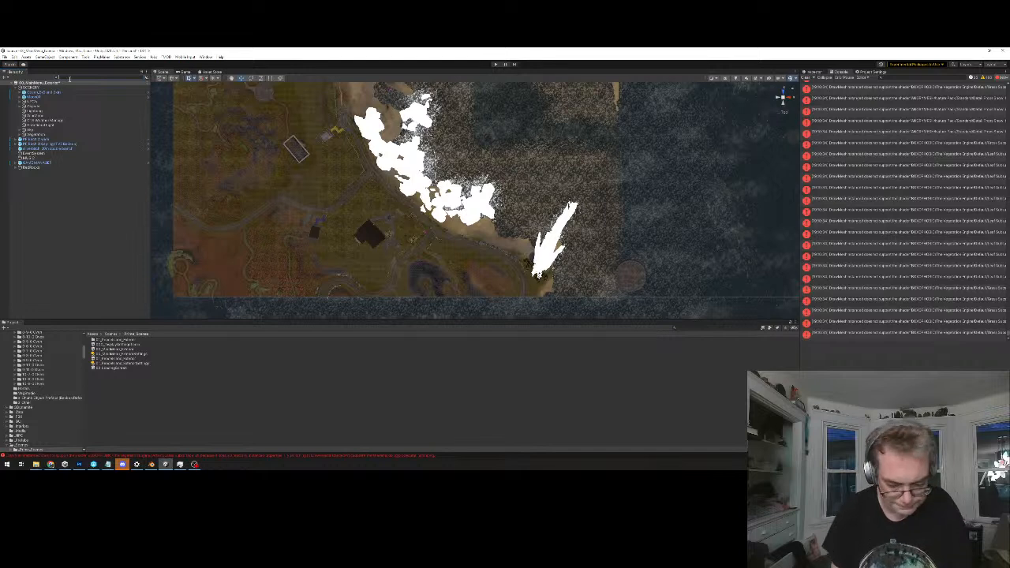
click(38, 88)
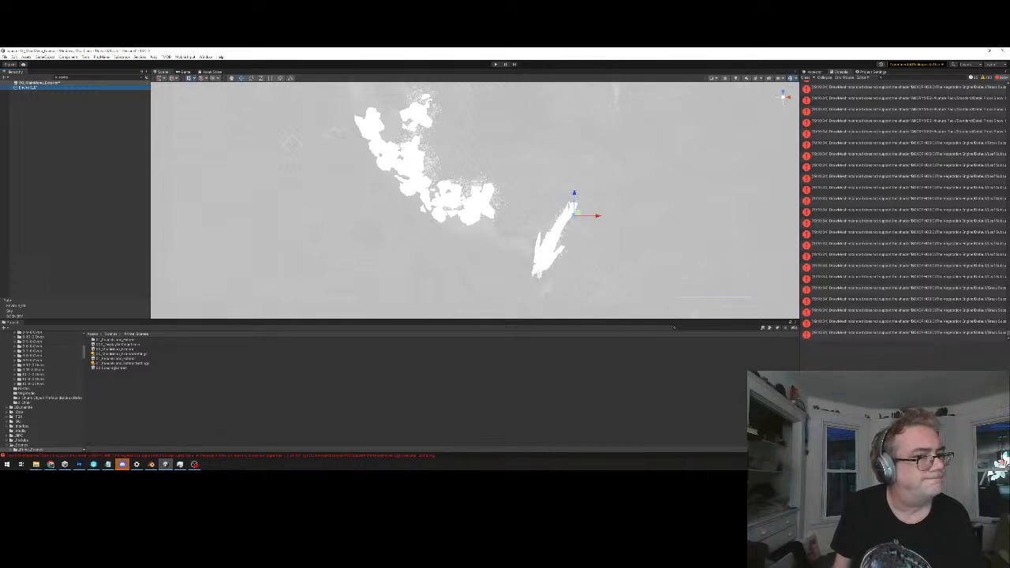
click(425, 168)
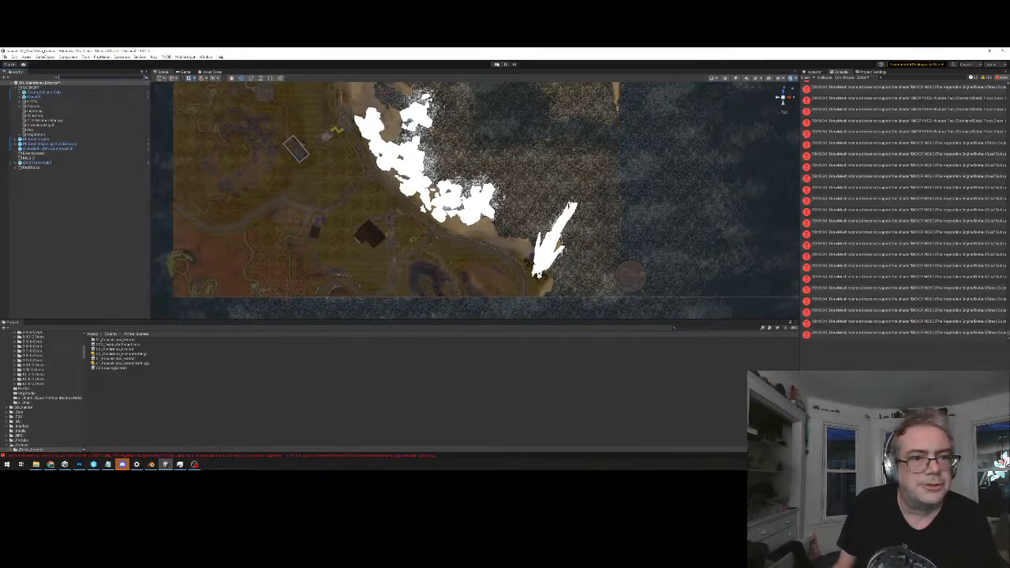
click(495, 64)
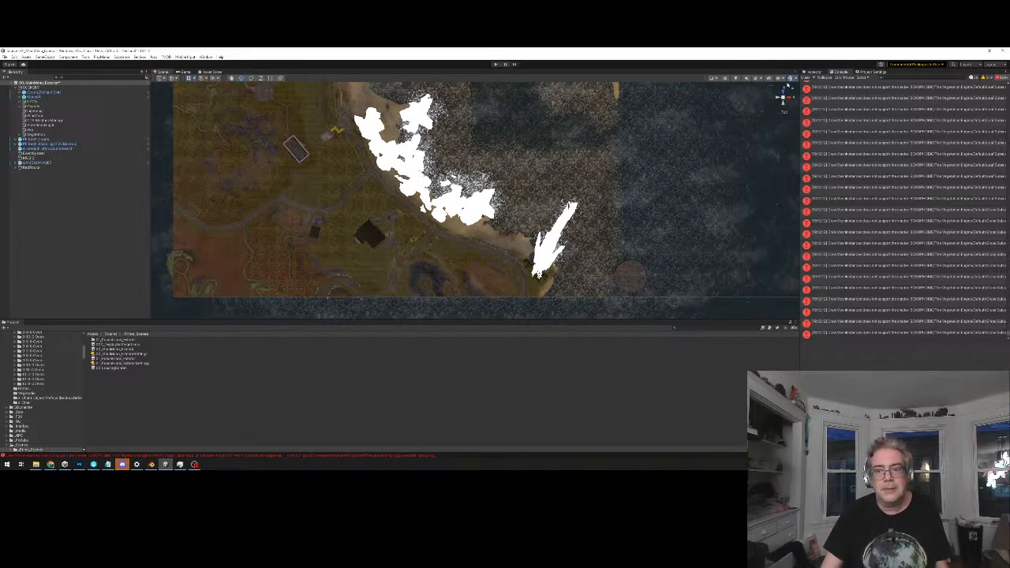
Examine the white patches between the beach and the lighthouse islet from above and from a low angle
middle_drag(535, 165, 536, 230)
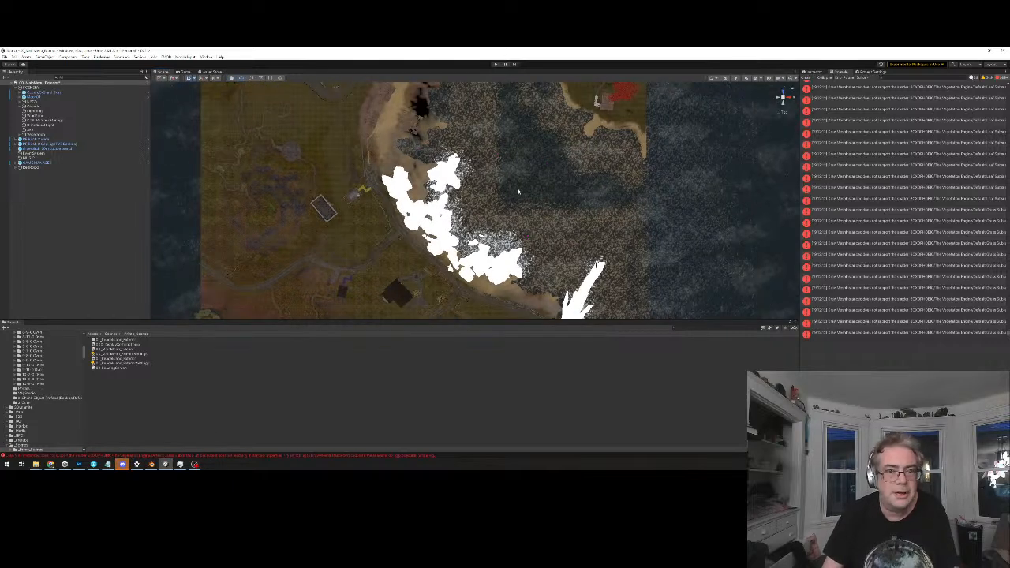
right_drag(552, 202, 419, 152)
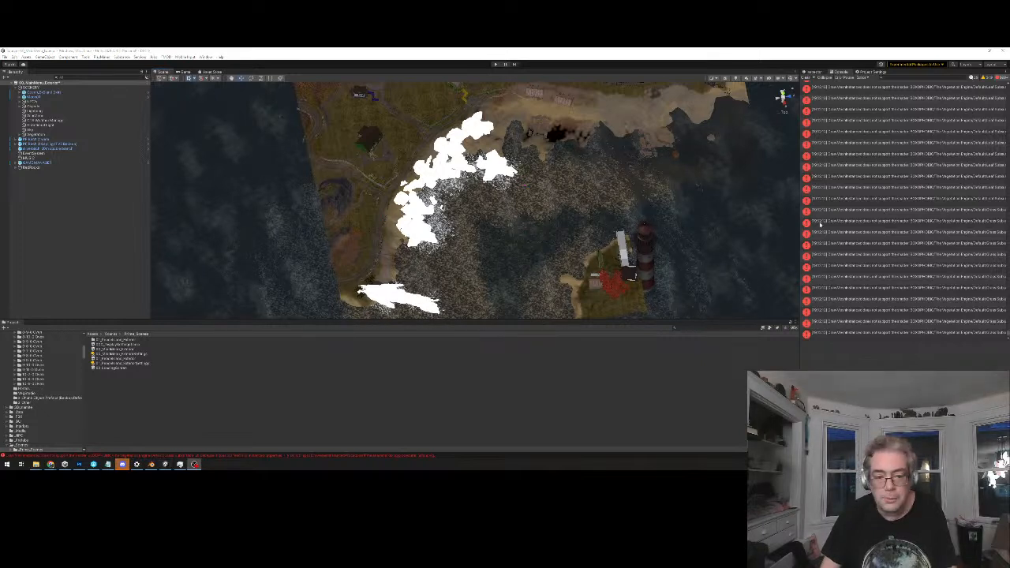
click(779, 113)
right_drag(523, 230, 420, 233)
alt+drag(420, 232, 543, 113)
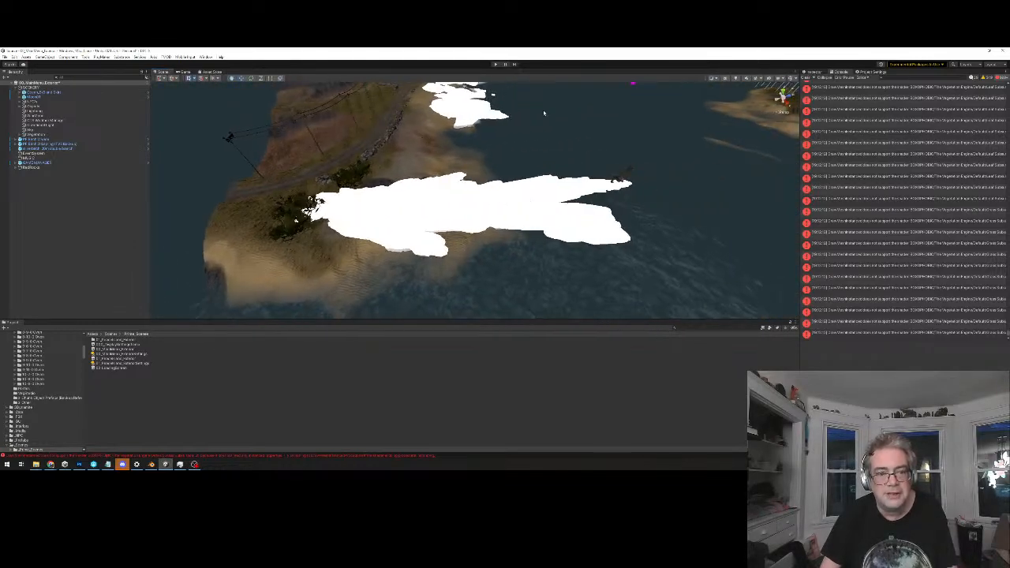
Select a rock group on the beach beside the coastal road and inspect the white patches on both sides of it
click(455, 111)
middle_drag(483, 86, 505, 110)
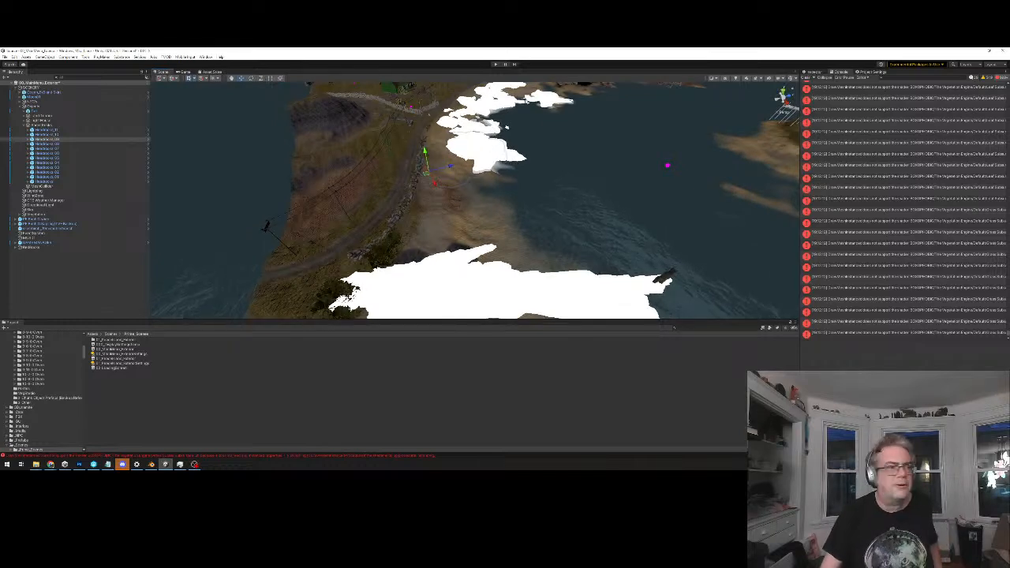
middle_drag(507, 125, 494, 108)
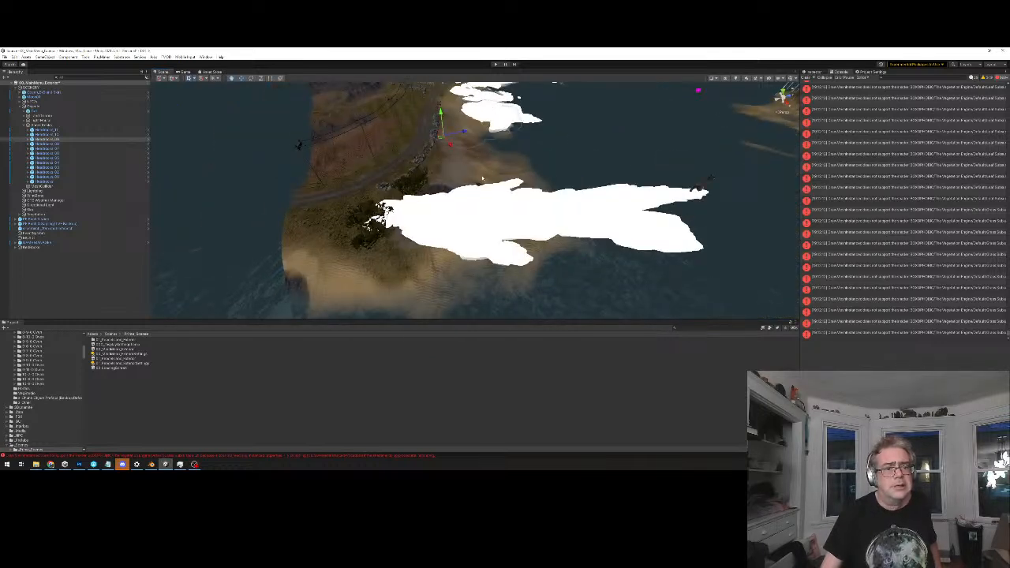
middle_drag(524, 153, 466, 193)
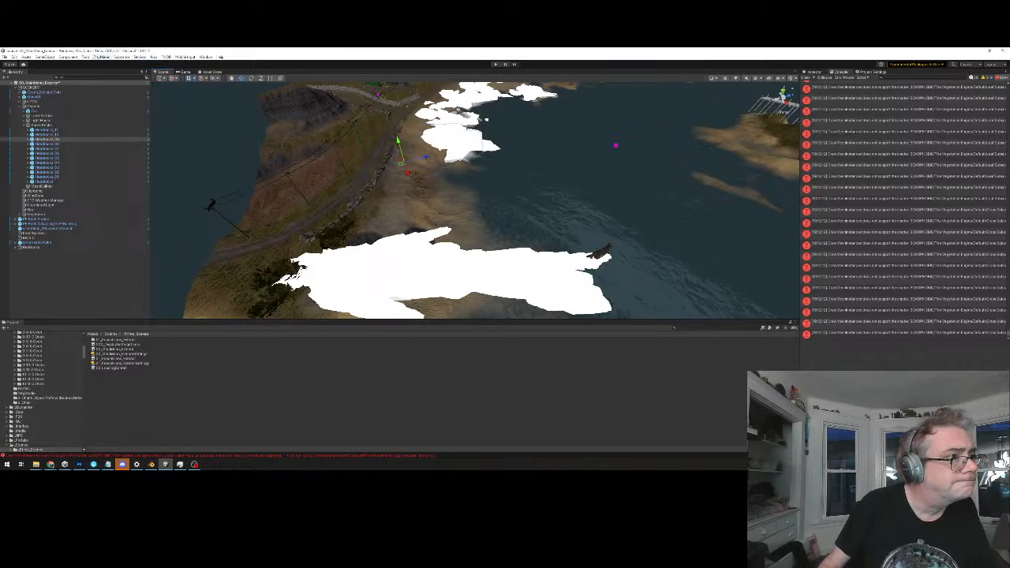
click(45, 57)
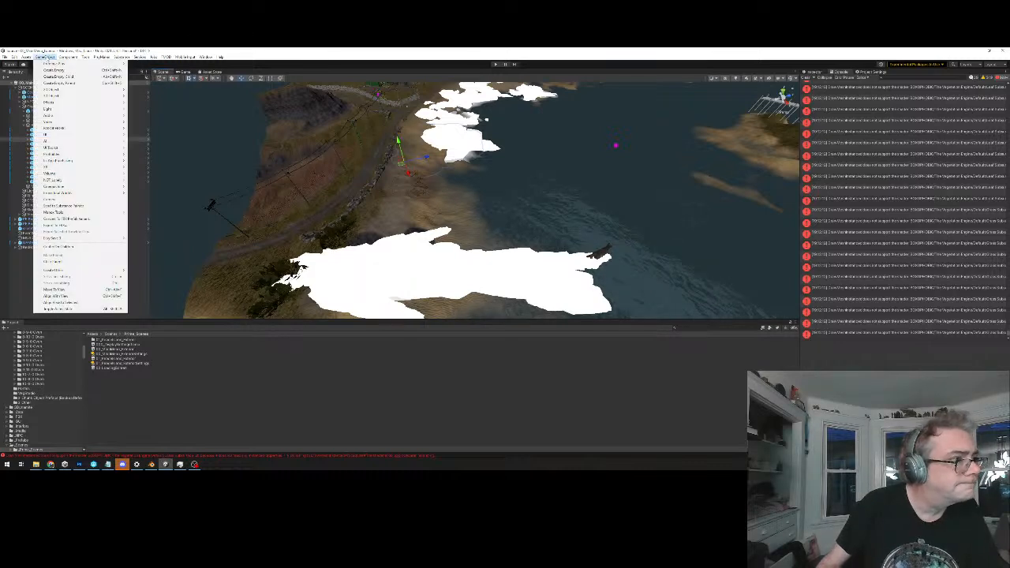
mouse_move(120, 199)
click(269, 50)
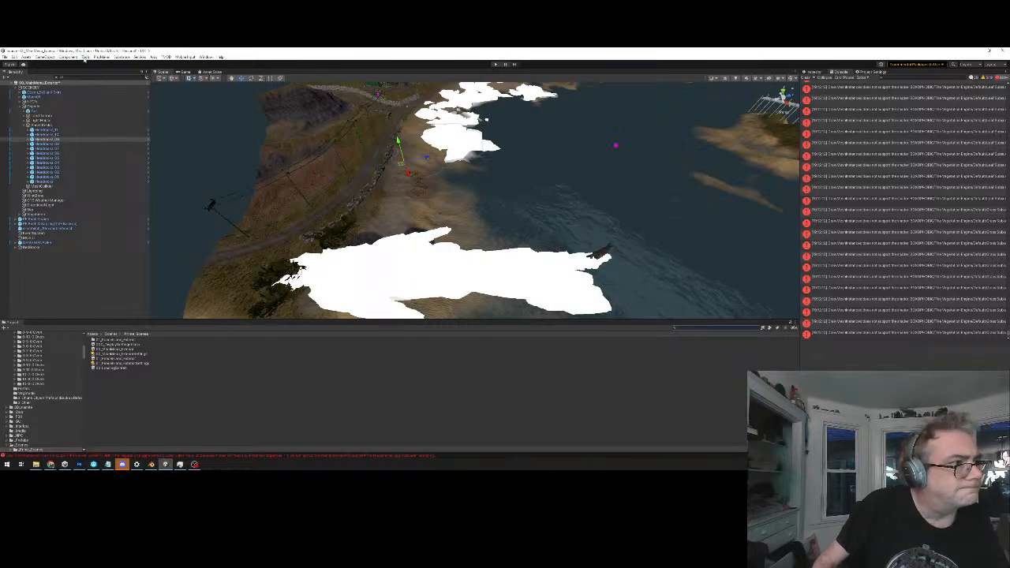
click(85, 56)
click(233, 53)
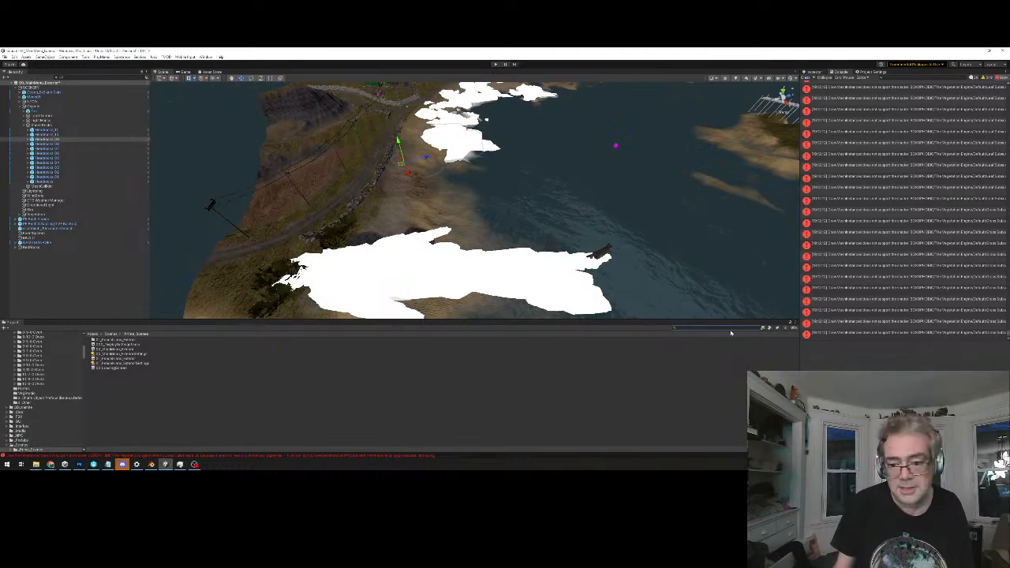
Open the Peace Island exterior scene and give it a play test, bringing up the in-game pause menu before ending the run
double_click(118, 358)
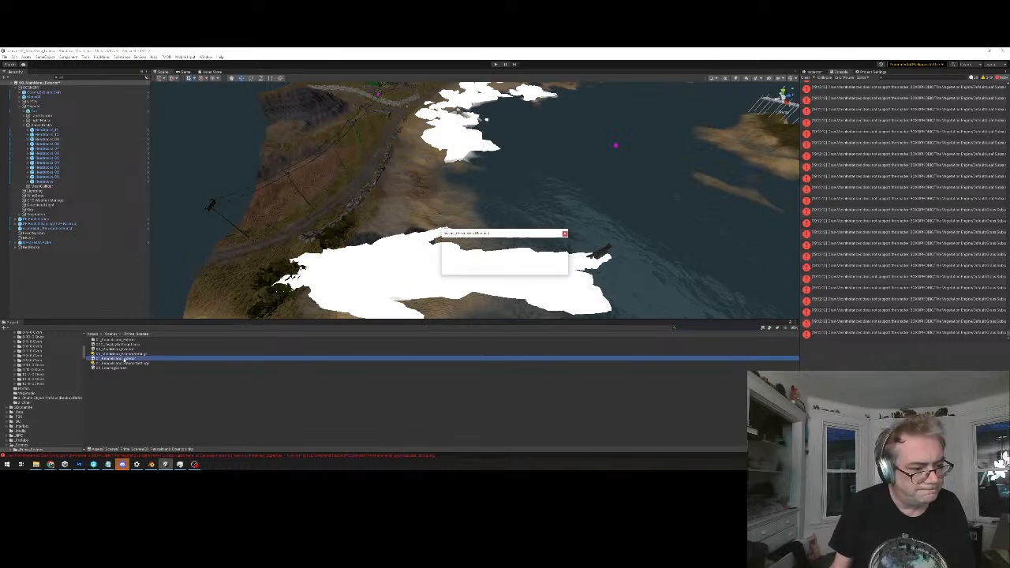
click(504, 269)
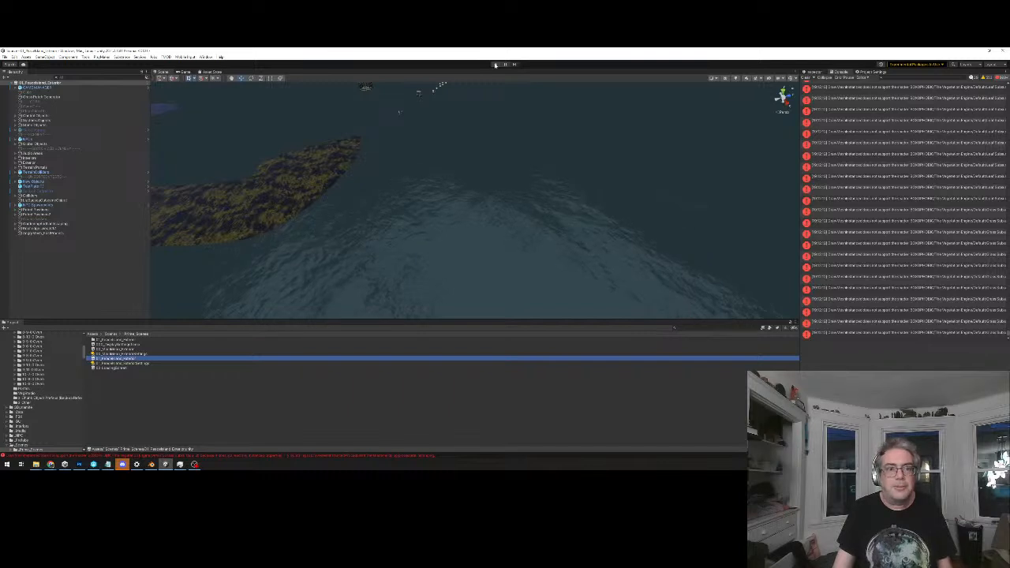
click(495, 65)
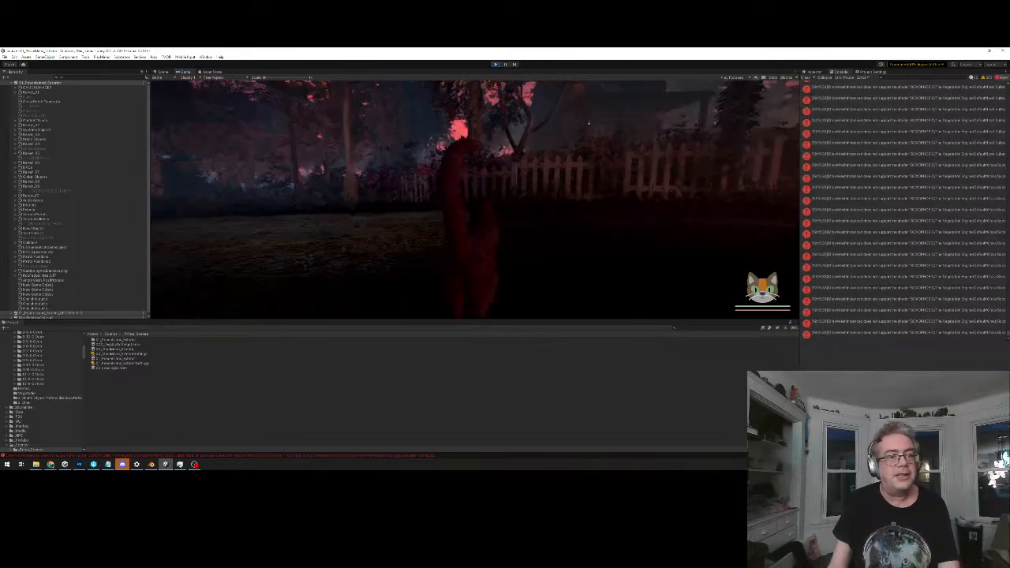
key(Escape)
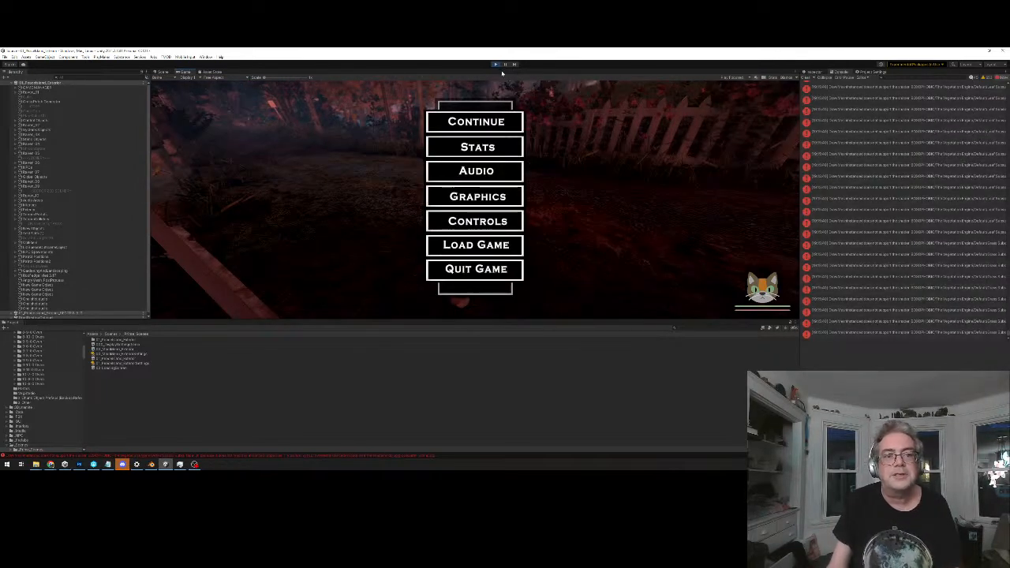
click(495, 64)
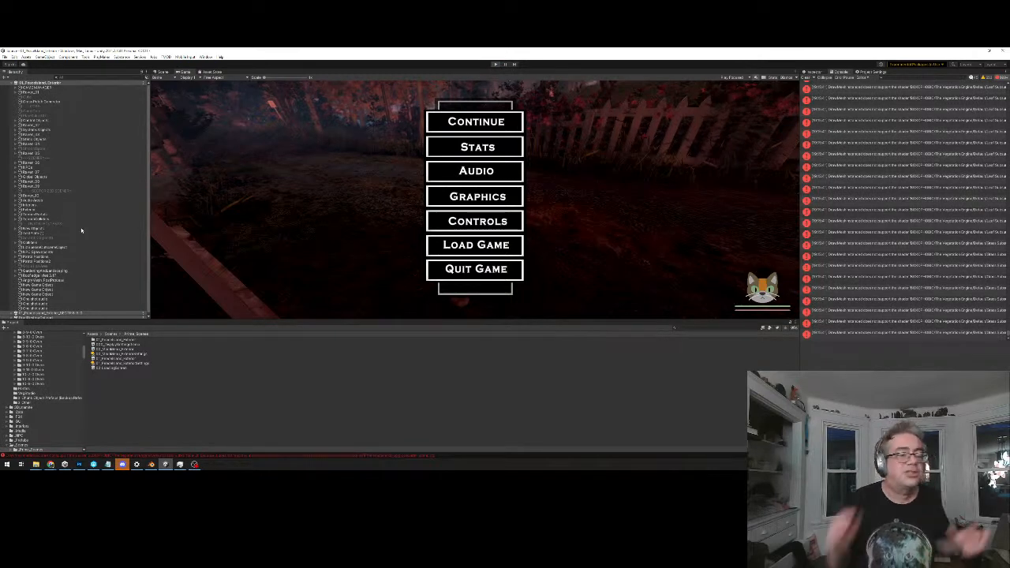
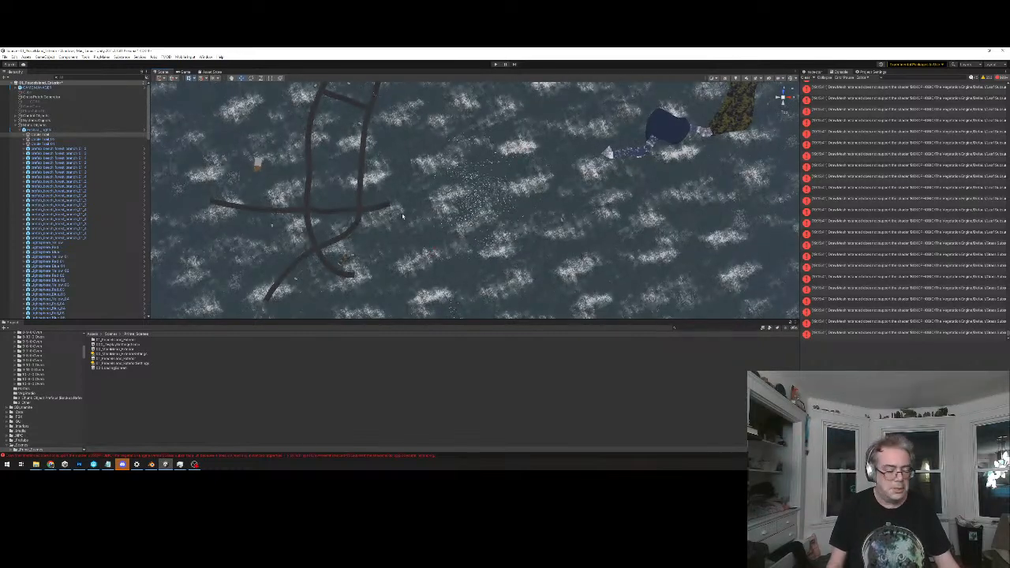
Expand the systems objects group in the exterior scene's hierarchy and copy its Enviro sky object
middle_drag(402, 213, 407, 213)
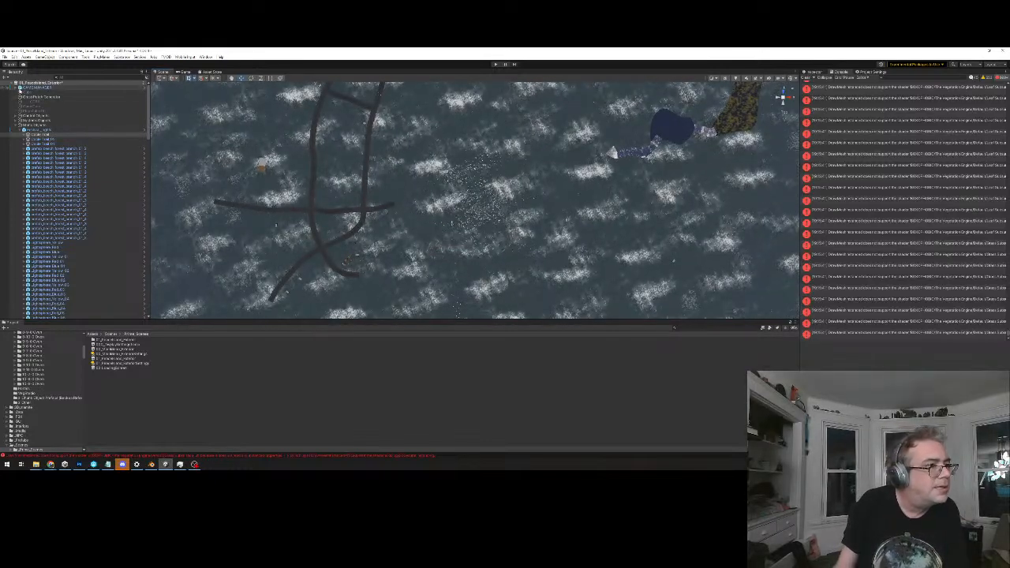
click(16, 121)
click(40, 129)
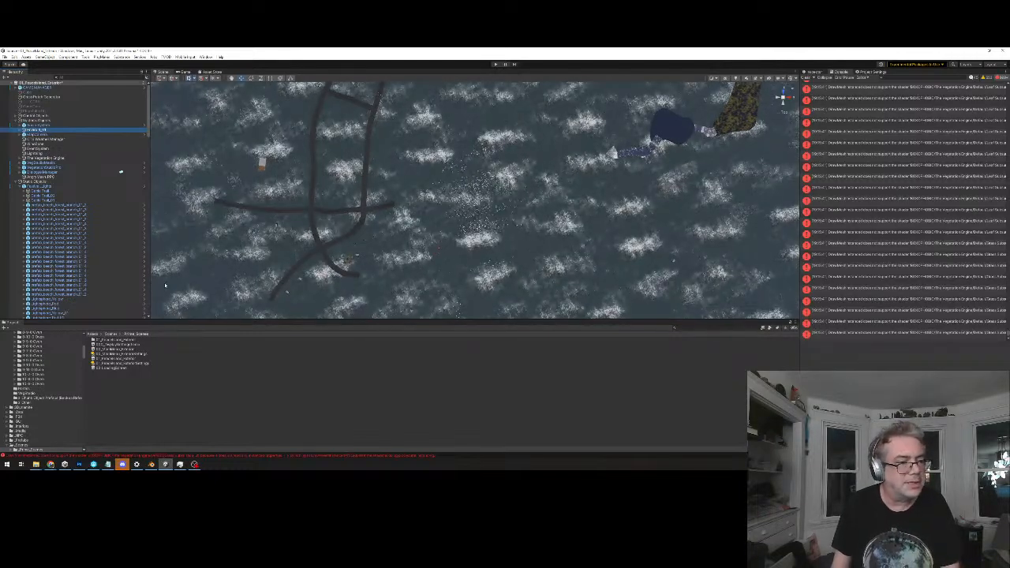
Open the main menu exterior scene, saving the changes to the current scene
click(118, 348)
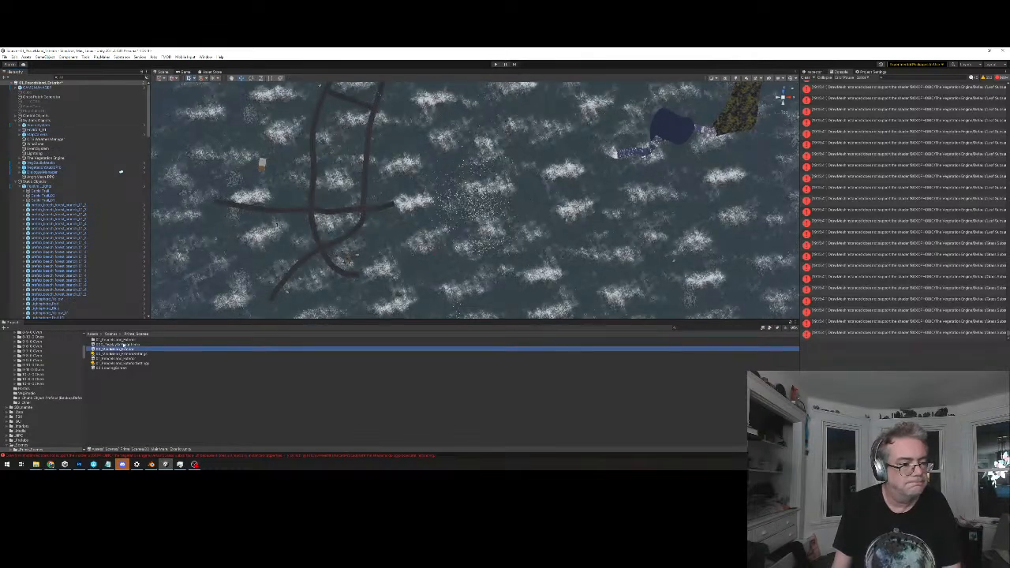
double_click(118, 349)
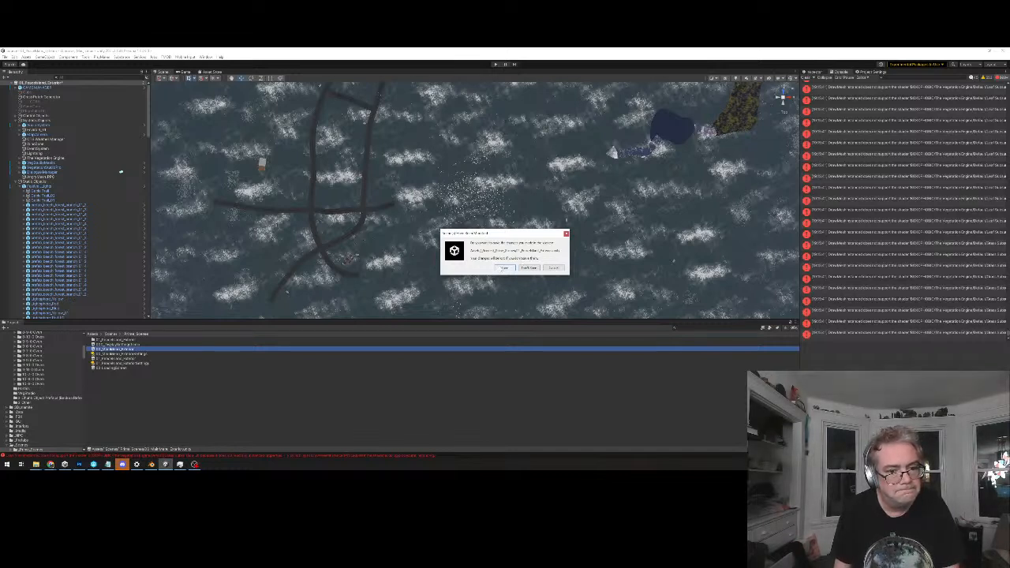
click(503, 268)
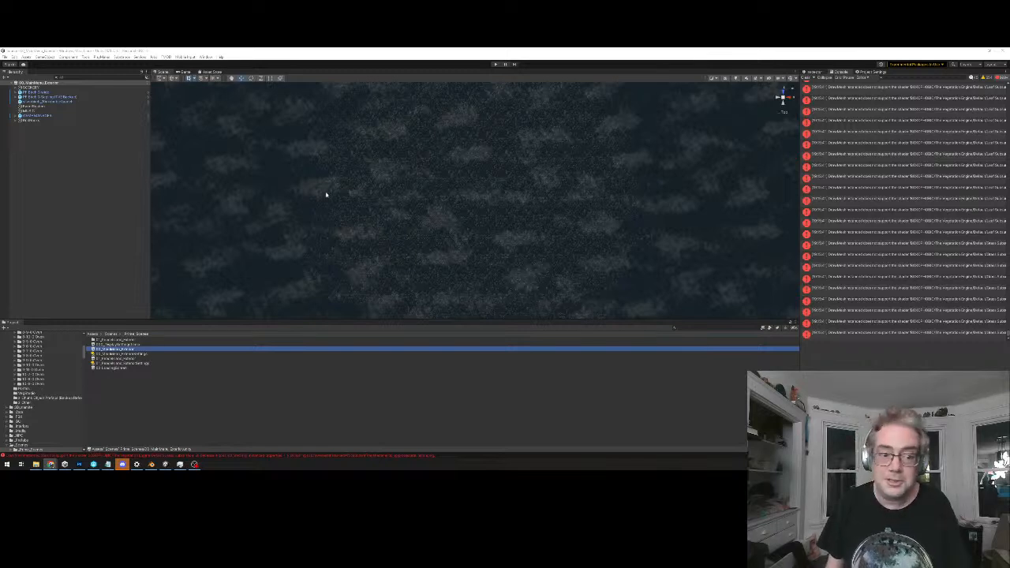
Paste the copied Enviro sky object into the SCENERY group and run the main menu scene
click(33, 87)
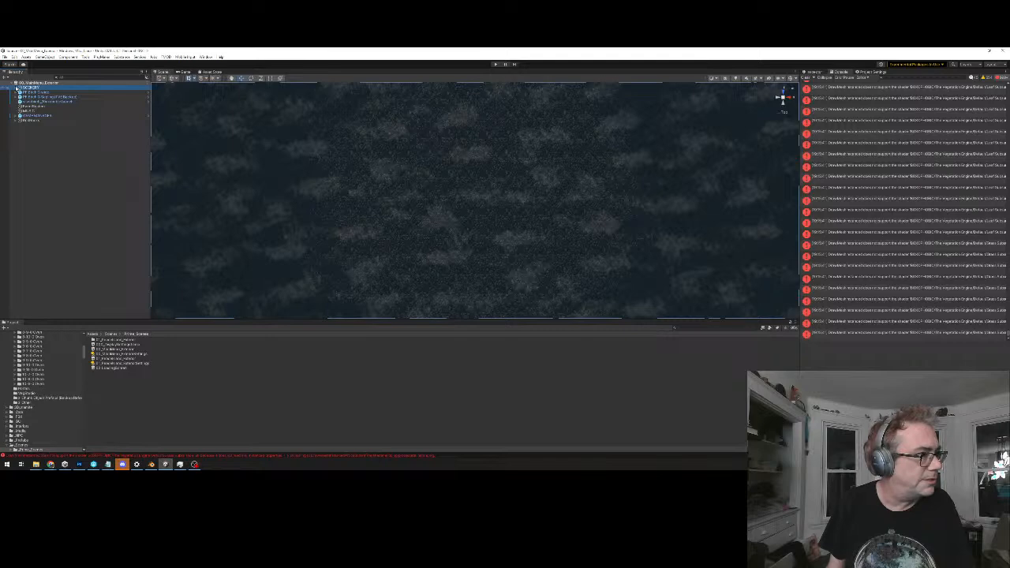
click(16, 87)
click(36, 107)
key(ctrl+v)
scroll(463, 202, down, 4)
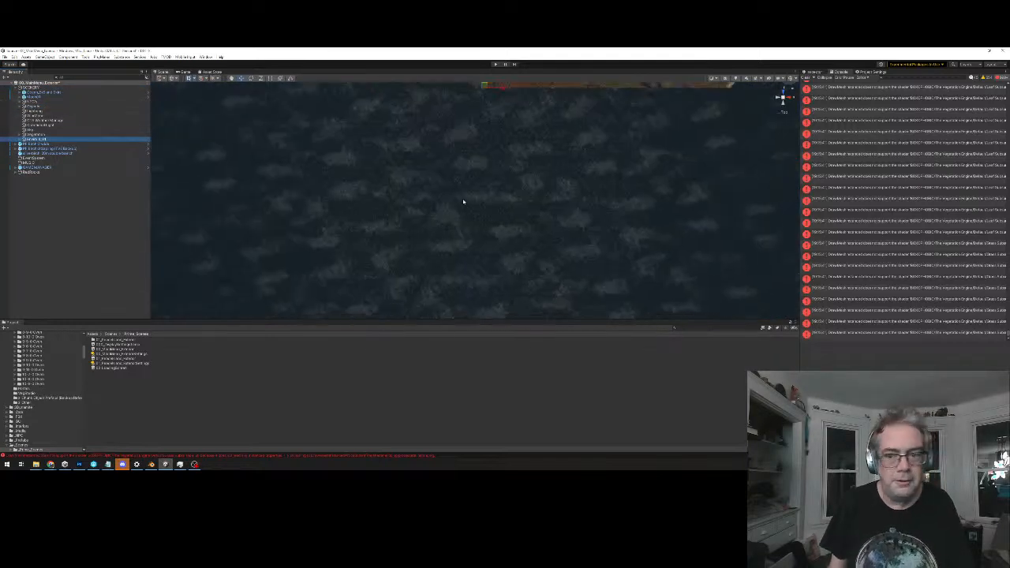
scroll(479, 167, up, 5)
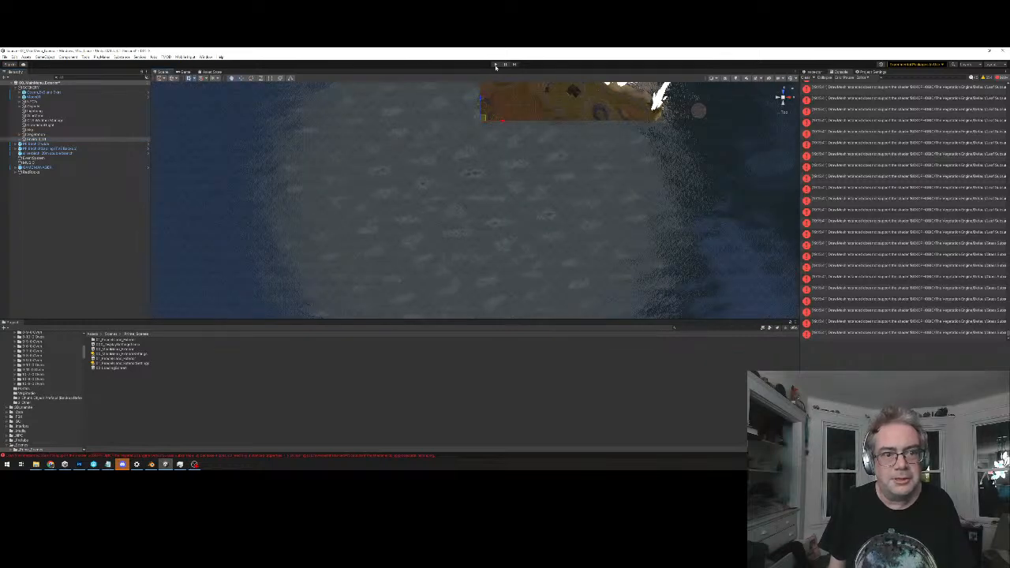
click(496, 64)
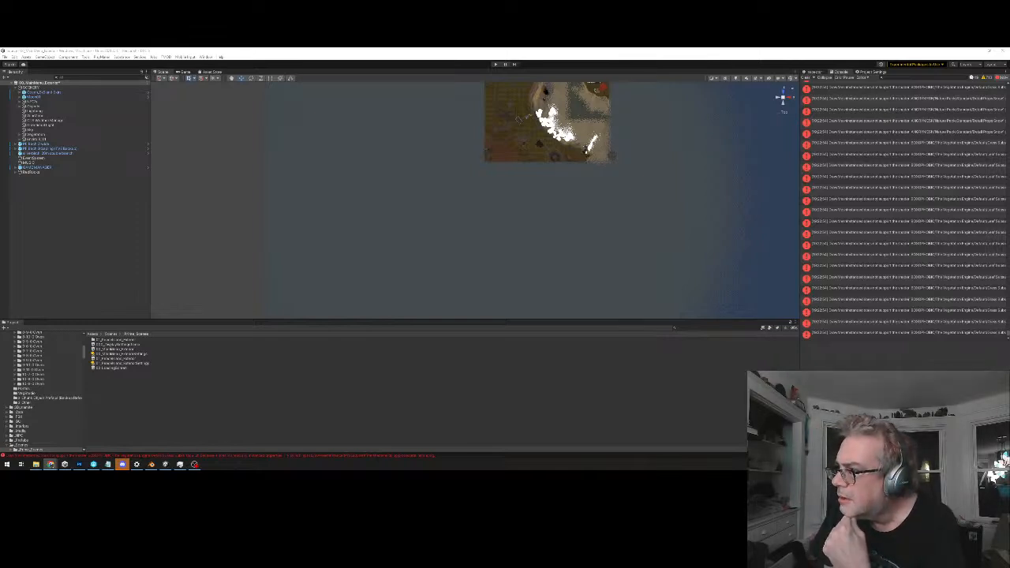
Expand the game manager in the hierarchy and review the pasted Enviro object's setup, module and time settings
middle_drag(633, 151, 620, 183)
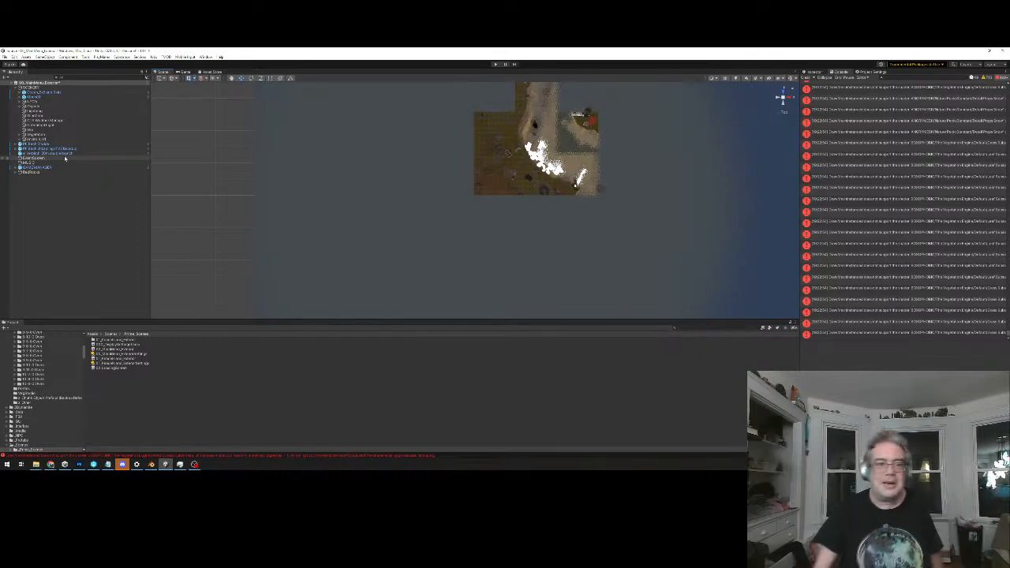
click(19, 168)
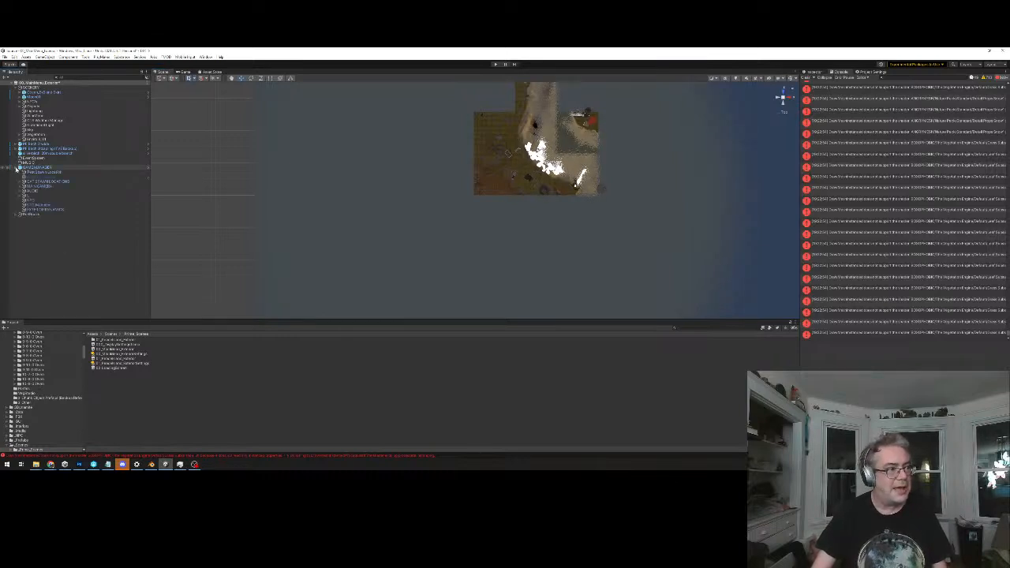
click(36, 138)
middle_drag(507, 153, 472, 201)
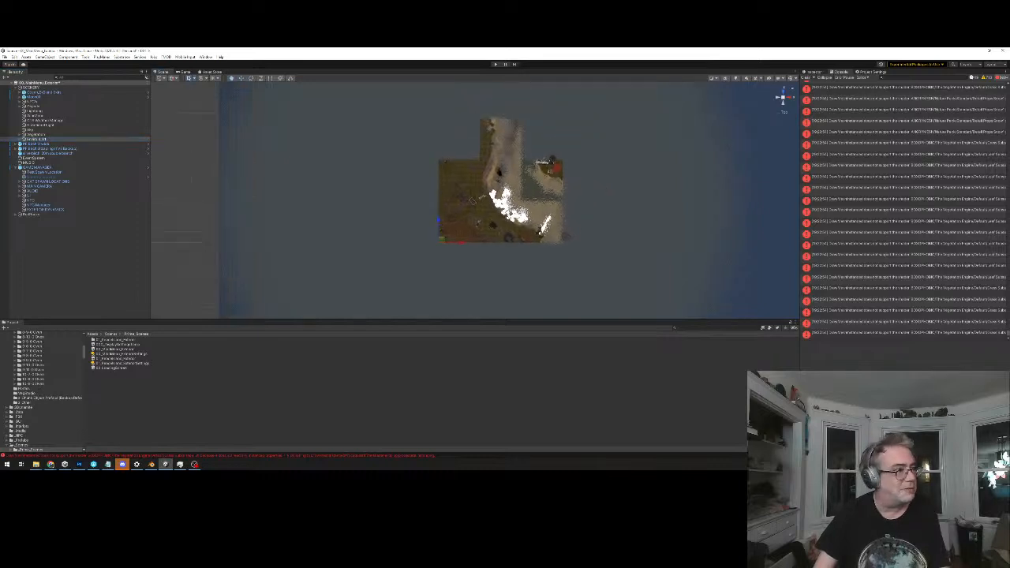
click(815, 71)
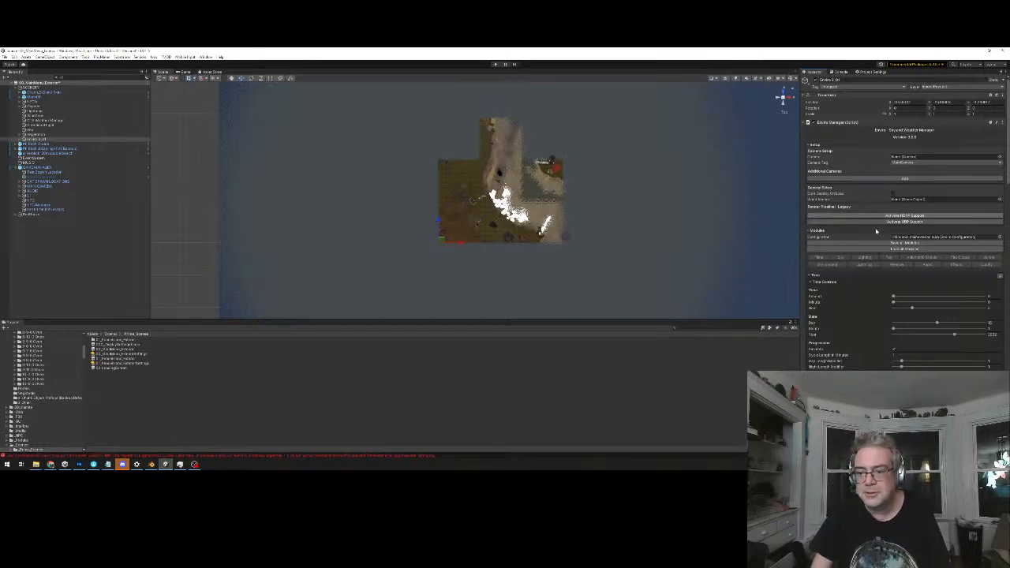
scroll(872, 304, down, 2)
scroll(872, 305, down, 4)
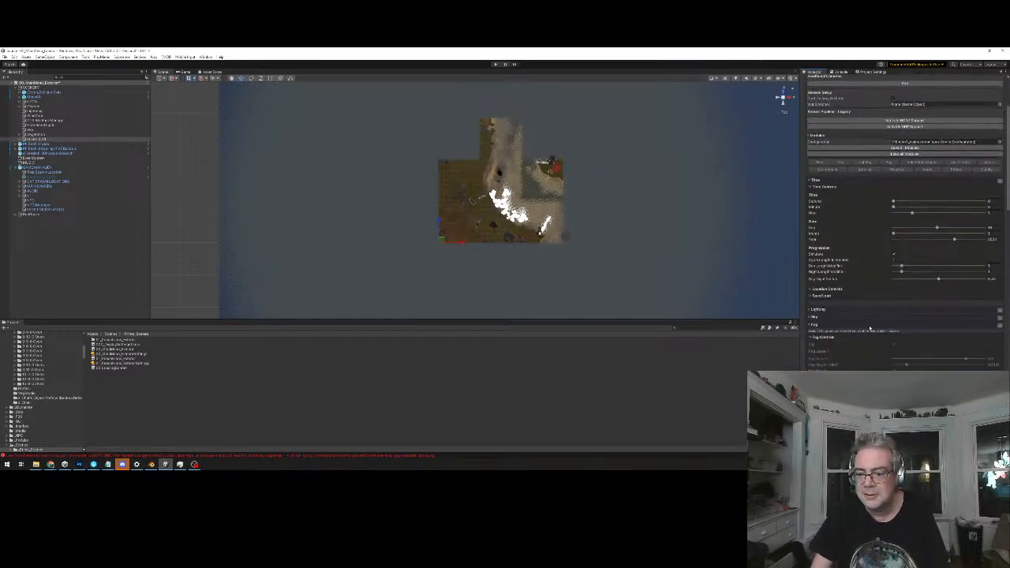
scroll(871, 317, up, 4)
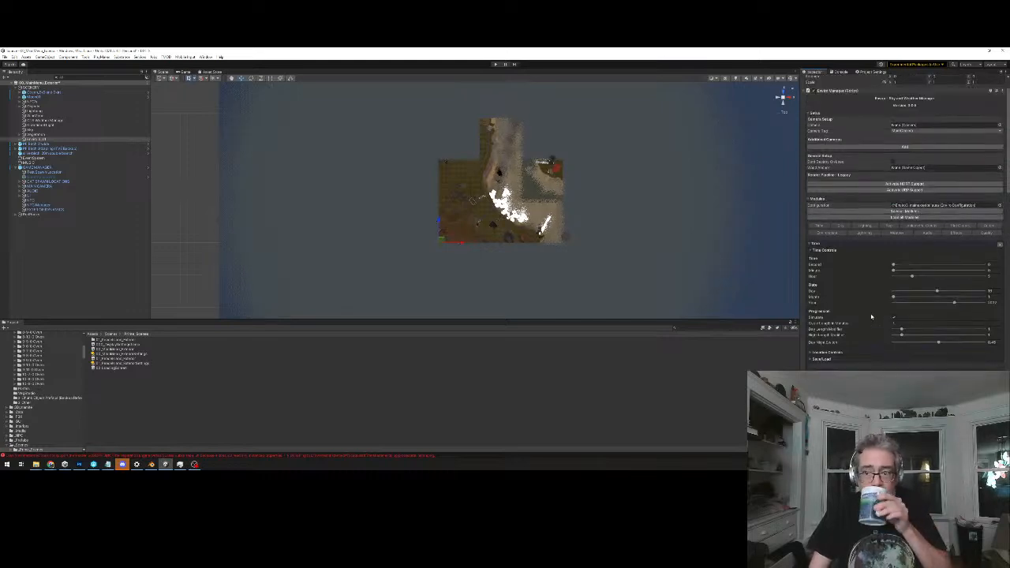
scroll(871, 312, down, 1)
scroll(868, 308, up, 1)
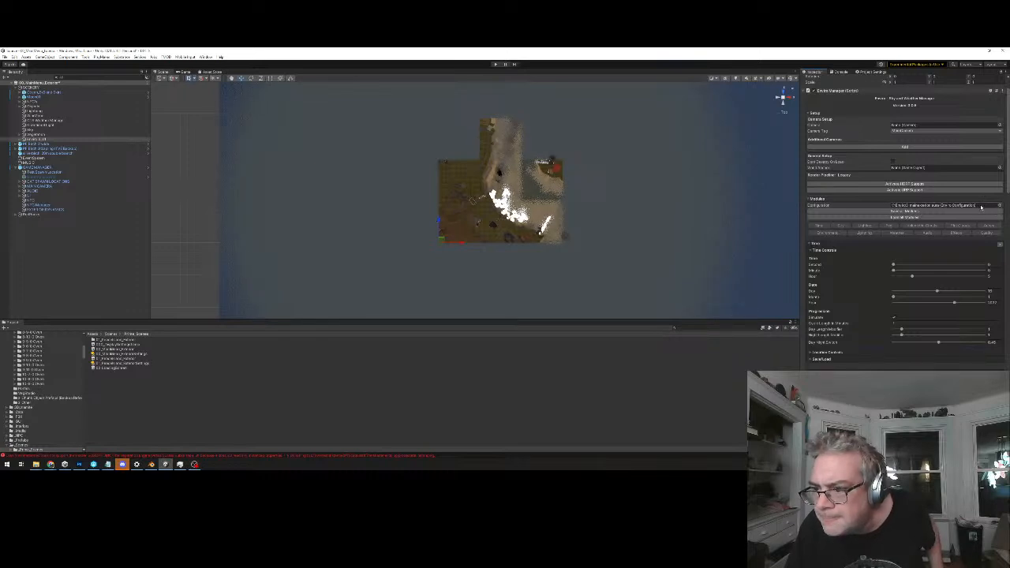
Locate the Enviro object's assigned configuration asset, duplicate it, and rename the copy as the MainMenu configuration
click(981, 207)
click(138, 360)
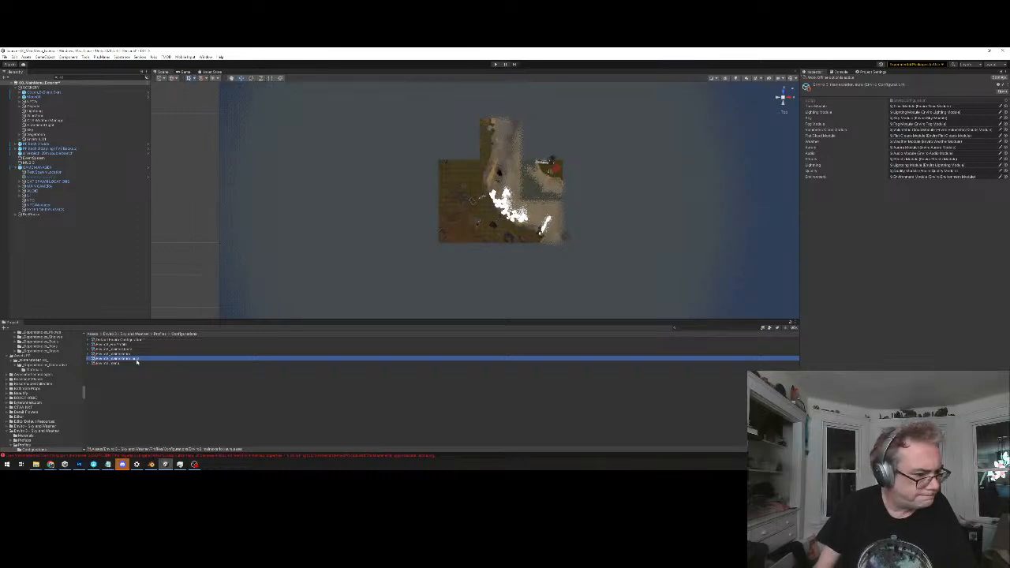
key(ctrl+s)
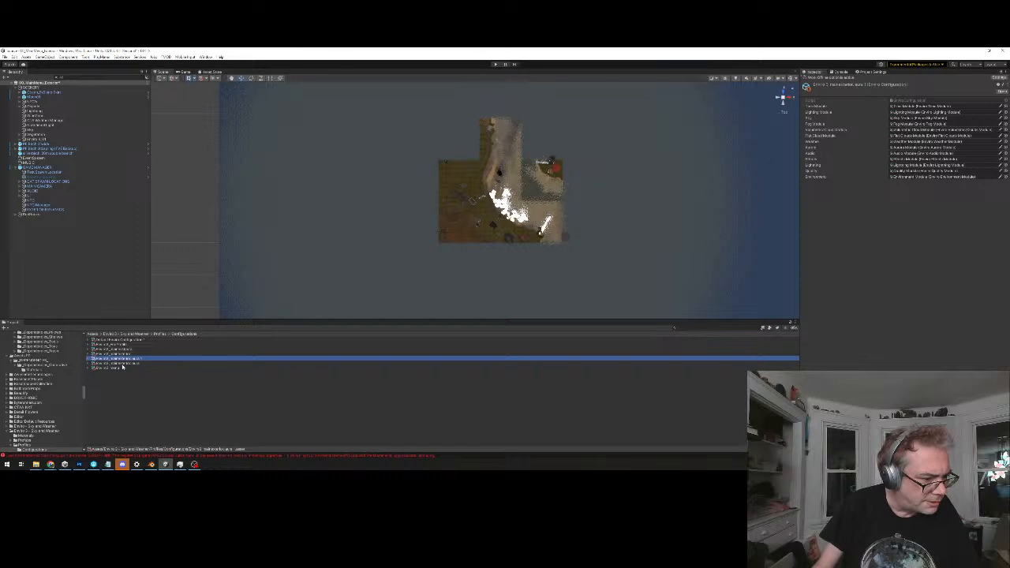
click(122, 364)
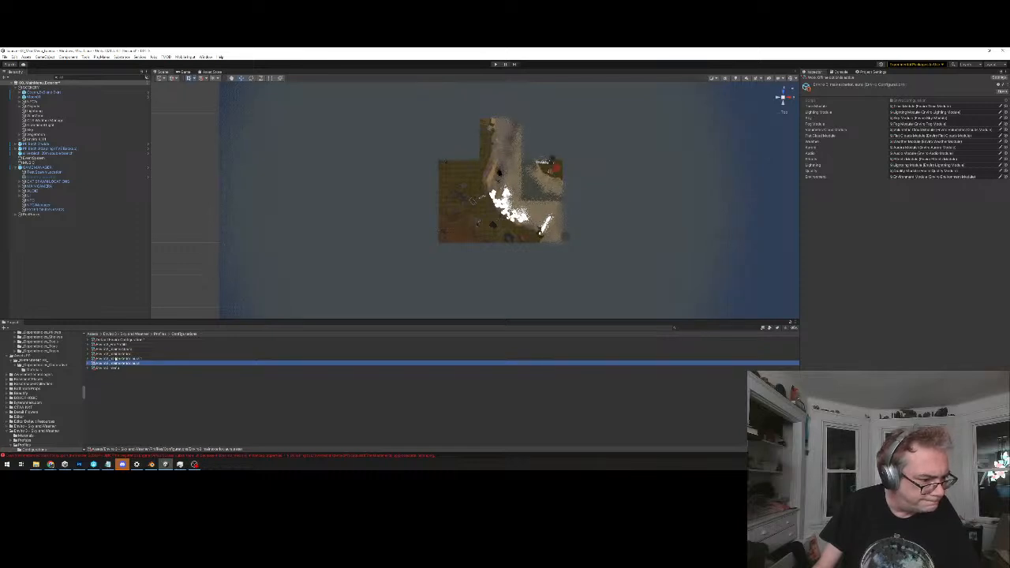
click(115, 359)
click(115, 360)
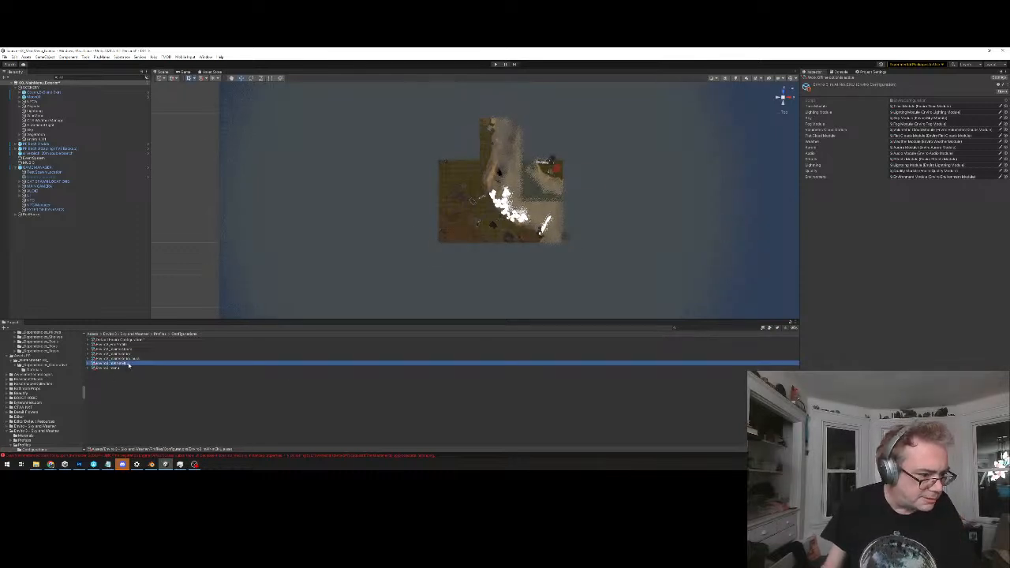
click(128, 365)
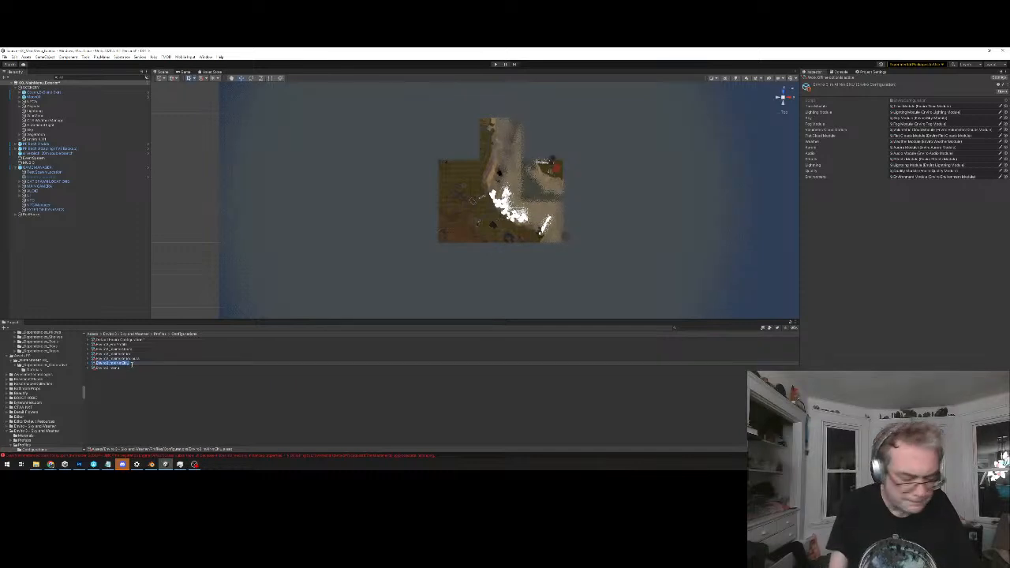
key(BackSpace)
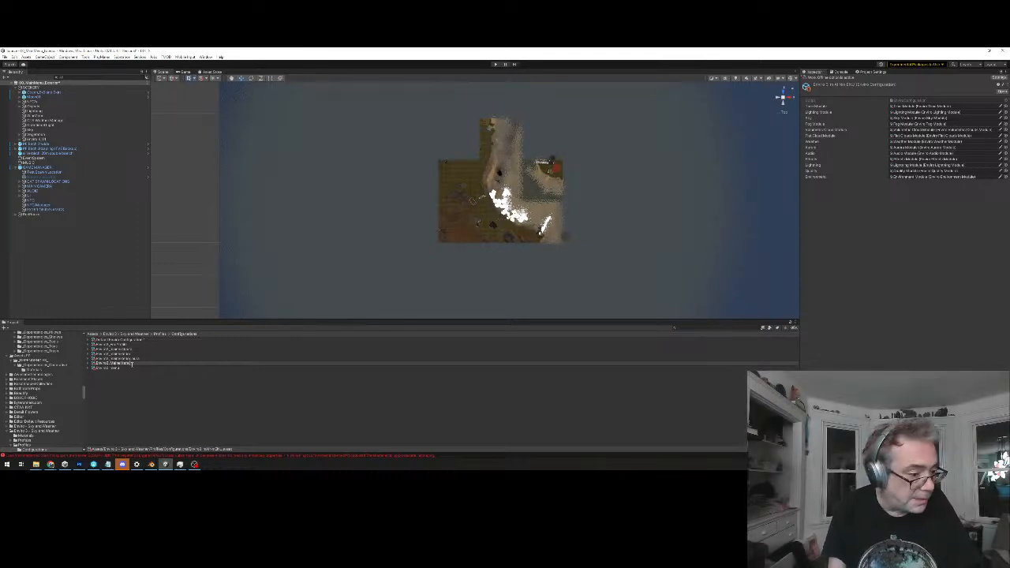
key(Return)
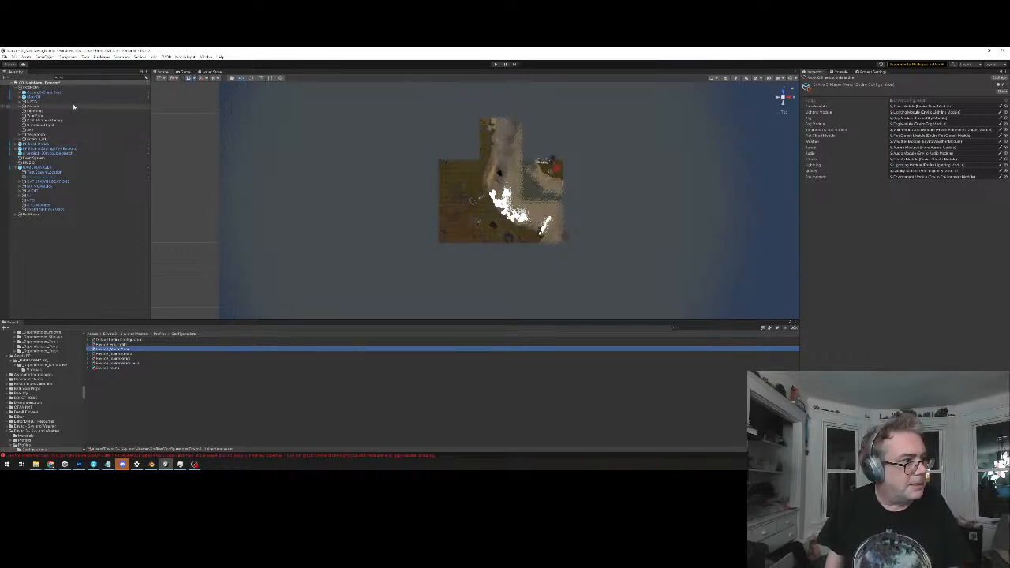
Assign the MainMenu configuration to the Enviro sky object and enlarge the scene view slightly
click(52, 139)
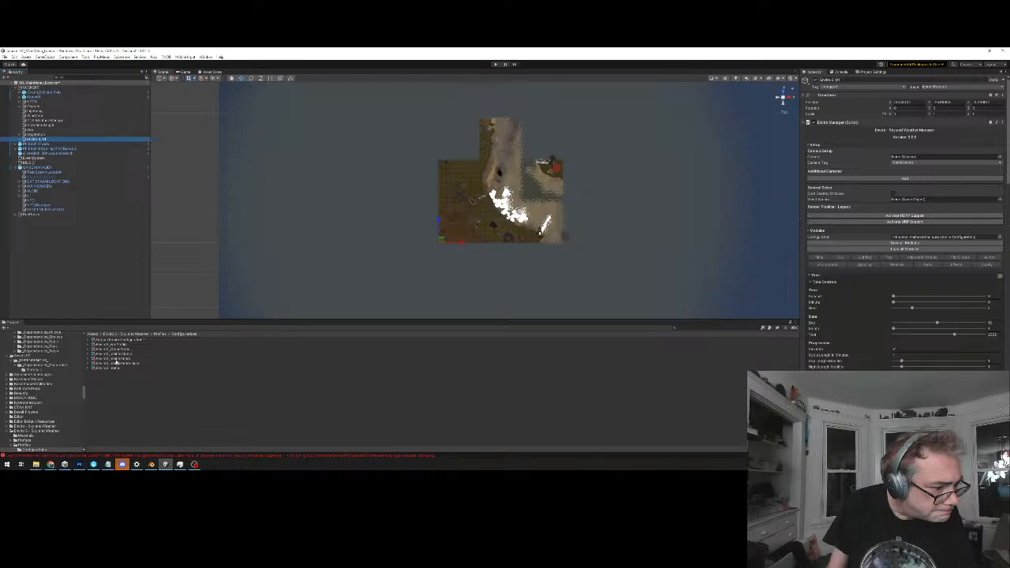
drag(122, 352, 915, 240)
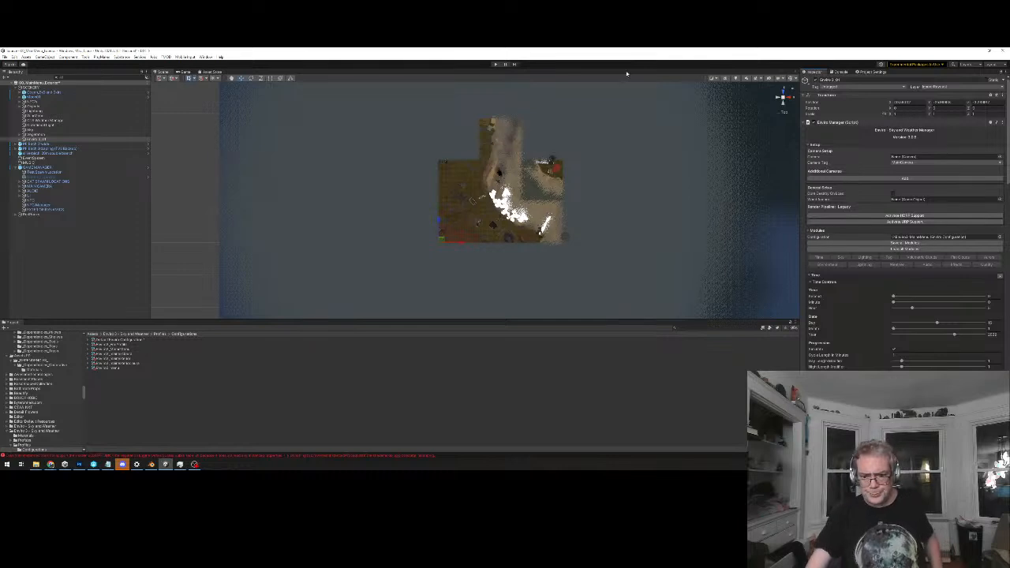
drag(638, 322, 654, 337)
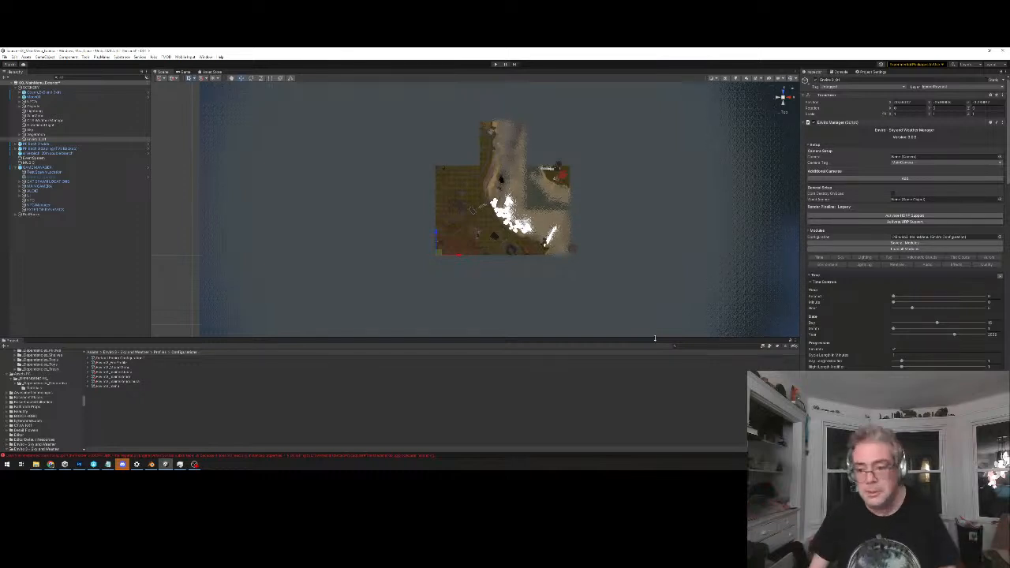
middle_drag(596, 199, 565, 222)
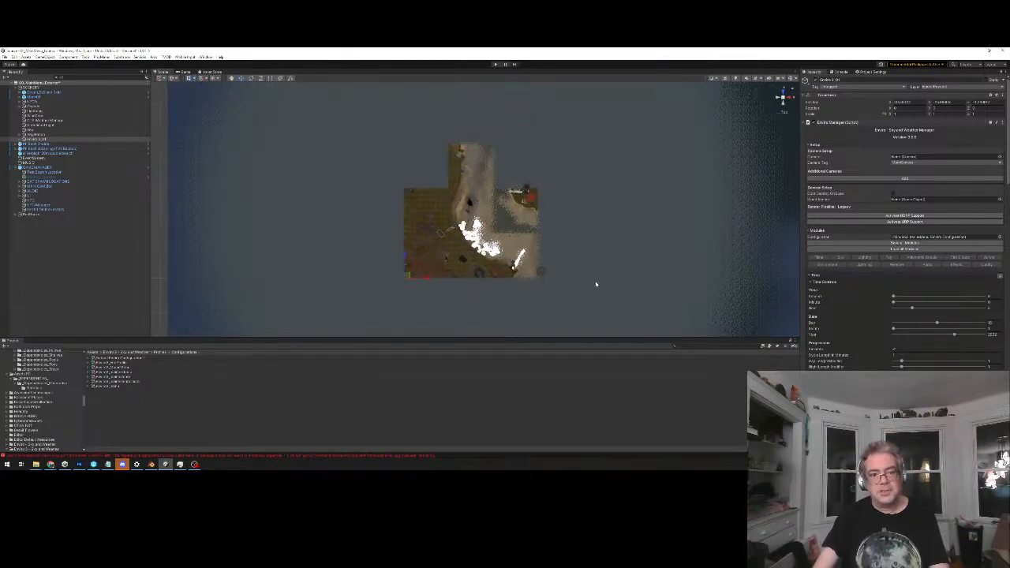
Turn off Simulate in the Enviro time progression and examine the white beach patches from above and from a low angle
scroll(903, 221, down, 3)
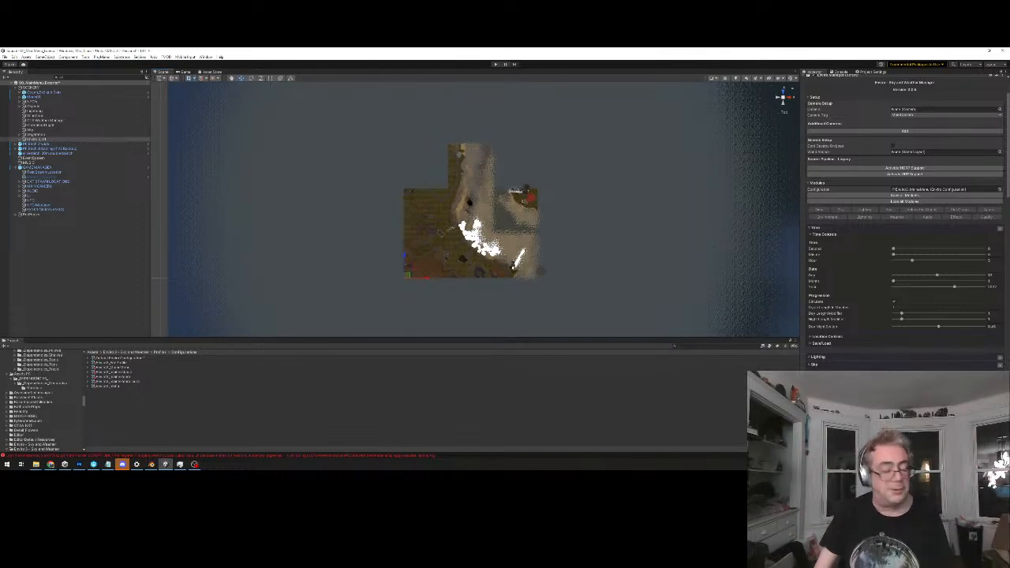
scroll(483, 306, up, 4)
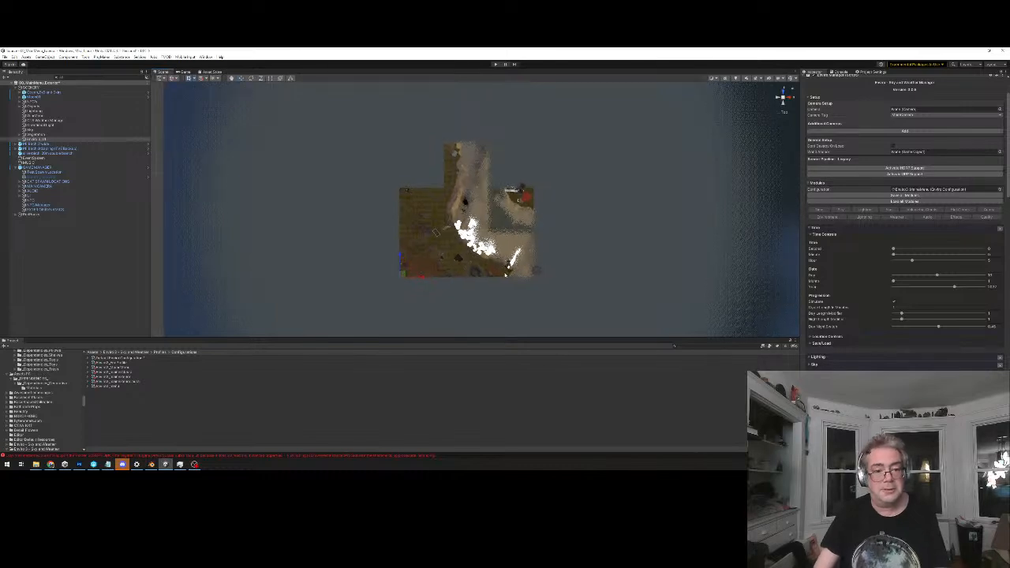
middle_drag(484, 307, 485, 263)
scroll(505, 240, up, 2)
scroll(505, 240, up, 4)
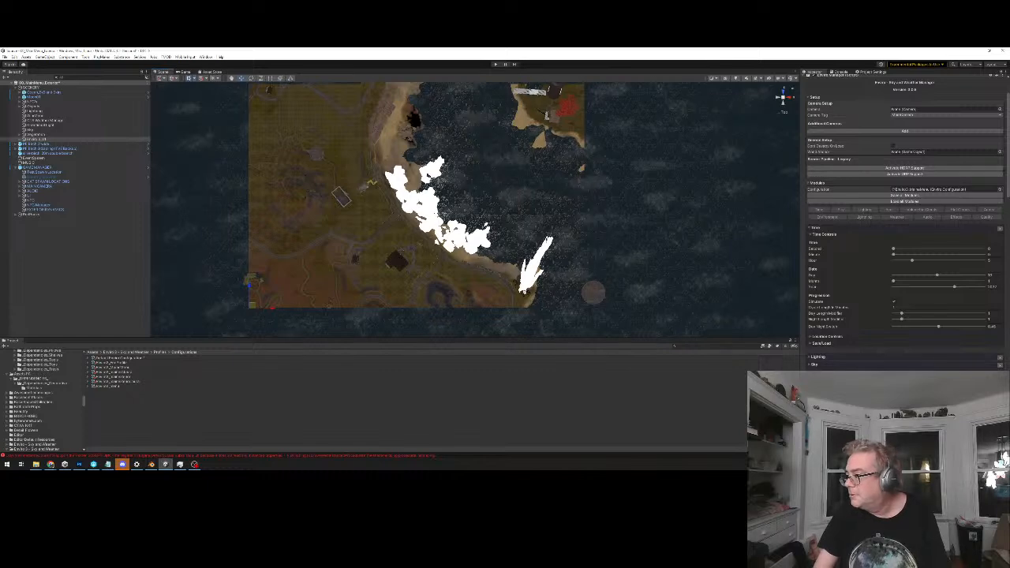
middle_drag(457, 194, 505, 209)
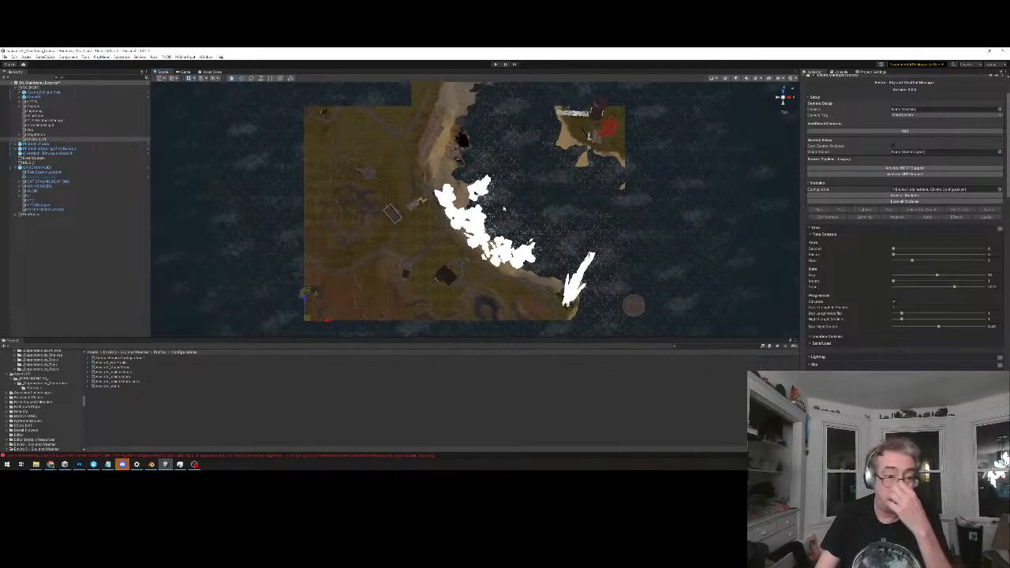
scroll(505, 205, up, 1)
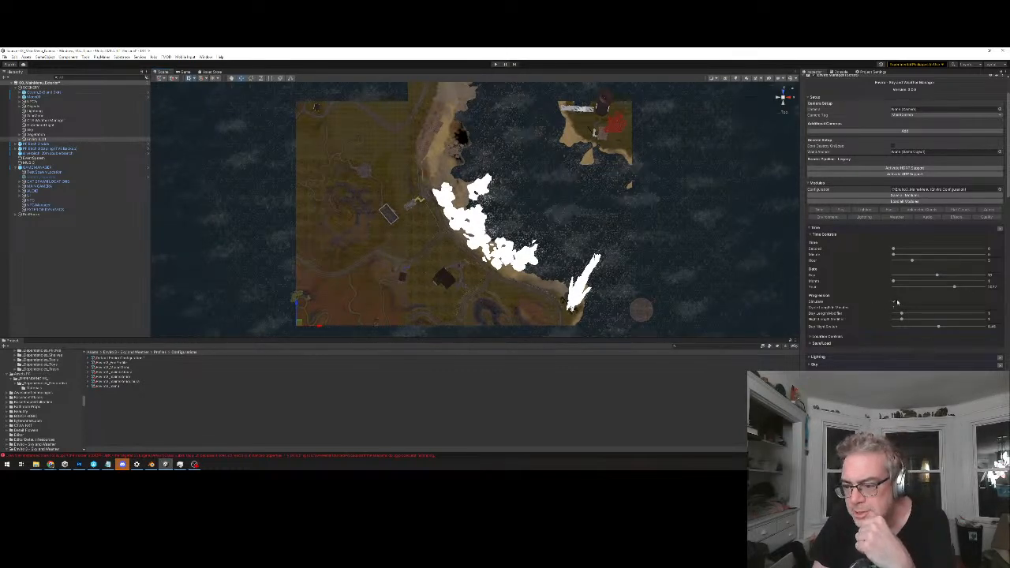
alt+drag(653, 256, 611, 119)
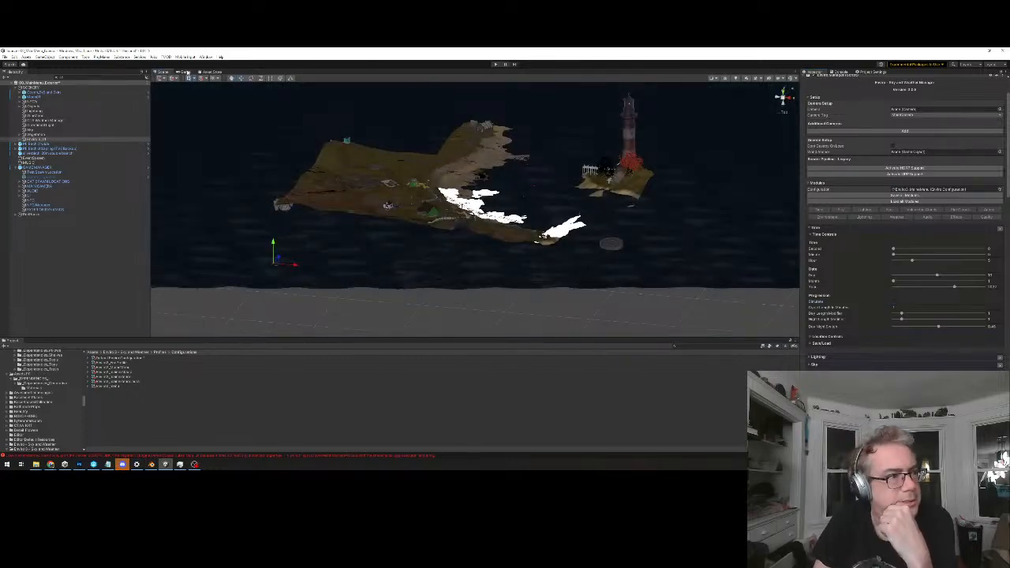
Preview the main menu in the game view and select the game manager object to show its settings
click(184, 72)
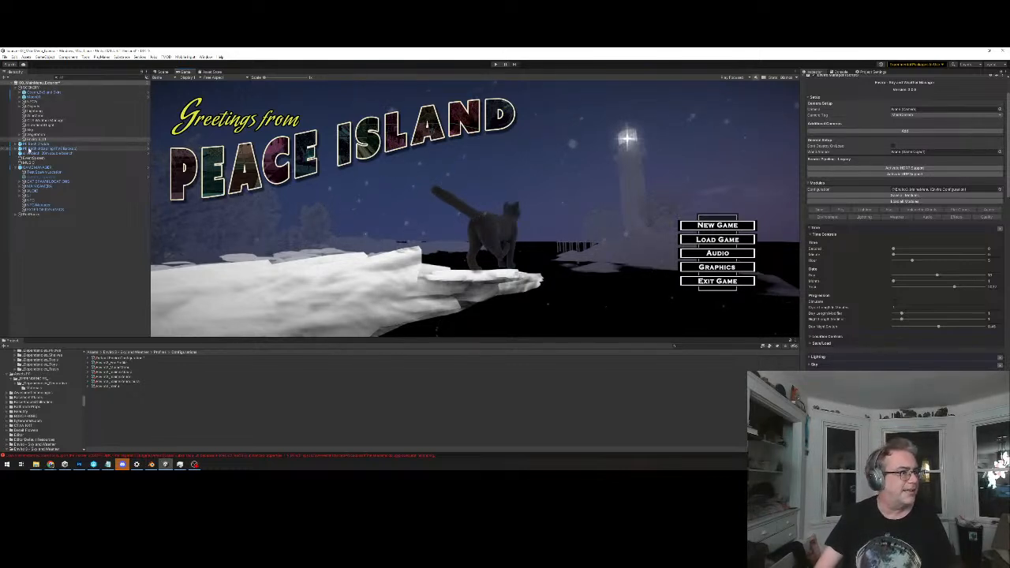
click(36, 168)
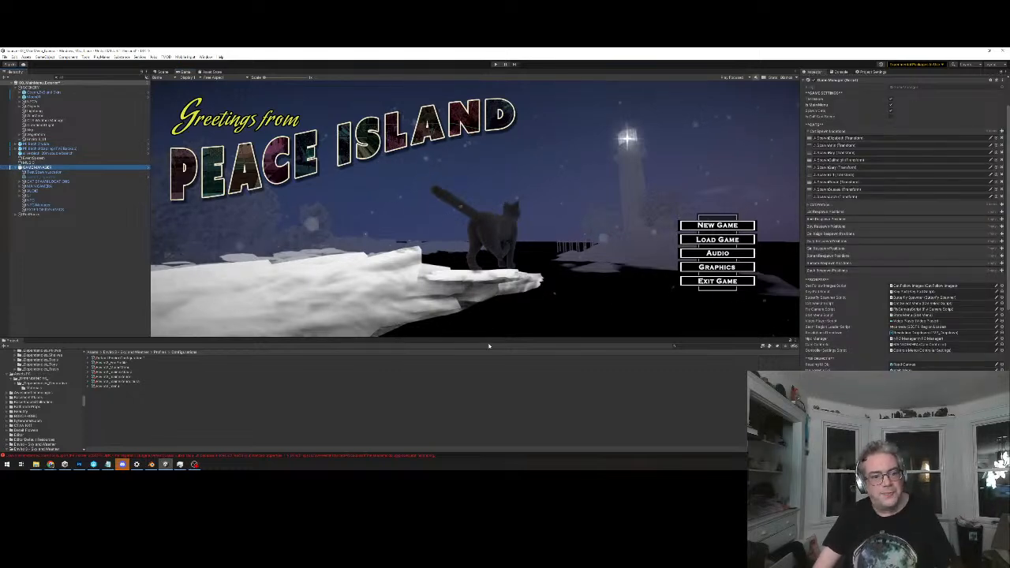
Enlarge the game view and set the Enviro object's time of day to hour 2
drag(492, 339, 484, 468)
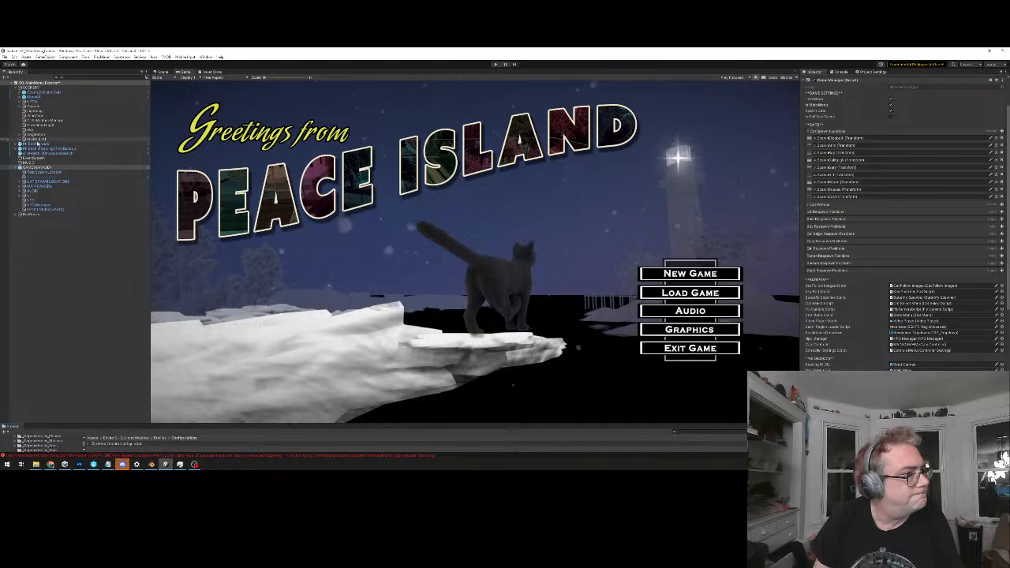
click(36, 140)
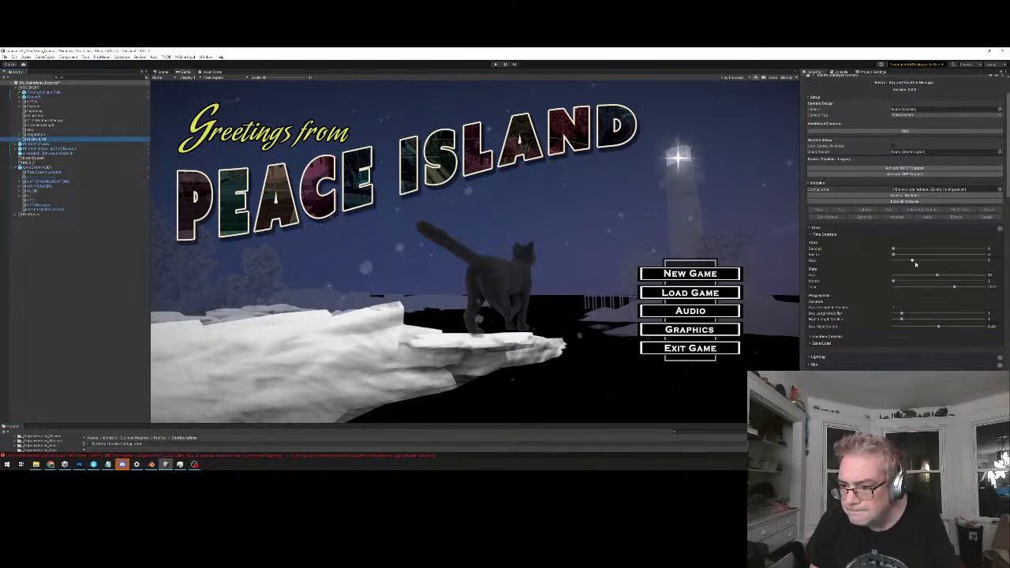
mouse_move(913, 262)
mouse_down()
mouse_move(925, 263)
mouse_move(896, 261)
mouse_up()
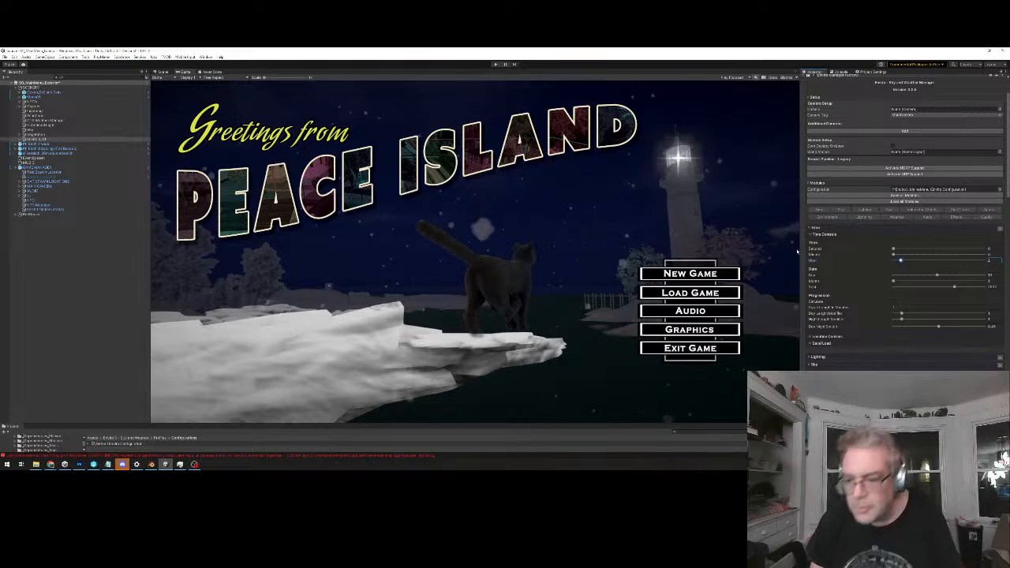
Make Clear Sky the active weather preset in the Enviro weather module
scroll(903, 237, down, 10)
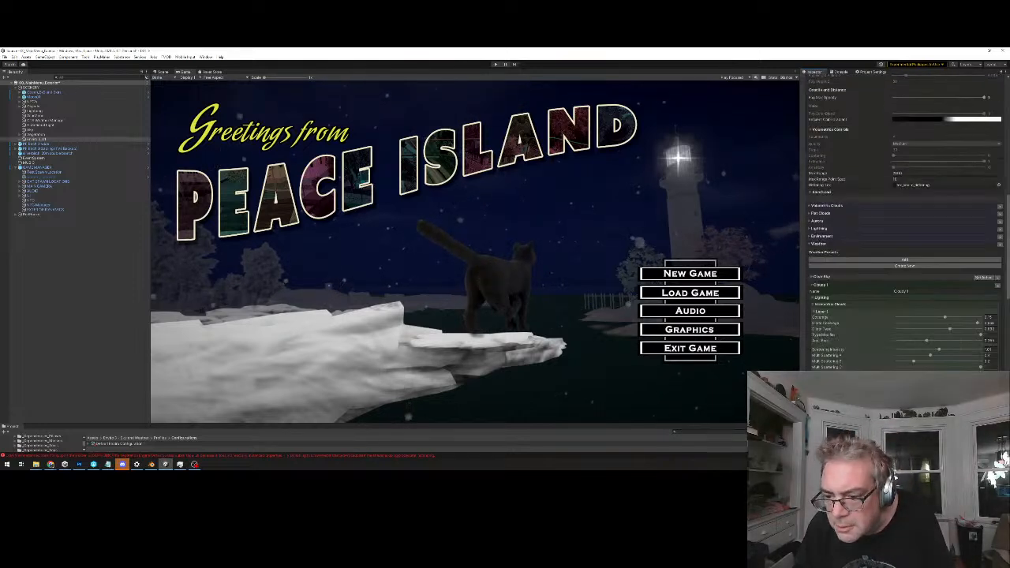
click(825, 277)
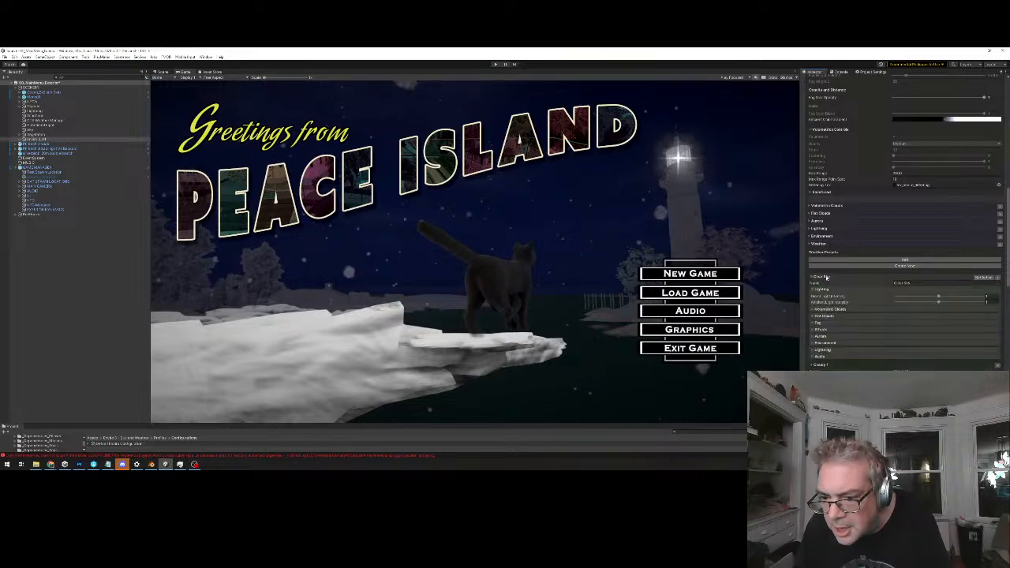
click(978, 277)
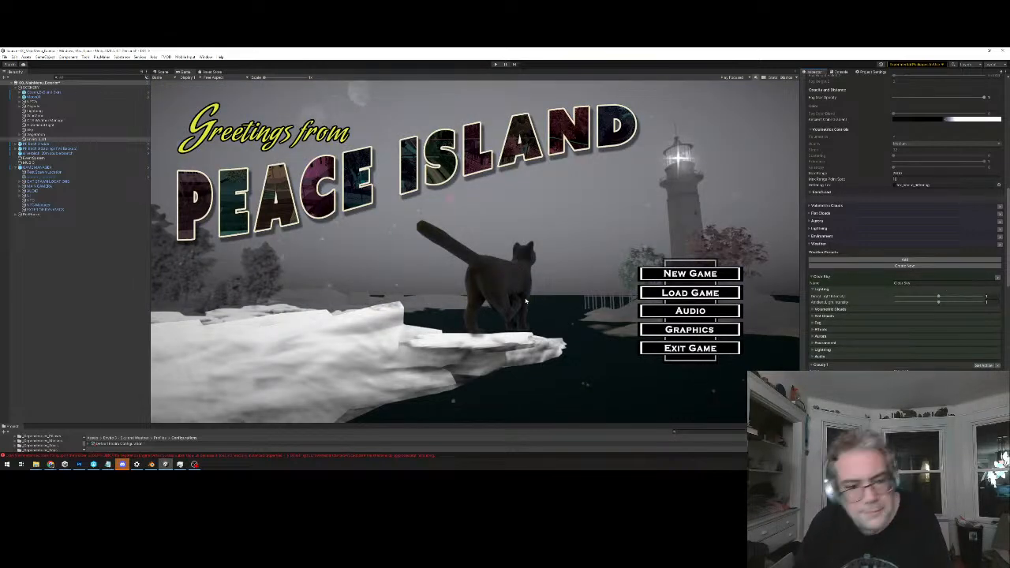
scroll(791, 98, up, 1)
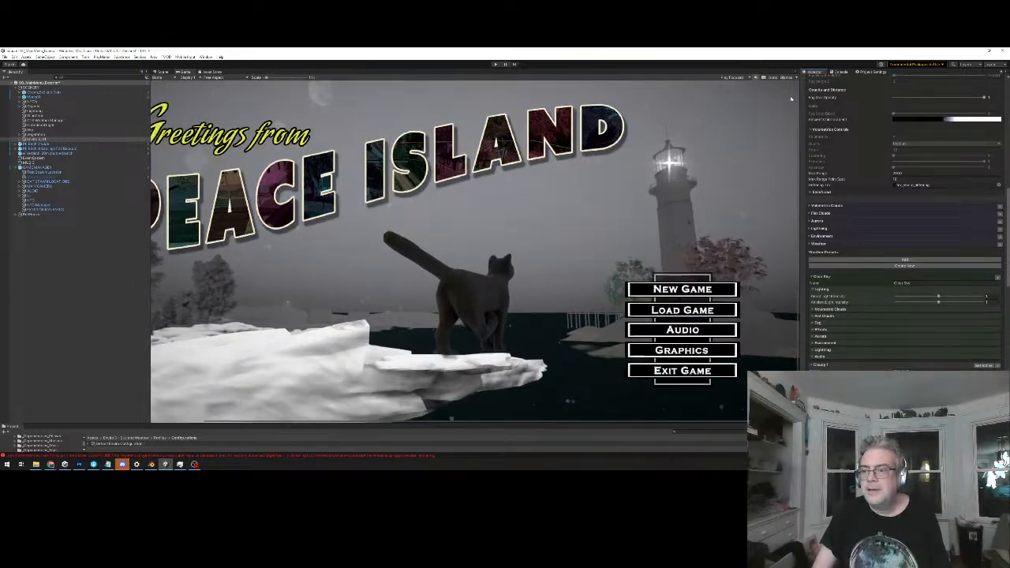
scroll(791, 99, up, 1)
scroll(895, 197, up, 10)
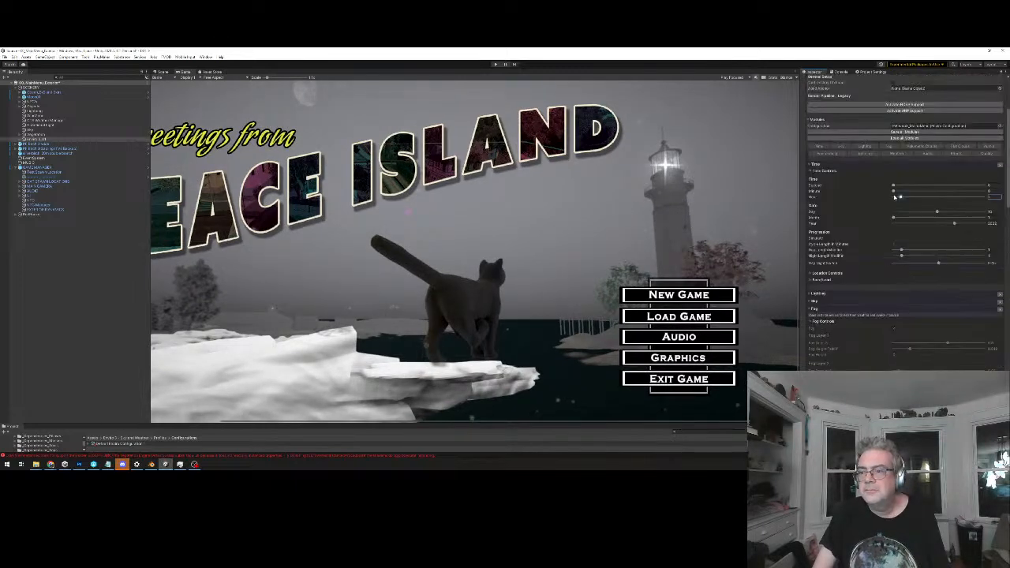
scroll(894, 197, up, 3)
click(906, 212)
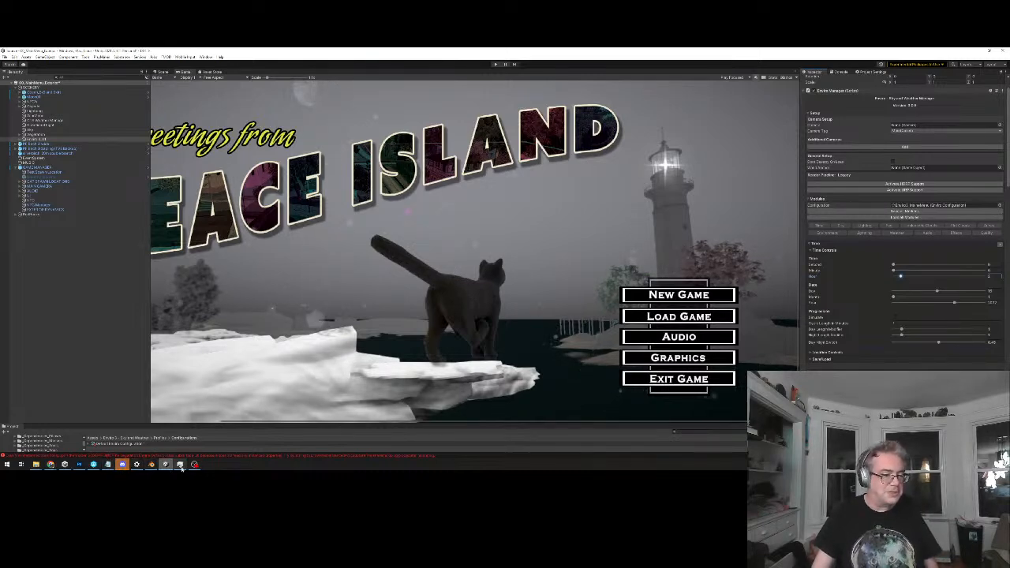
mouse_move(195, 464)
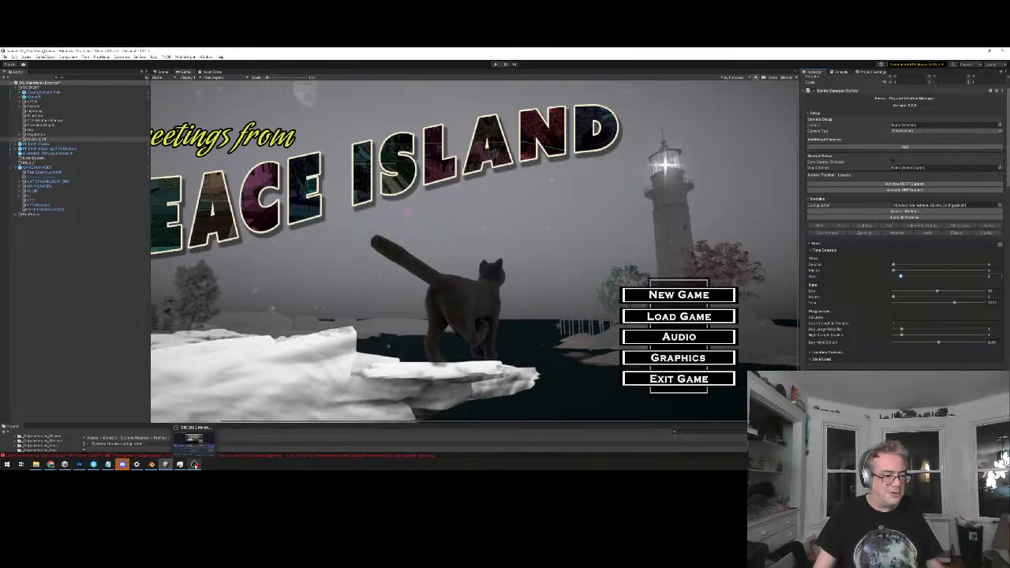
mouse_move(122, 465)
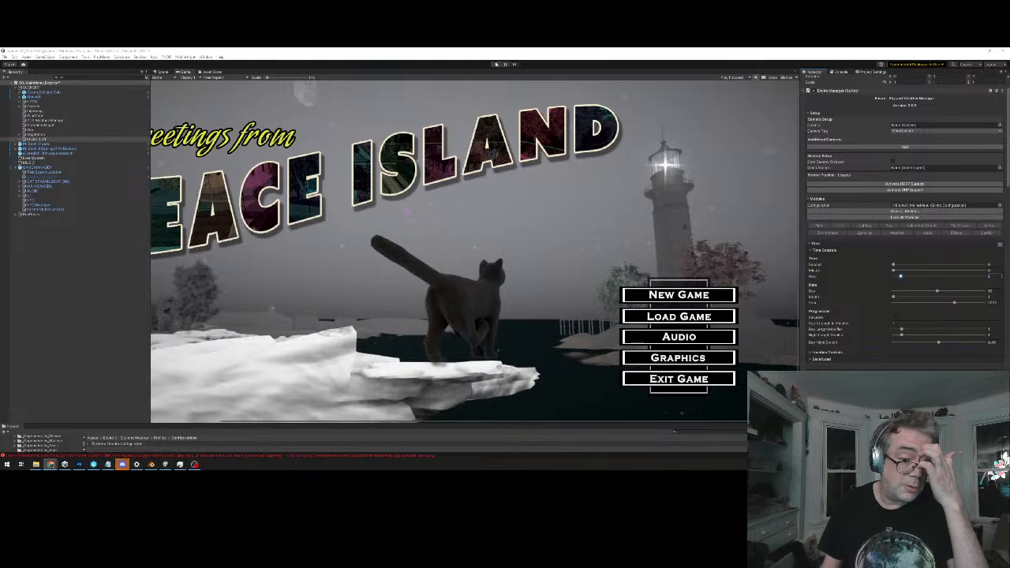
Run the main menu in play mode to check the sky and lighting, and stop it
click(496, 64)
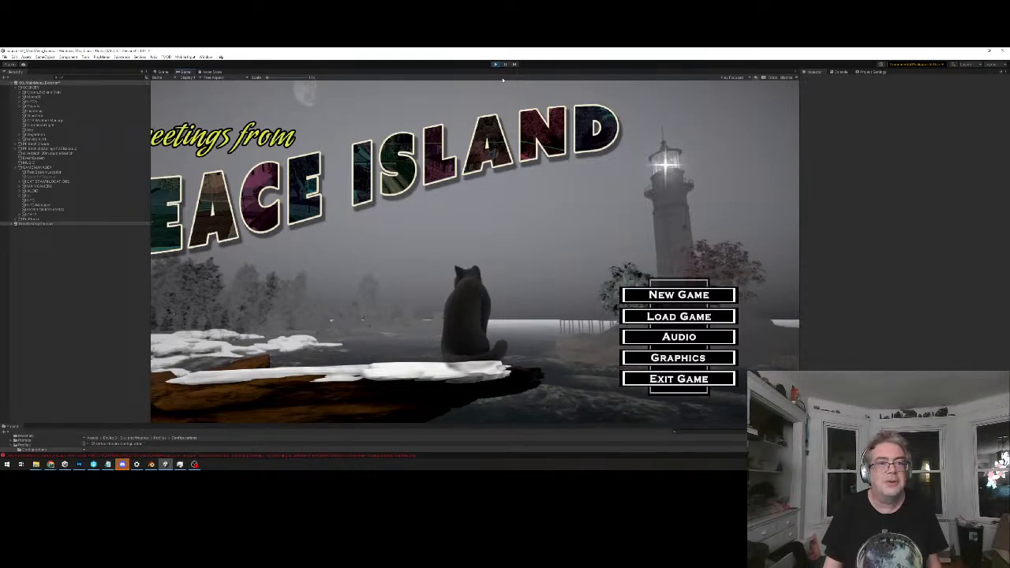
click(496, 65)
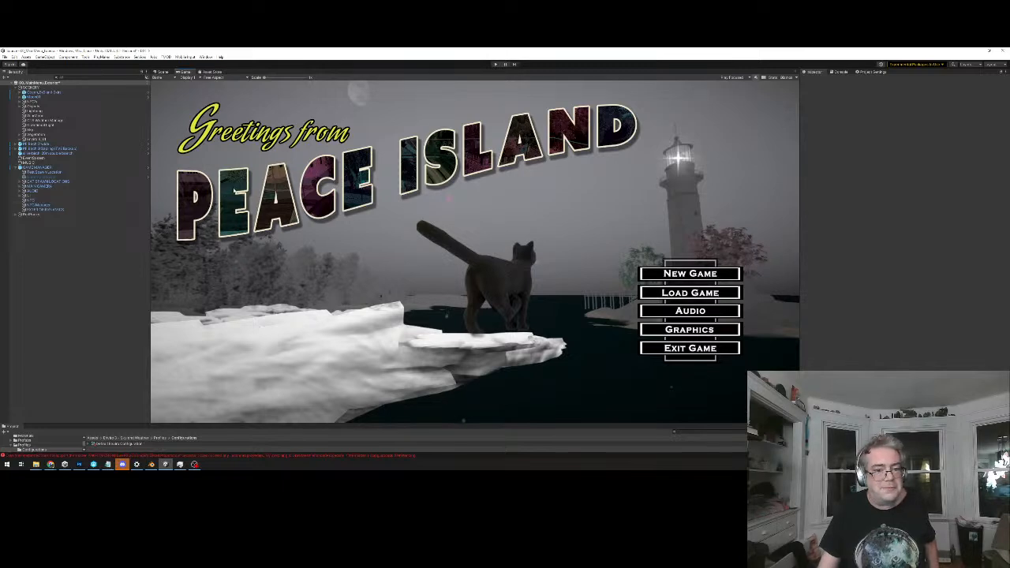
Return to the scene view and examine the white shoreline patches from above and up close
click(157, 78)
click(167, 72)
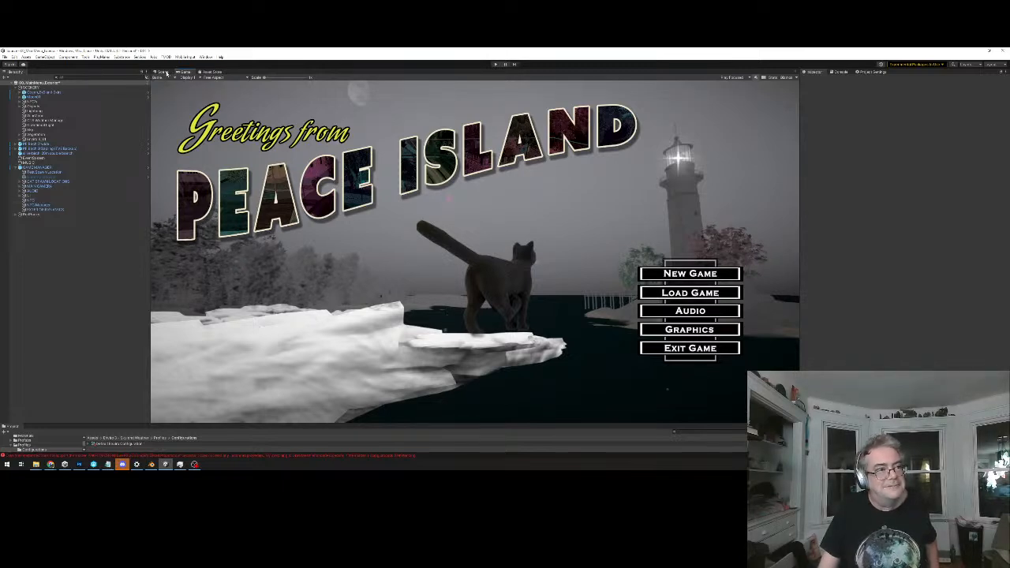
click(166, 73)
right_drag(481, 214, 437, 254)
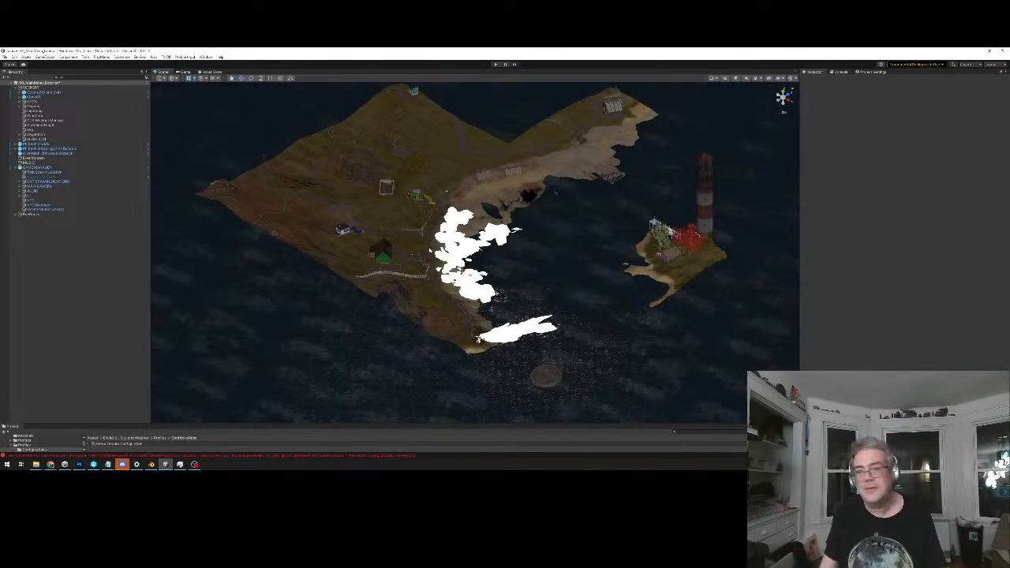
click(781, 112)
right_drag(617, 280, 611, 325)
key(w)
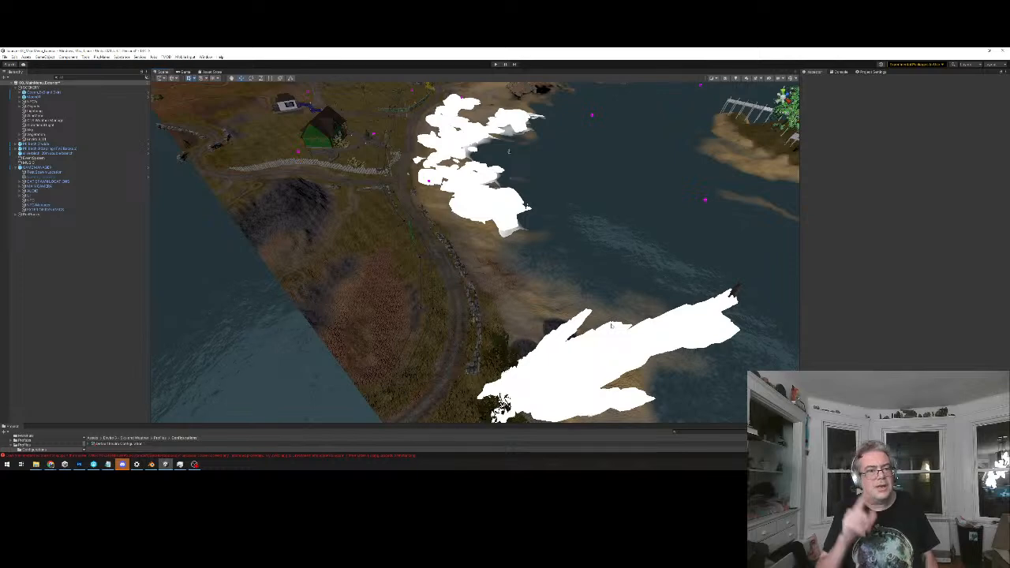
right_drag(509, 152, 557, 198)
key(w)
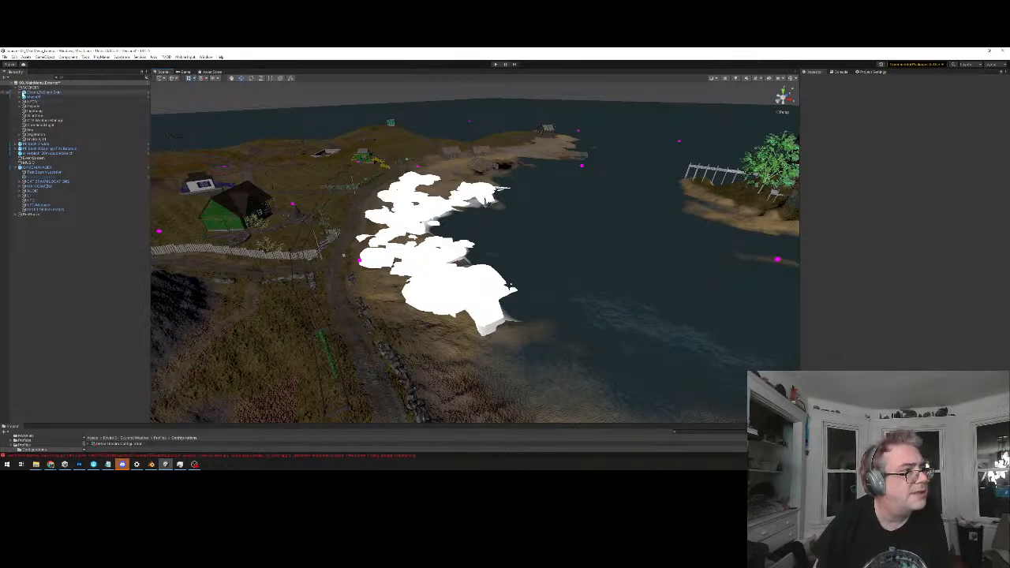
In the Enviro Clear Sky preset's fog settings, set the density and height falloff of both layers to 0
click(30, 139)
click(19, 140)
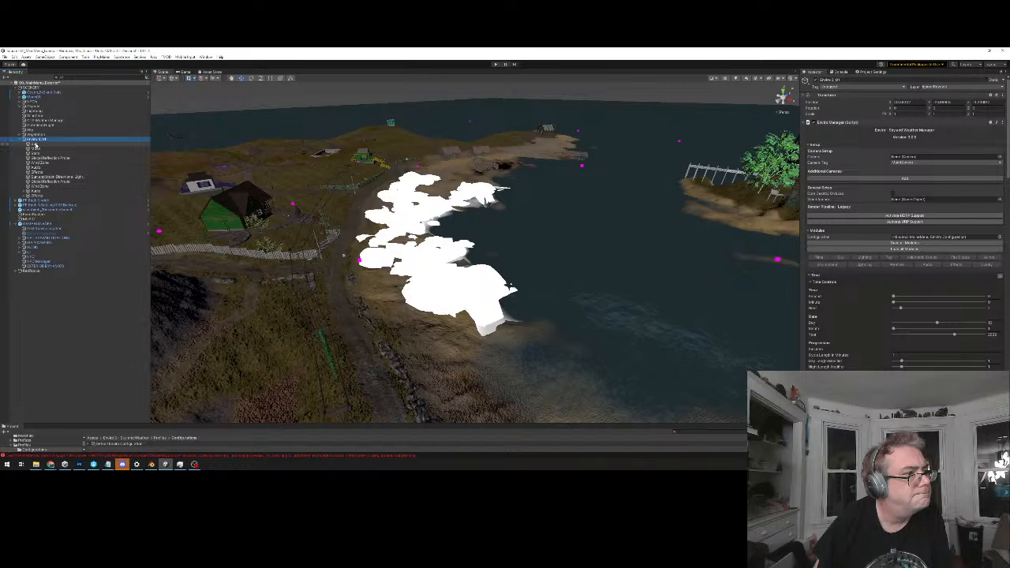
scroll(980, 344, down, 8)
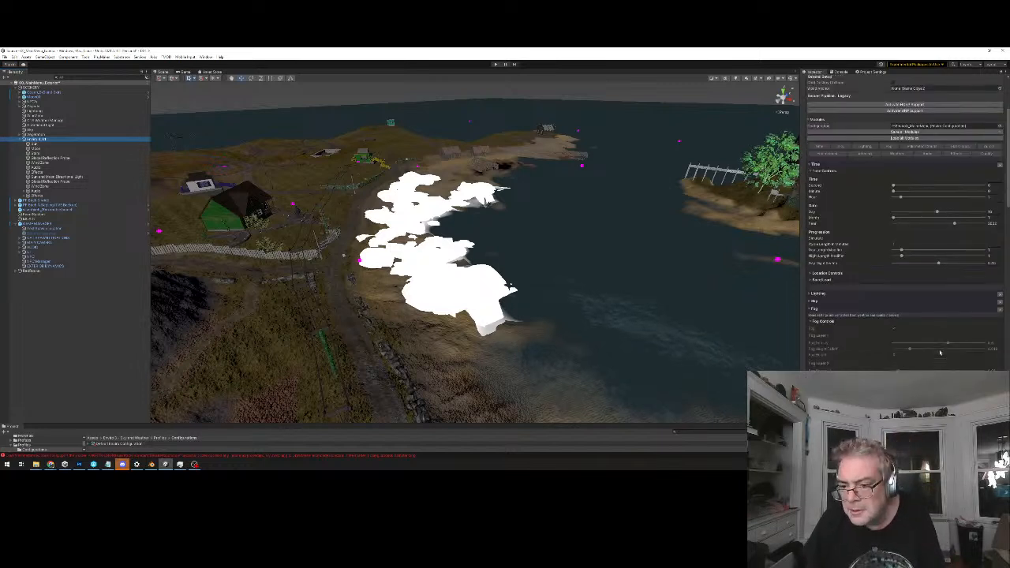
scroll(919, 359, down, 5)
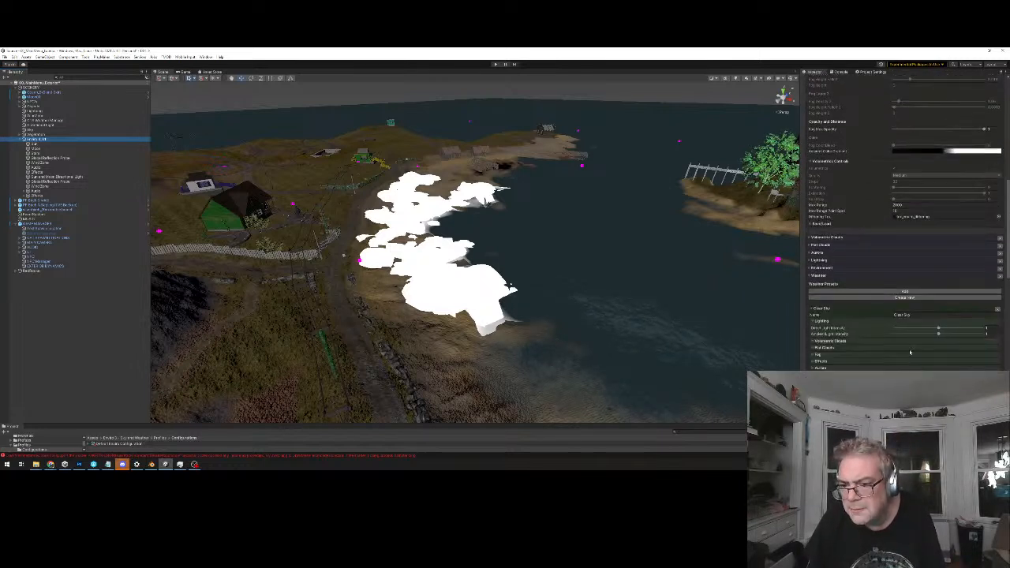
scroll(904, 352, down, 1)
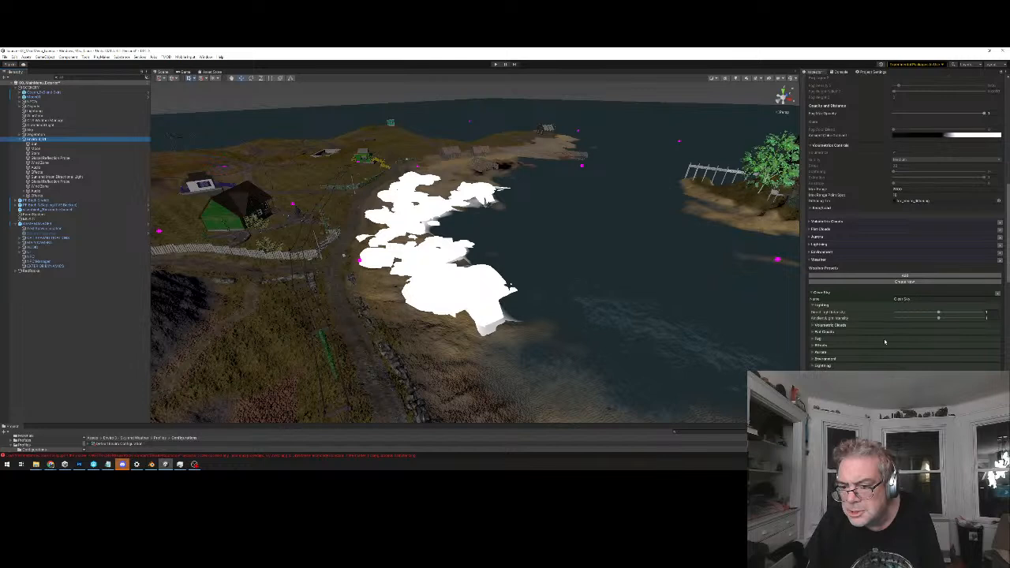
click(812, 338)
scroll(865, 342, down, 2)
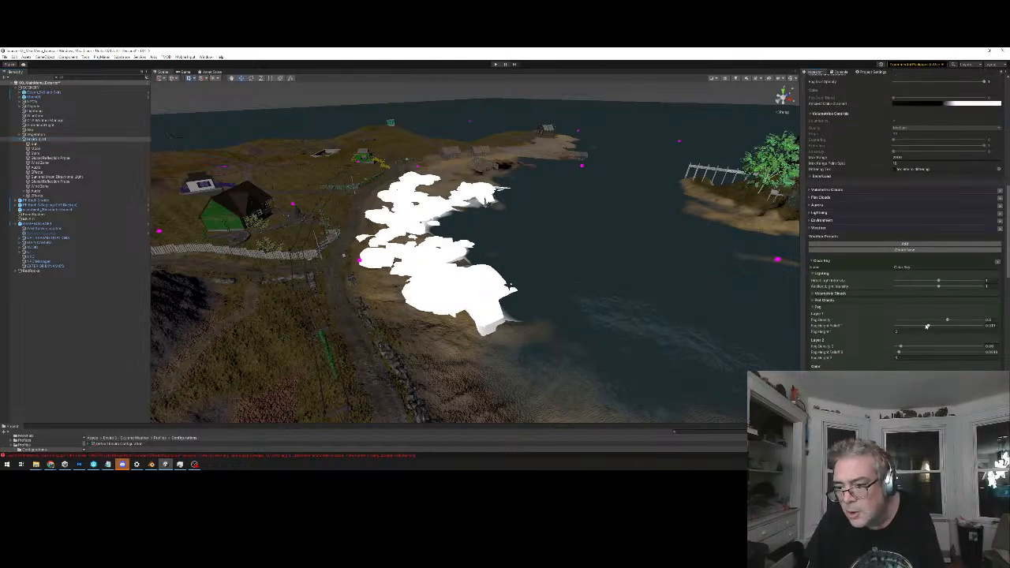
drag(928, 327, 873, 324)
drag(948, 321, 944, 321)
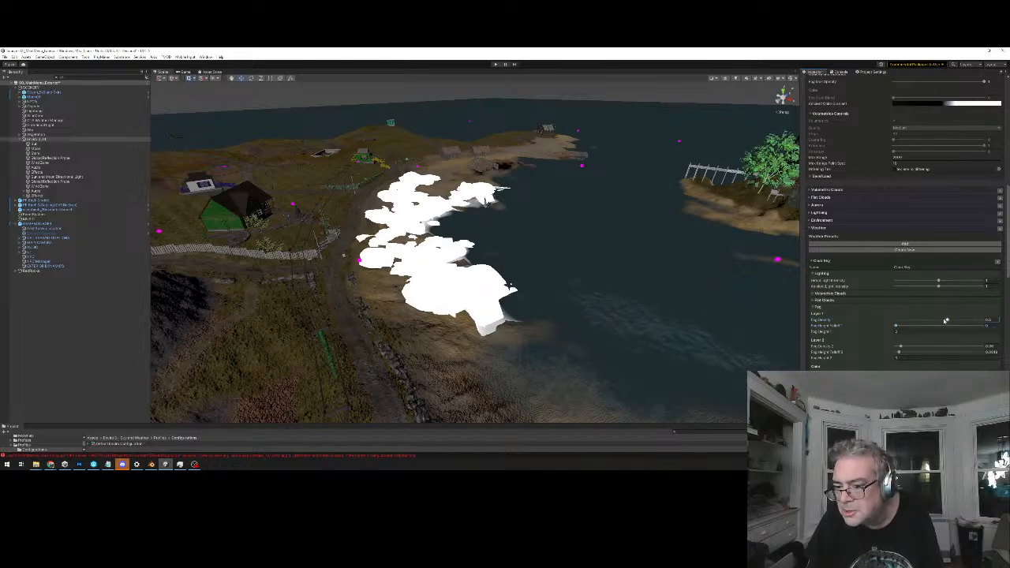
drag(901, 347, 886, 353)
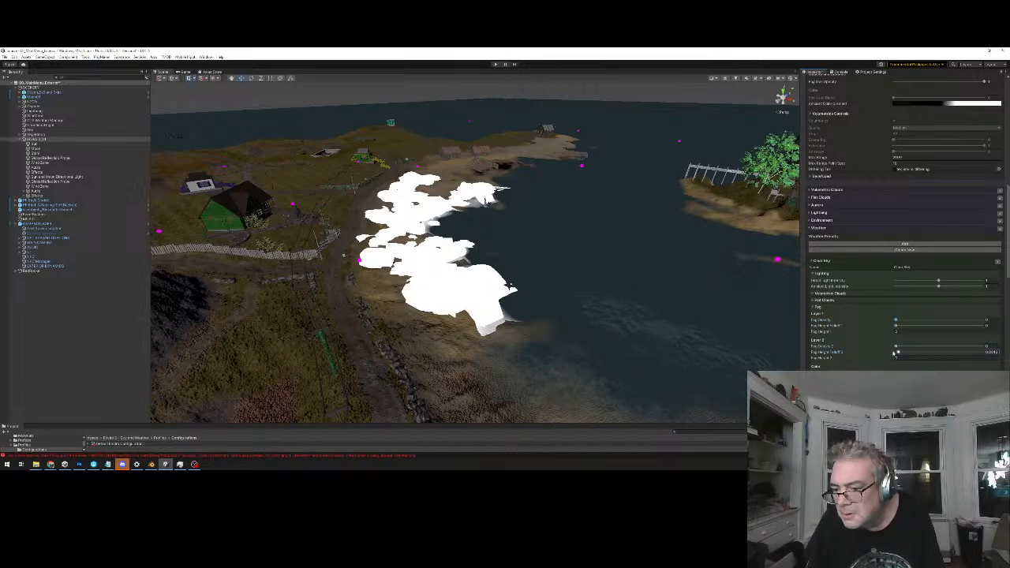
alt+drag(576, 215, 557, 217)
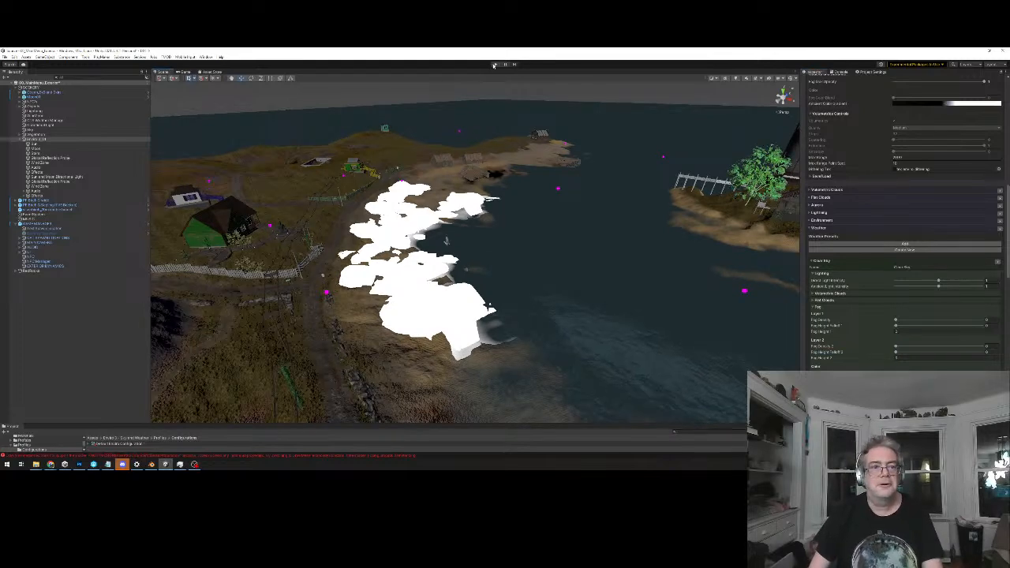
Save all Enviro modules to the assigned MainMenu configuration
scroll(911, 229, up, 10)
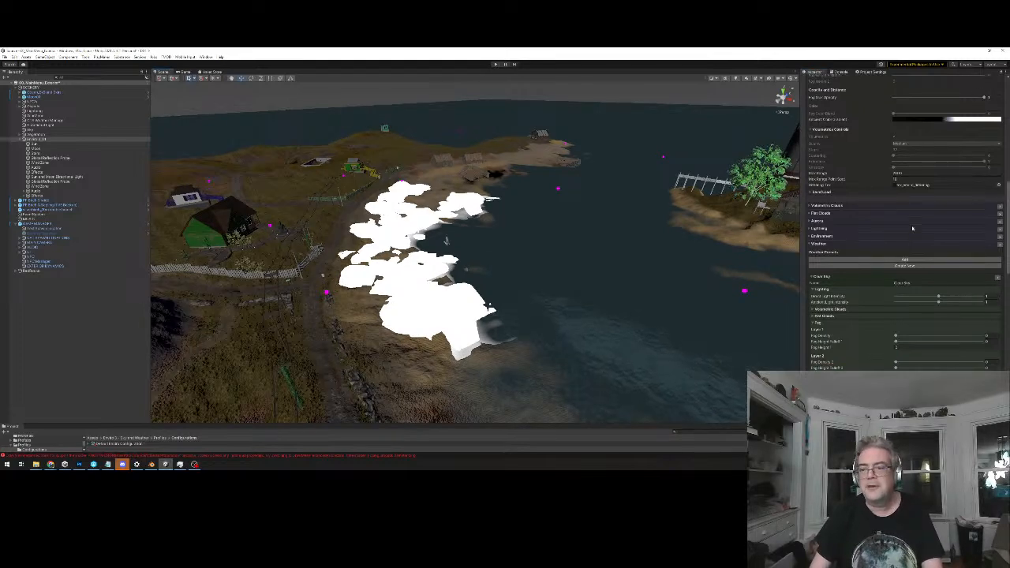
scroll(911, 229, up, 4)
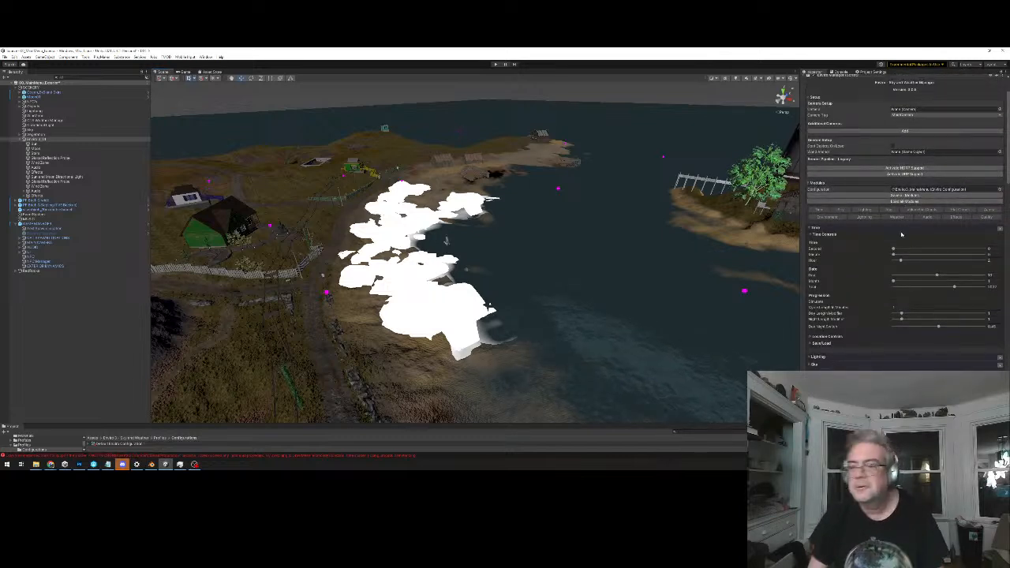
click(910, 195)
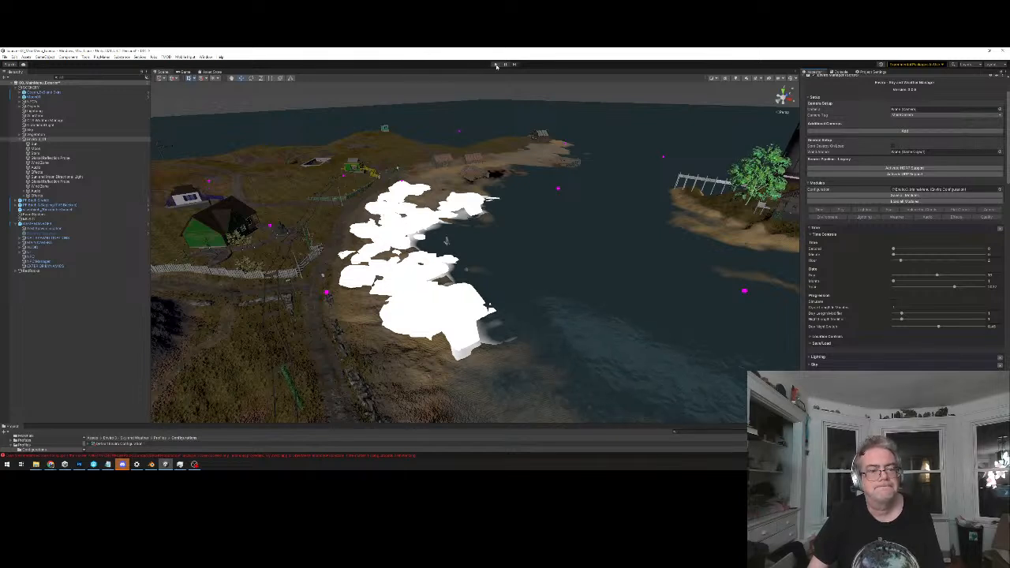
Test the main menu in play mode with the reduced preset fog, stop it, and inspect the white shoreline patches at a low angle
click(496, 64)
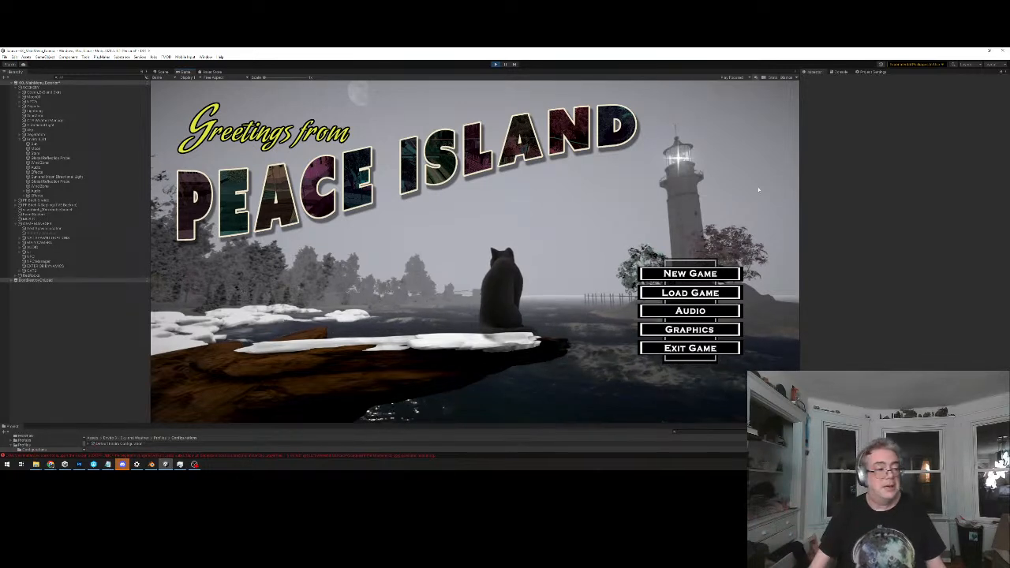
click(495, 64)
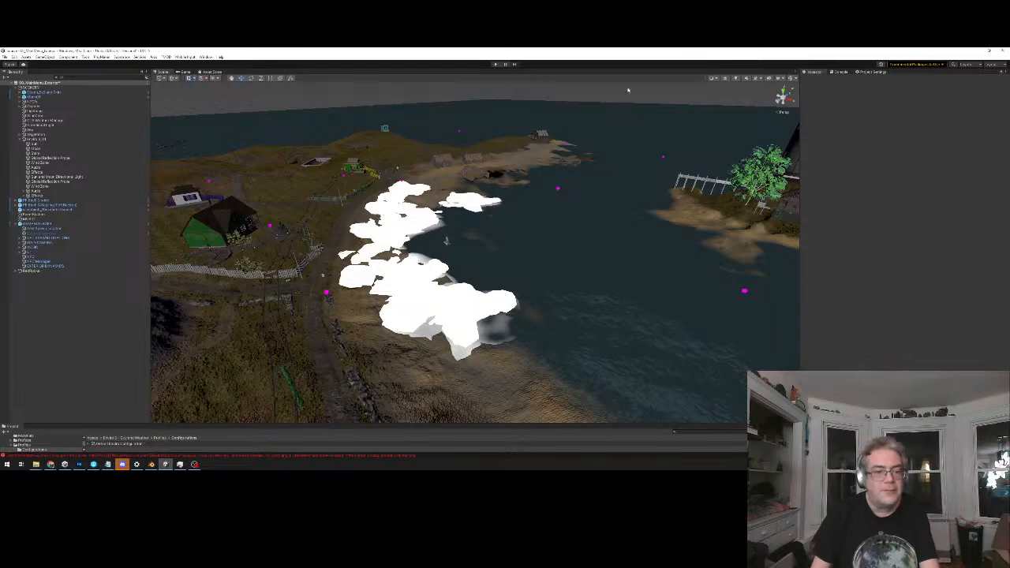
right_drag(435, 170, 436, 238)
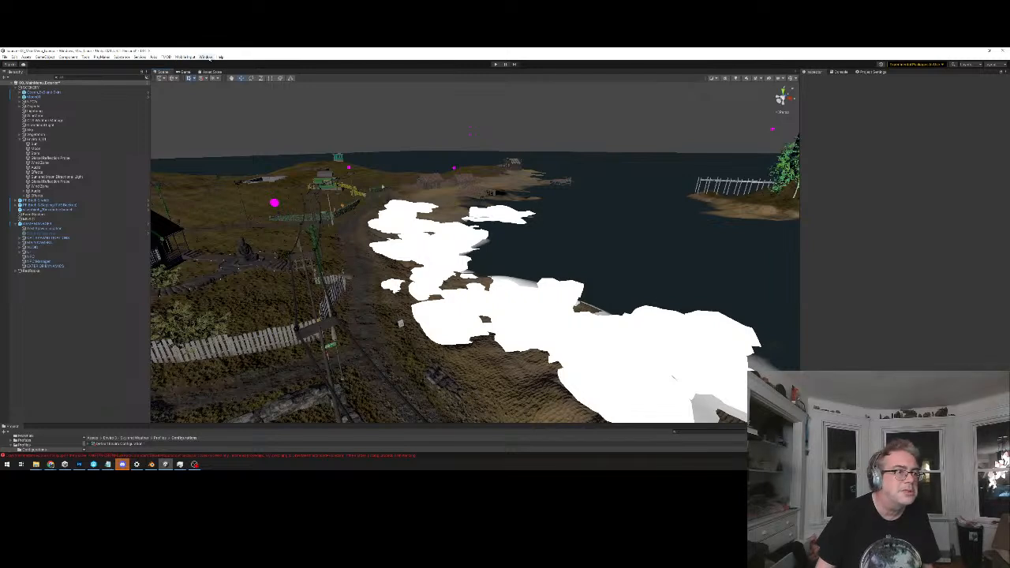
Dock the Lighting window beside Project Settings and turn off Fog in the scene's environment settings
click(206, 57)
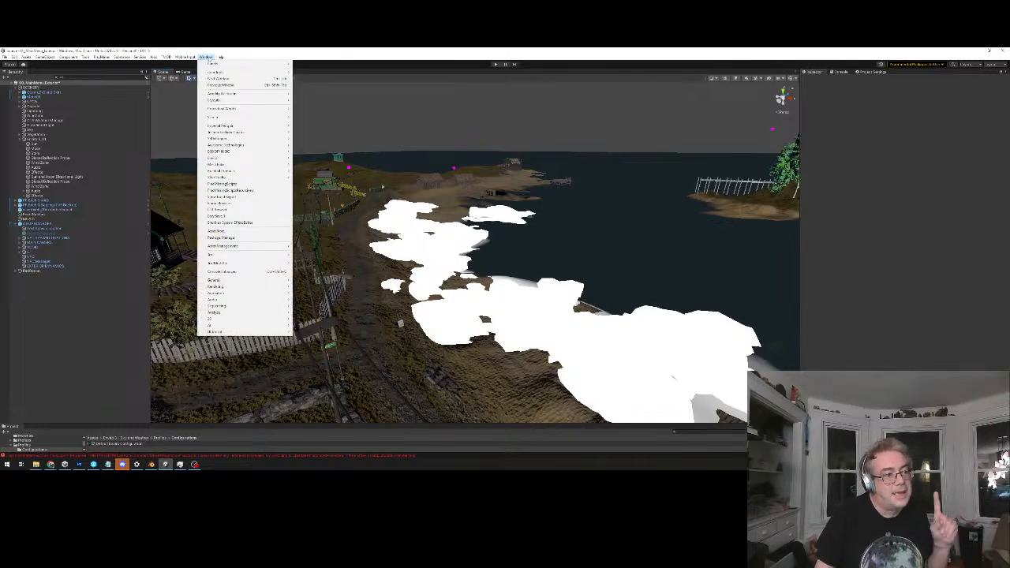
mouse_move(220, 281)
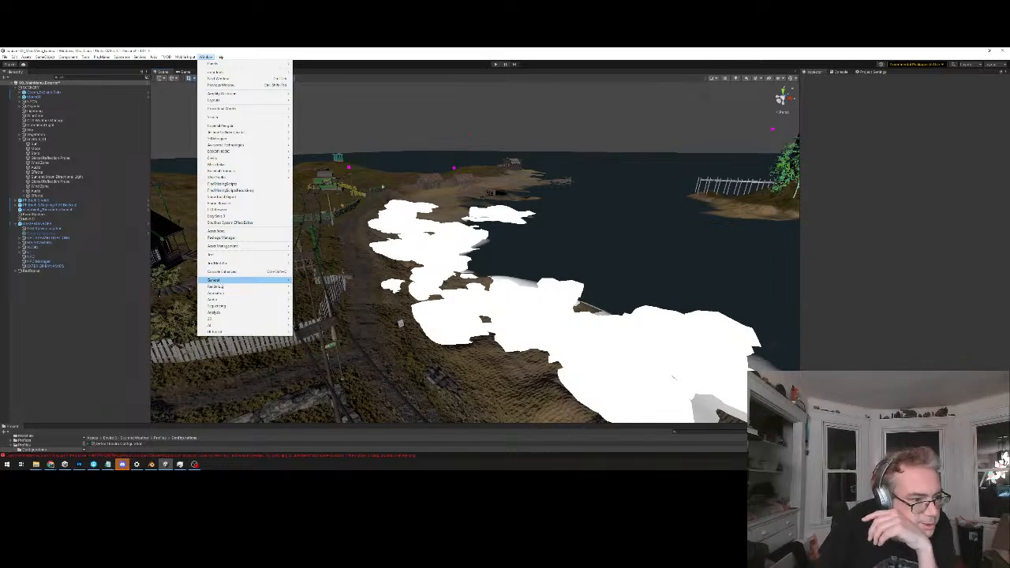
click(320, 286)
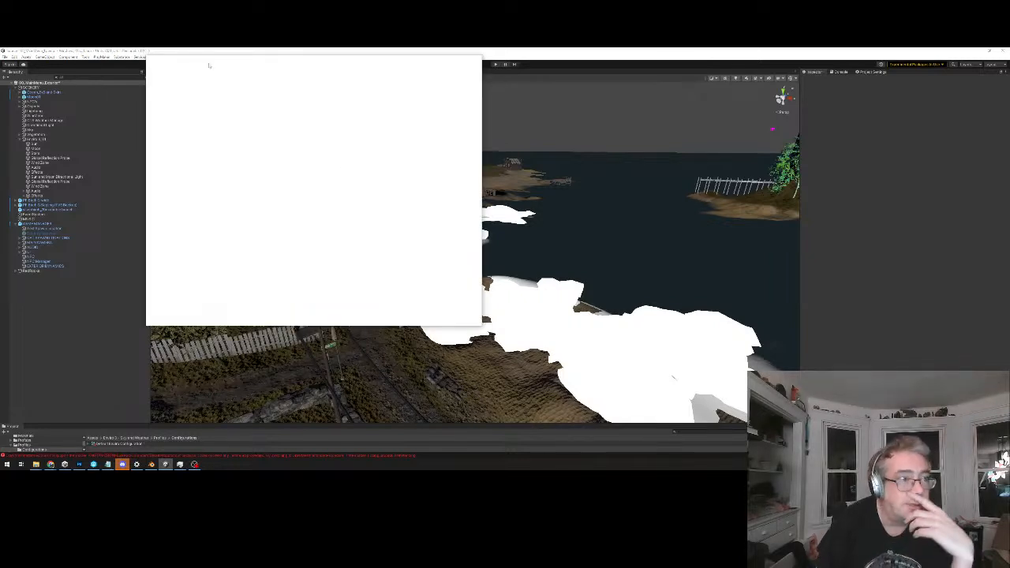
drag(166, 60, 913, 77)
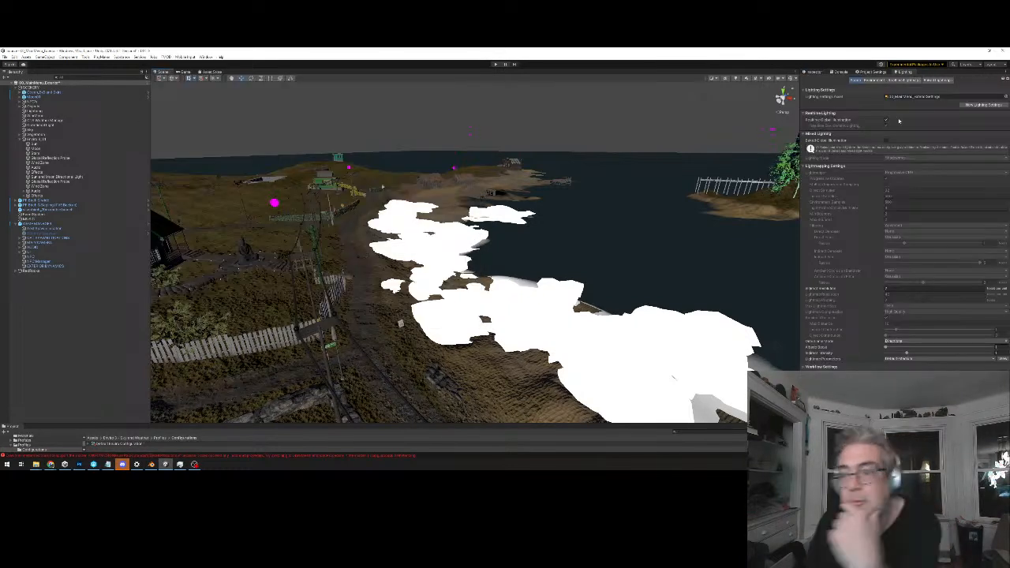
click(872, 80)
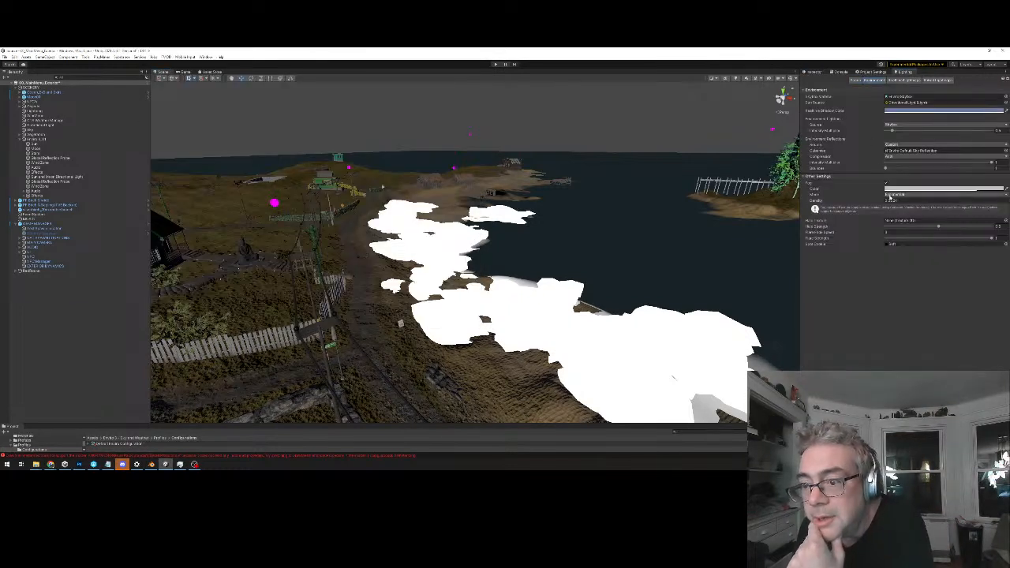
click(886, 183)
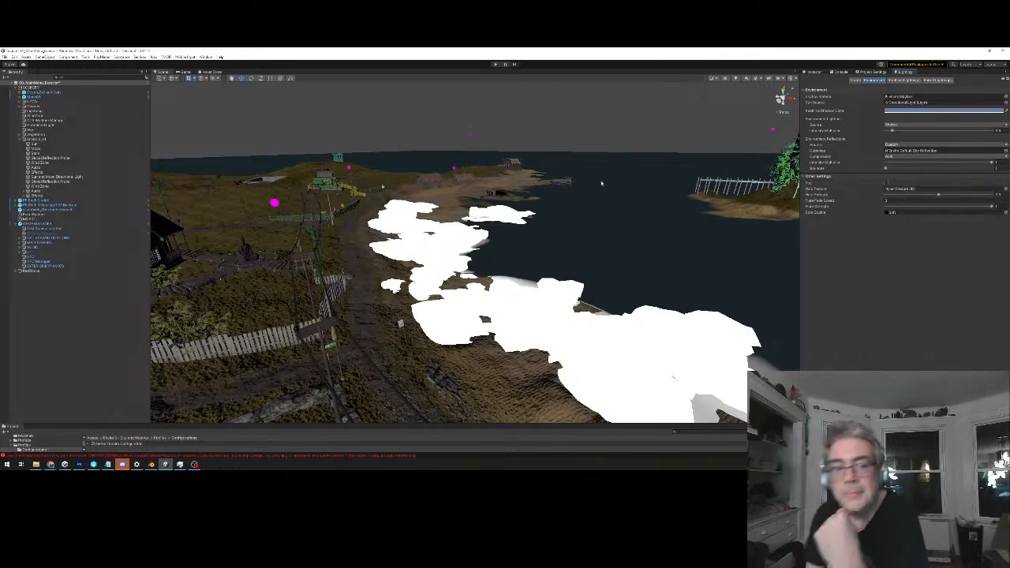
Check the shoreline in the scene view and start play mode to test the main menu with scene fog off
middle_drag(601, 182, 575, 176)
scroll(554, 157, up, 3)
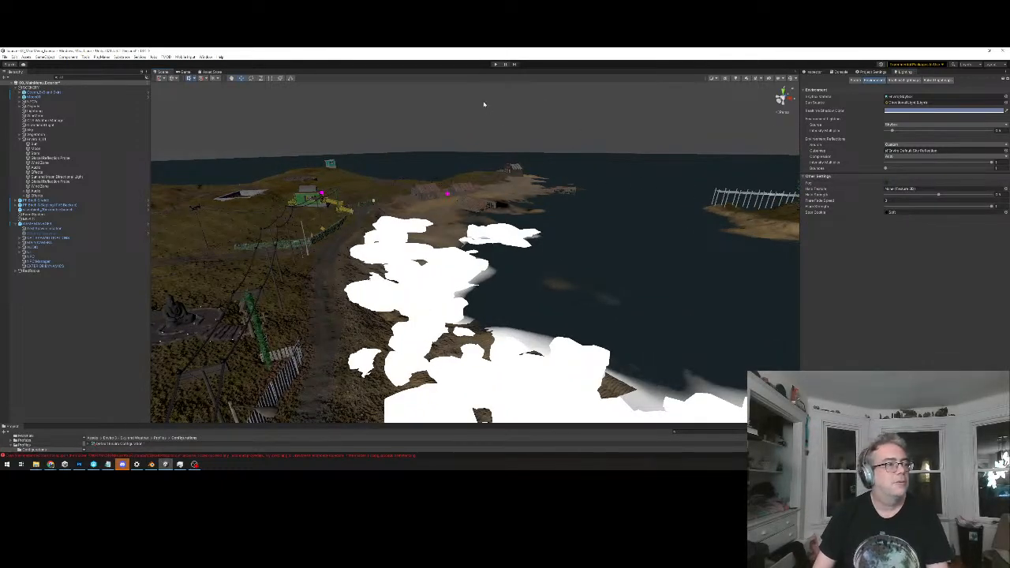
click(499, 65)
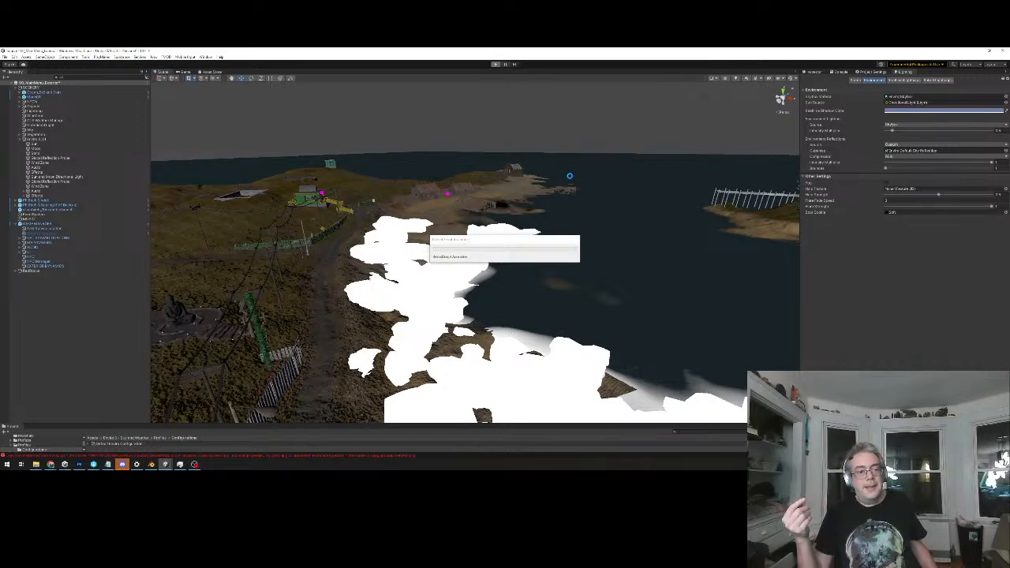